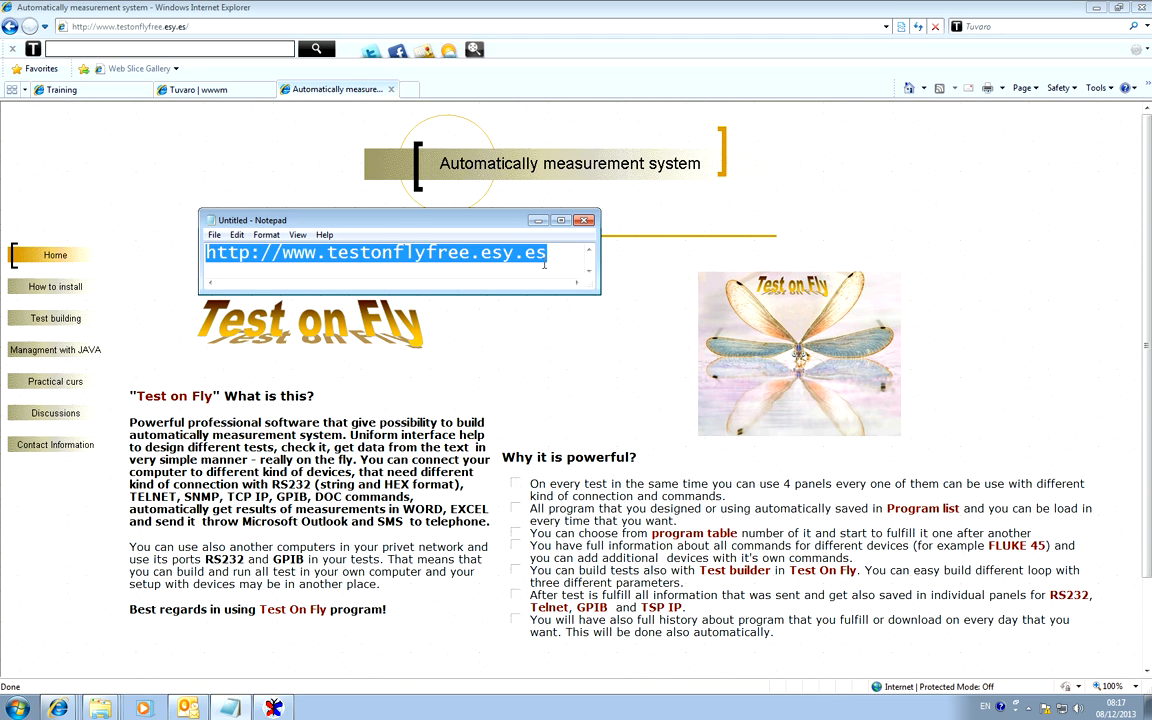
Minimize the website address note, view the installation instructions on the Test on Fly site and return to its home page.
left_click(554, 256)
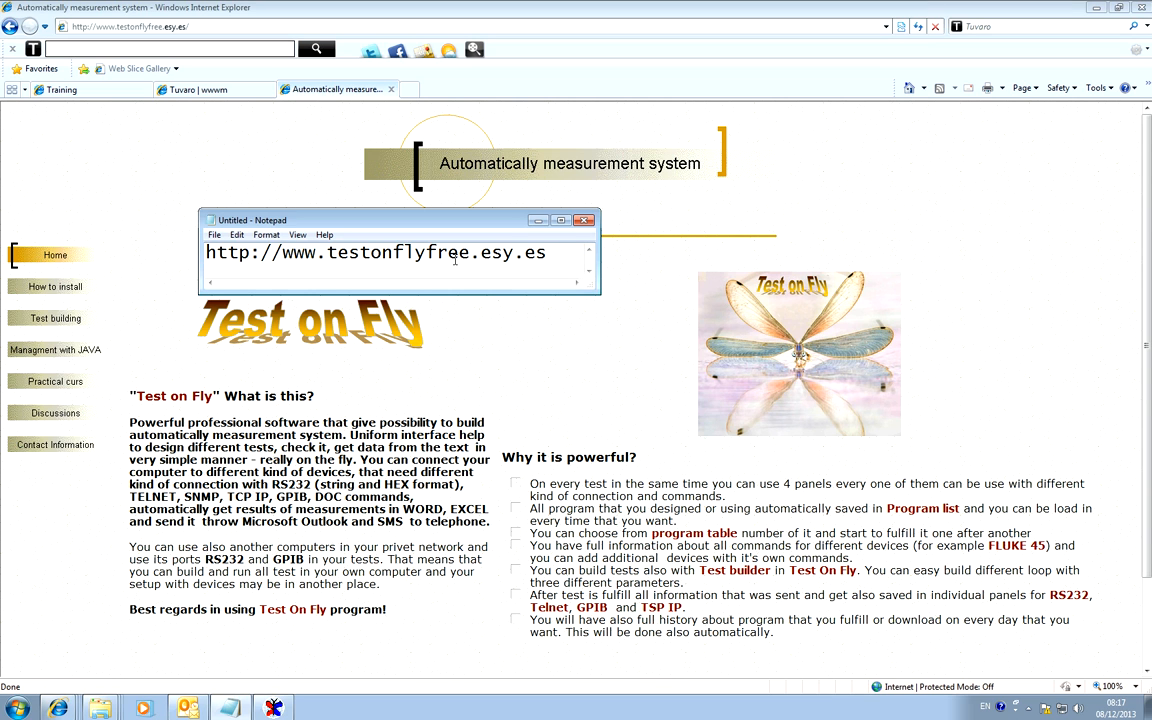
left_click(542, 222)
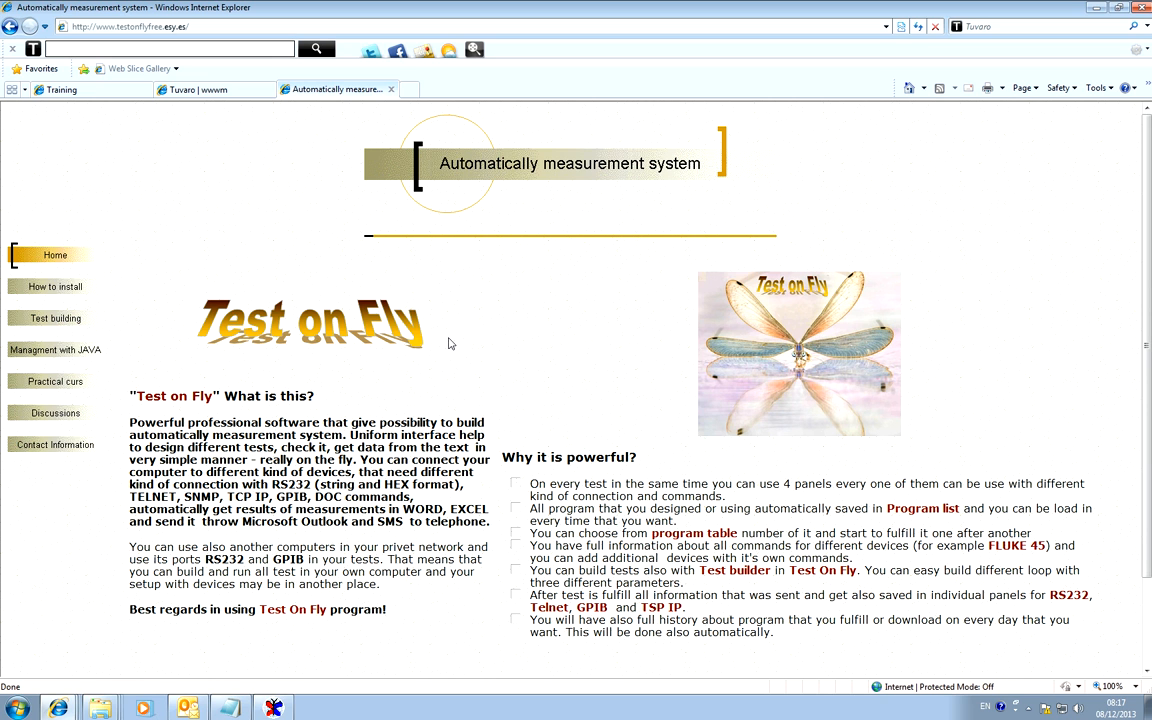
left_click(95, 305)
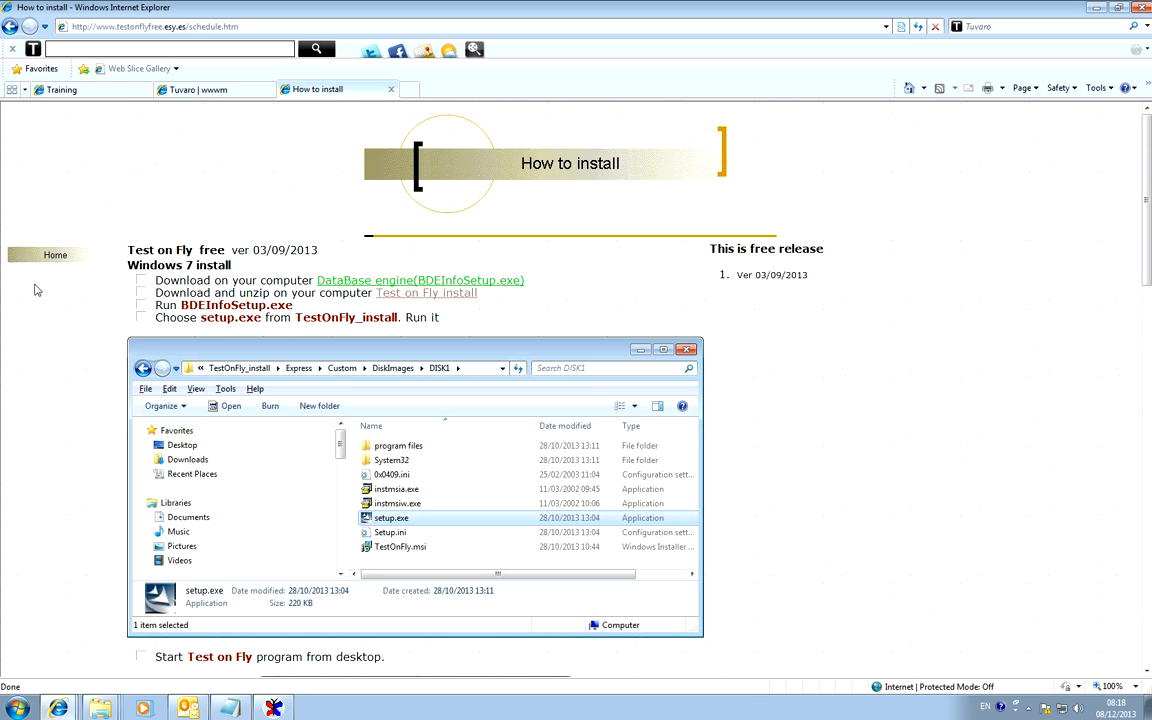
left_click(56, 254)
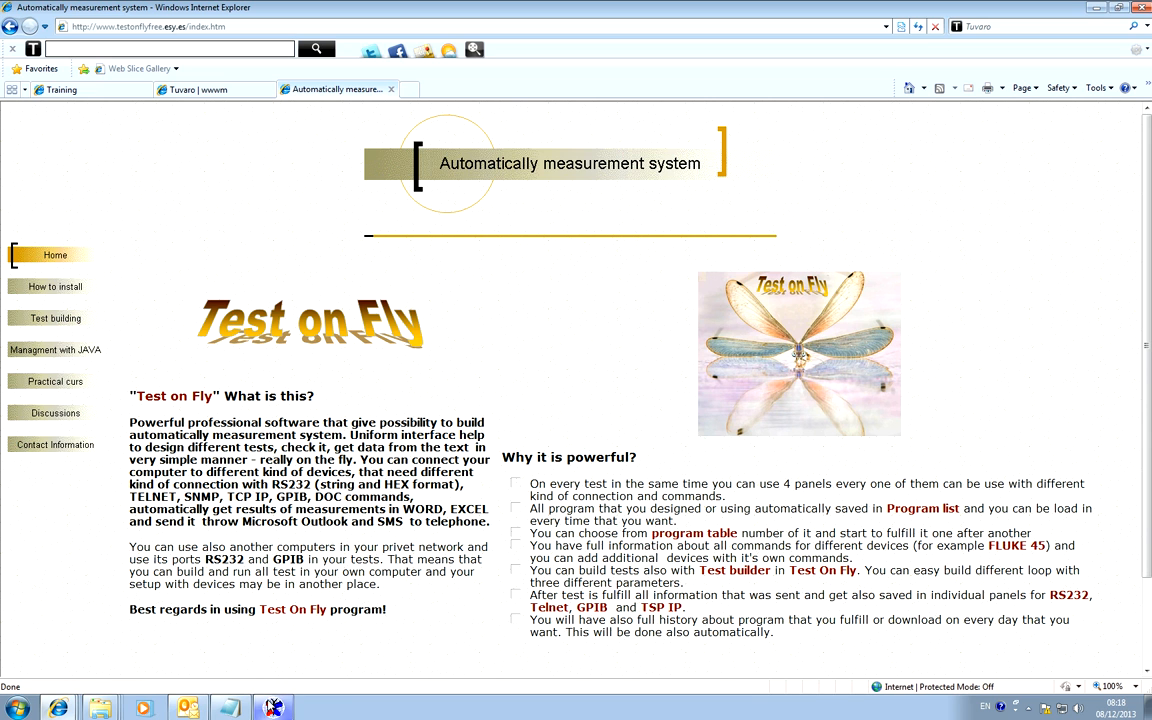
Switch to Test on Fly, choose the Cfly\Database directory and show the test page in a maximized window.
left_click(274, 708)
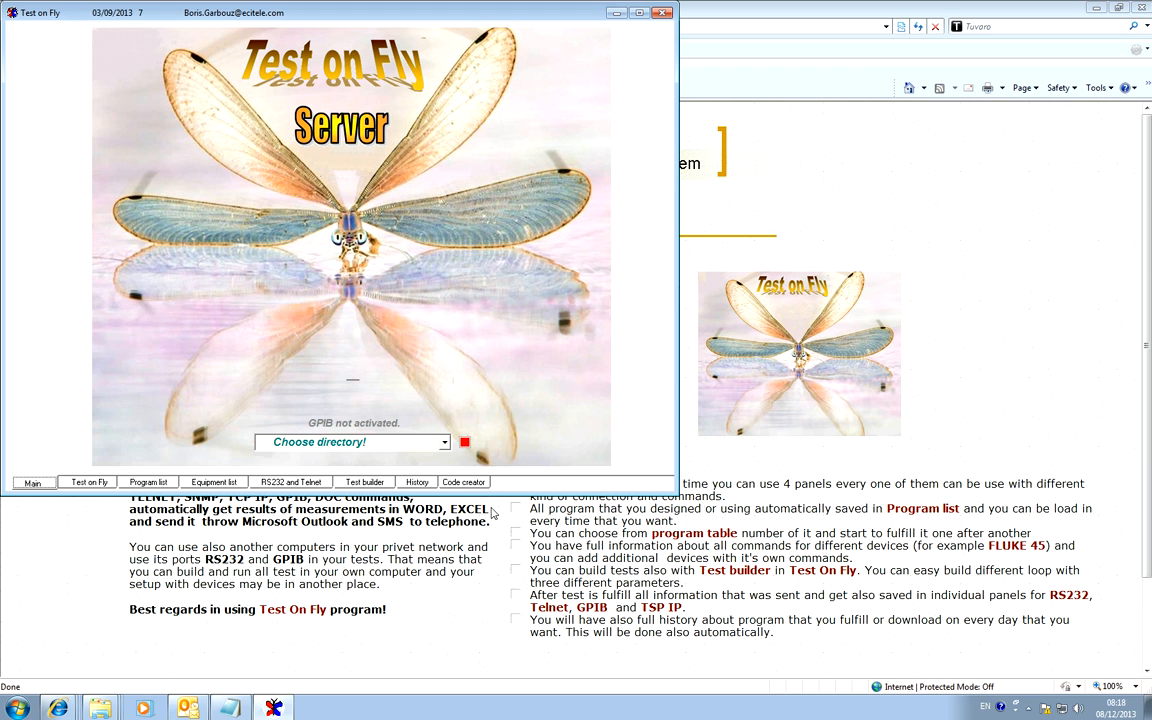
left_click(445, 443)
left_click(383, 459)
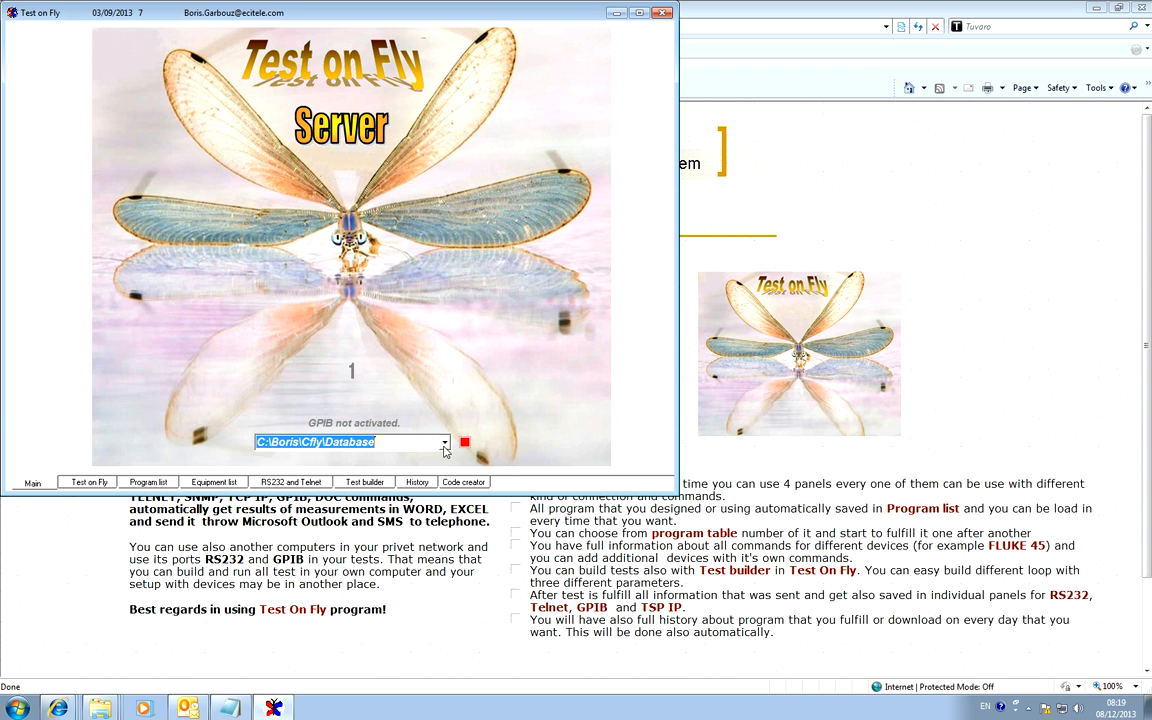
left_click(97, 484)
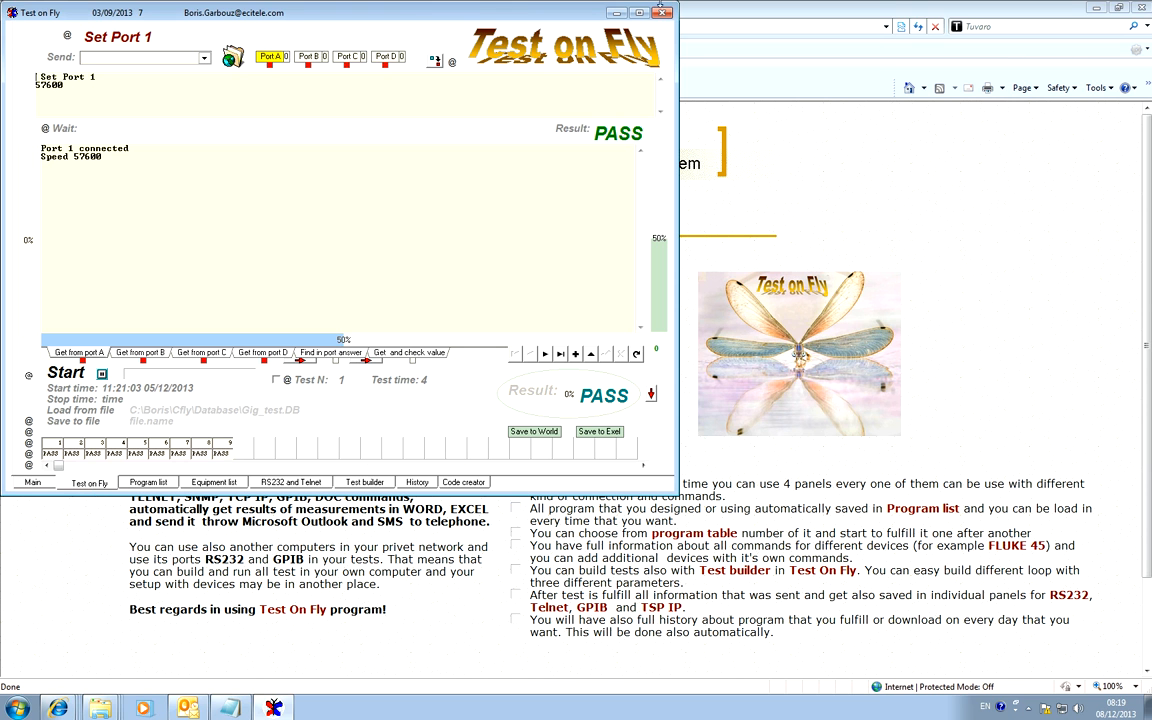
left_click(638, 12)
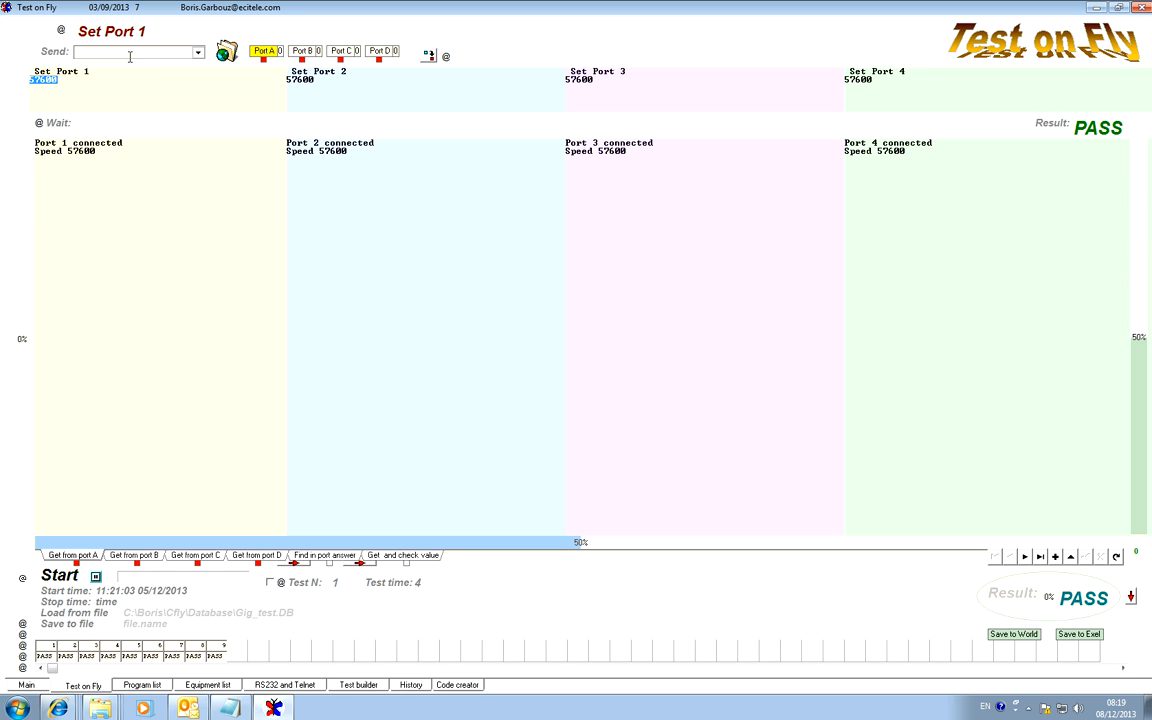
Assign the commands Set Port 1, Set Port 2, Set Port 3 and Set Port 4 to ports A to D and send them.
left_click(181, 51)
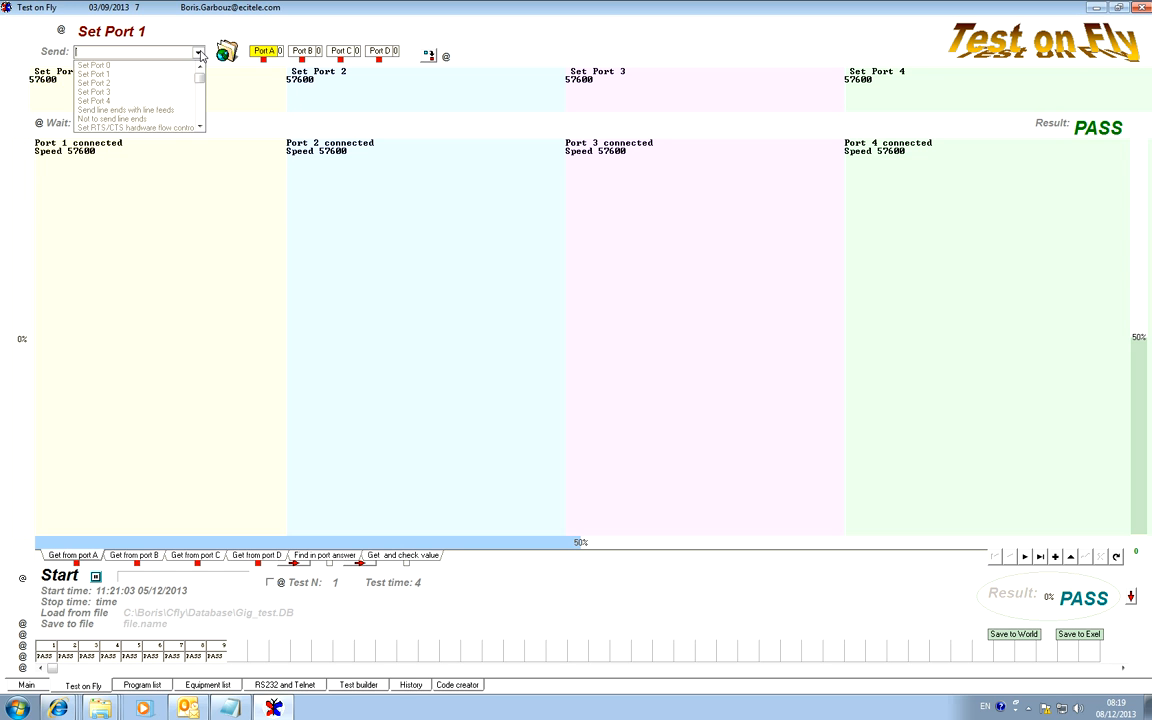
left_click(118, 78)
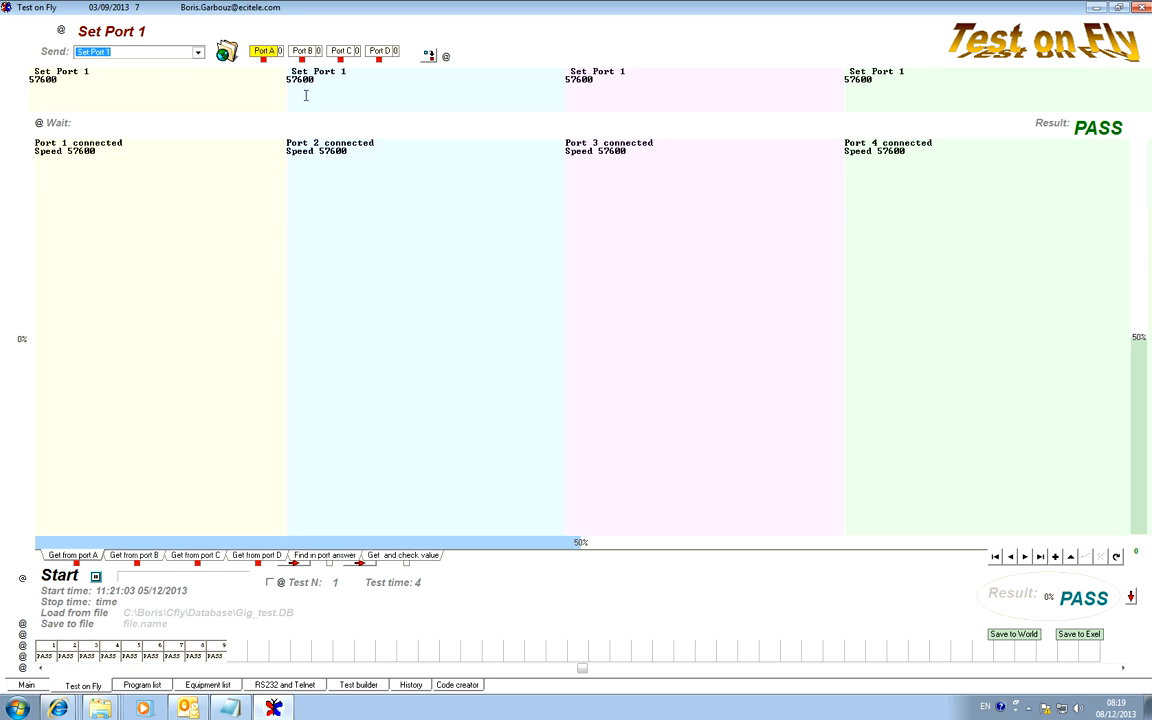
type("2")
double_click(625, 71)
type("3")
double_click(903, 71)
type("4")
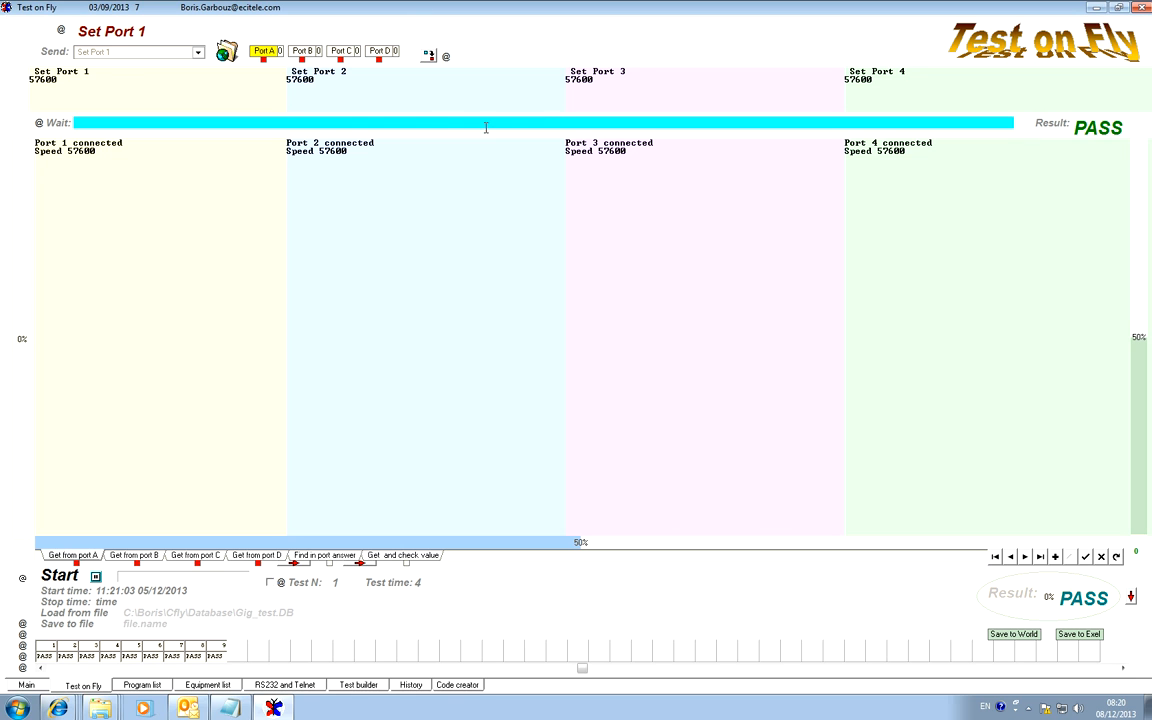
left_click(55, 52)
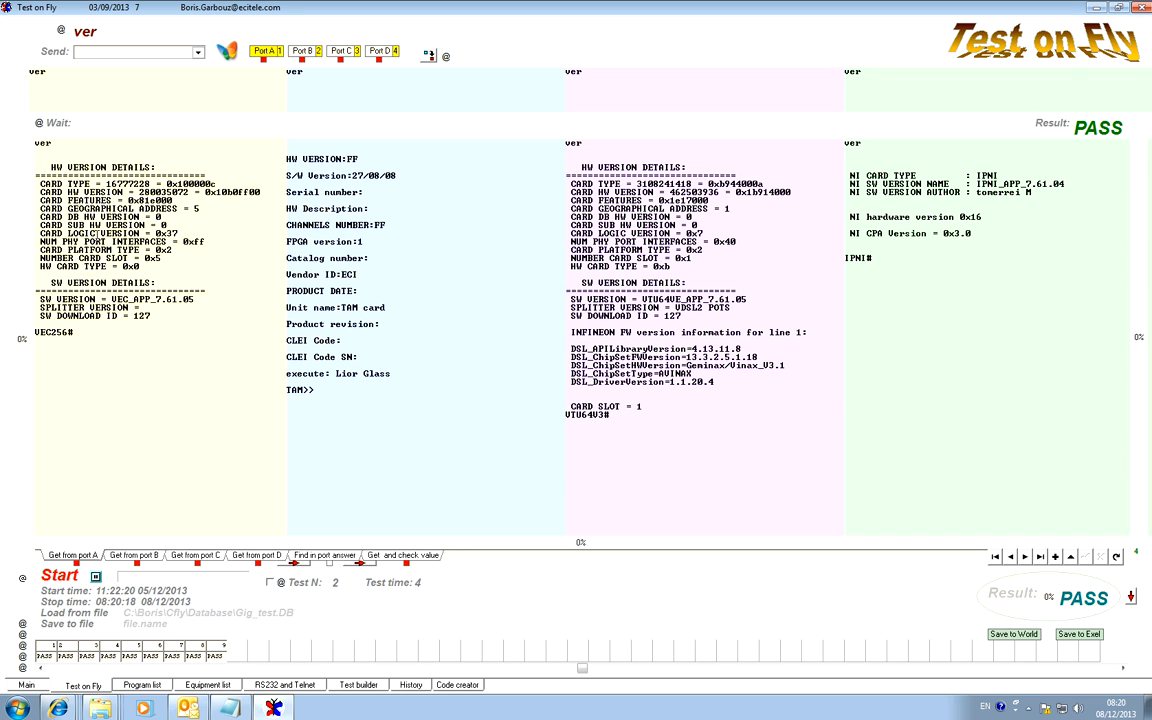
Select the ver command in each of the four port fields and send it to all ports.
left_click_drag(54, 72, 3, 73)
left_click_drag(345, 76, 263, 73)
left_click_drag(614, 73, 551, 71)
left_click_drag(868, 72, 809, 70)
left_click(54, 52)
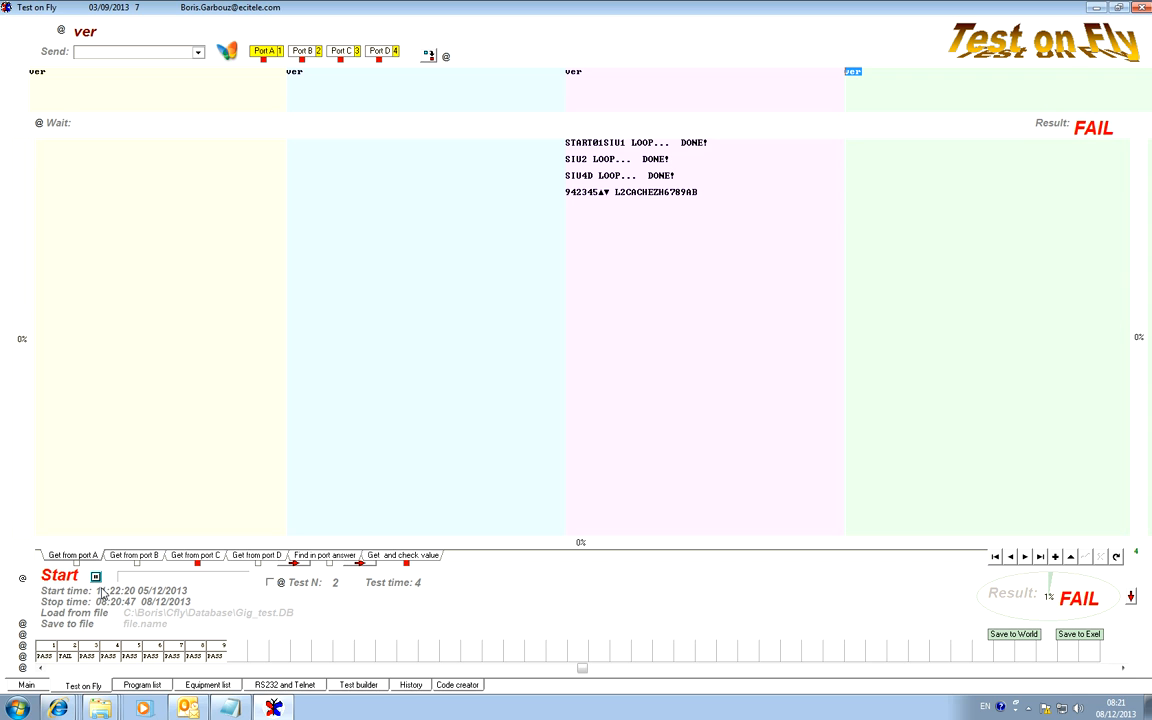
Check the answer areas of the ports and highlight the reply text from port C.
left_click(165, 123)
left_click(155, 195)
left_click(348, 197)
left_click(704, 274)
left_click_drag(733, 200, 537, 133)
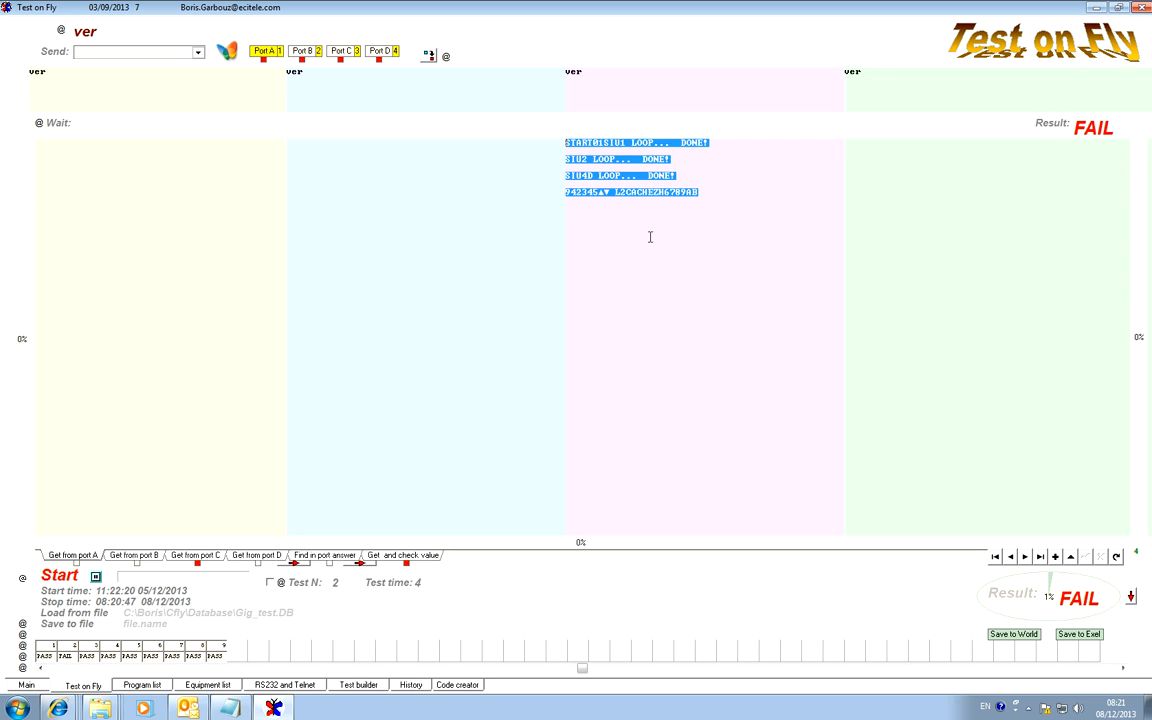
Examine the individual answers of ports A, B, C and D one by one, finishing on port C.
left_click(126, 558)
left_click(89, 558)
left_click(133, 558)
left_click(190, 558)
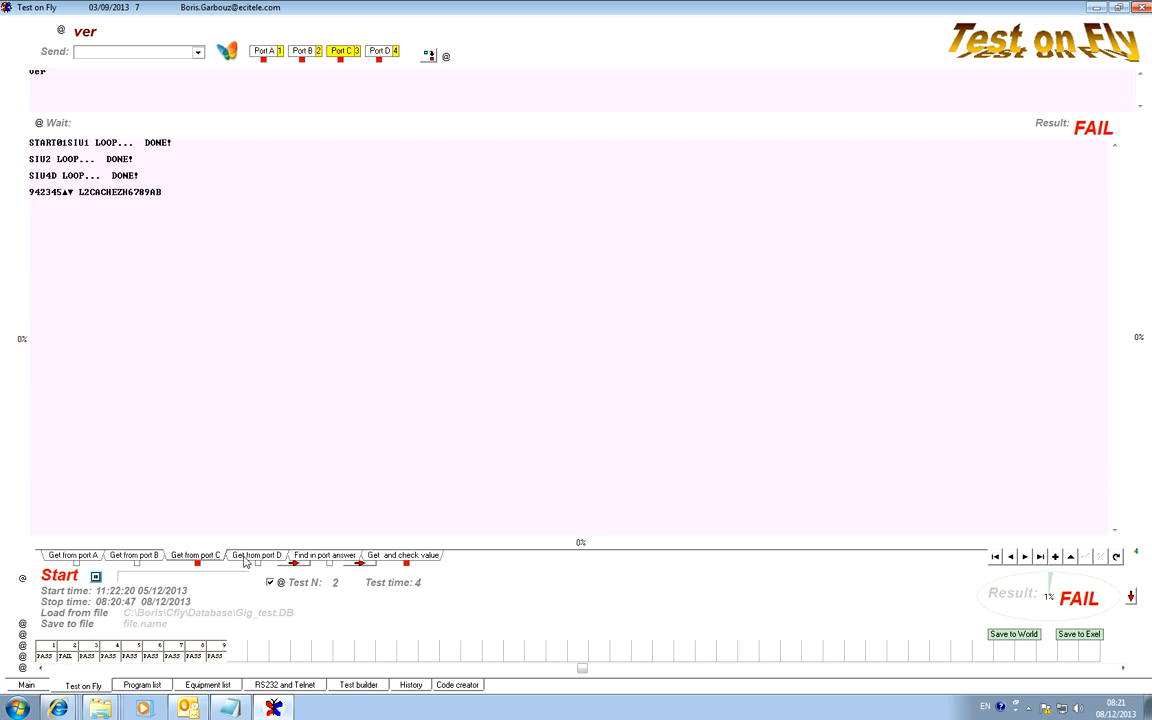
left_click(245, 558)
left_click(200, 558)
left_click(135, 558)
left_click(98, 558)
left_click(135, 558)
left_click(195, 558)
left_click(257, 558)
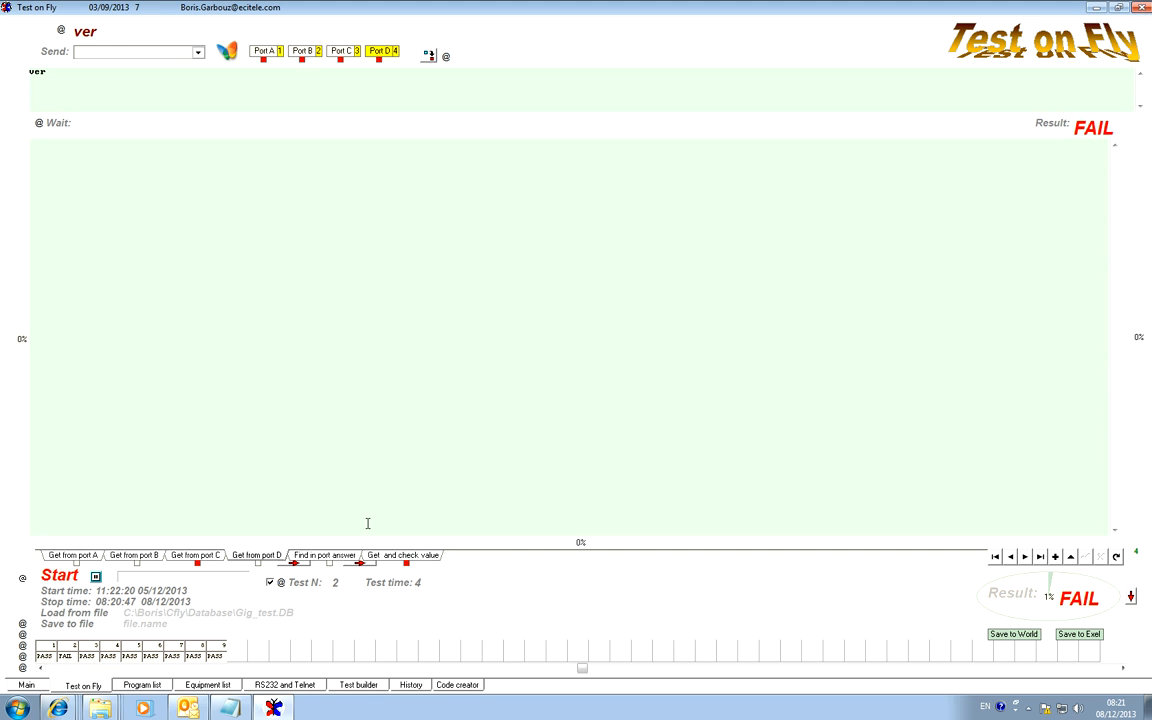
left_click(200, 557)
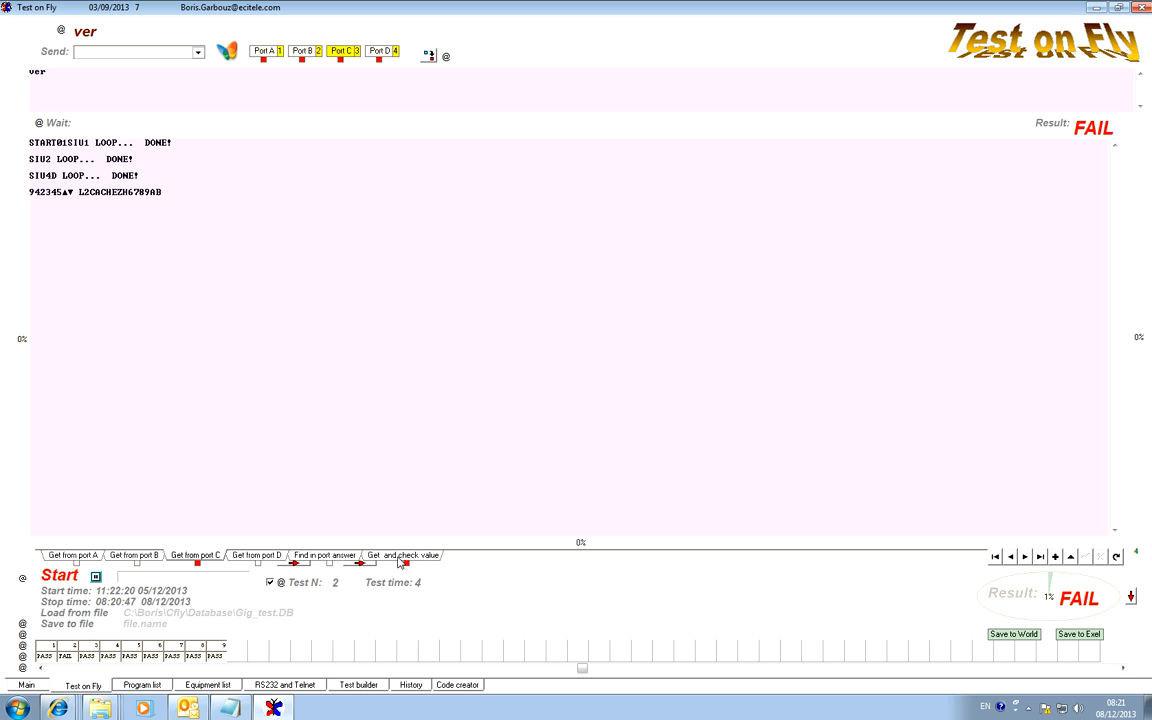
View the port answer search area and the value check table, and return to the four-port view.
left_click(334, 558)
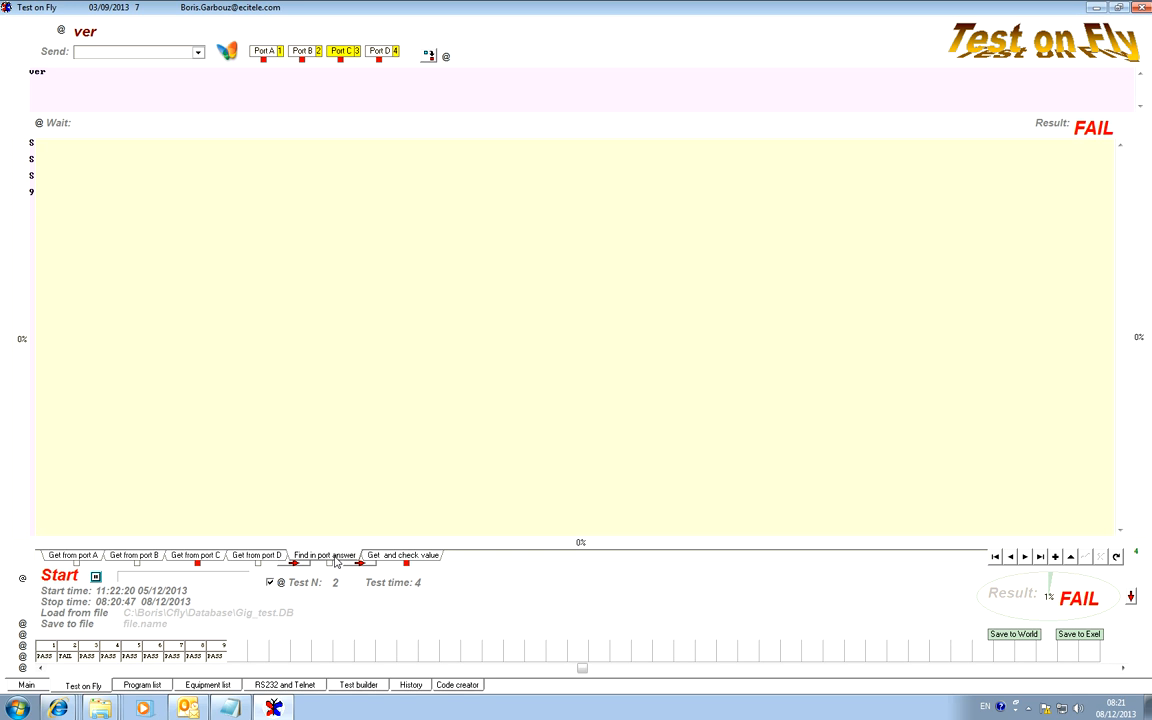
left_click(401, 558)
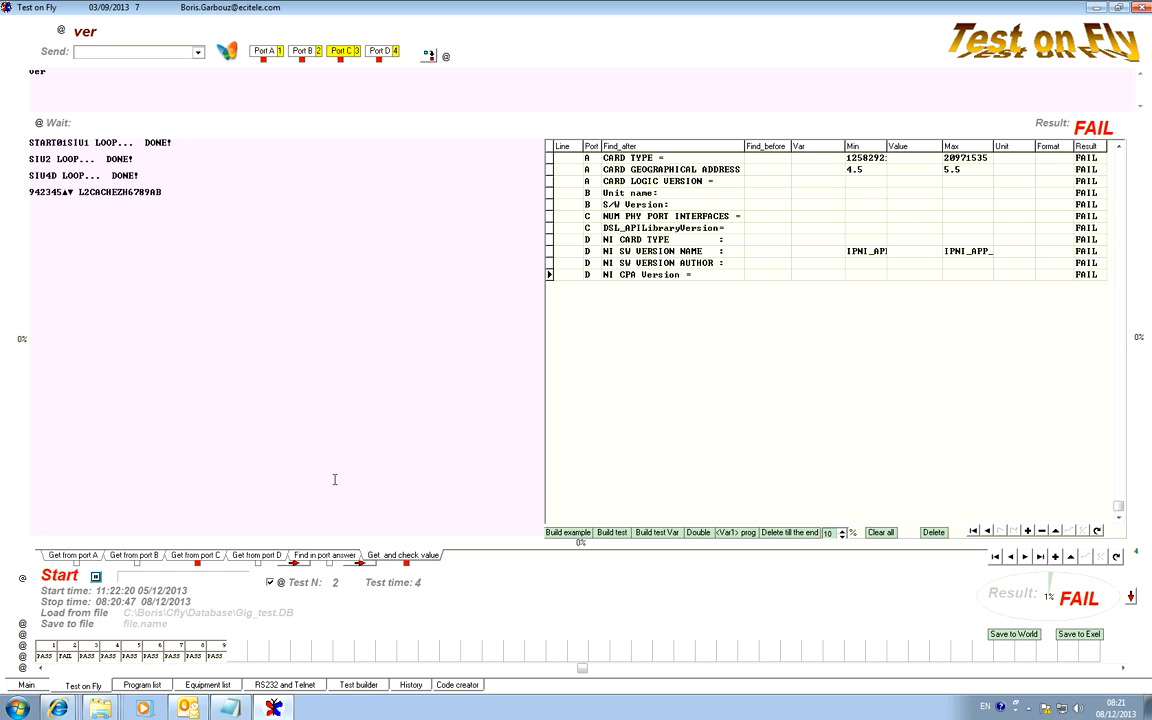
double_click(424, 104)
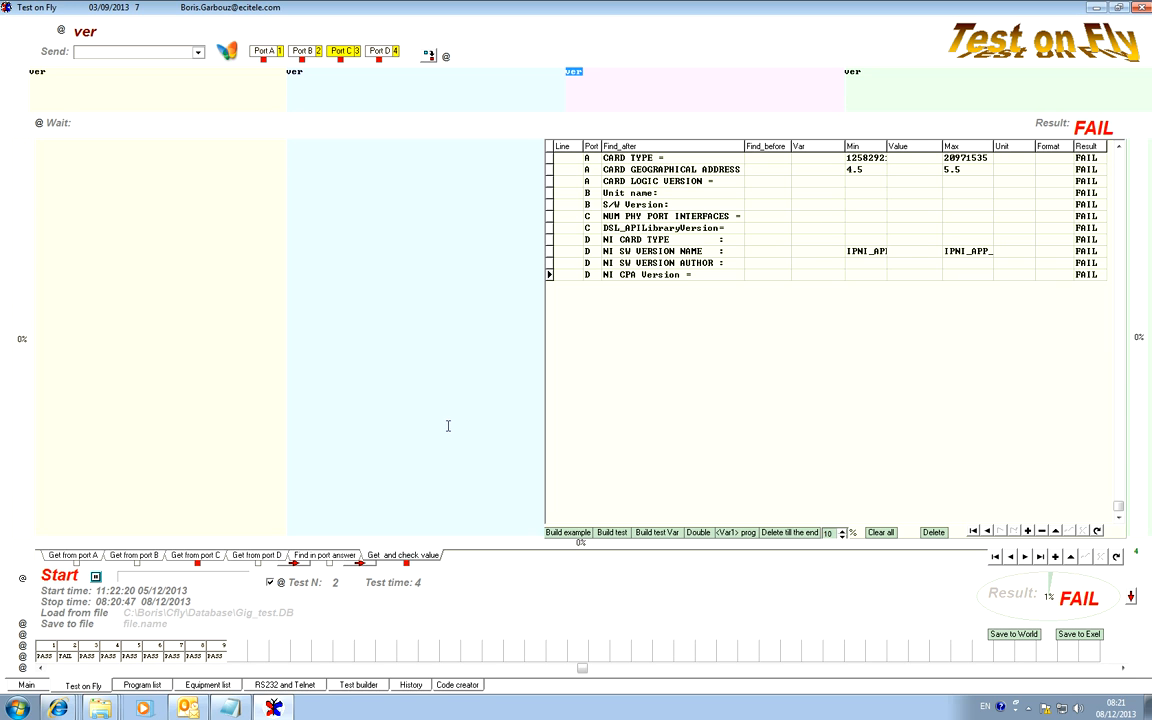
double_click(233, 368)
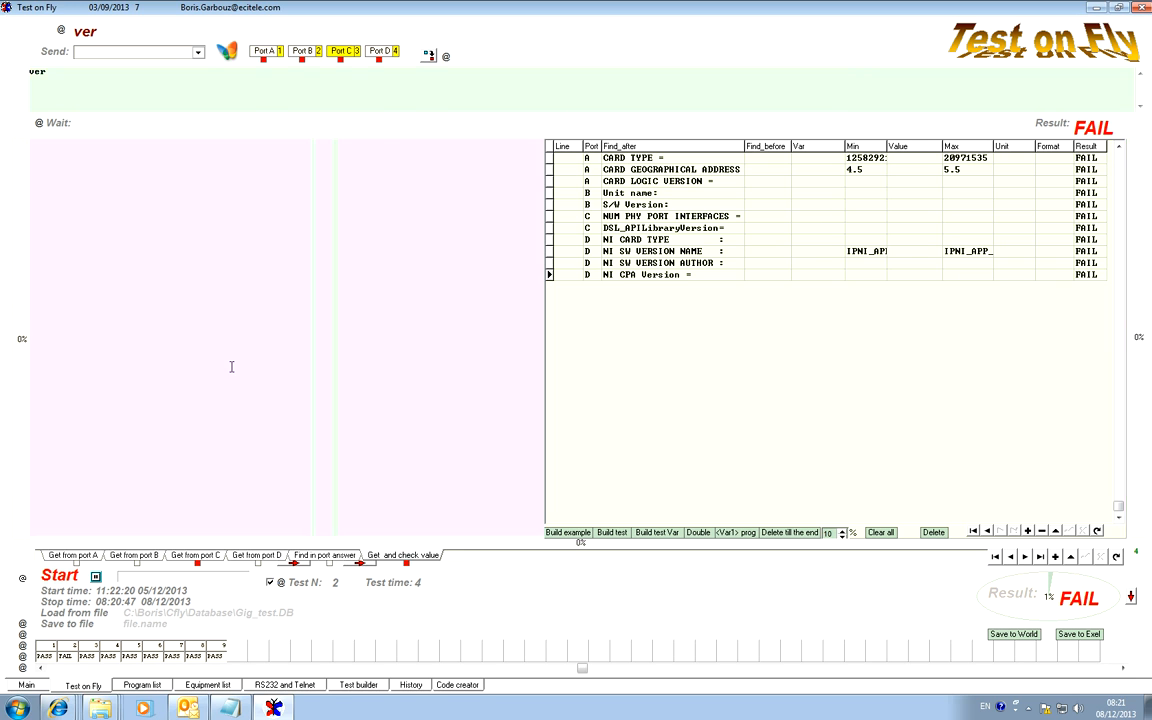
double_click(486, 82)
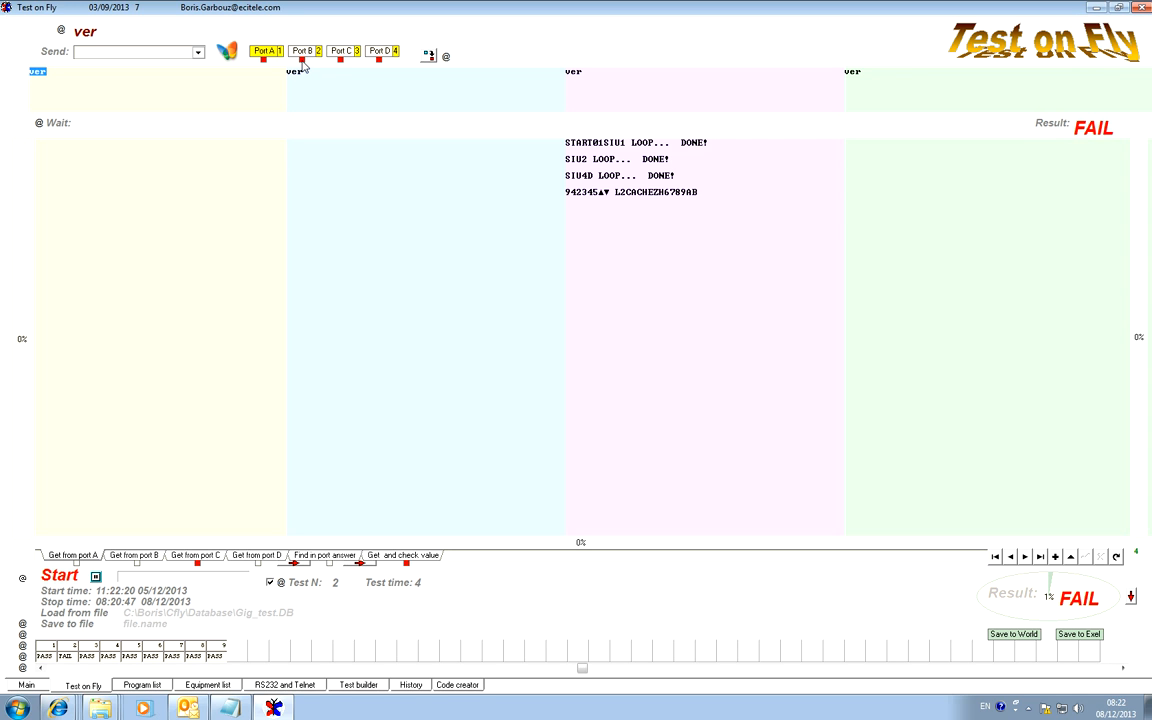
Review port C's reply, the value check table and the single-port views, returning to the four-port view with port B active.
left_click(600, 101)
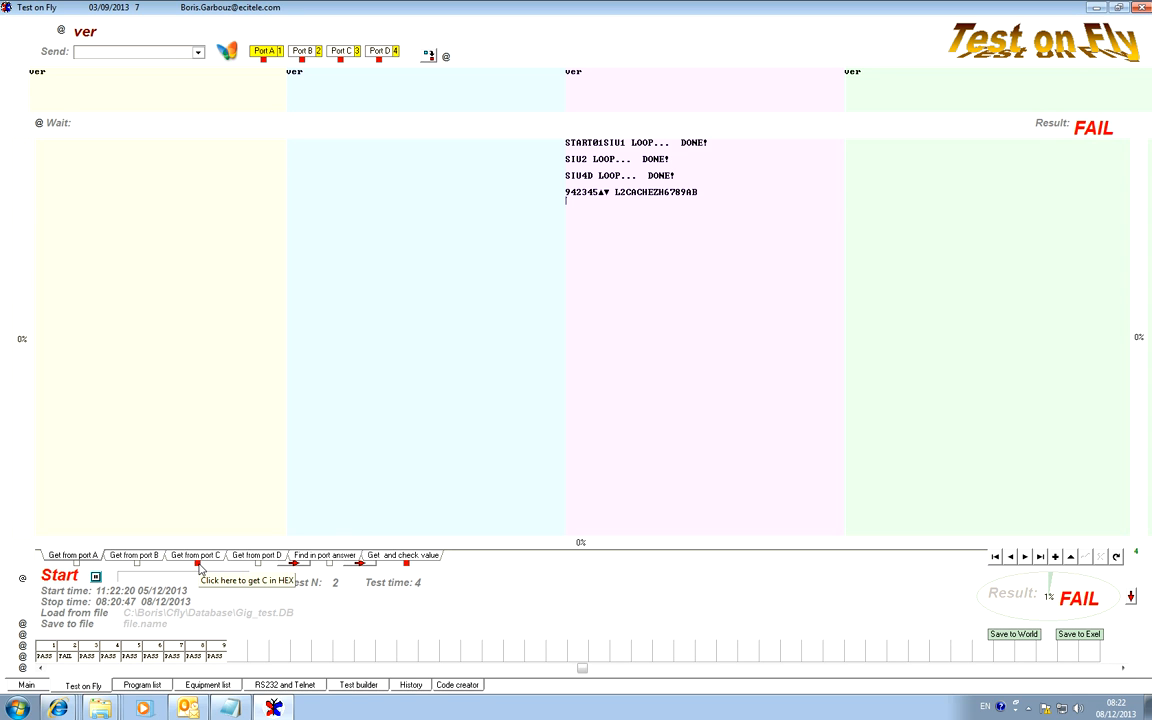
left_click_drag(698, 194, 568, 141)
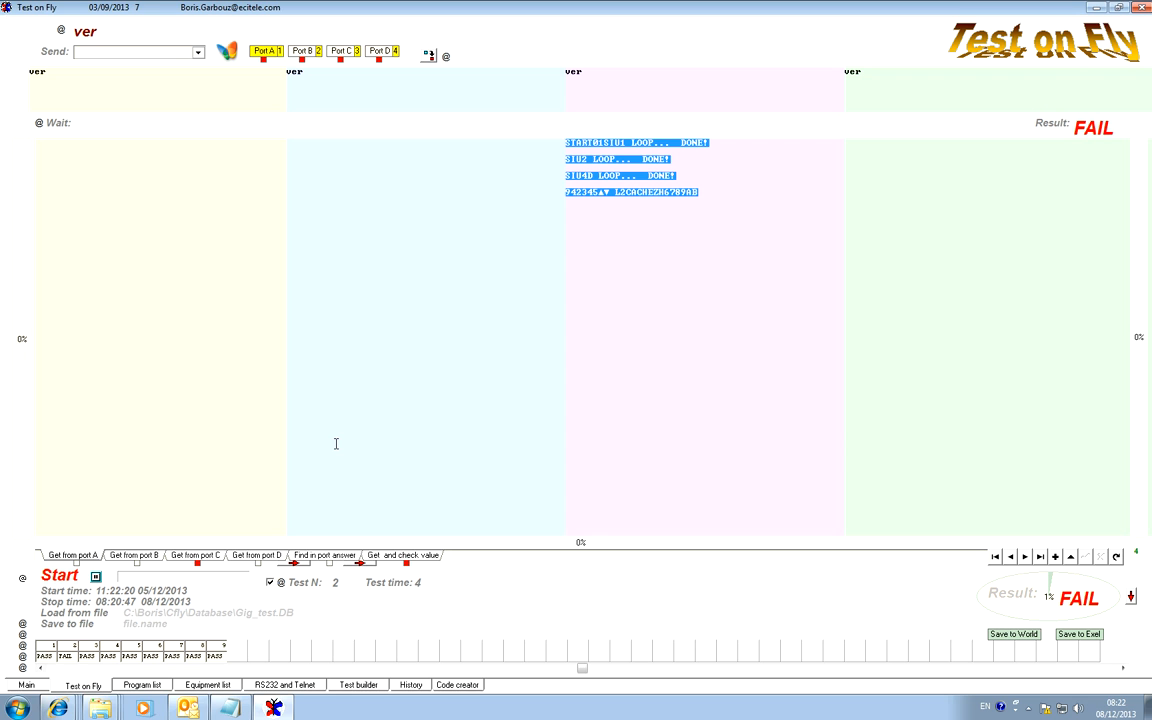
left_click(406, 557)
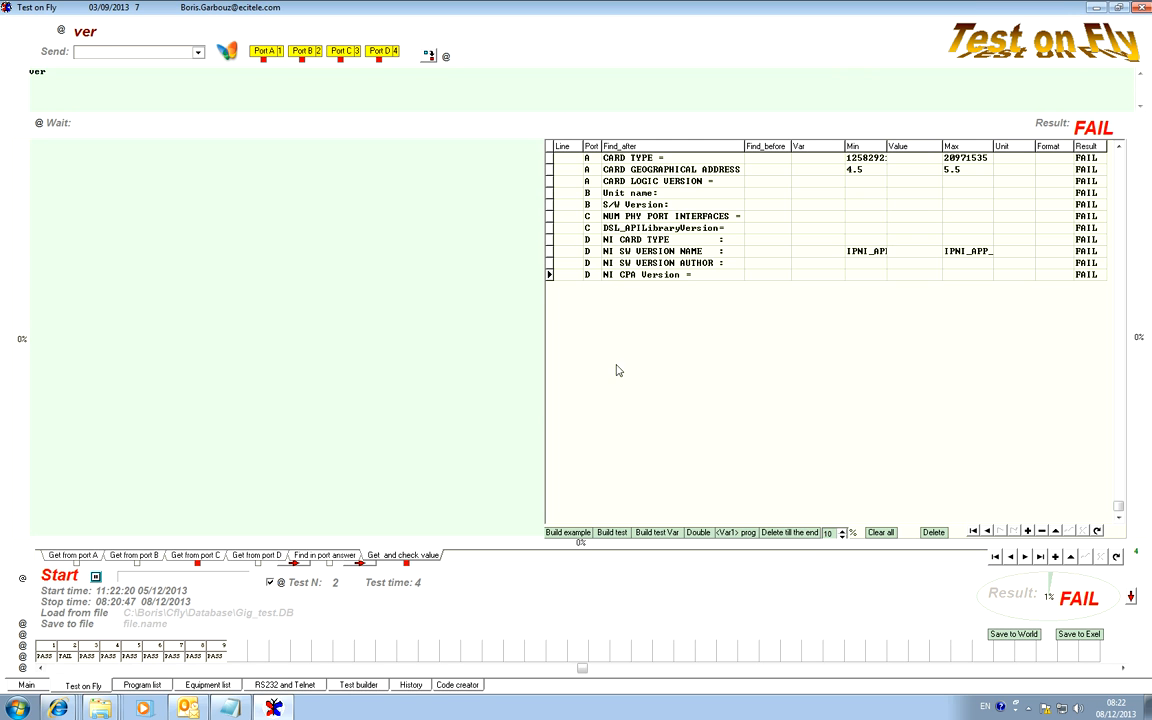
left_click(198, 557)
left_click(118, 556)
left_click(72, 556)
left_click(339, 559)
left_click(560, 85)
double_click(560, 85)
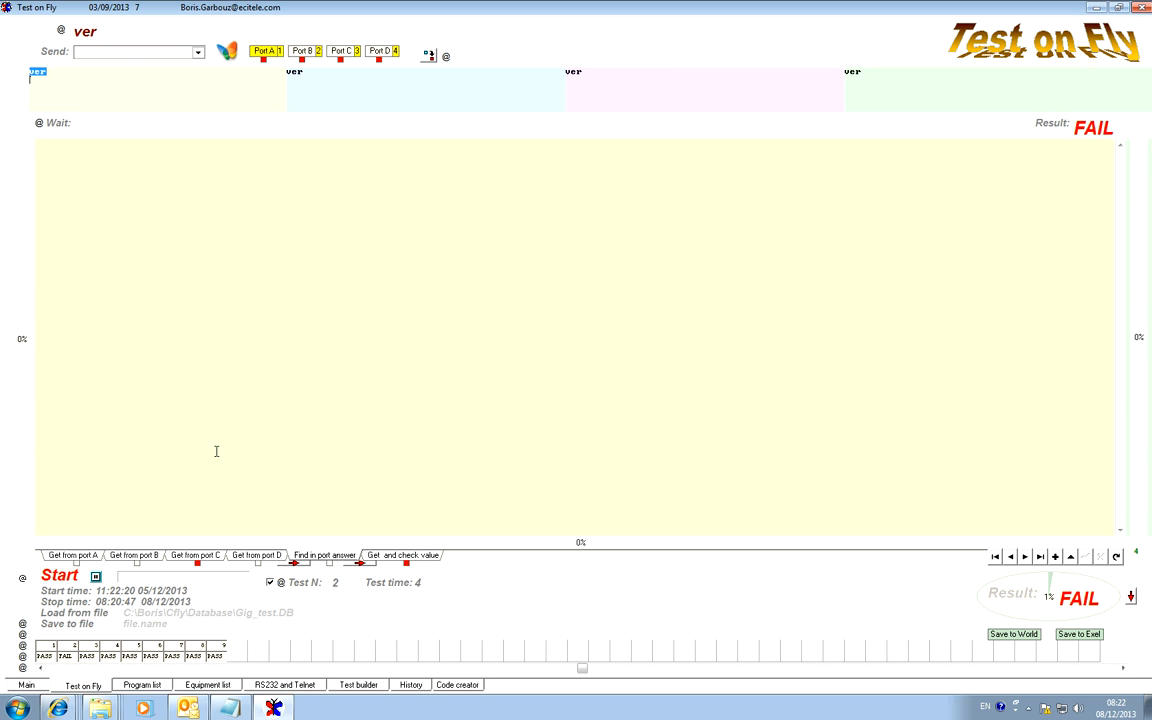
left_click(147, 556)
double_click(558, 87)
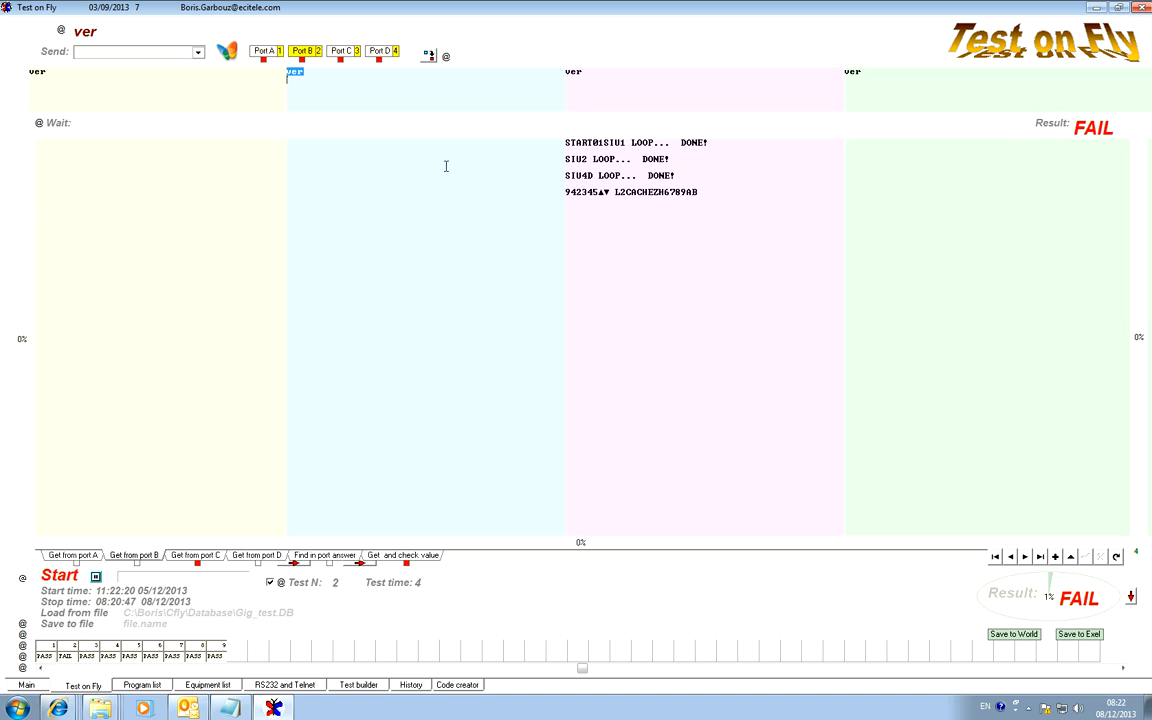
Send the ver command to all four ports again.
left_click(53, 57)
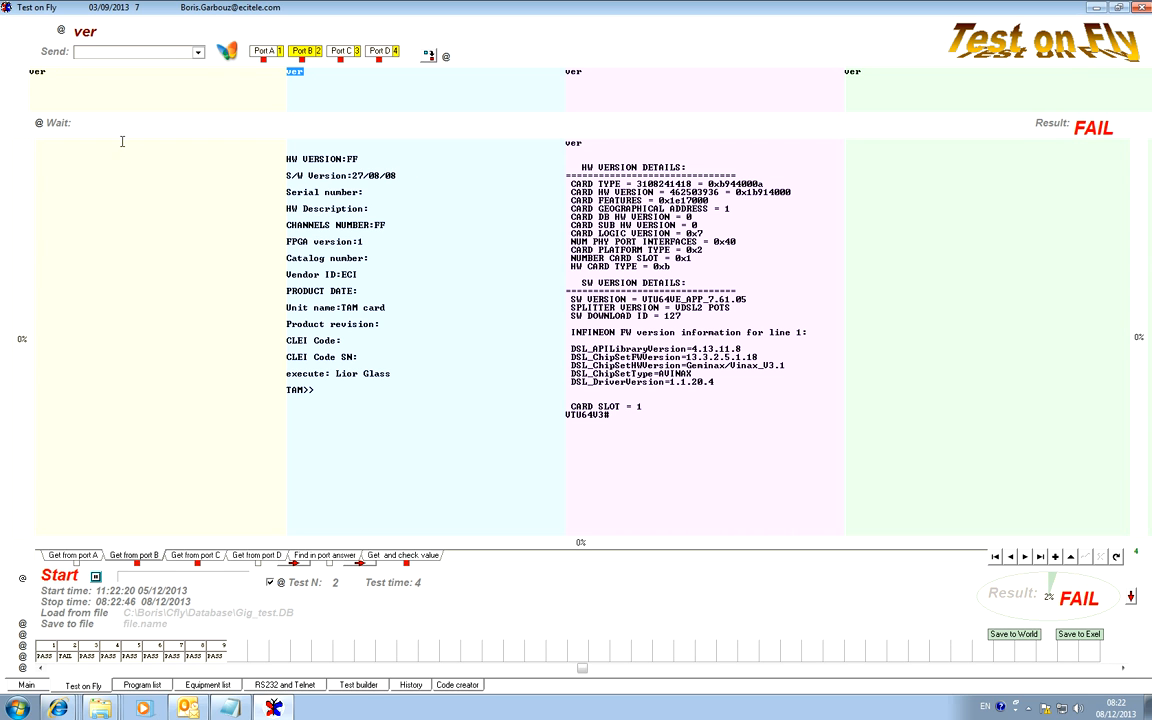
left_click(998, 310)
left_click(56, 54)
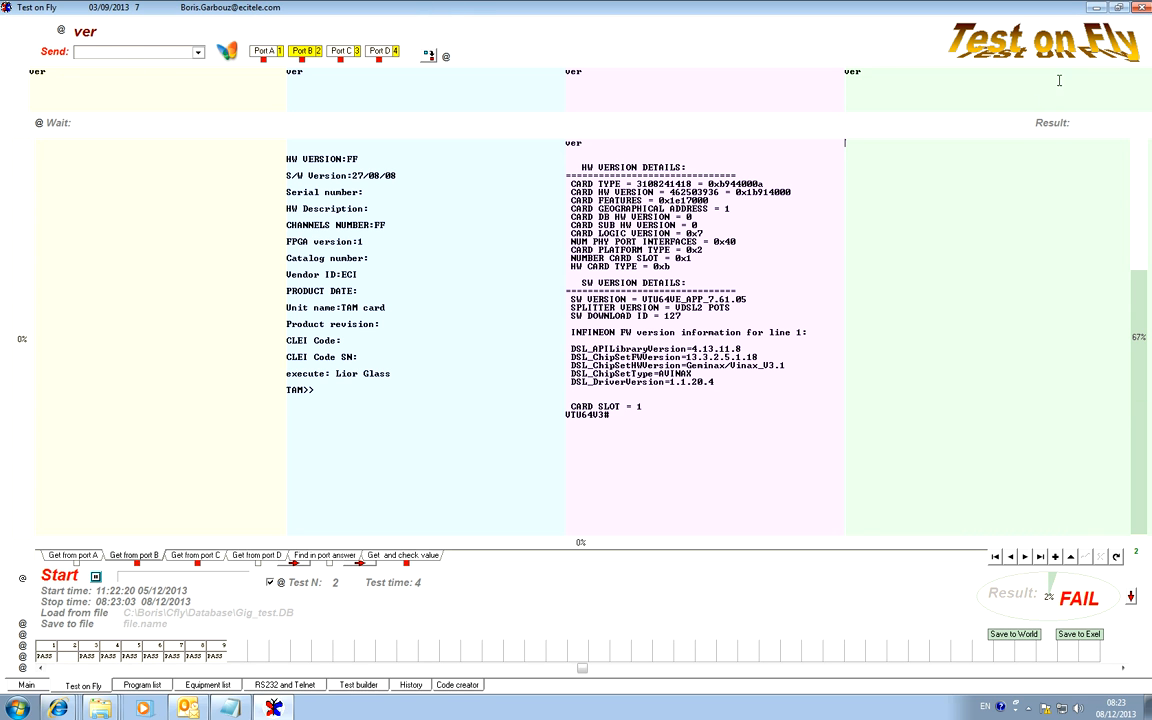
Restart Test on Fly from the desktop, choose the Cfly\Database directory and maximize the window.
left_click(1143, 8)
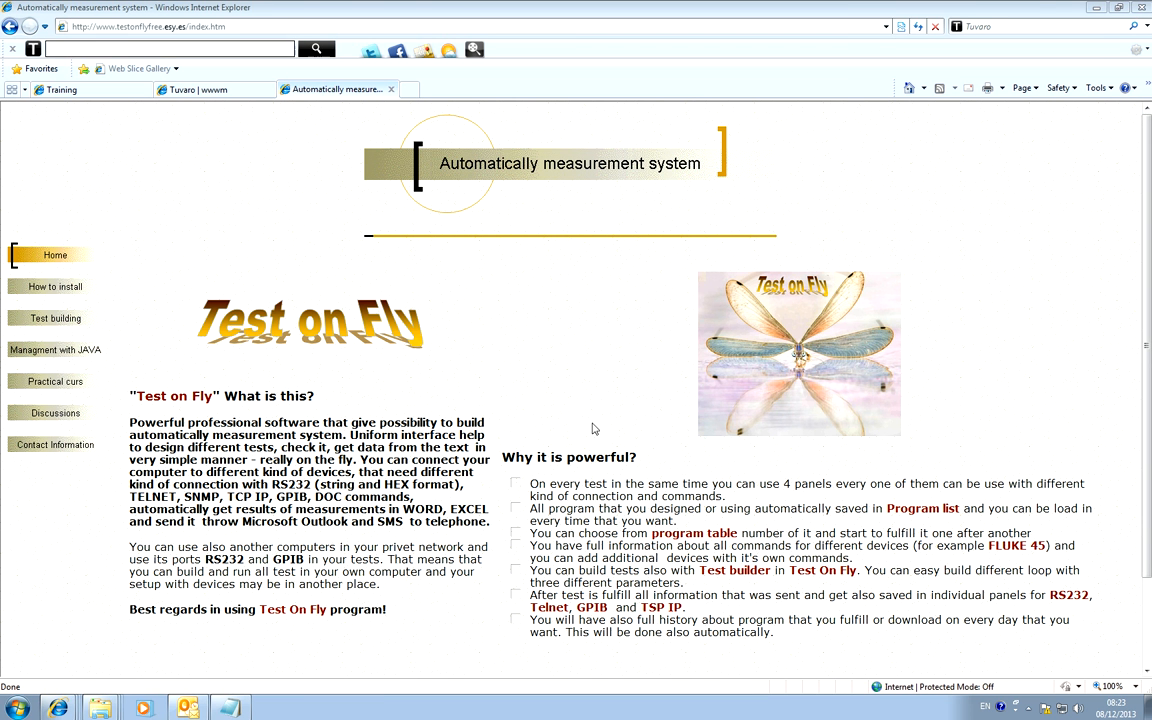
left_click(1096, 8)
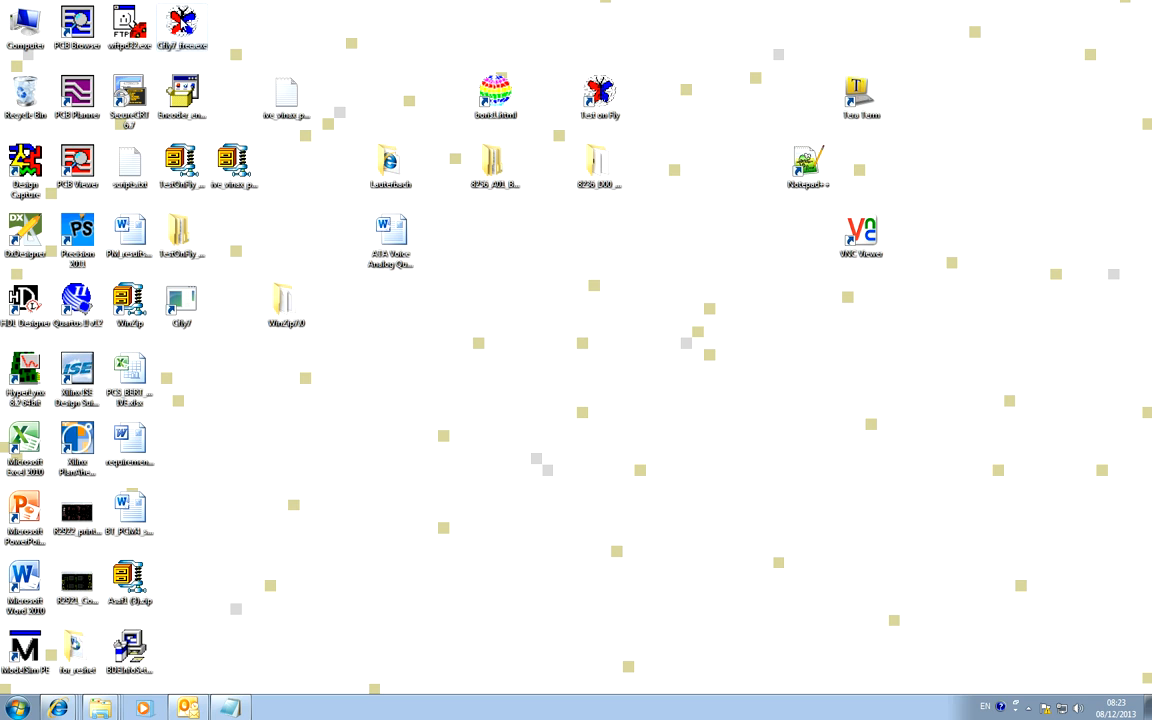
double_click(166, 20)
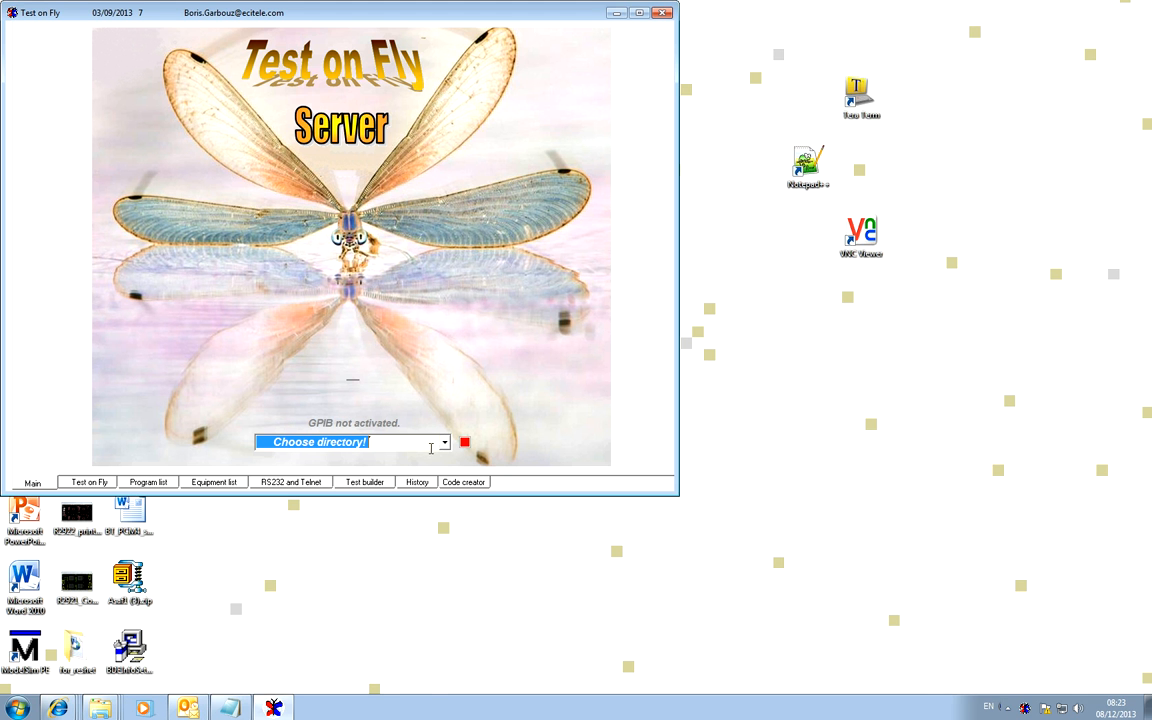
left_click(444, 442)
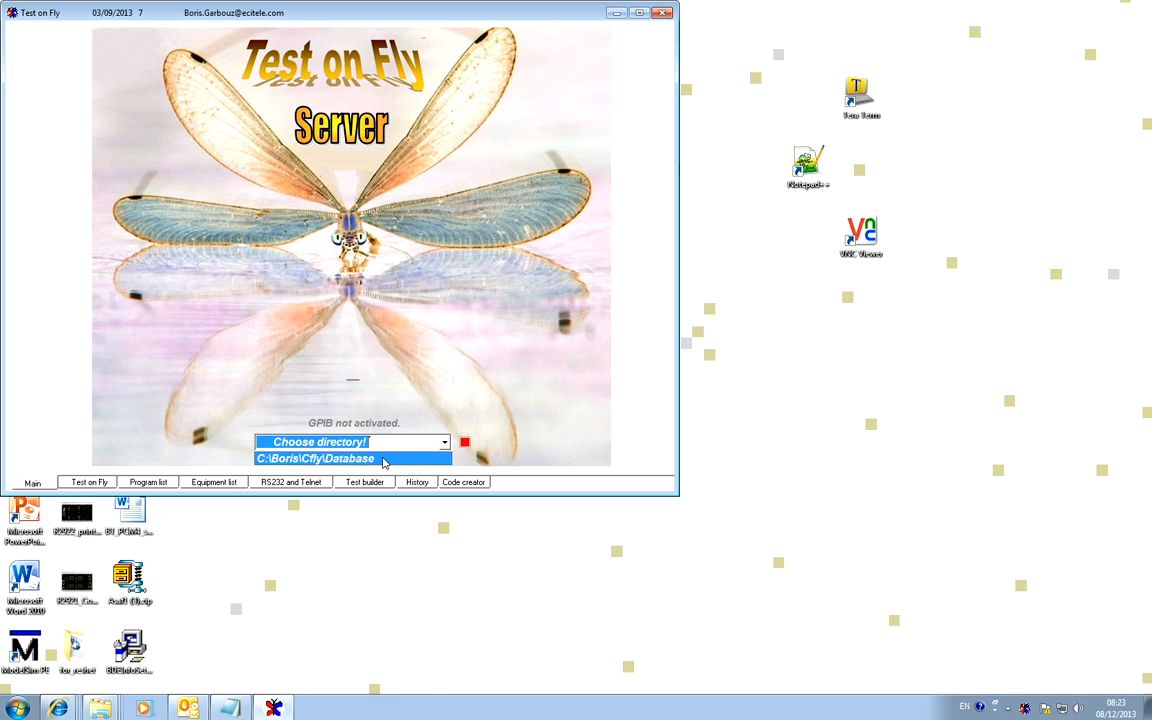
left_click(330, 463)
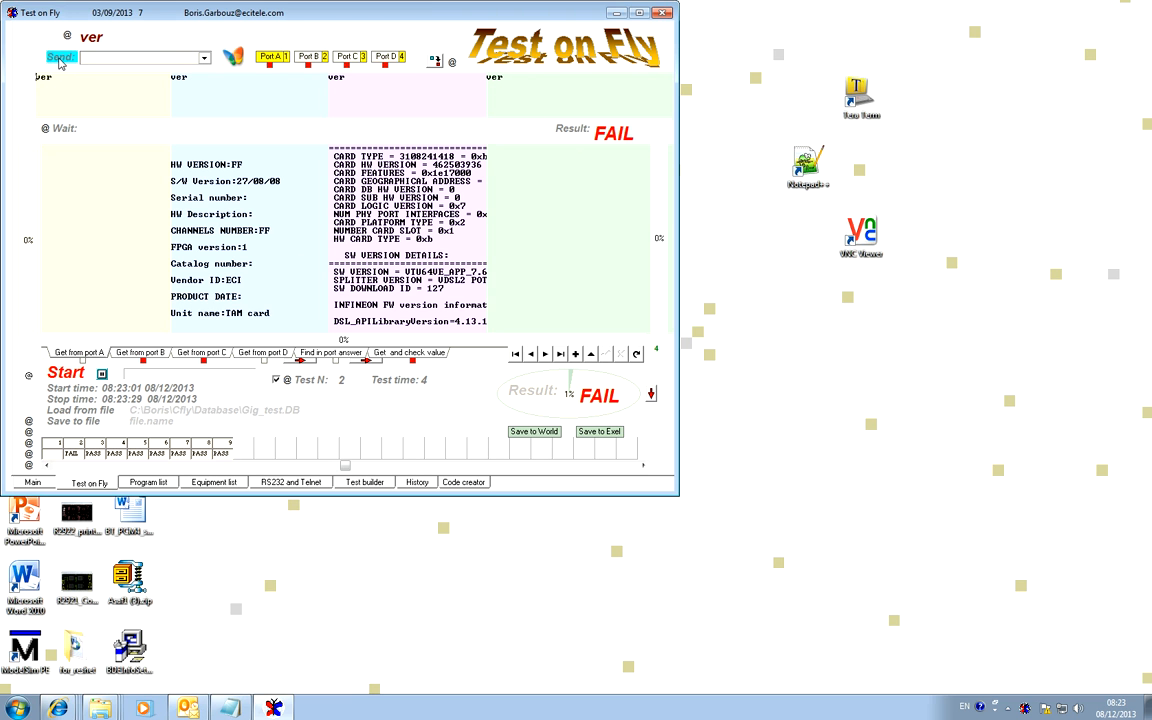
left_click(639, 12)
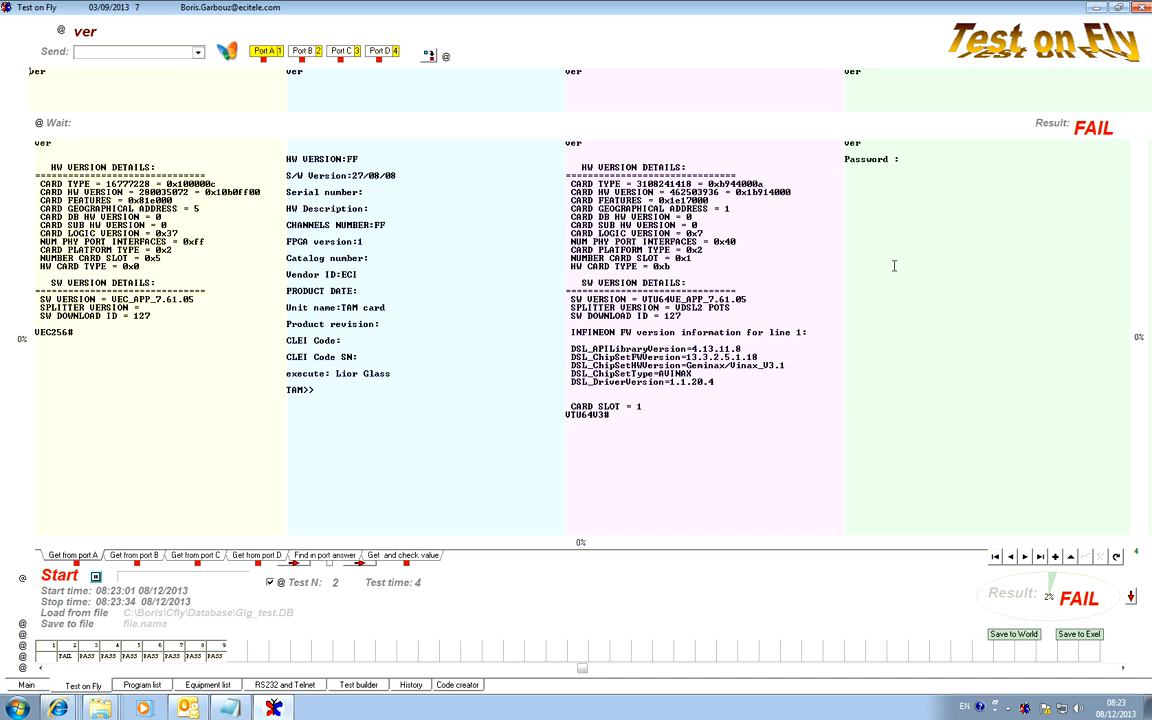
Set the test time to 40 and send the ver command to the four ports again.
left_click(418, 582)
type("40")
key("Return")
left_click(47, 53)
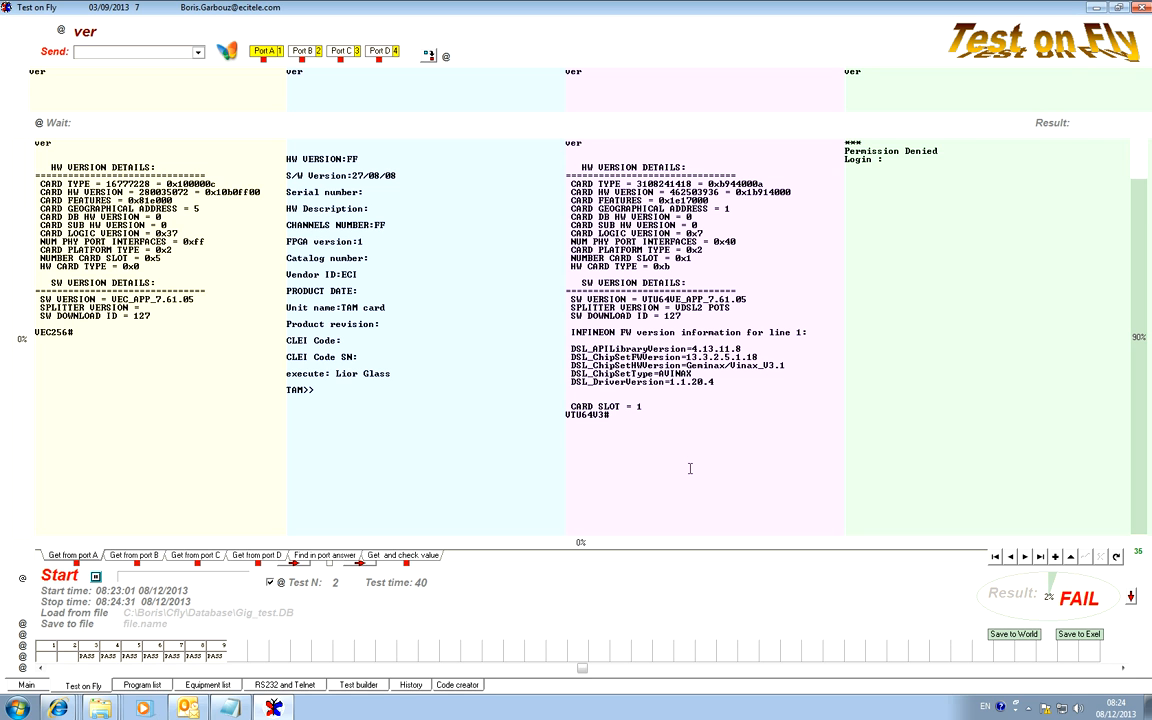
Copy the VTU64V3# prompt from port C's answer into the Wait string and resend the ver command.
left_click_drag(614, 418, 549, 416)
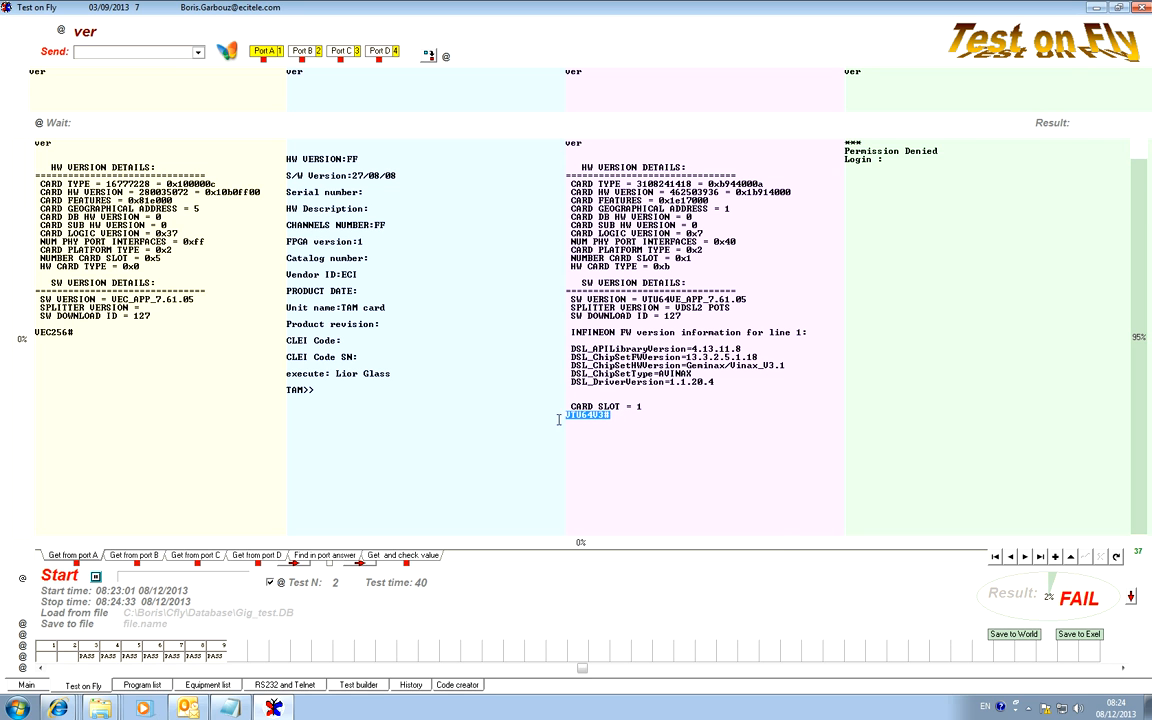
right_click(600, 415)
left_click(645, 458)
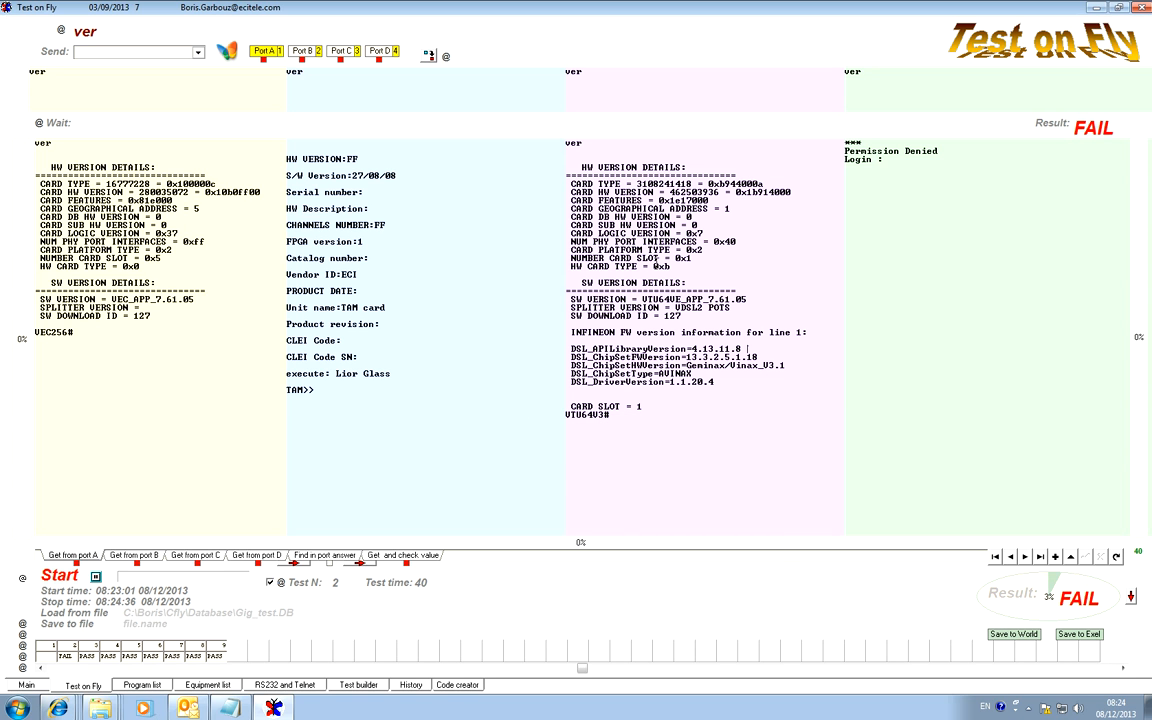
left_click(88, 122)
right_click(88, 123)
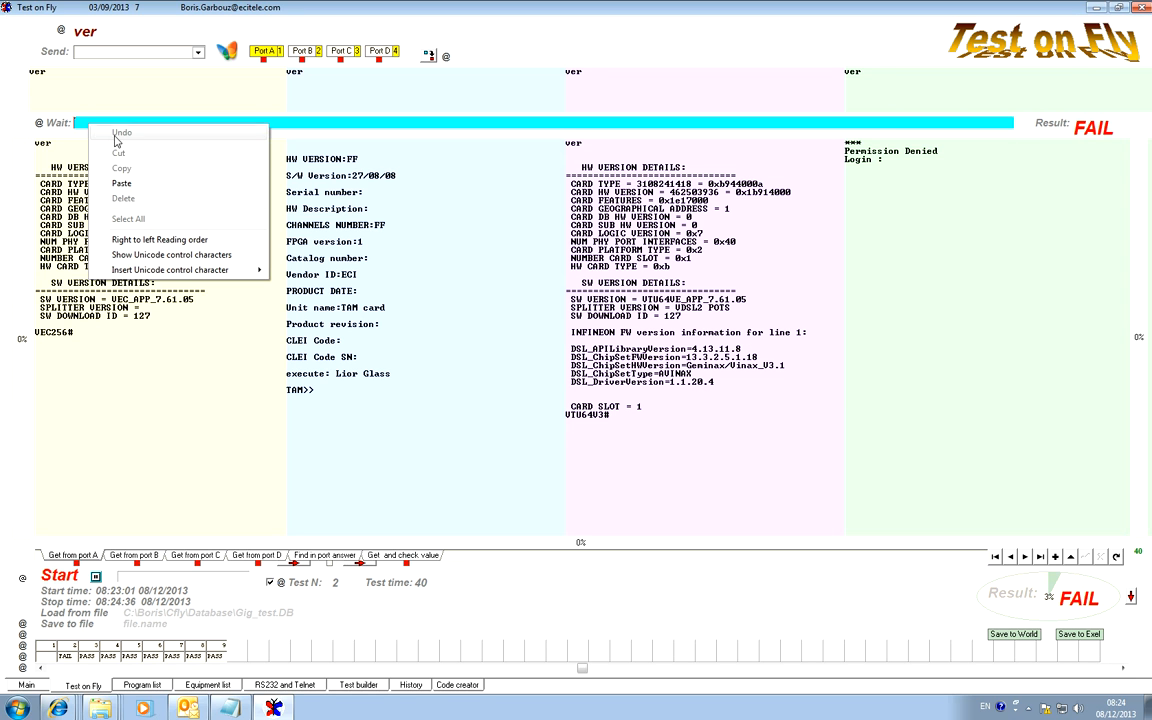
left_click(121, 184)
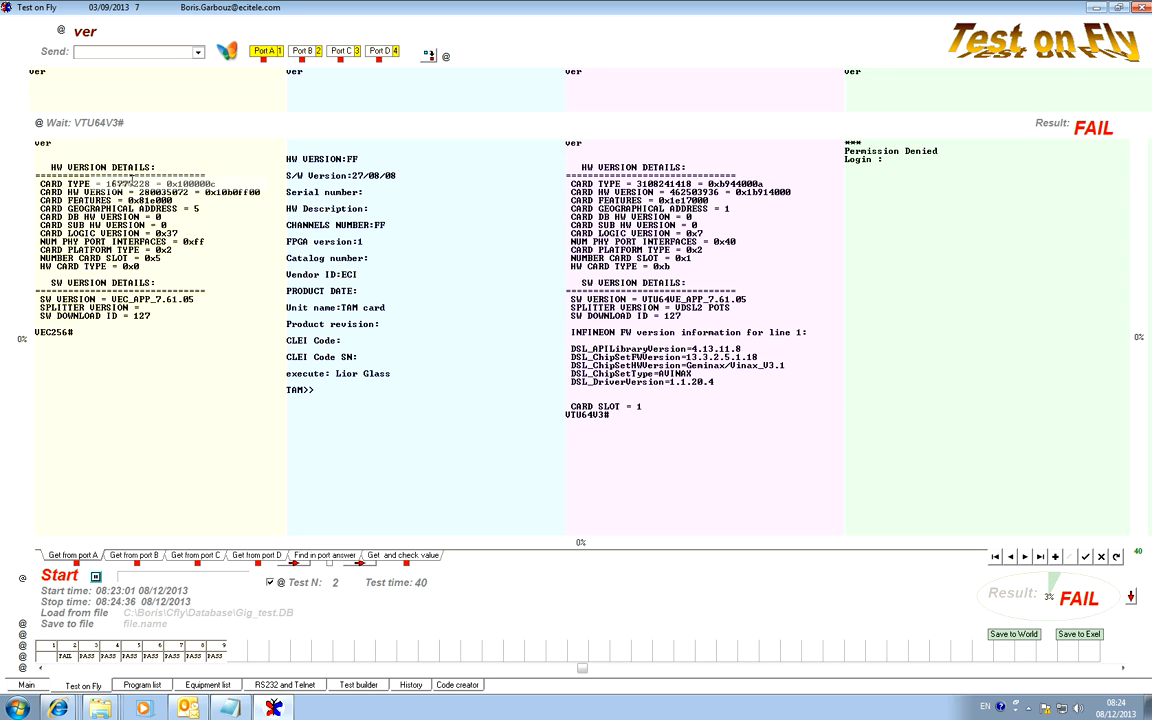
left_click(56, 52)
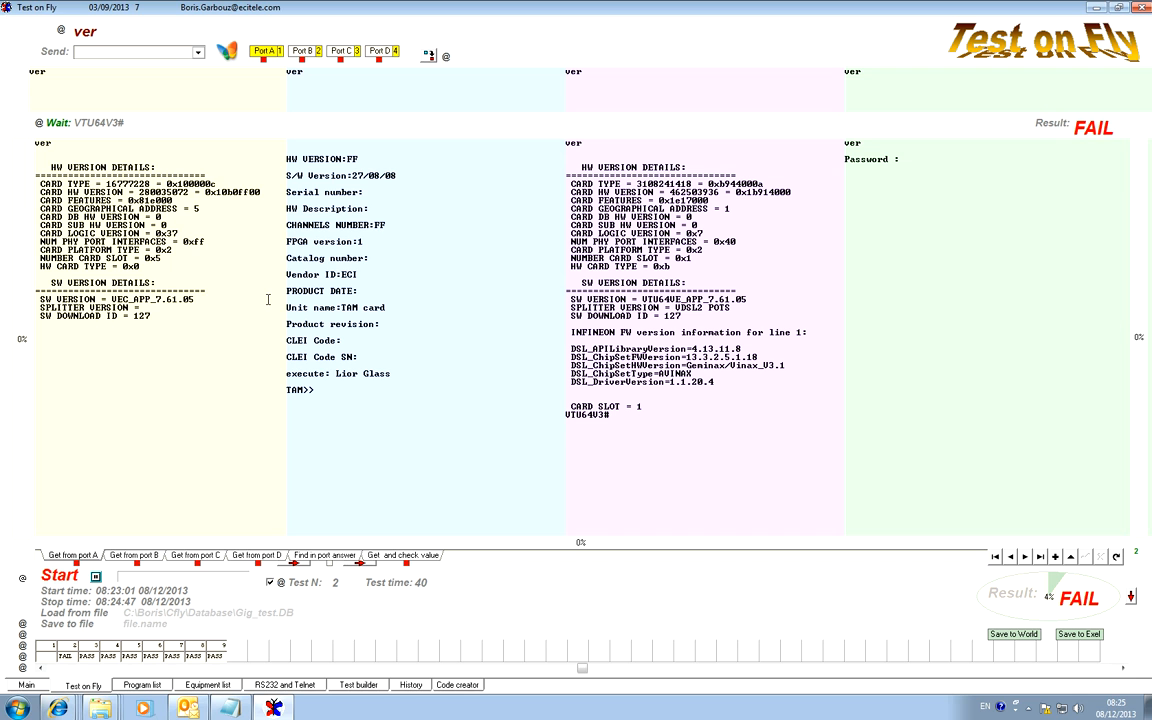
Clear all rows of the value check table and return to port A's answer.
left_click_drag(188, 318, 5, 165)
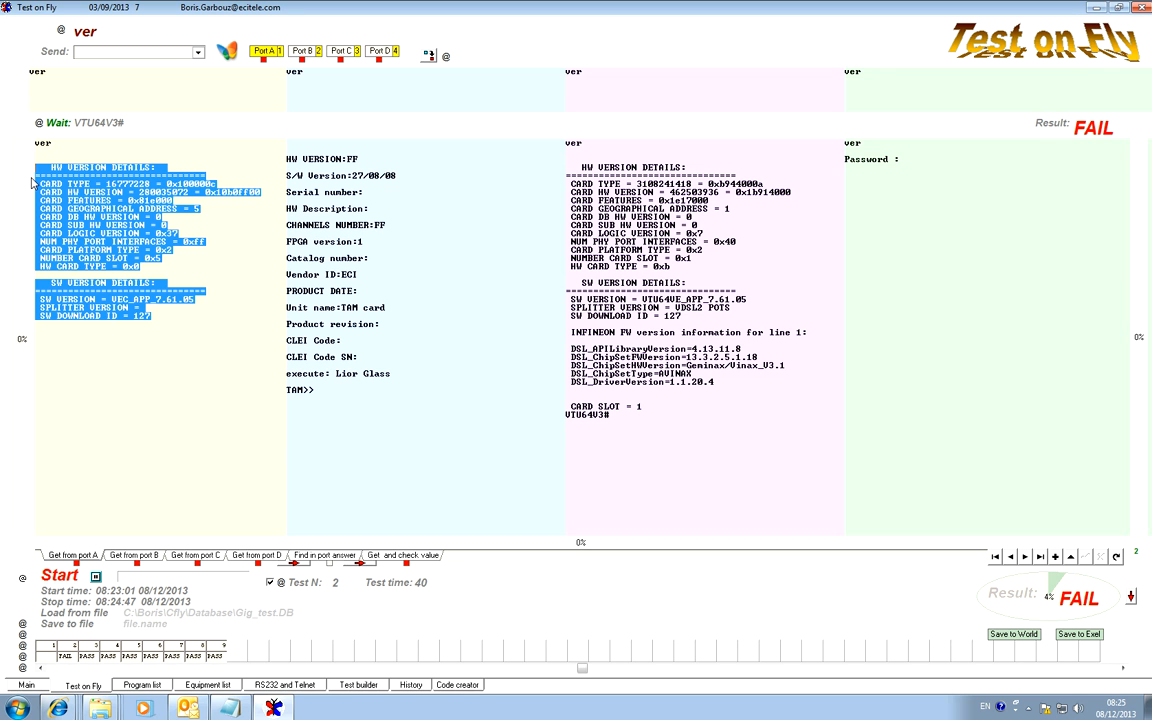
left_click(238, 49)
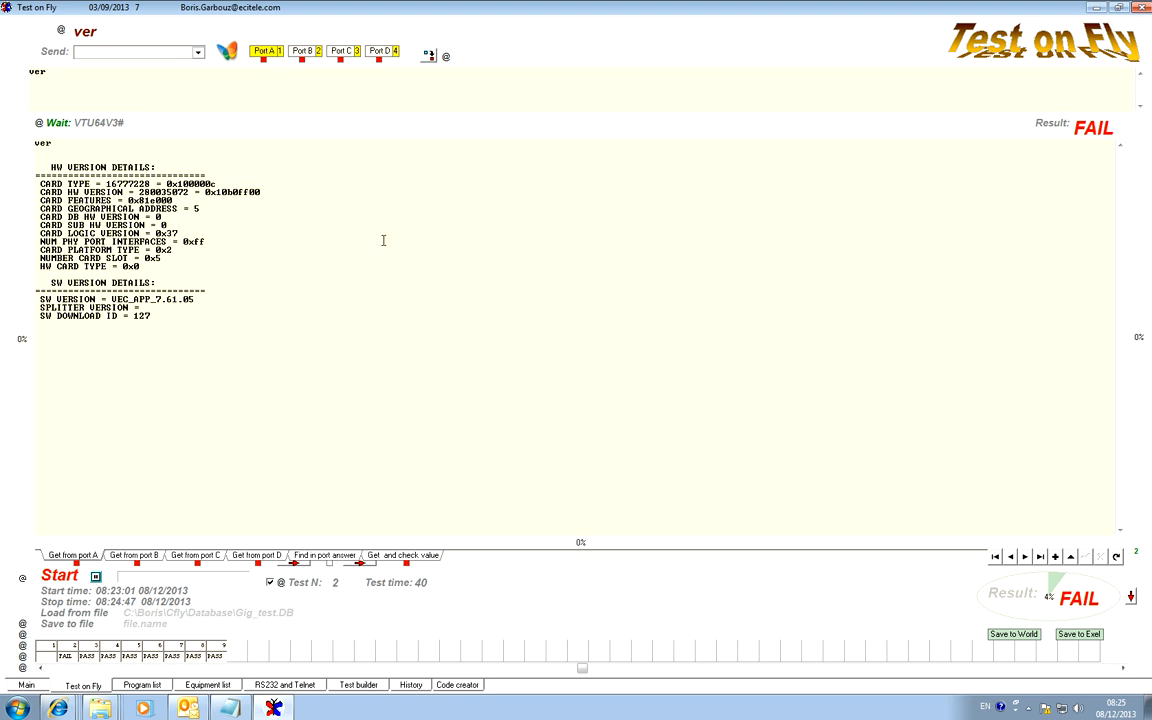
left_click(412, 556)
left_click(884, 533)
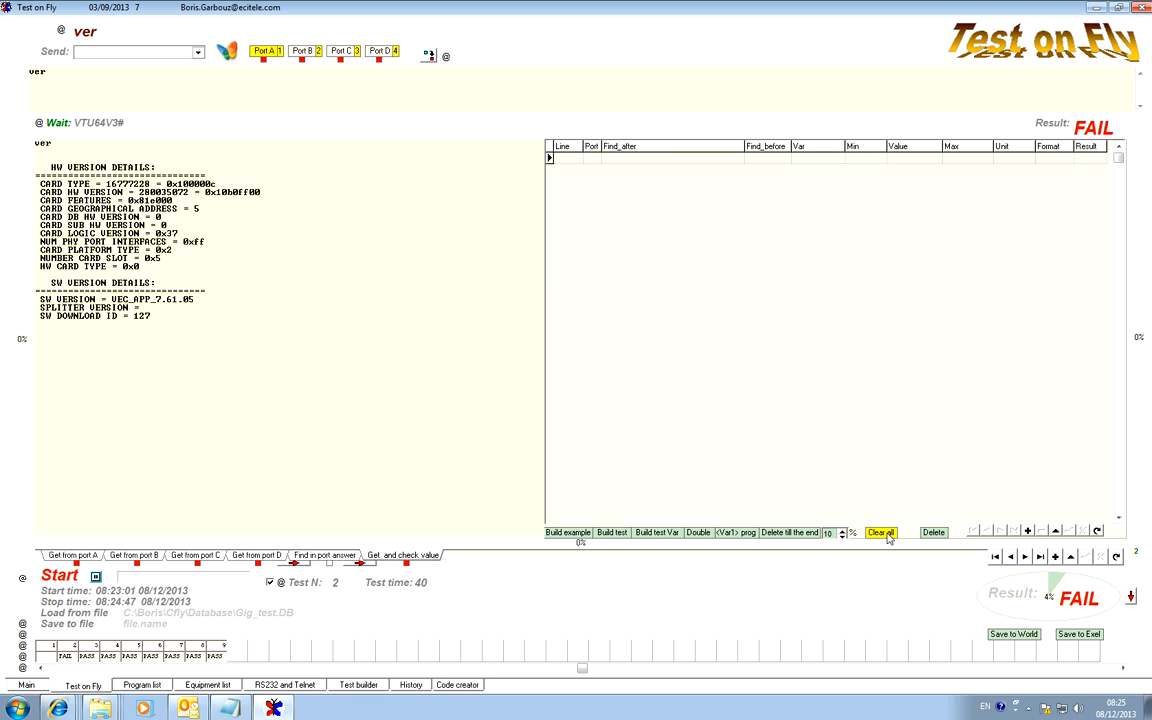
left_click(80, 556)
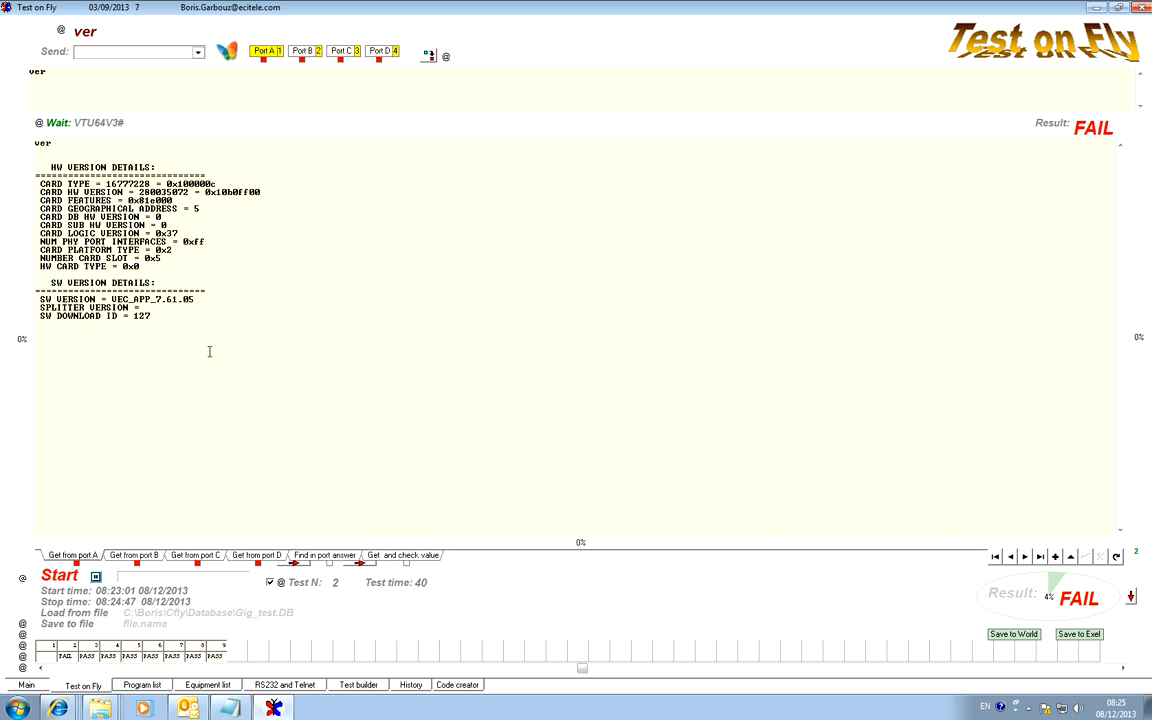
Copy port A's version details into the port answer search text and delete the HW VERSION DETAILS heading with its separator line.
left_click_drag(190, 318, 3, 157)
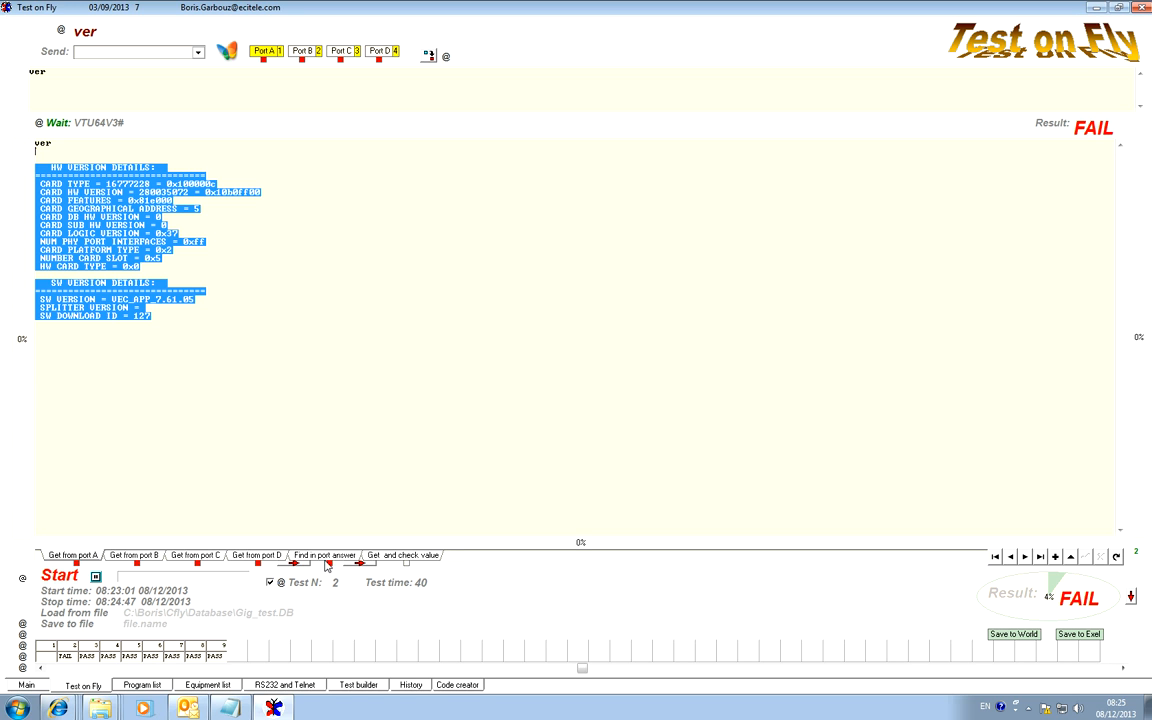
left_click(294, 503)
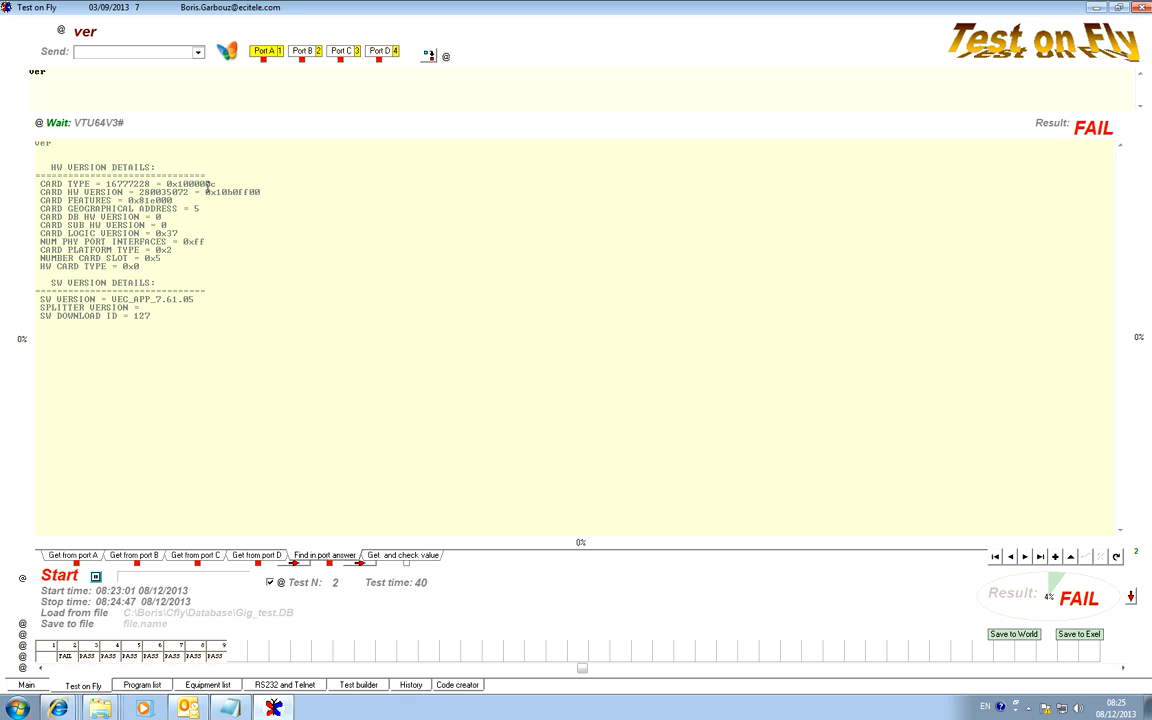
left_click_drag(226, 175, 4, 147)
key("Delete")
key("Delete")
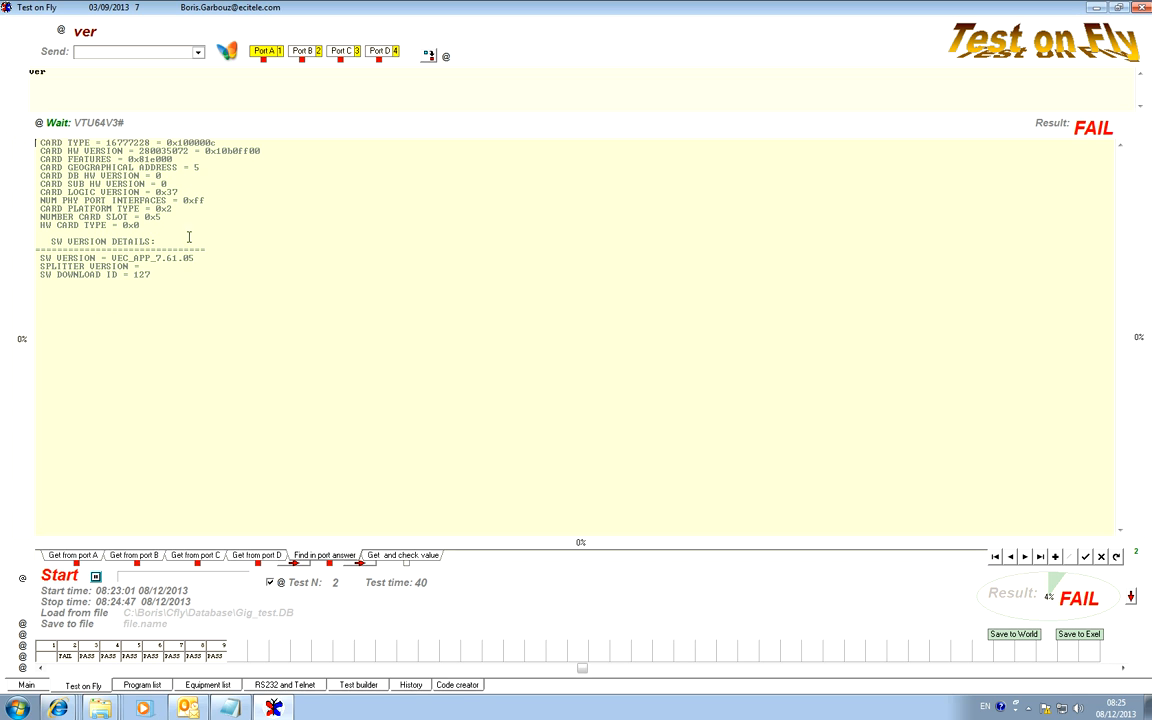
Delete the SW VERSION DETAILS heading, its separator and the SPLITTER VERSION line from the search text.
left_click_drag(222, 245, 18, 236)
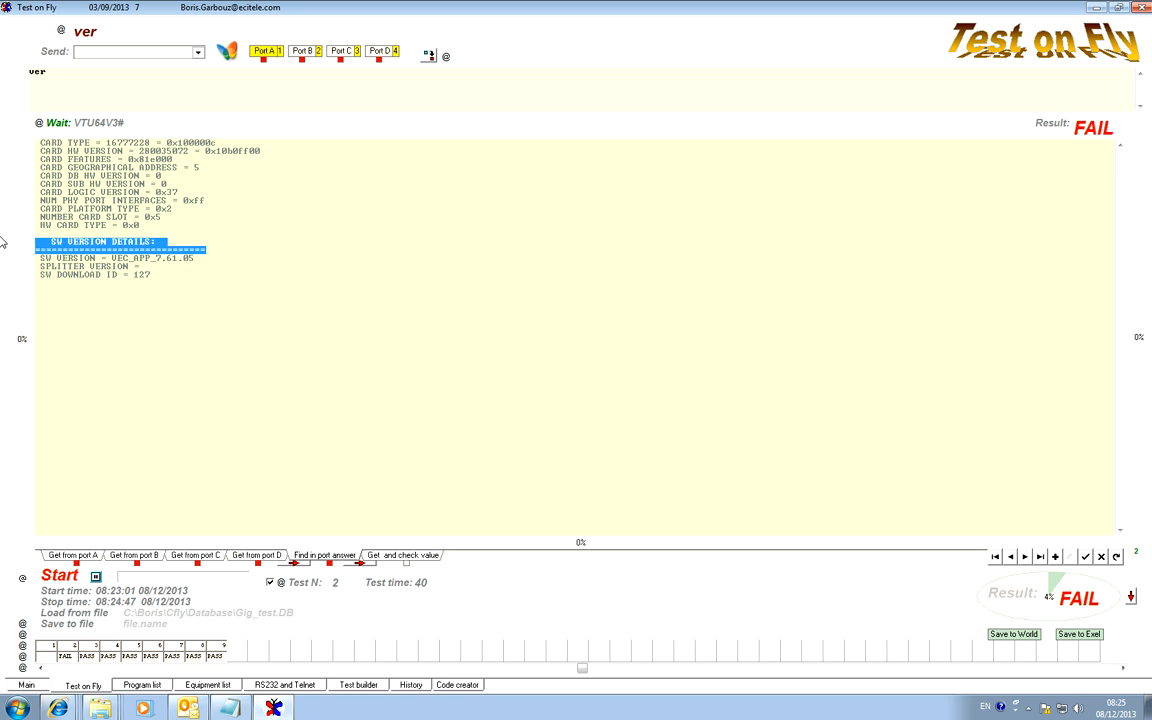
key("Delete")
key("Delete")
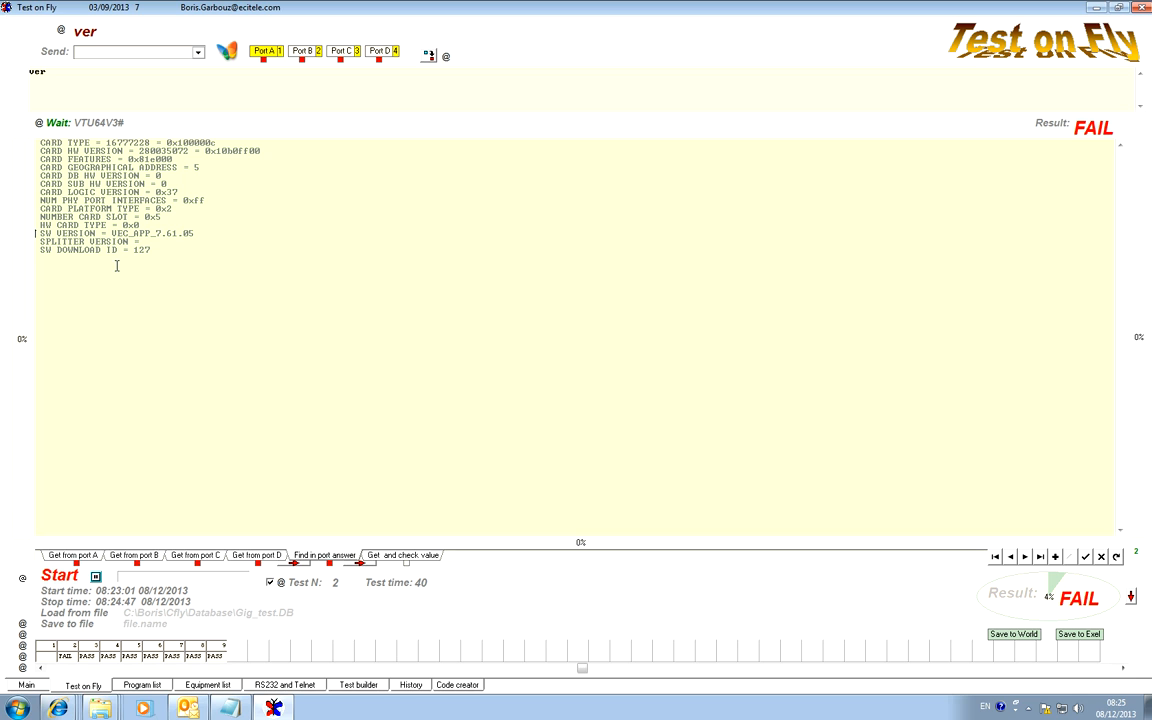
left_click_drag(146, 242, 27, 246)
key("Delete")
key("Delete")
Return to the four-port view with port B active and re-evaluate the result against the search text.
double_click(522, 82)
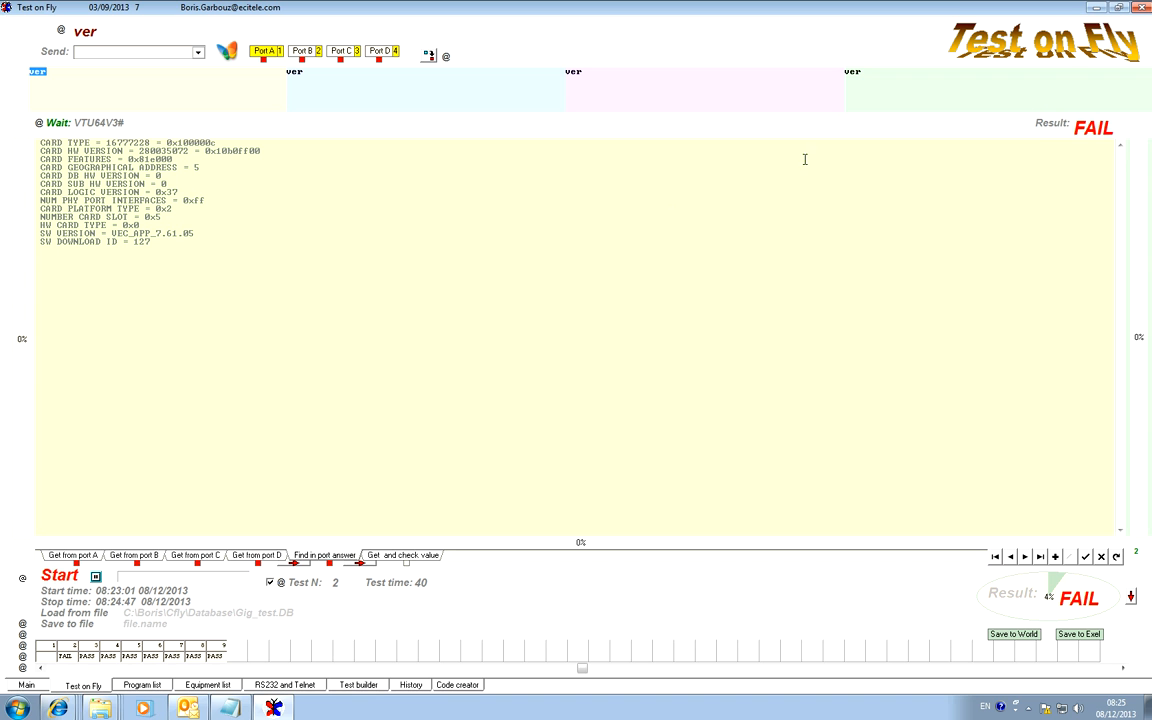
left_click(135, 560)
double_click(572, 103)
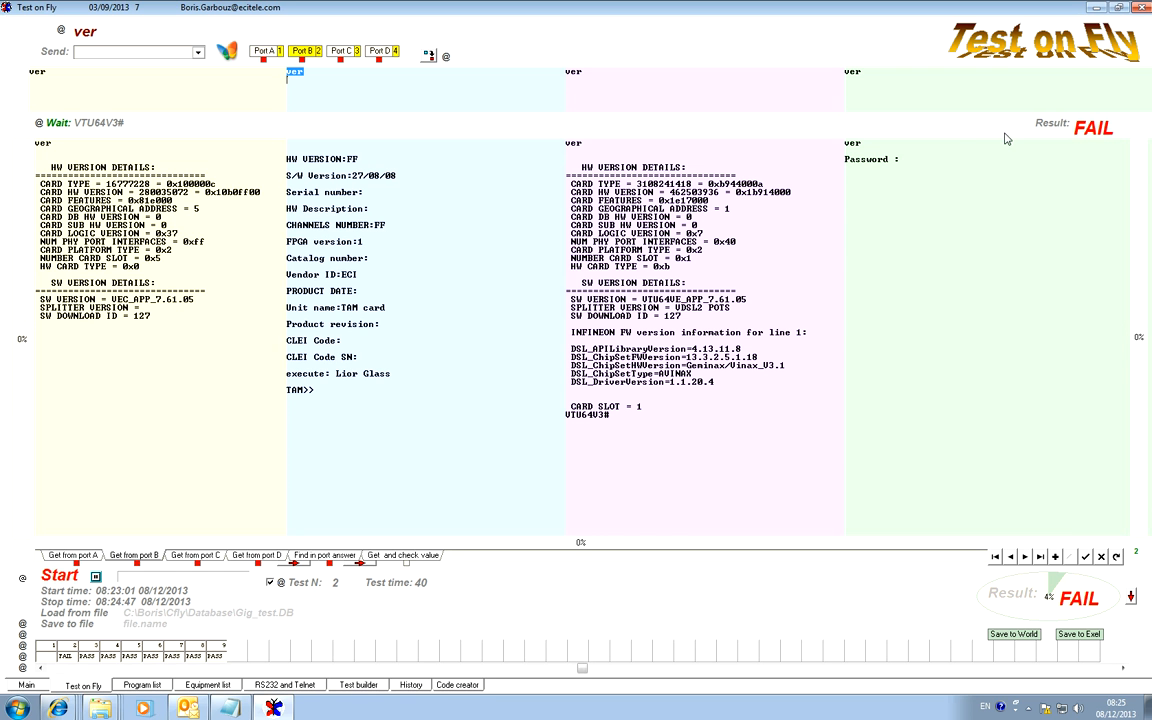
left_click(1048, 126)
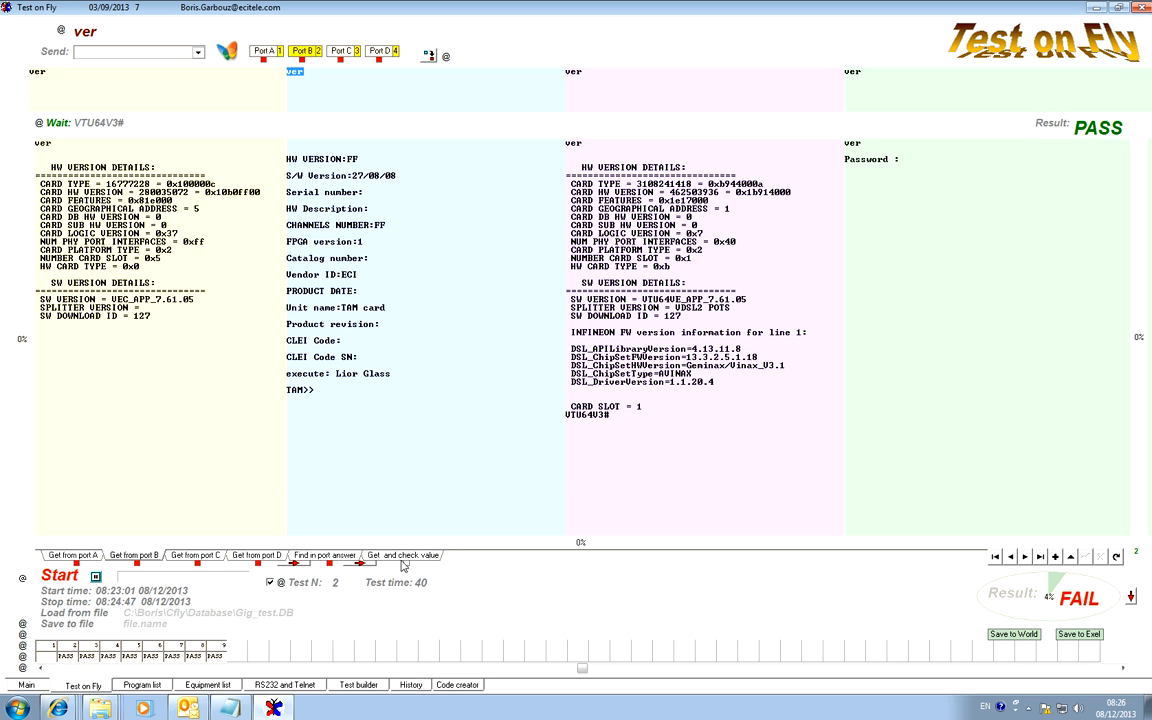
Review the <*> match marks in the port answer search text and delete the one on the empty last line.
left_click(333, 556)
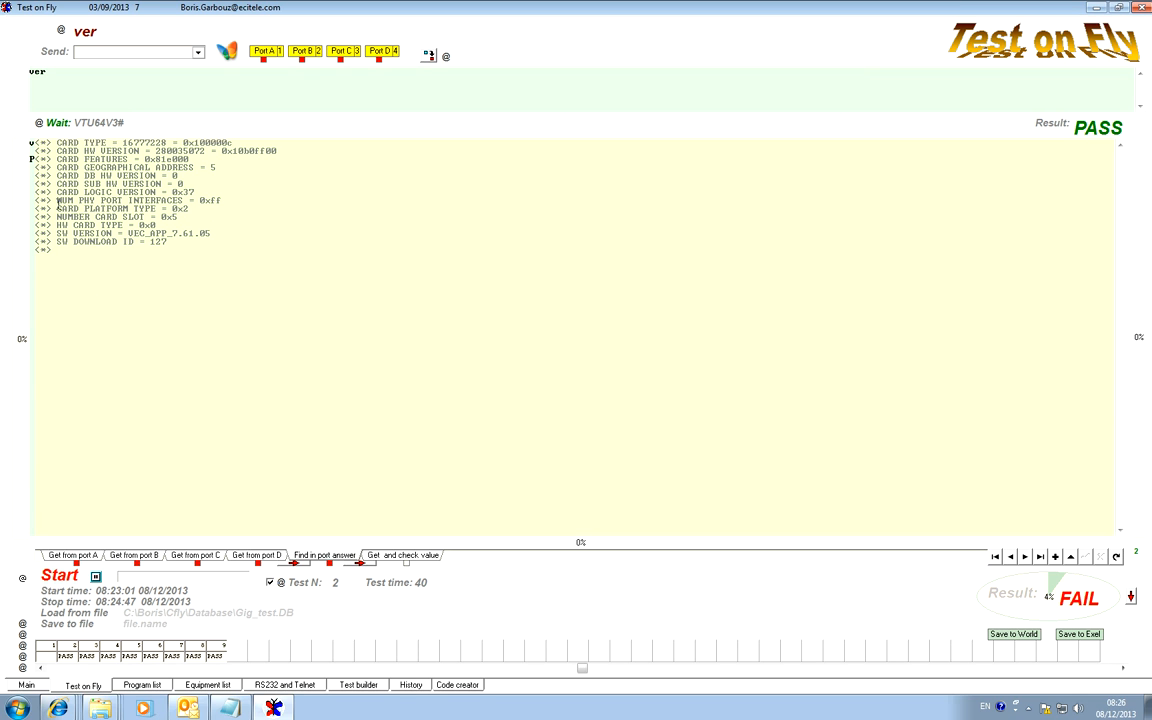
left_click_drag(50, 143, 33, 143)
left_click_drag(64, 251, 8, 254)
key("Delete")
Change CARD GEOGRAPHICAL ADDRESS to 6 in port A's answer and re-evaluate the result.
left_click(77, 579)
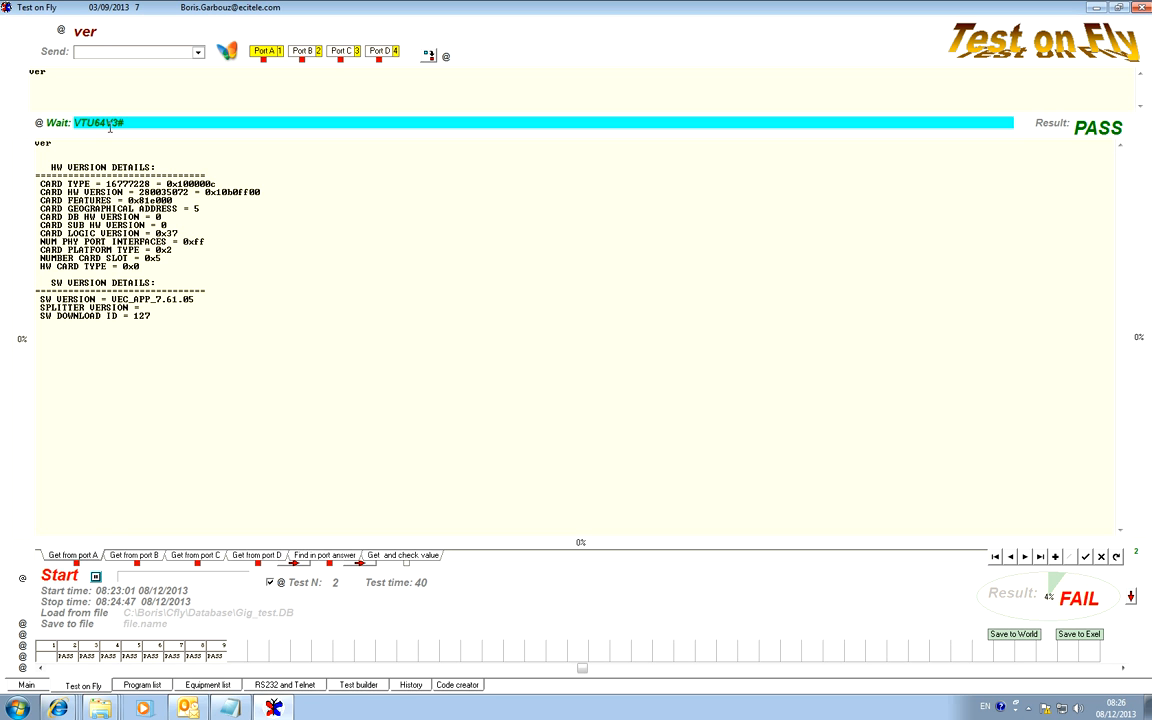
double_click(197, 209)
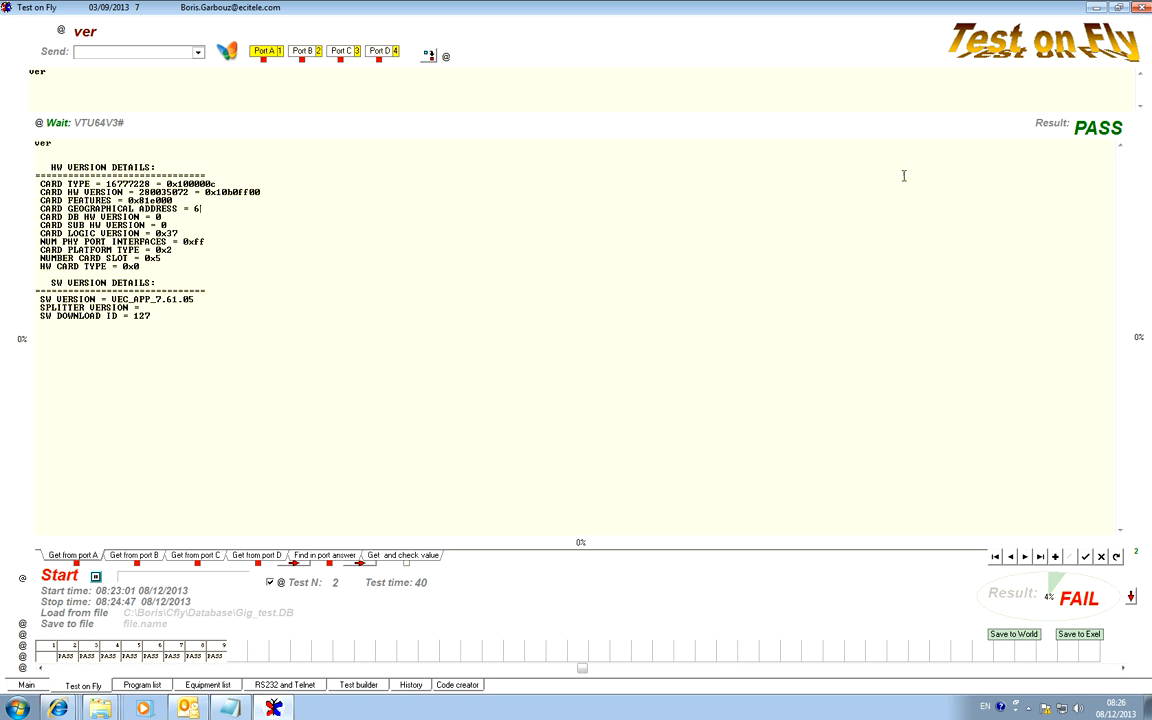
left_click(1054, 125)
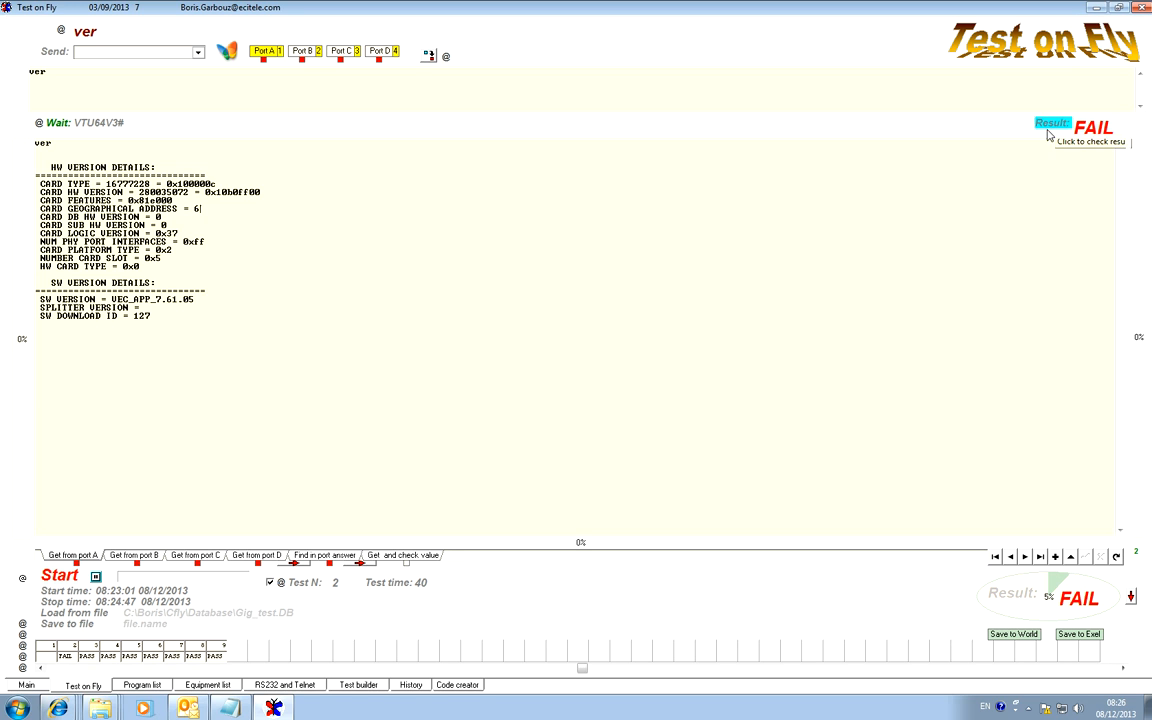
Check the match marks around the CARD GEOGRAPHICAL ADDRESS line in the search text and return to the four-port view.
left_click(328, 563)
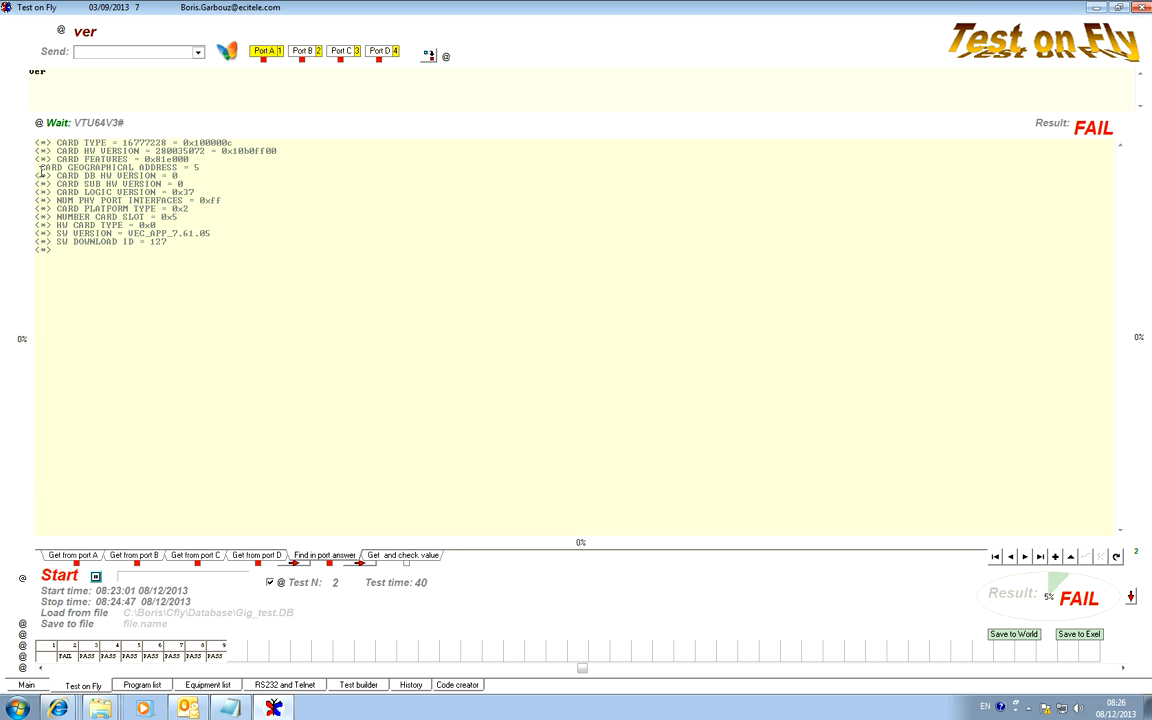
left_click_drag(38, 167, 41, 168)
left_click_drag(53, 176, 26, 176)
left_click(397, 480)
left_click(147, 561)
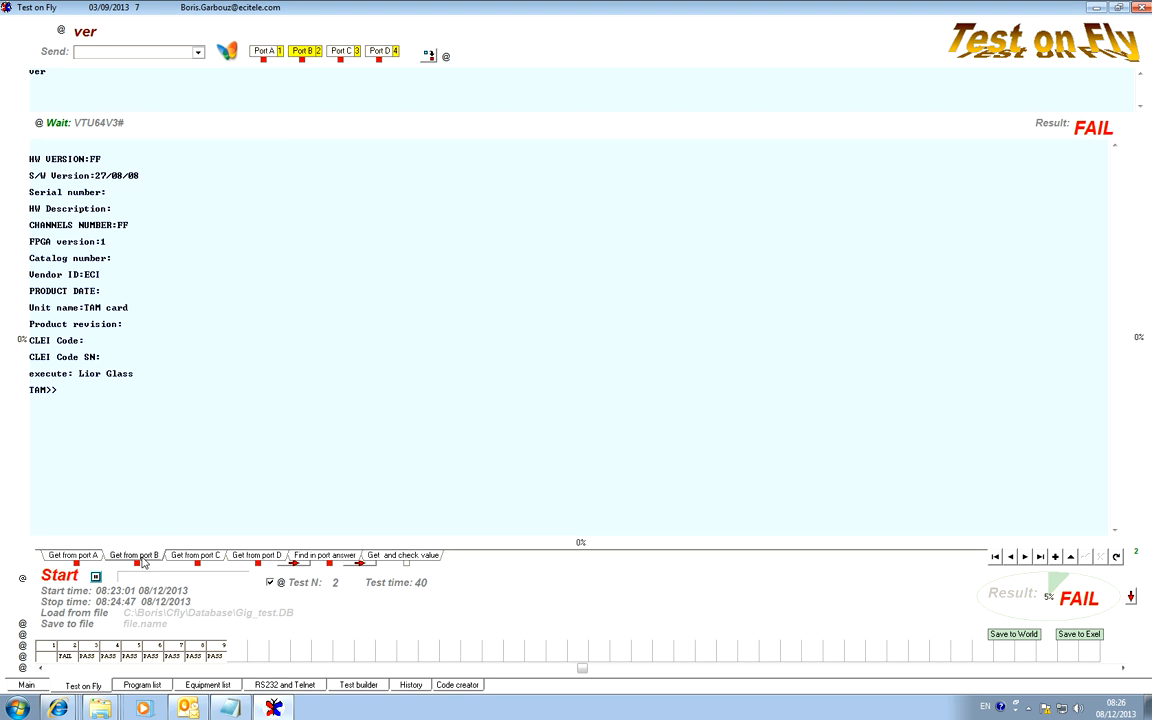
double_click(552, 92)
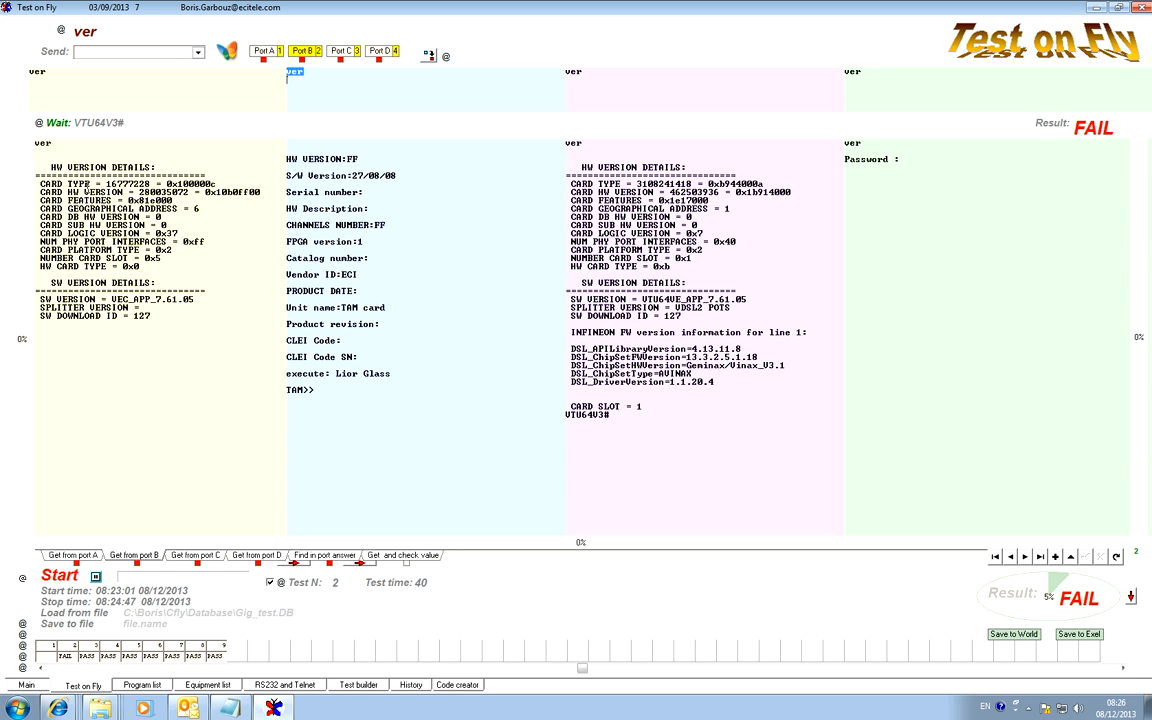
Copy the CARD TYPE = label from port A's answer and set the first value check row's port to A.
left_click_drag(102, 184, 42, 184)
left_click(404, 557)
left_click(594, 160)
left_click(597, 162)
left_click(594, 159)
left_click(591, 169)
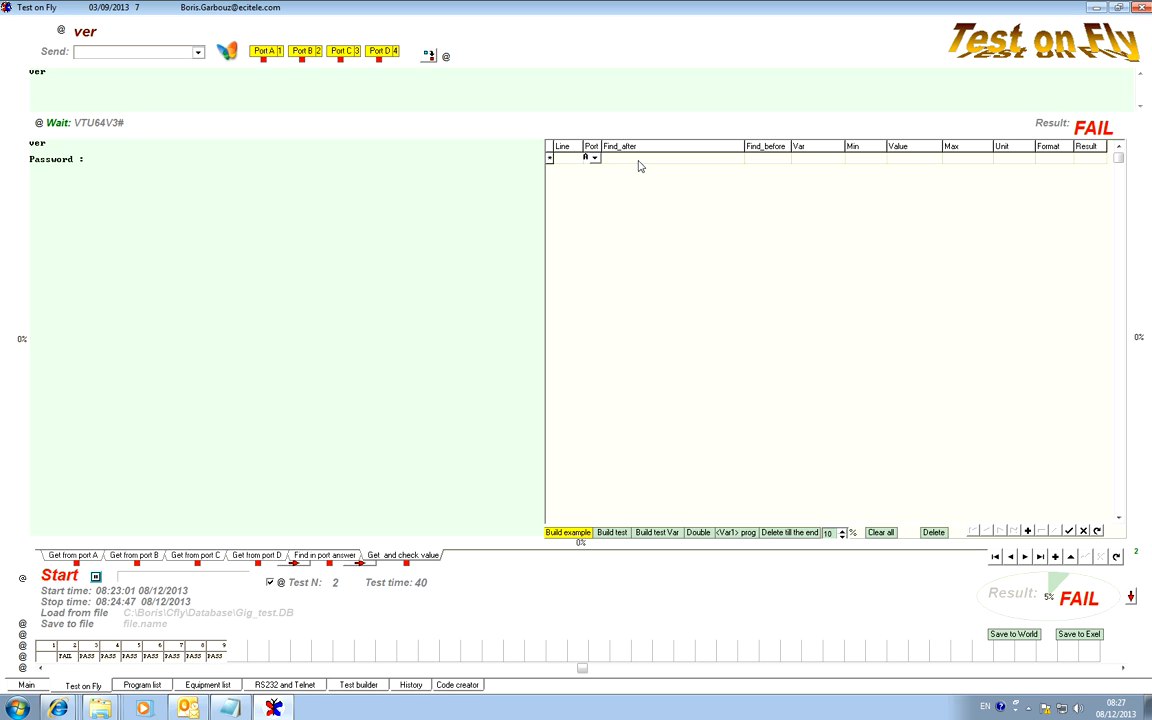
Set the row's Find_after text to CARD TYPE = and evaluate the result.
left_click(638, 162)
left_click(640, 161)
type("CARD TYPE =")
left_click(1050, 125)
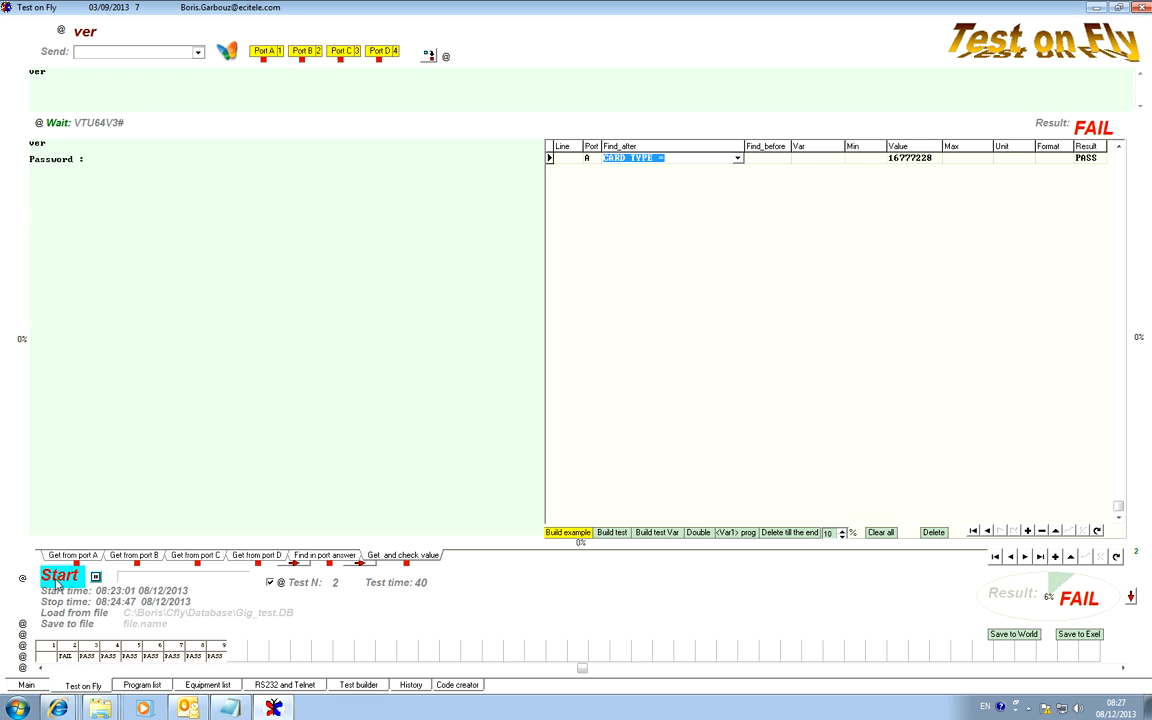
Show port A's answer beside the value check table and examine the decimal and hexadecimal parts of its card type.
left_click(79, 560)
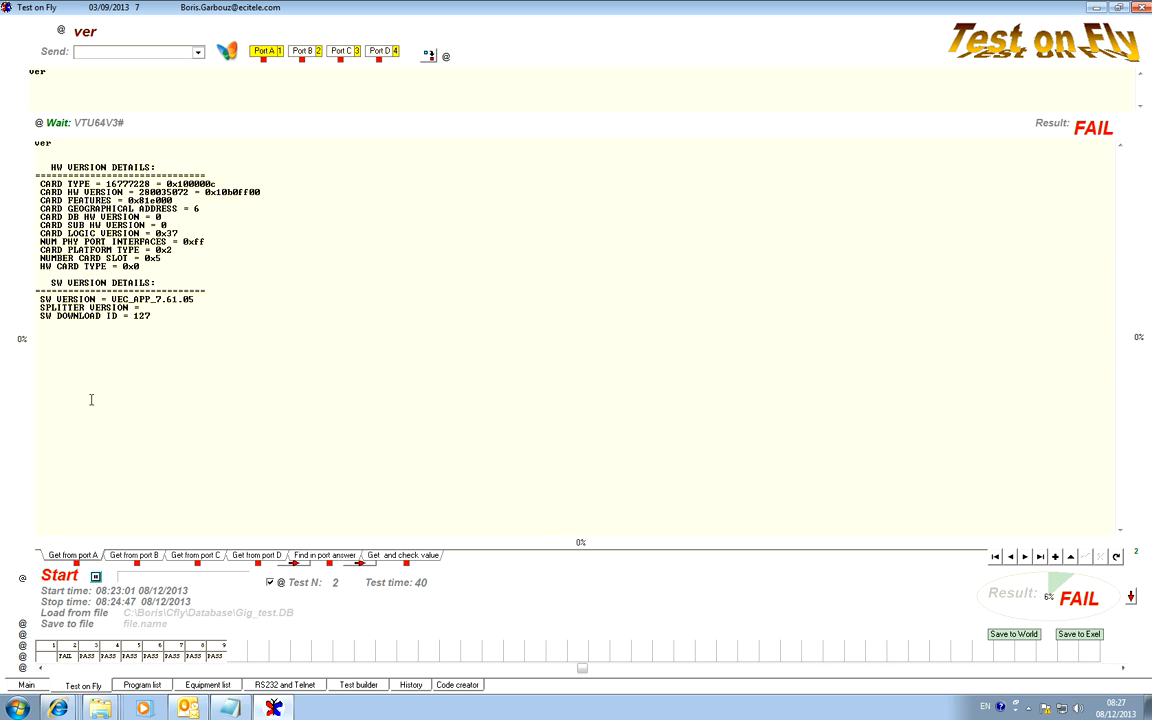
left_click(408, 557)
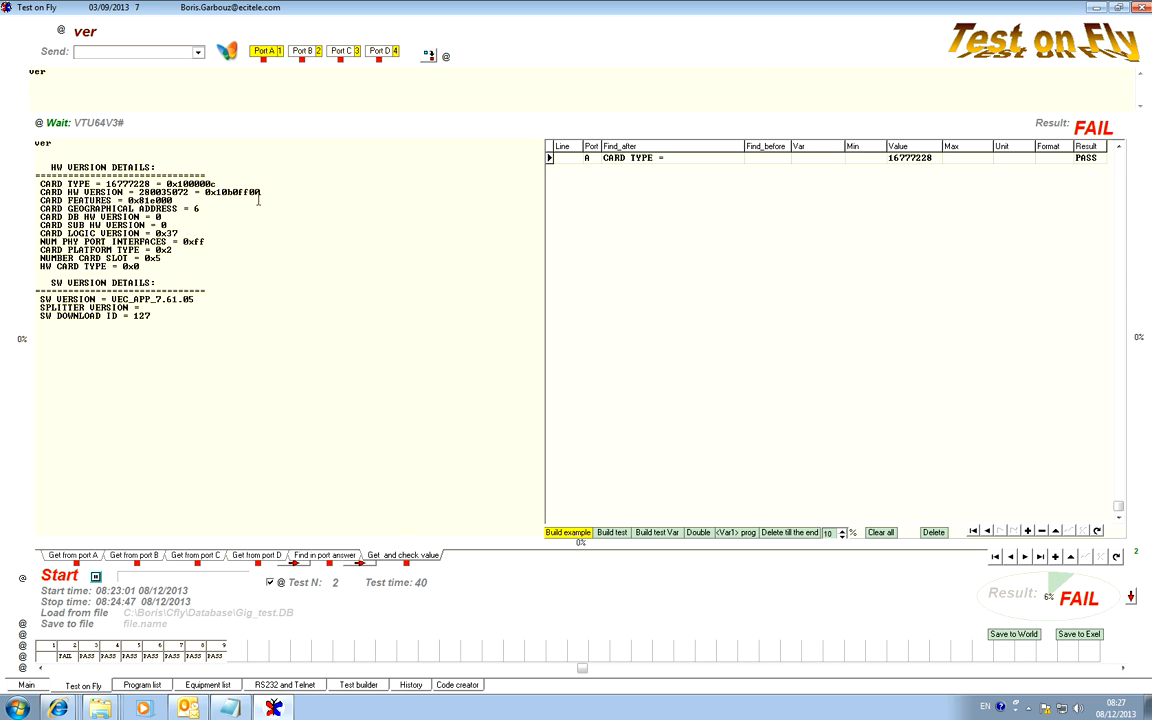
left_click_drag(106, 184, 148, 185)
left_click_drag(215, 184, 163, 184)
Set the CARD TYPE row's Unit to 1 and re-evaluate the result.
left_click(1012, 161)
left_click(1012, 162)
type("1")
left_click(1043, 125)
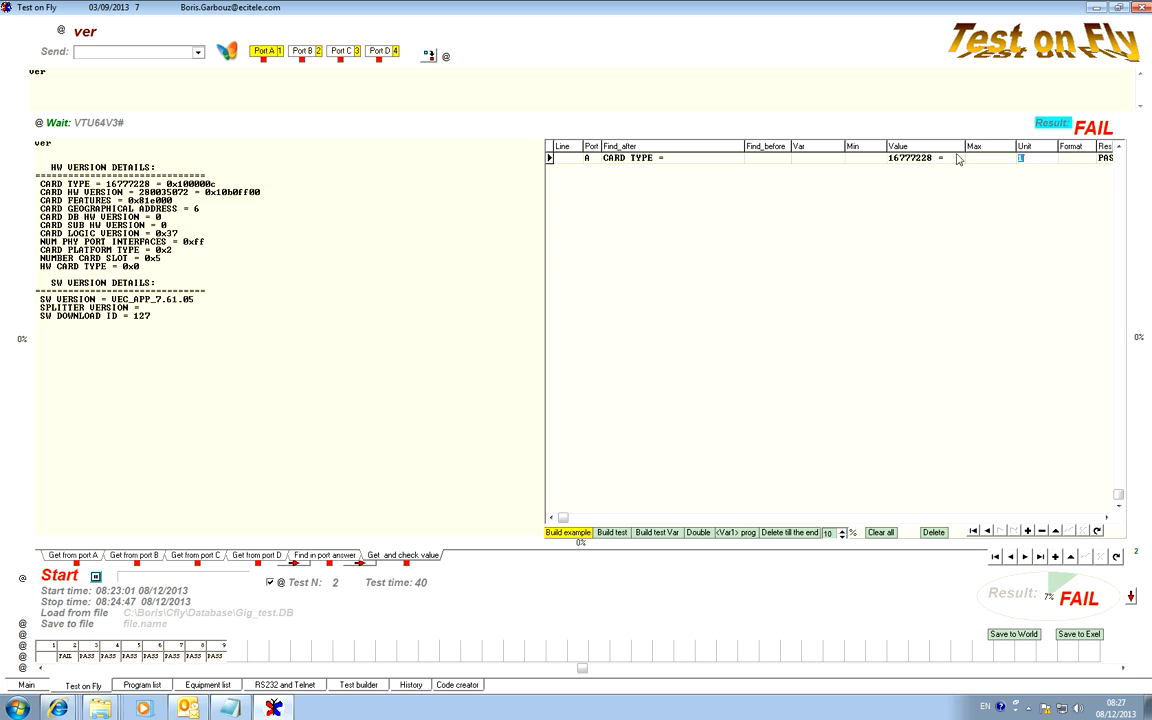
Set the CARD TYPE row's Unit to 2, re-evaluate the result and widen the Value column.
left_click_drag(1036, 159, 1014, 158)
type("2")
left_click(1056, 122)
left_click_drag(965, 146, 1007, 146)
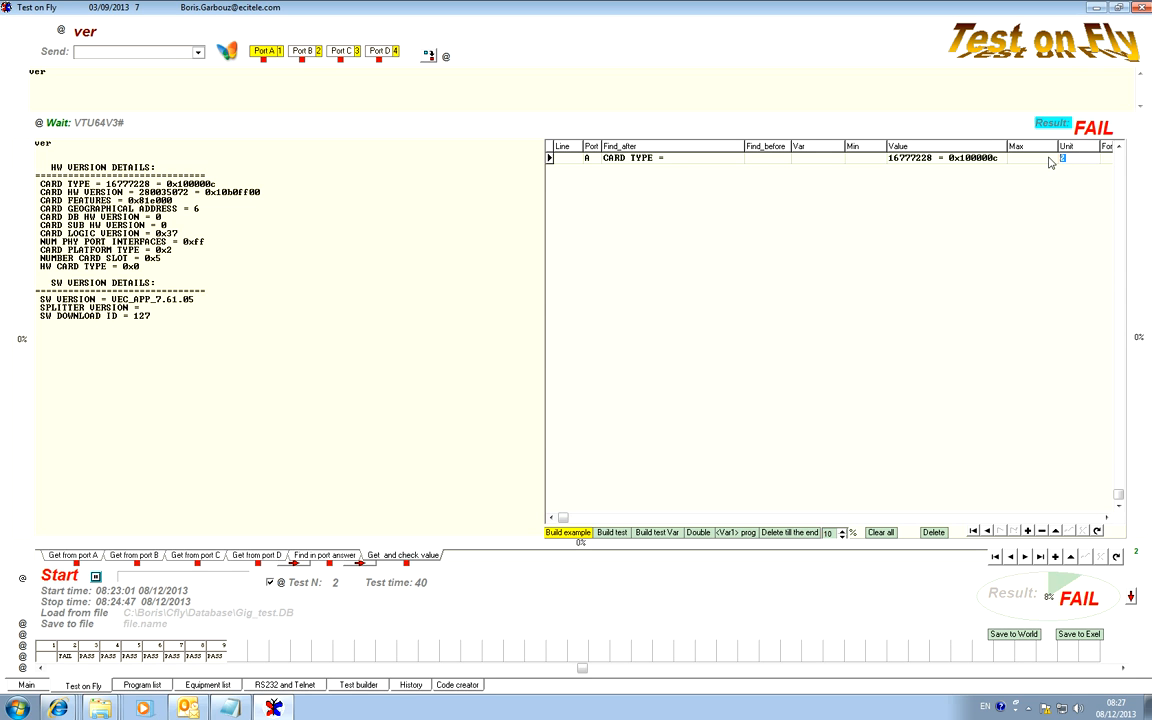
Clear the CARD TYPE row's Unit and re-evaluate the extracted value.
key("BackSpace")
left_click(937, 157)
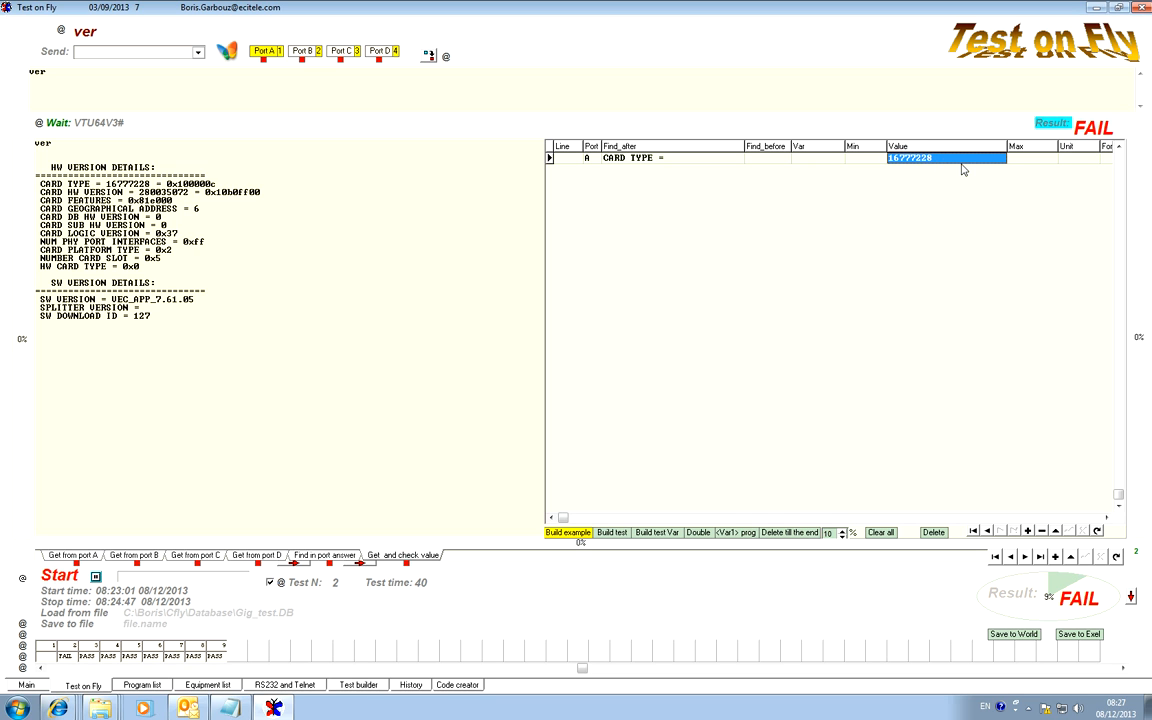
left_click(1027, 159)
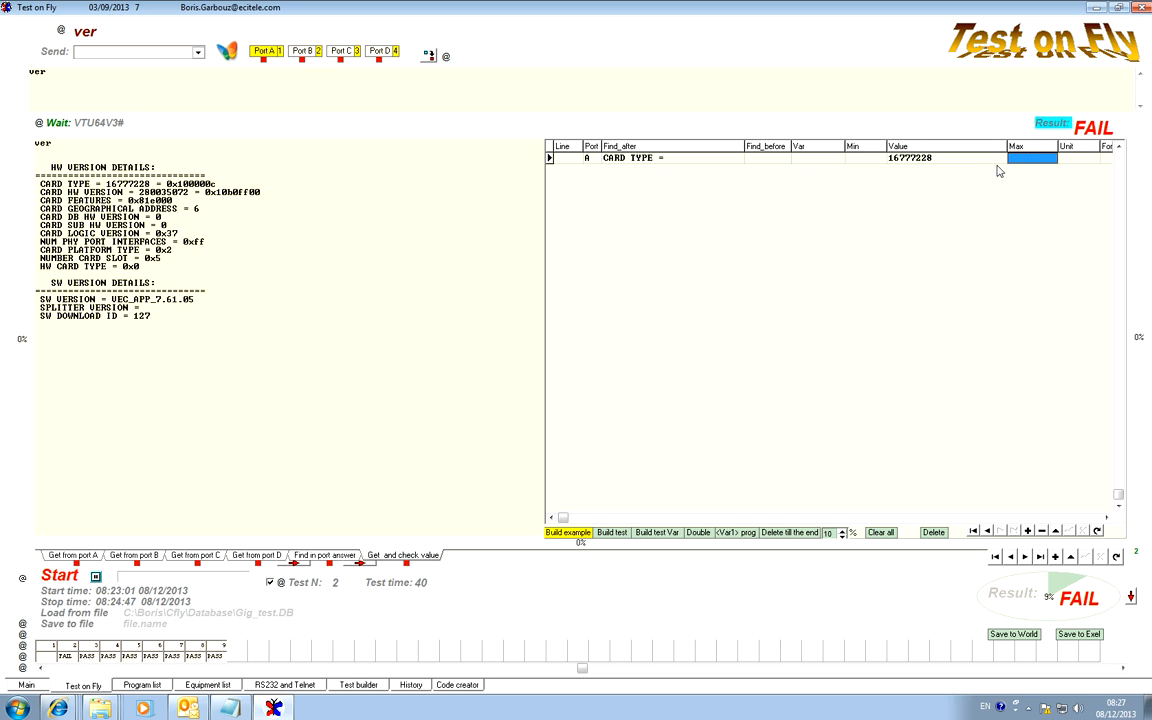
Set the CARD TYPE row's Unit to 3 and re-evaluate the result.
left_click(1071, 161)
type("3")
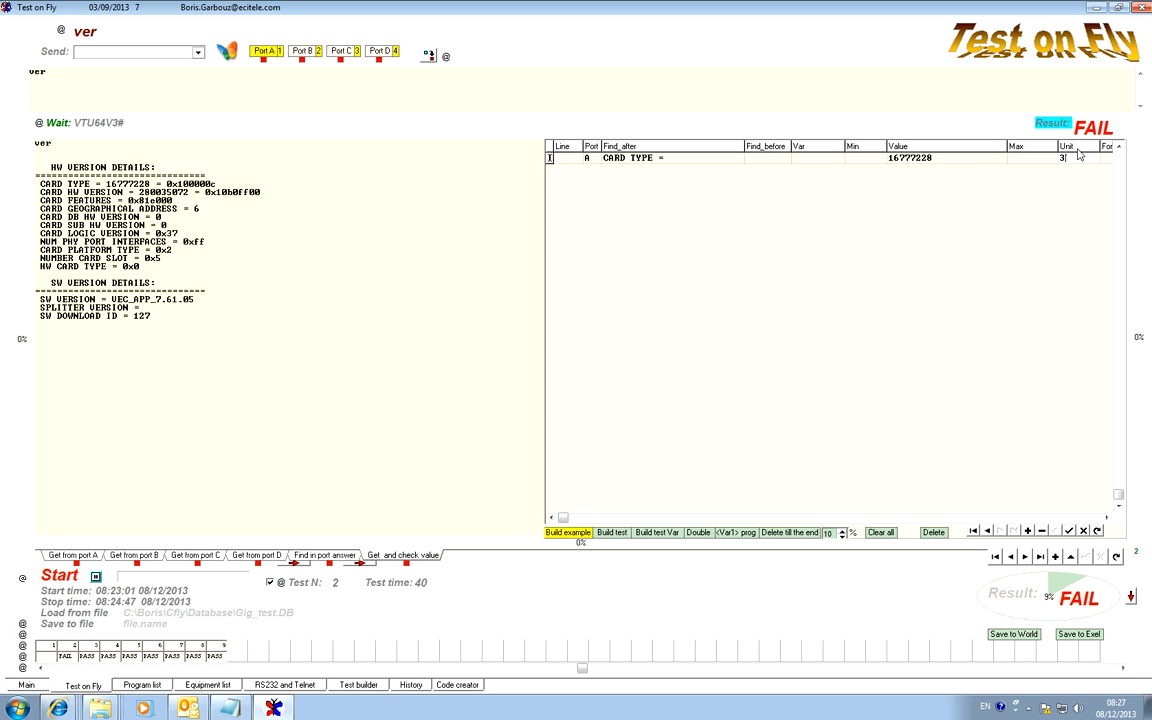
left_click(1053, 126)
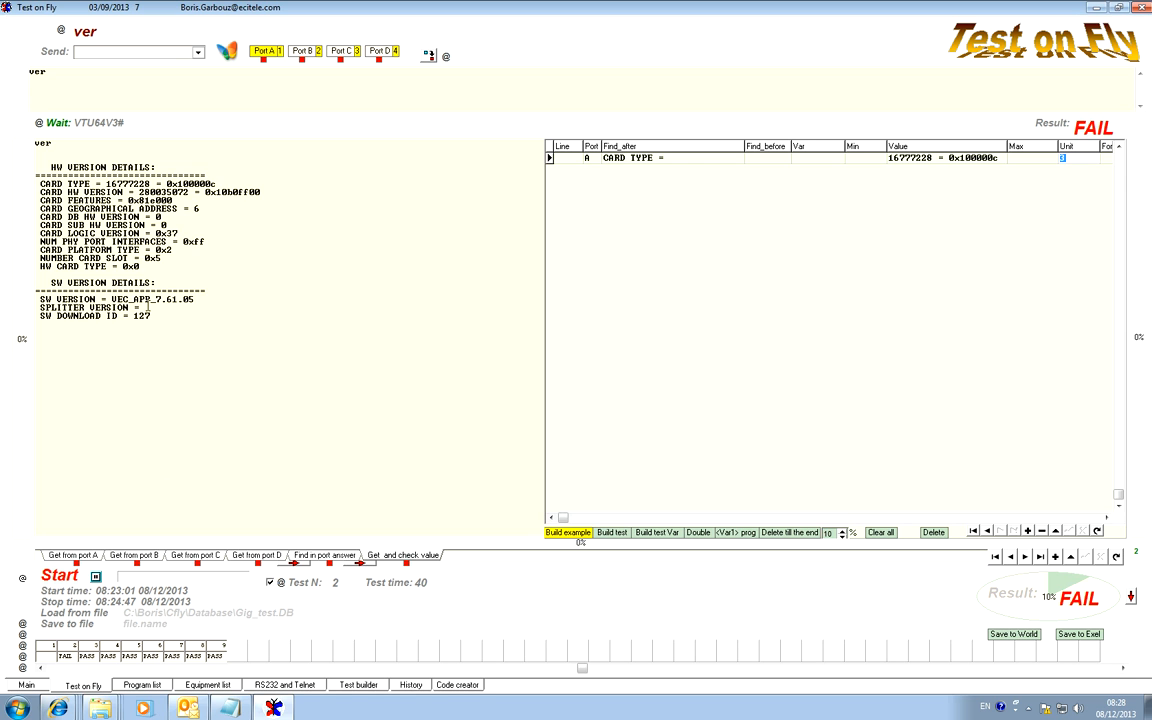
Show port C's answer and copy the text "DSL_DriverVersion=" from its firmware version information.
left_click(246, 557)
left_click(198, 557)
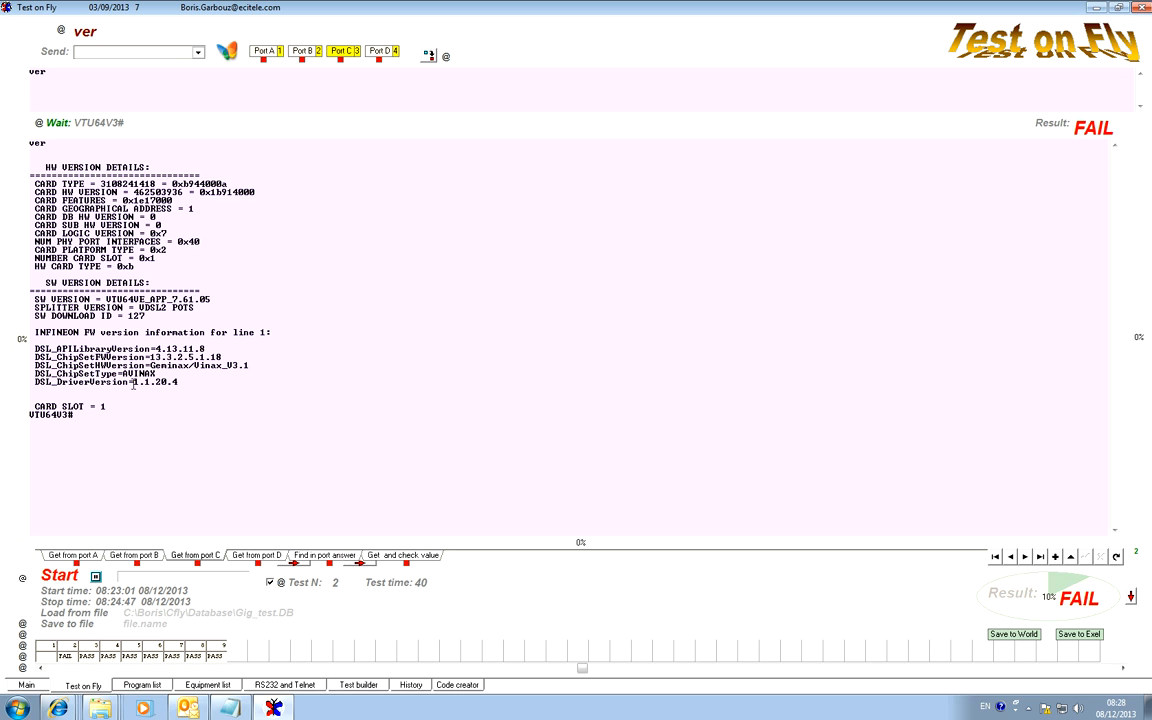
left_click_drag(134, 385, 28, 387)
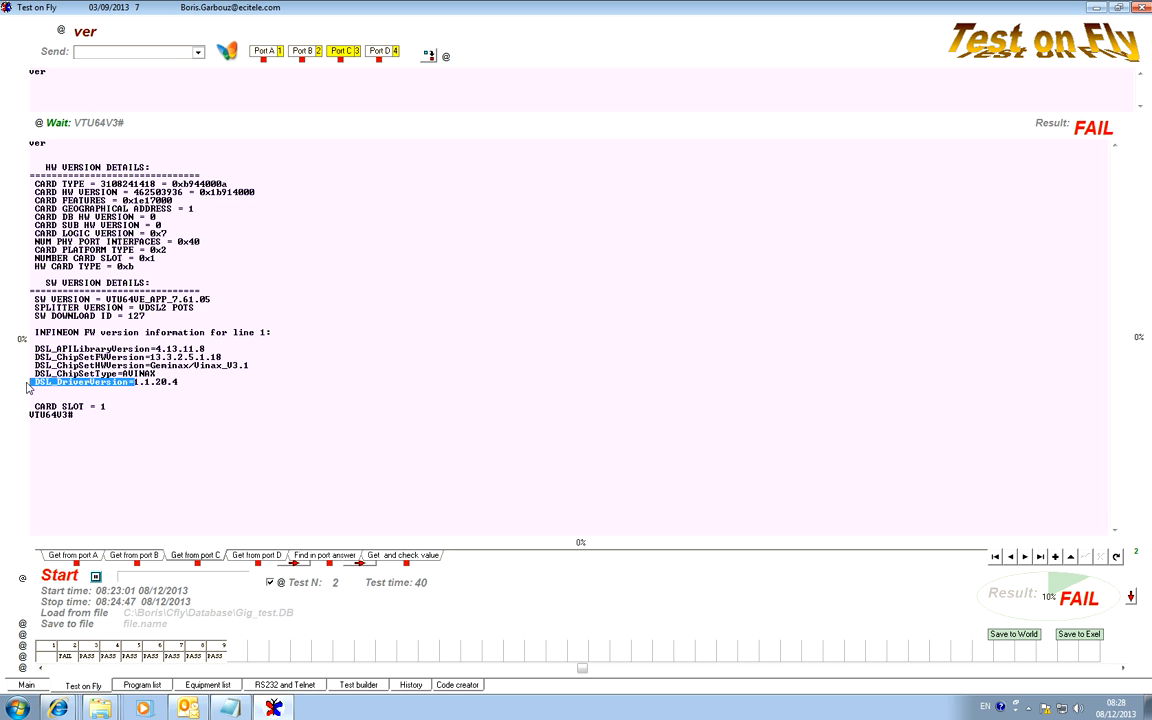
left_click(112, 390)
left_click_drag(135, 383, 35, 384)
key("ctrl+c")
Duplicate the CARD TYPE row in the value check table and set the copy's Find_after to "DSL_DriverVersion=".
left_click(398, 558)
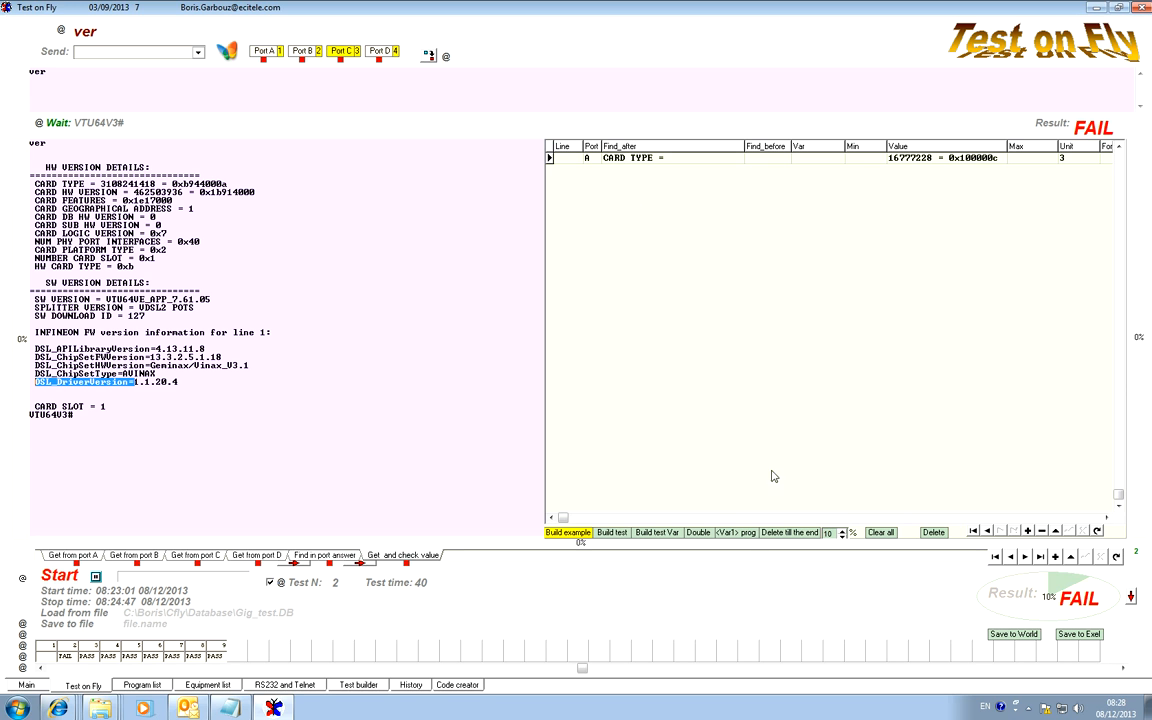
left_click(698, 532)
left_click(677, 169)
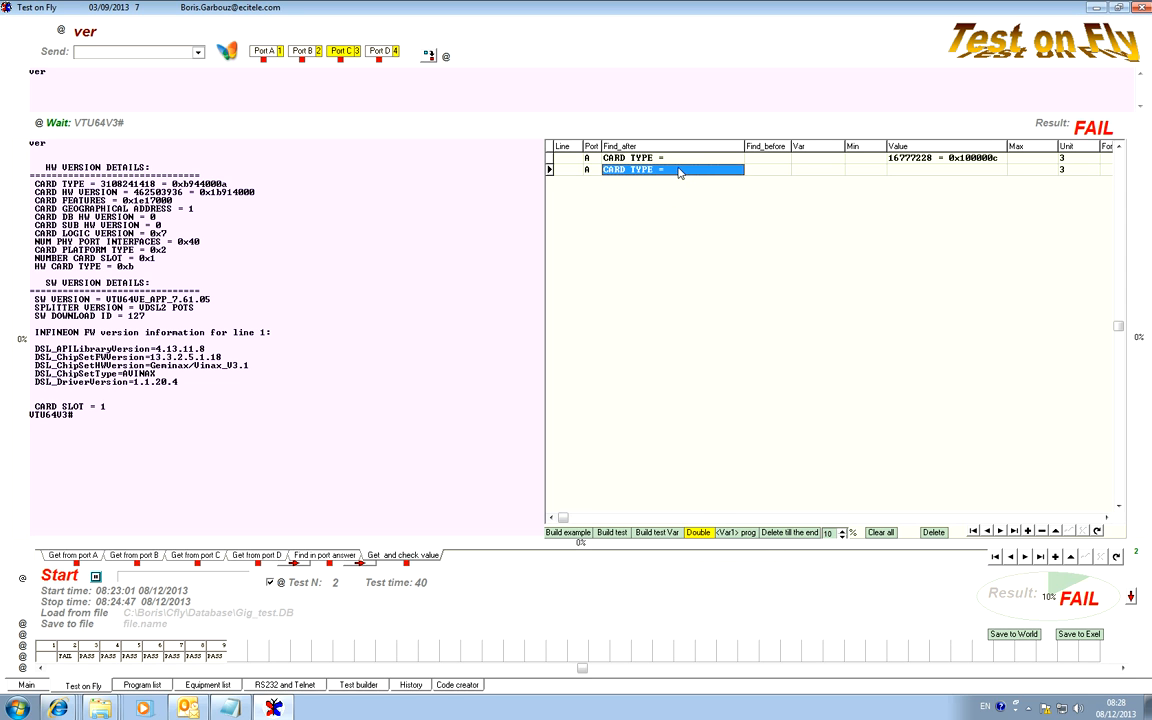
key("ctrl+v")
Set the DSL_DriverVersion row's port to C, re-evaluate the result and compare the extracted value with port C's answer.
left_click(590, 158)
left_click(590, 170)
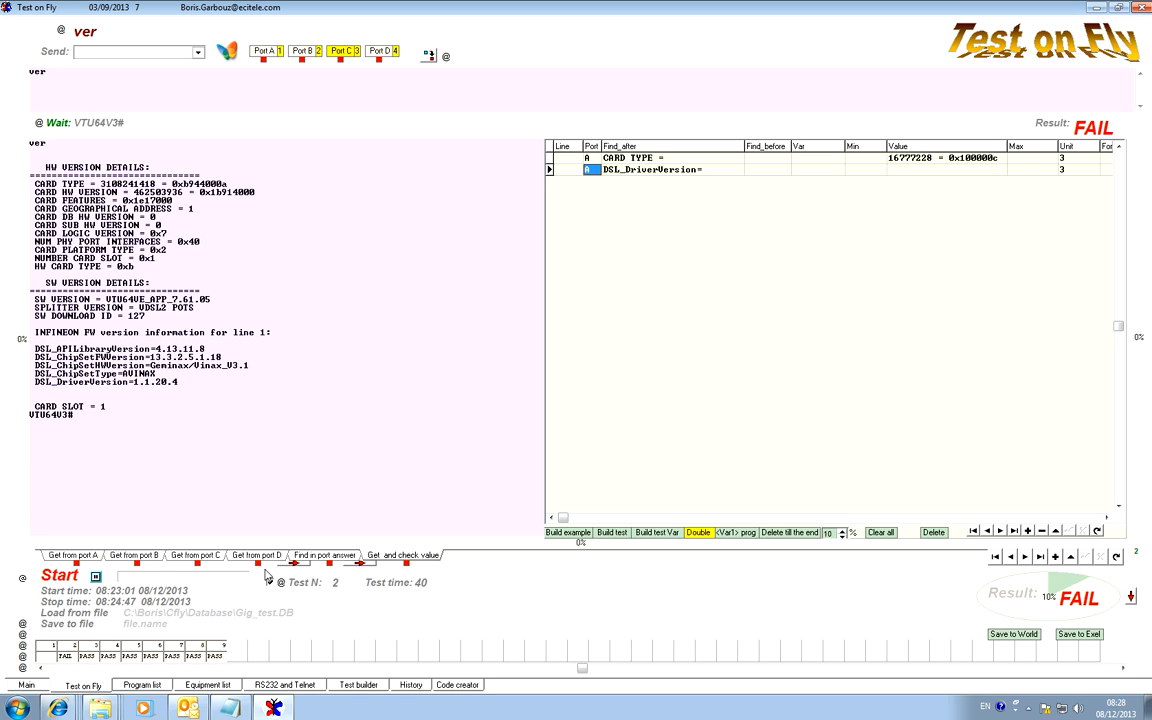
left_click(590, 170)
left_click(594, 170)
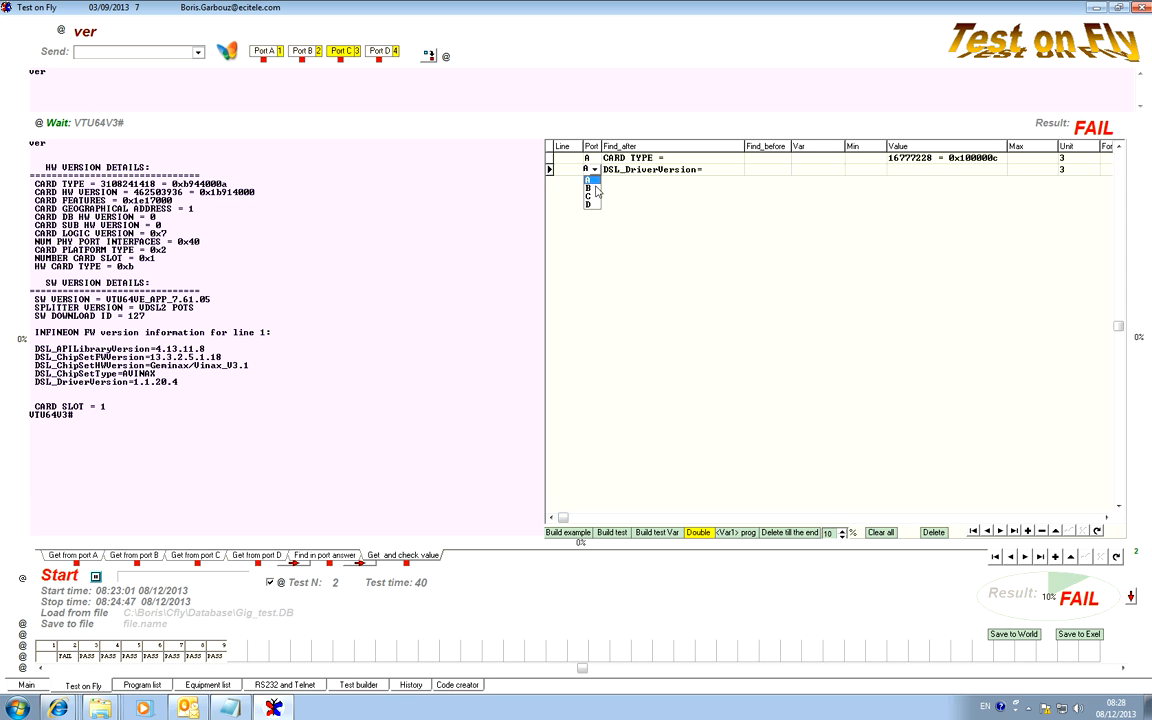
left_click(590, 203)
left_click(1050, 123)
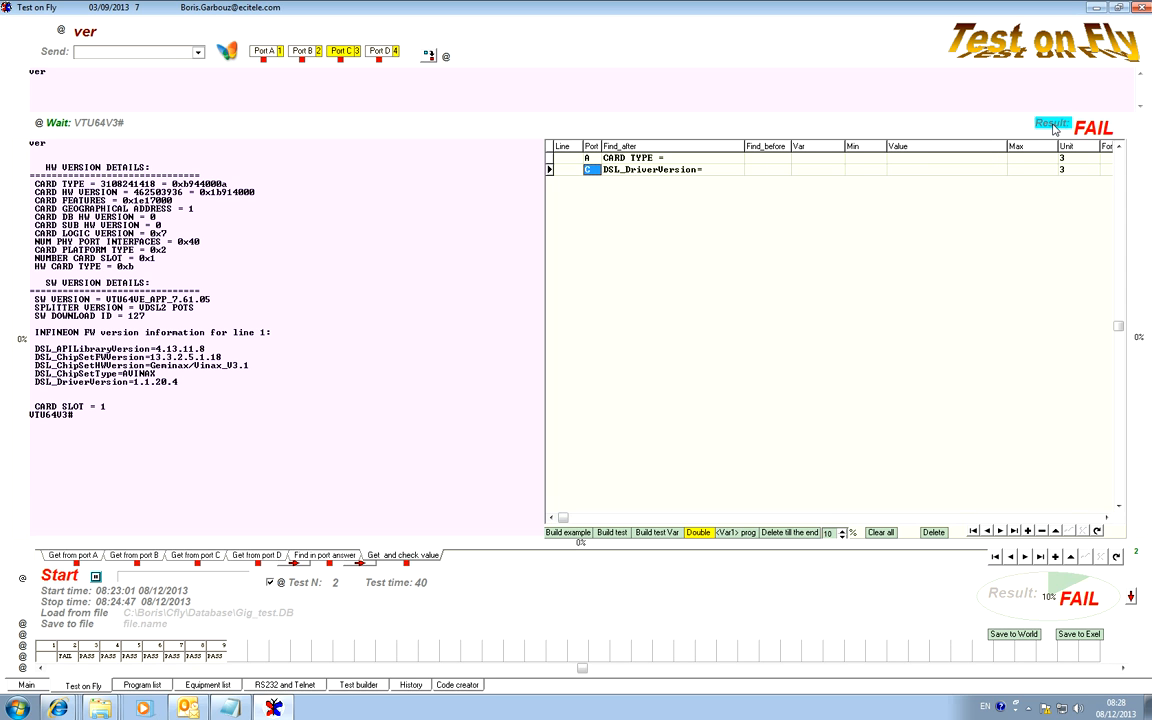
left_click_drag(182, 382, 135, 382)
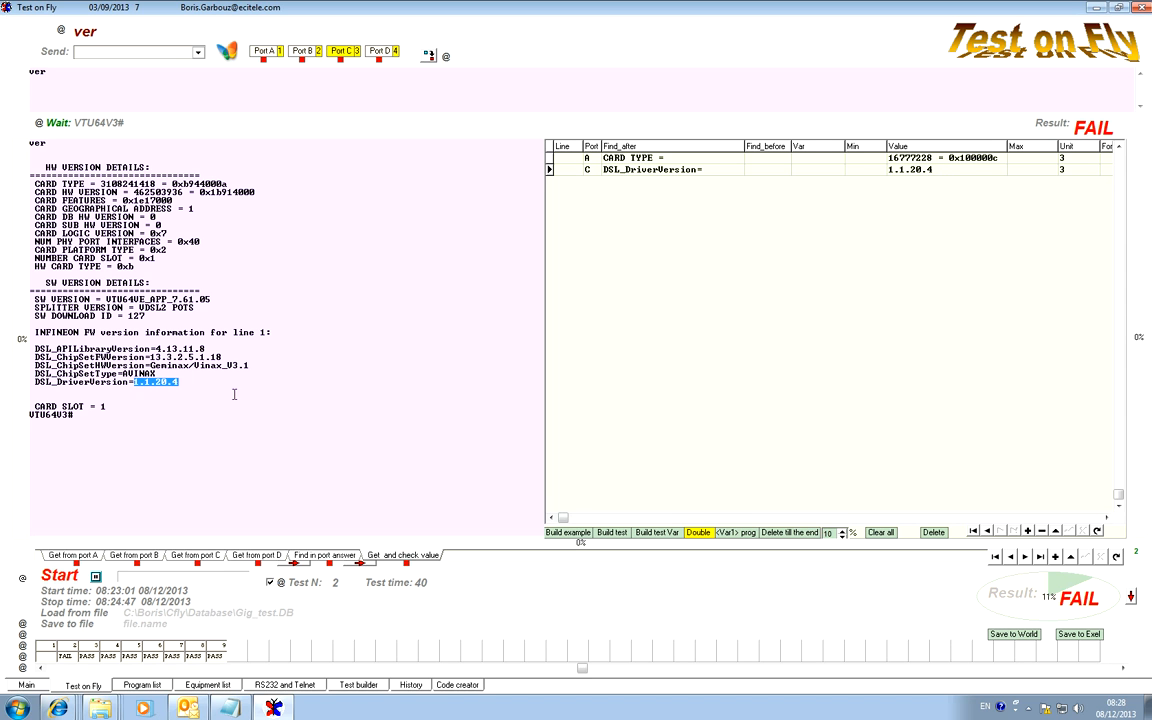
Copy the text "SW DOWNLOAD ID =" from the software version details in port C's answer.
left_click_drag(126, 317, 27, 318)
left_click(31, 318)
left_click_drag(120, 317, 30, 312)
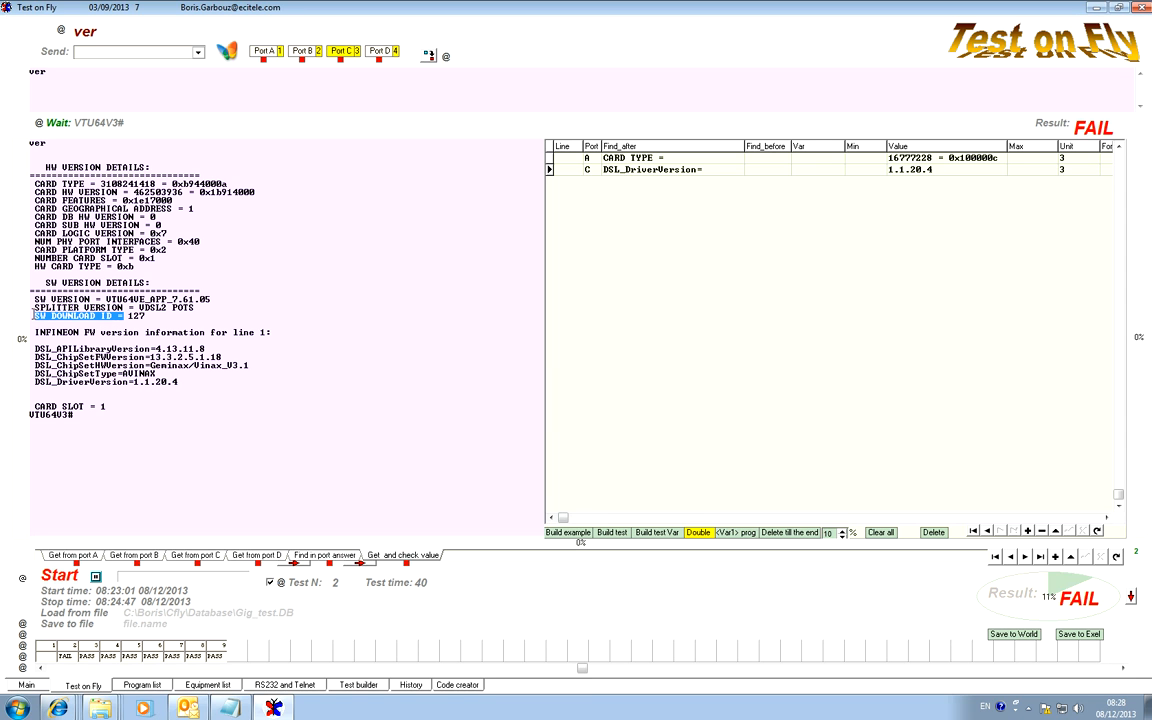
right_click(77, 320)
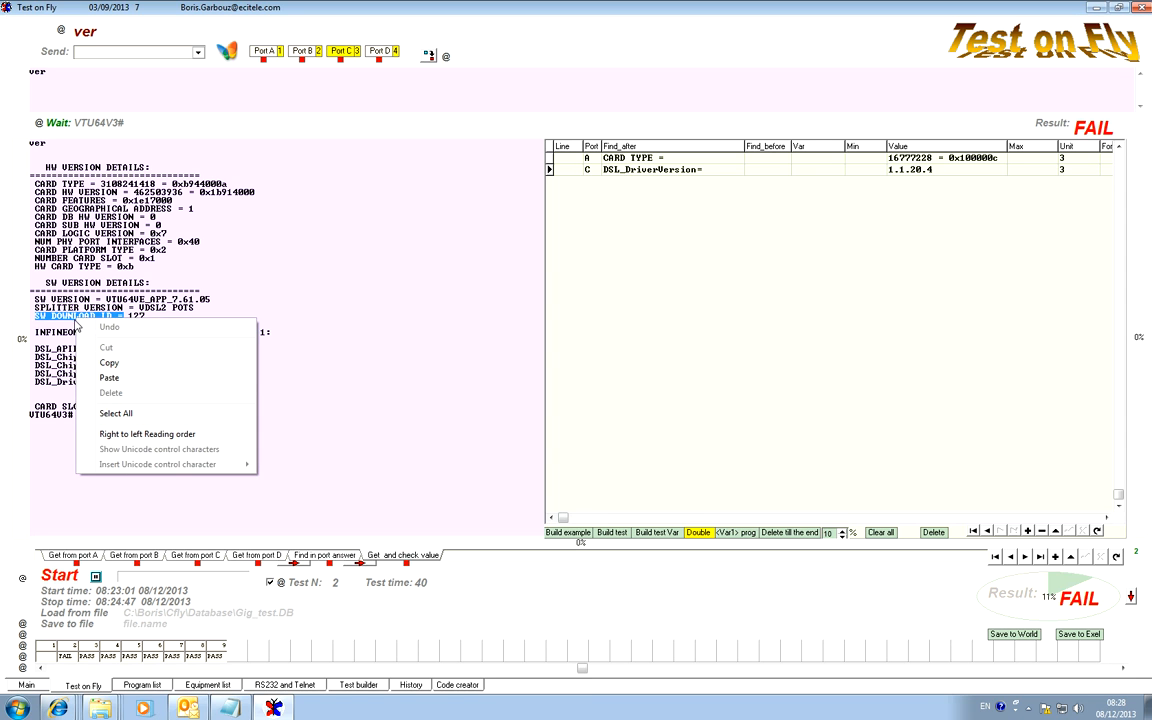
left_click(116, 366)
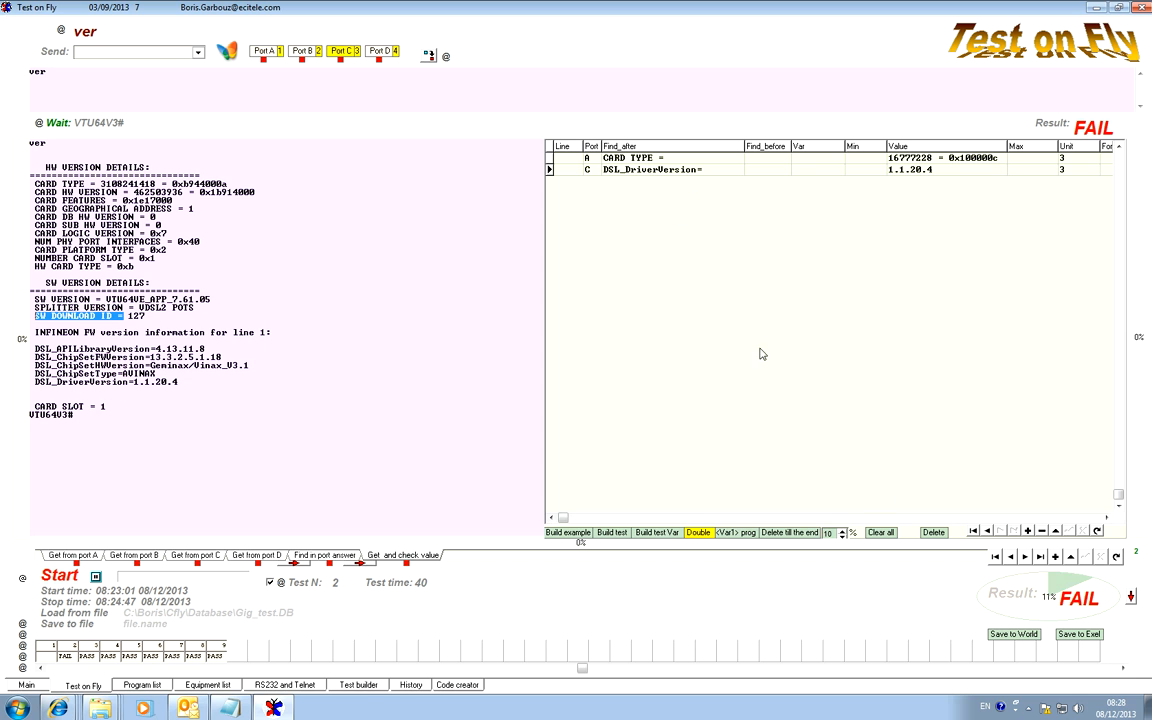
Add an empty row to the value check table and set its port to C.
left_click(1028, 531)
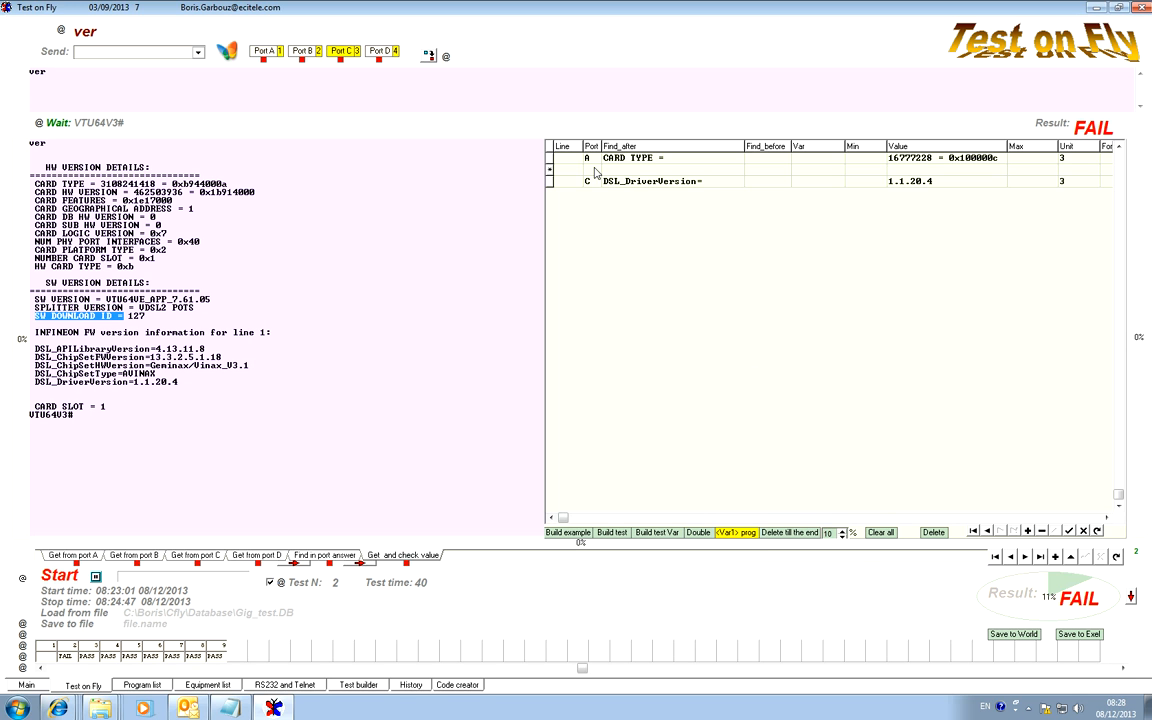
left_click(1069, 531)
left_click(594, 182)
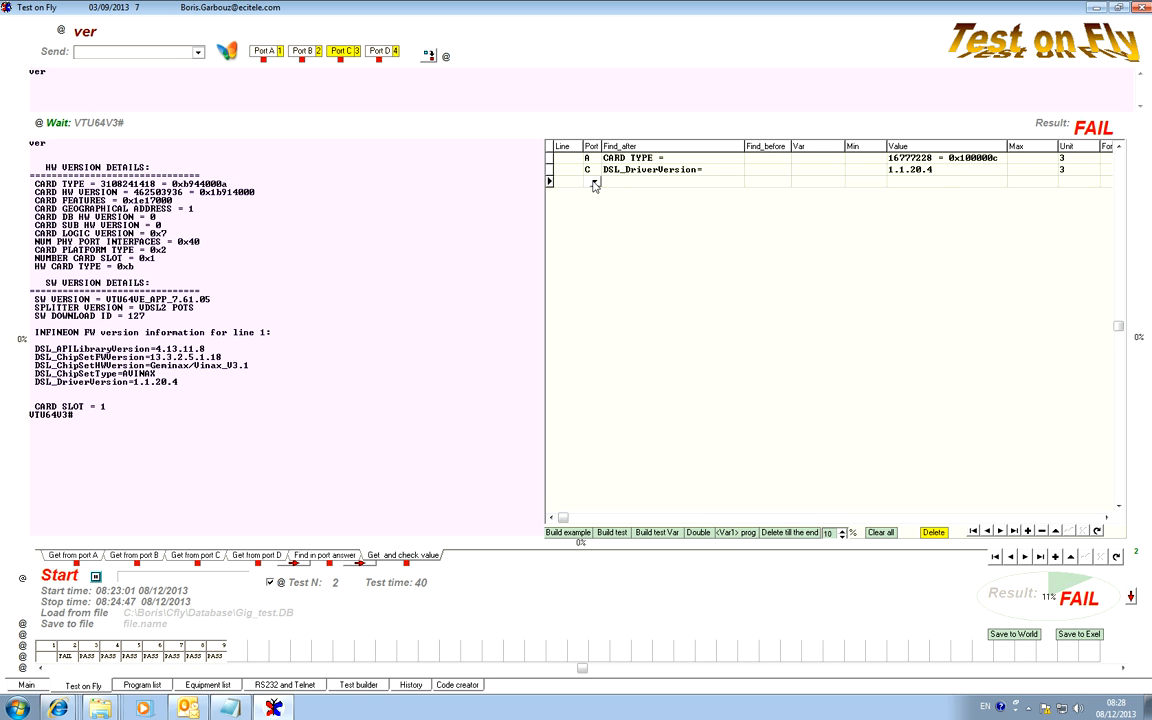
left_click(594, 182)
left_click(590, 208)
Set the new row's Find_after to "SW DOWNLOAD ID =", re-evaluate the result and check the extracted value.
left_click(624, 183)
left_click(623, 183)
type("SW DOWNLOAD ID =")
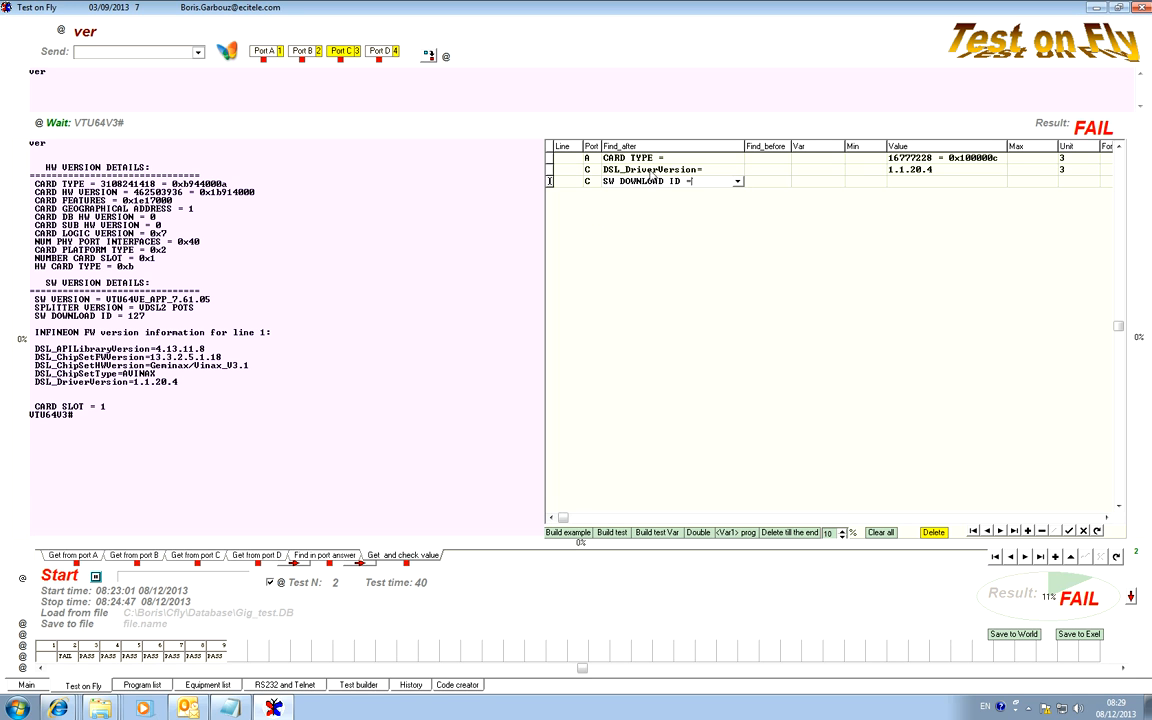
left_click(600, 166)
left_click(1044, 124)
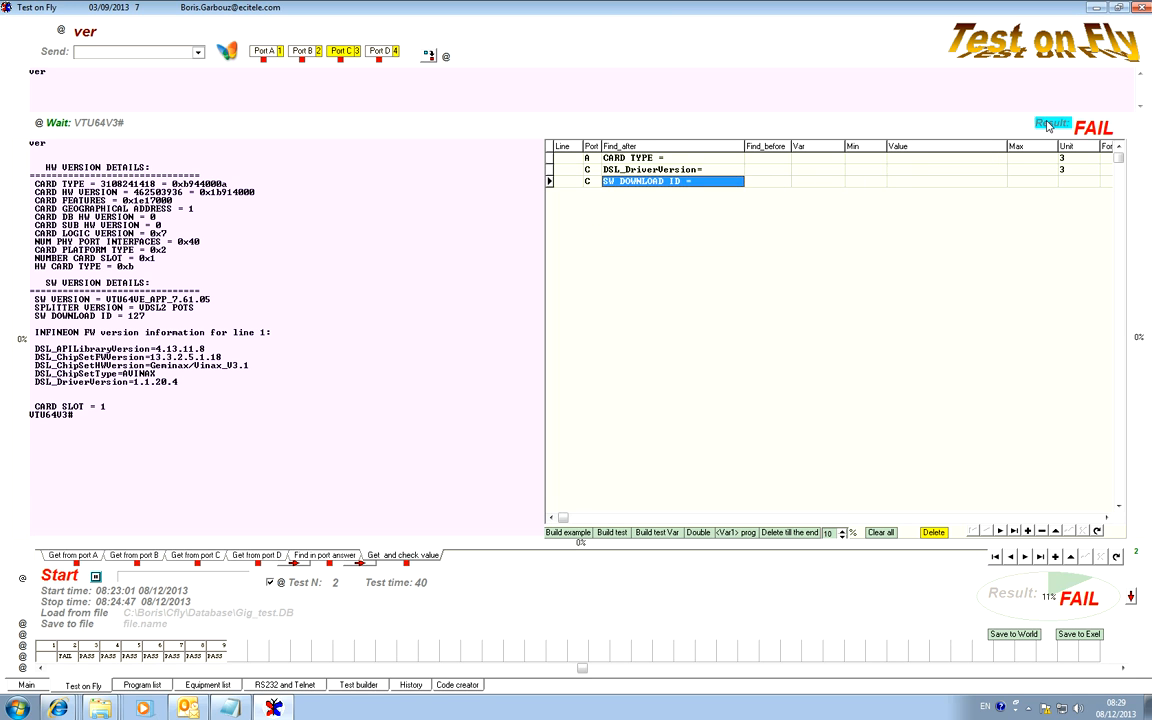
left_click(943, 183)
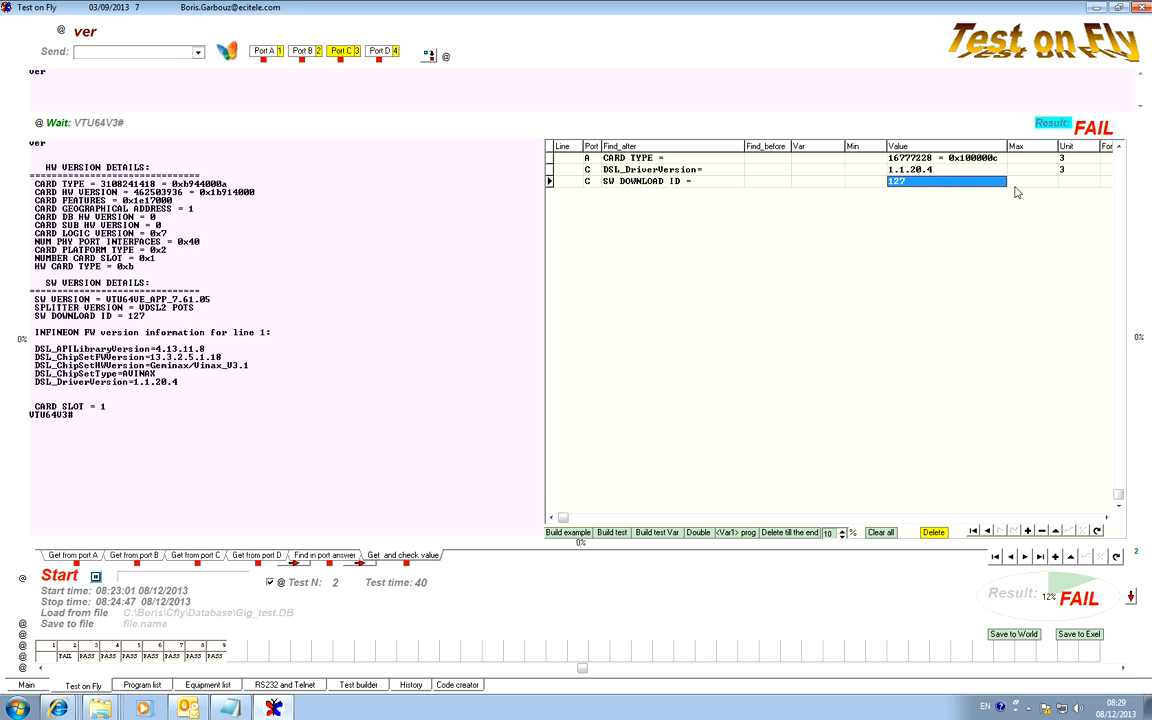
left_click(898, 188)
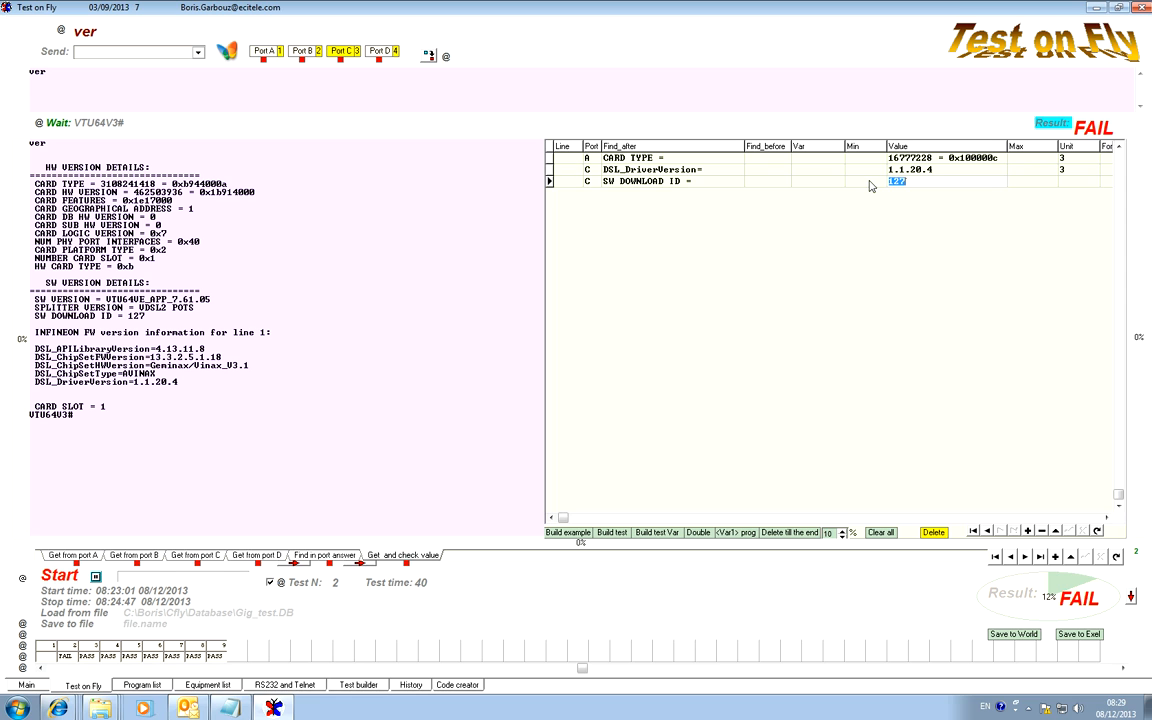
Generate Min and Max limits for the SW DOWNLOAD ID row from its value, widening the tolerance to 20%.
left_click(829, 533)
left_click(831, 534)
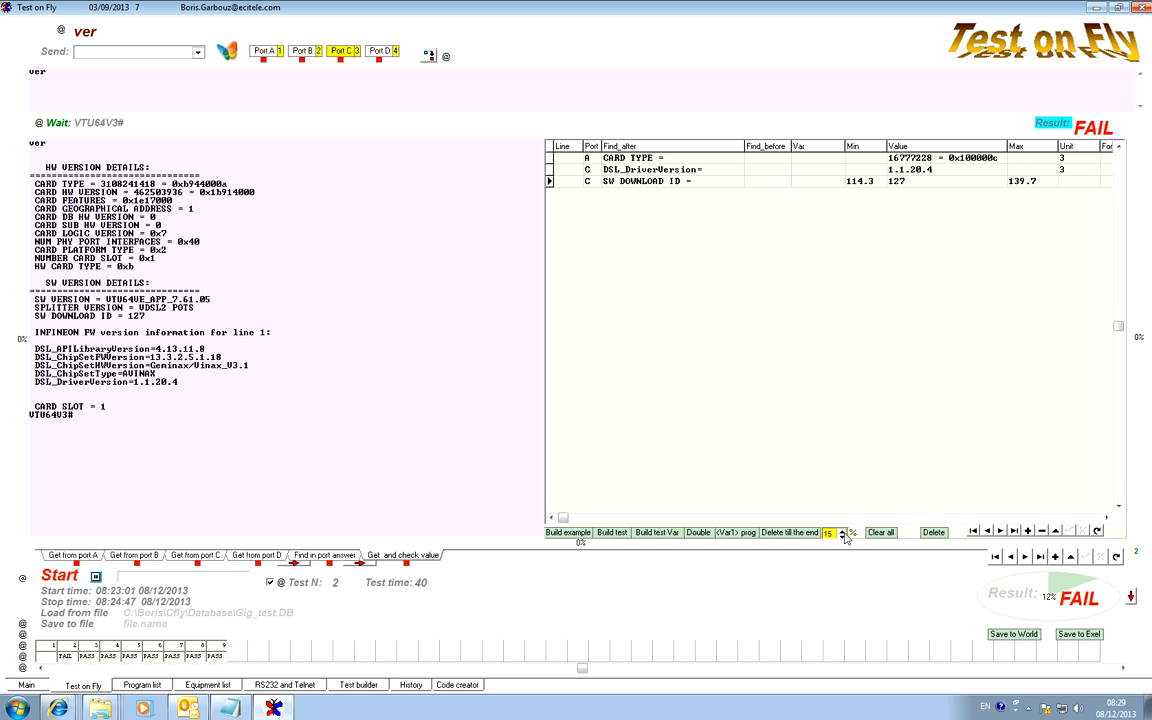
left_click(836, 533)
left_click(838, 529)
Narrow the Find_before column and generate the CARD TYPE row's Min and Max limits with a 0% tolerance.
left_click(882, 159)
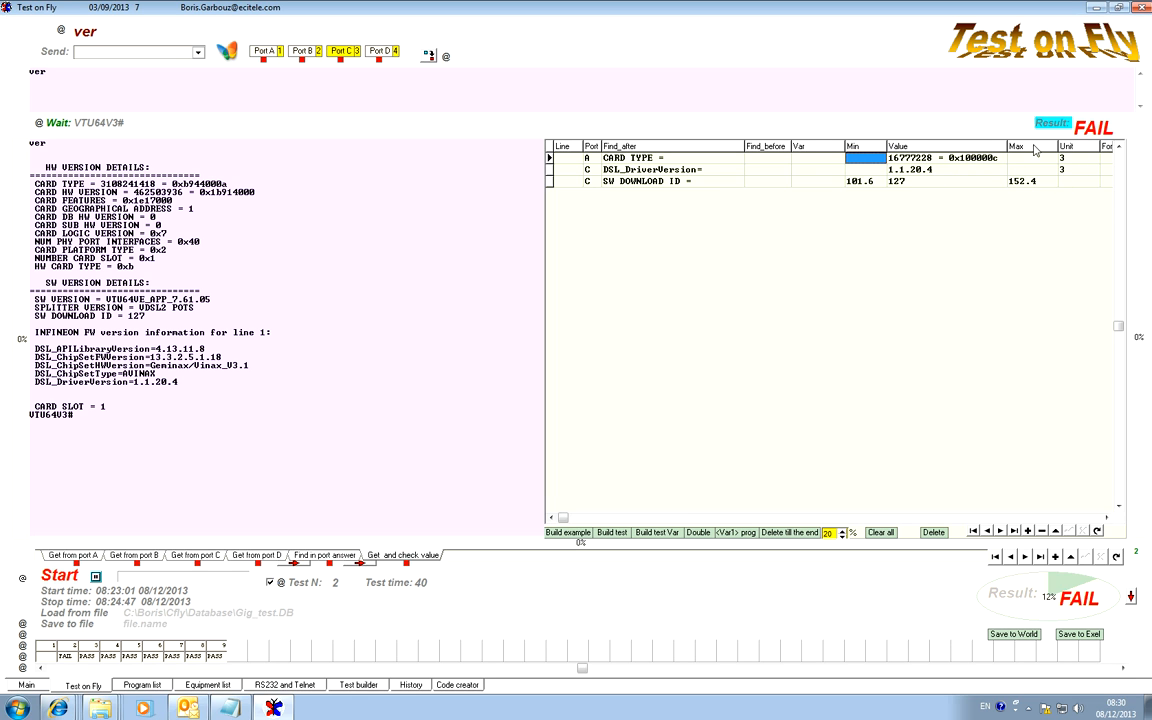
left_click_drag(790, 146, 702, 146)
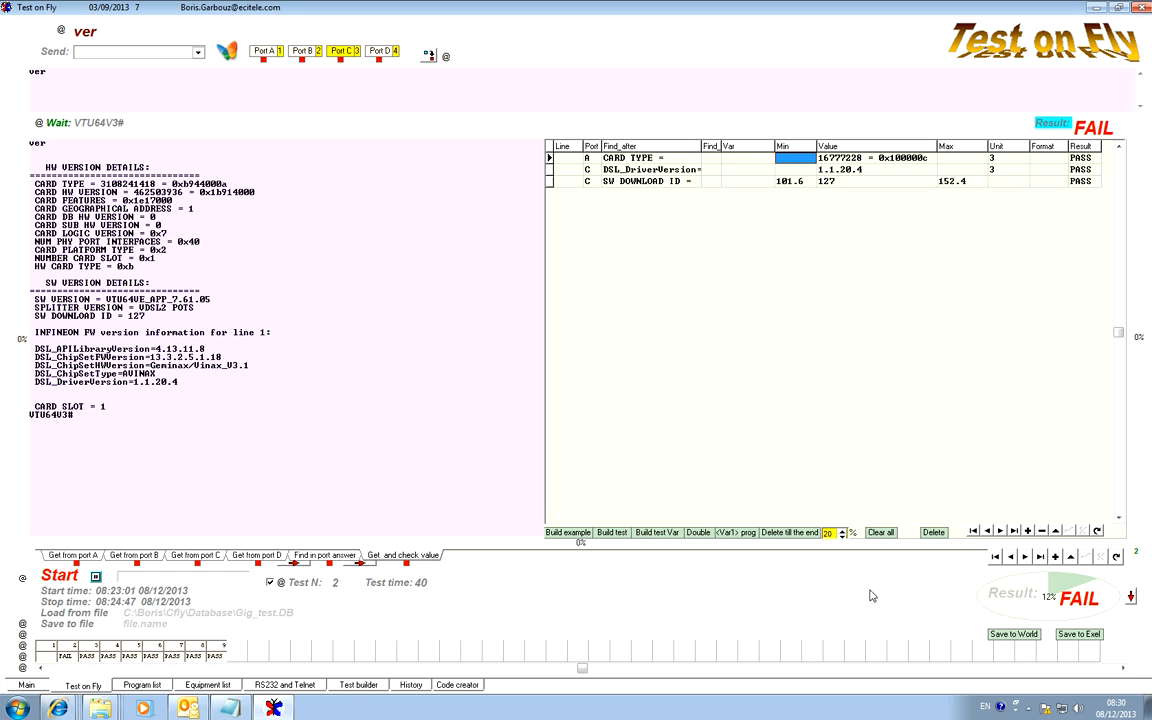
left_click(842, 536)
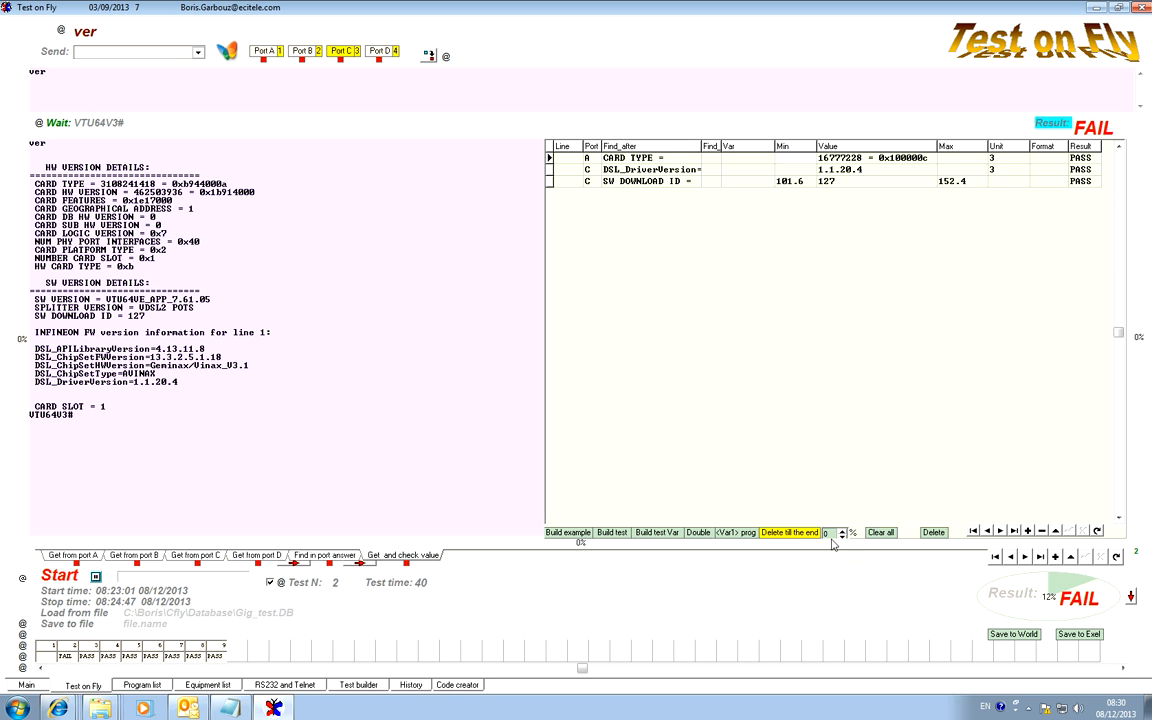
left_click(832, 534)
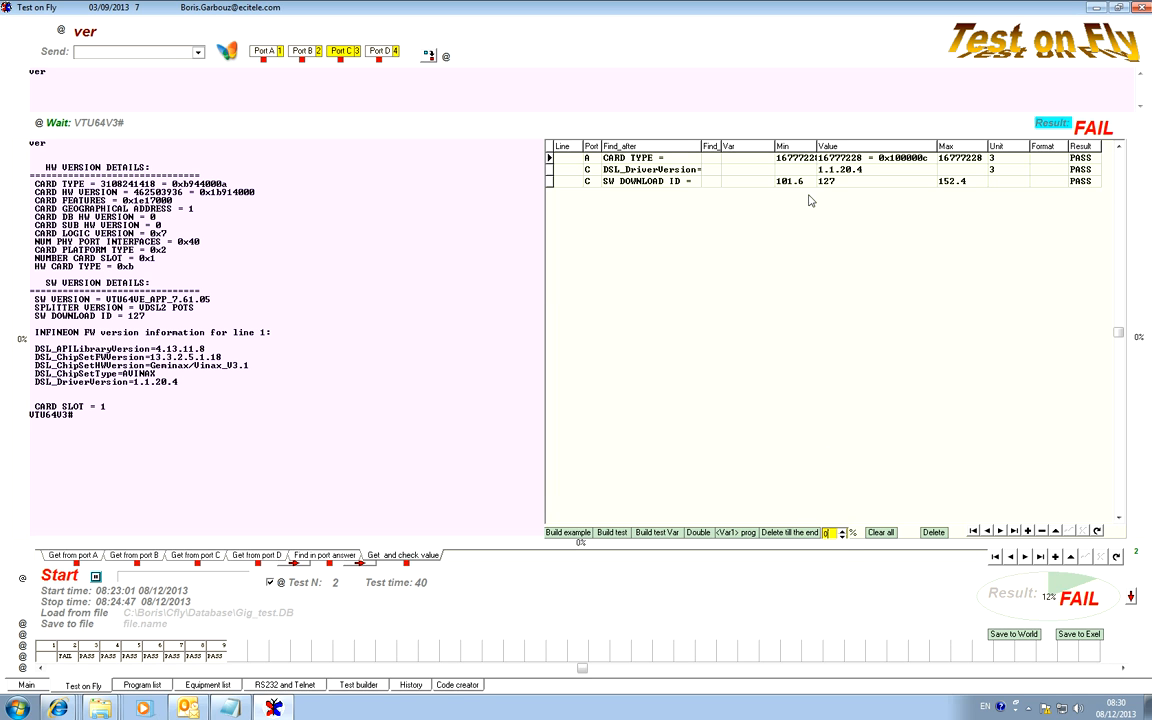
Generate the DSL_DriverVersion row's Min and Max limits with a 0% tolerance and re-evaluate the result.
left_click(722, 170)
left_click(831, 533)
left_click(1052, 127)
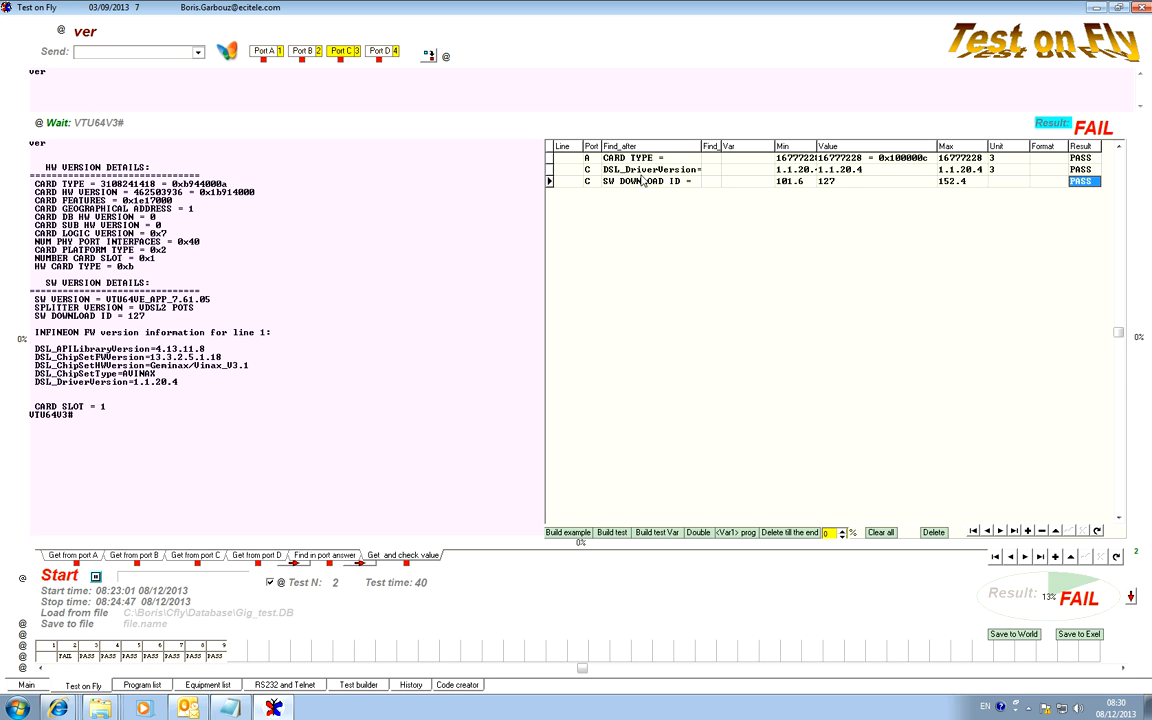
Change the driver version in port C's answer to 1.1.20.5 and re-evaluate the result.
left_click(847, 172)
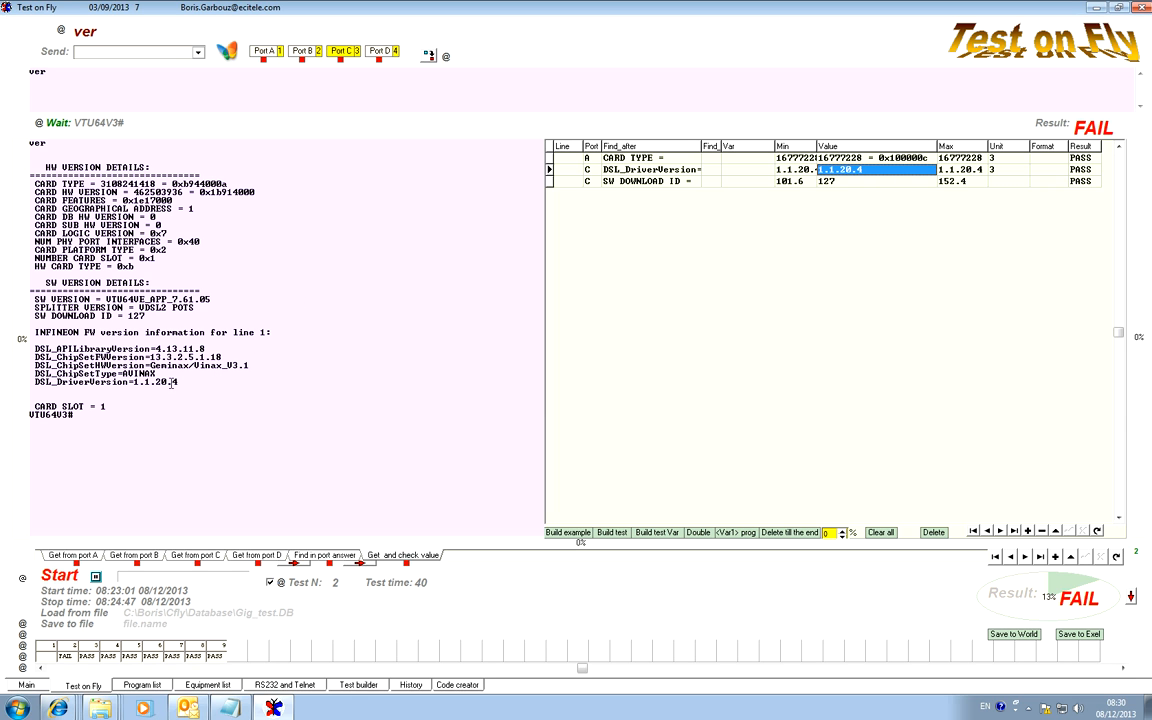
left_click_drag(175, 383, 178, 381)
type("5")
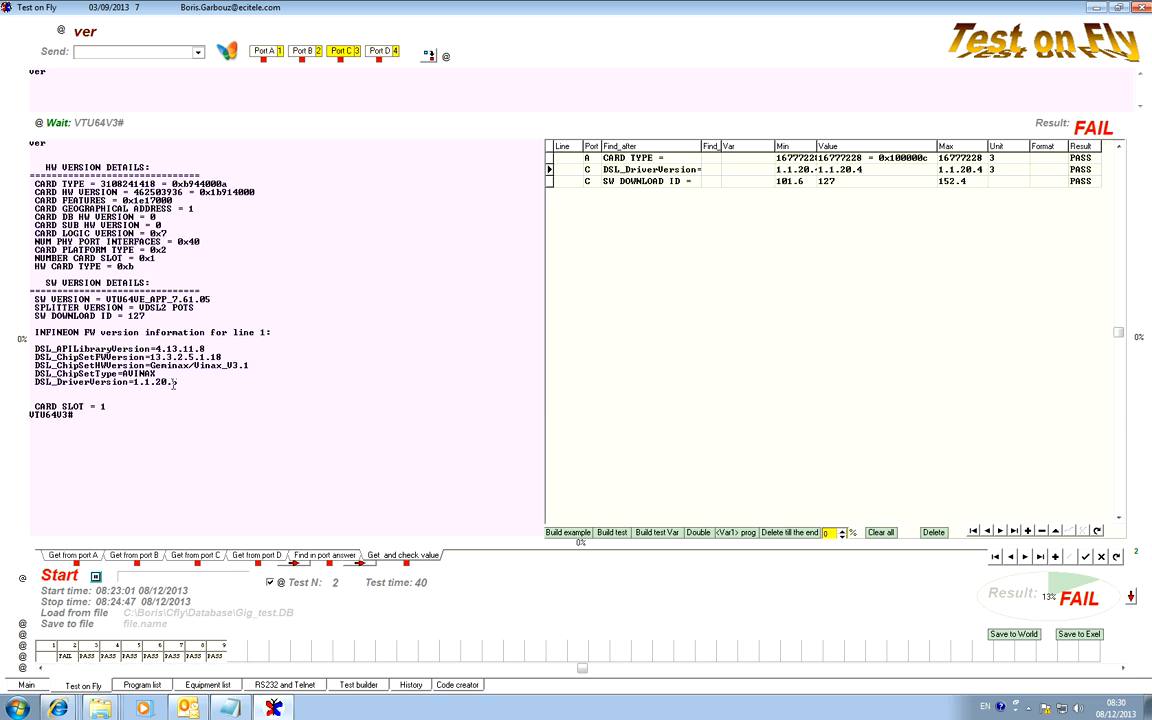
left_click(1052, 123)
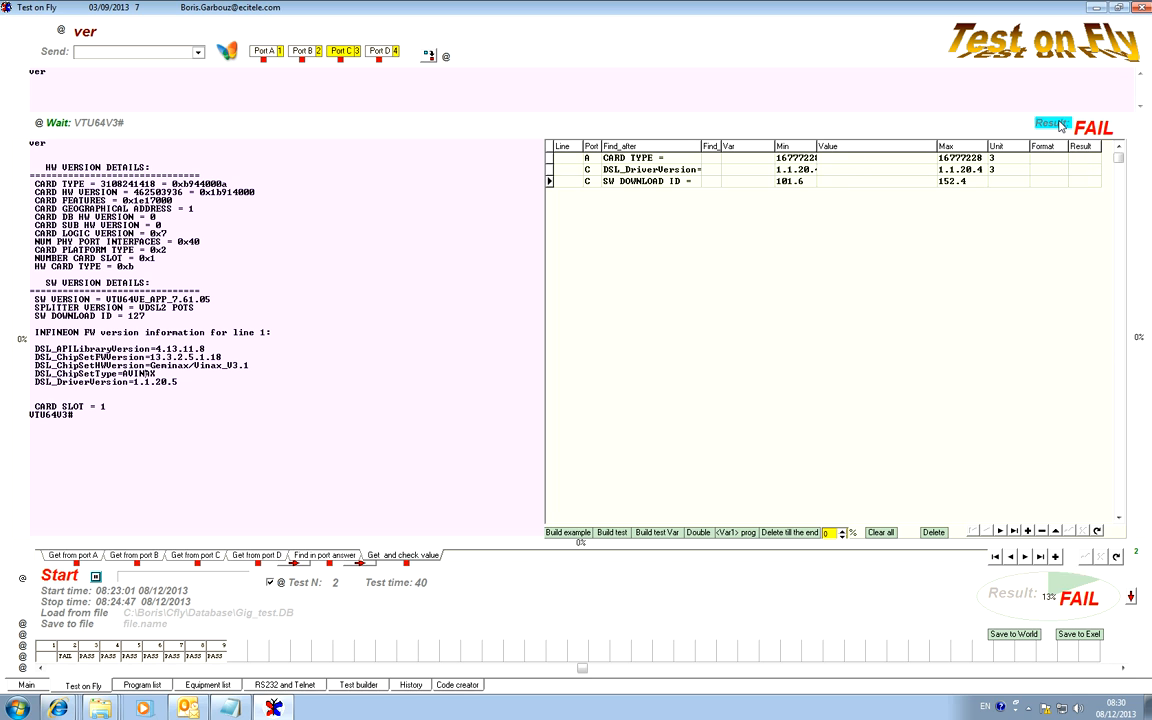
Widen the Min column and compare the DSL_DriverVersion row's value with its limits and result.
left_click(1088, 169)
left_click(874, 170)
left_click(800, 172)
left_click_drag(773, 146, 852, 144)
left_click_drag(851, 145, 795, 145)
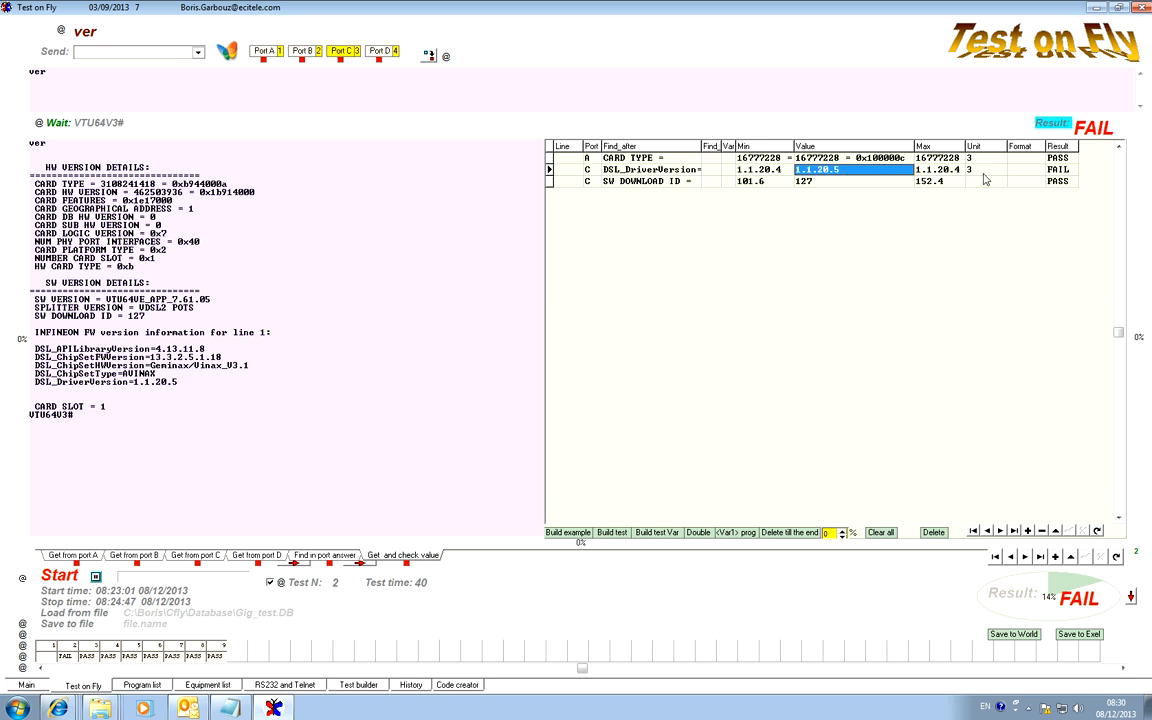
left_click(1064, 171)
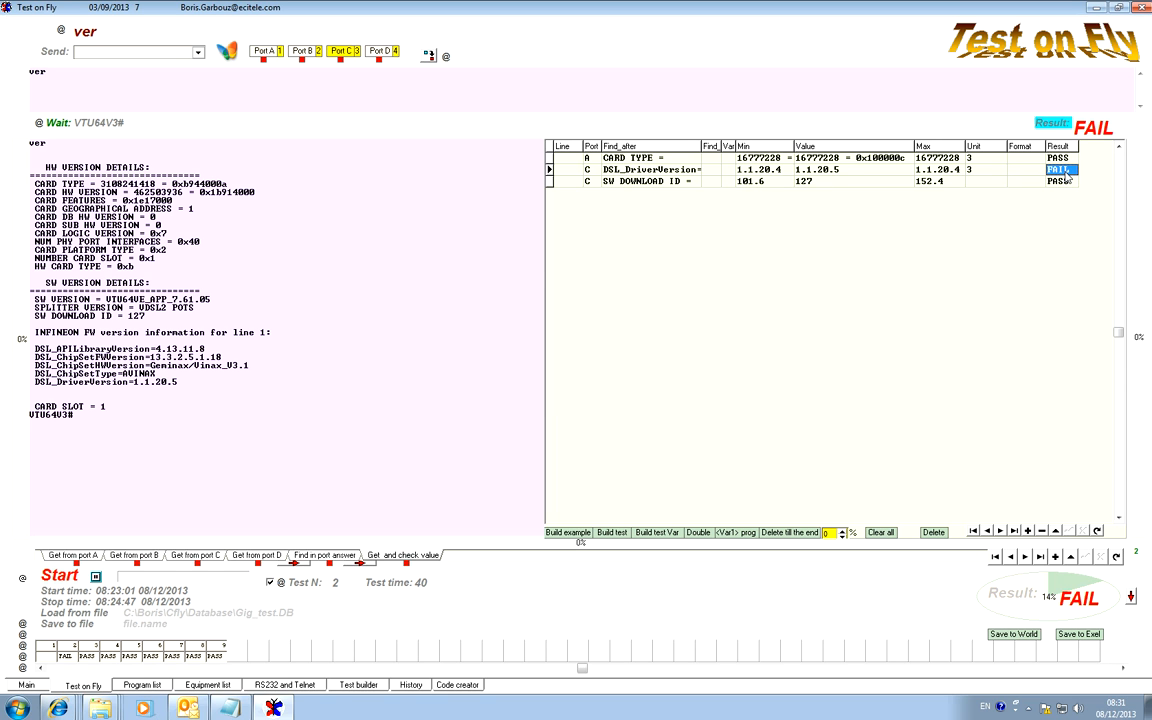
Show the commands and answers of all four ports side by side.
double_click(568, 80)
left_click(480, 242)
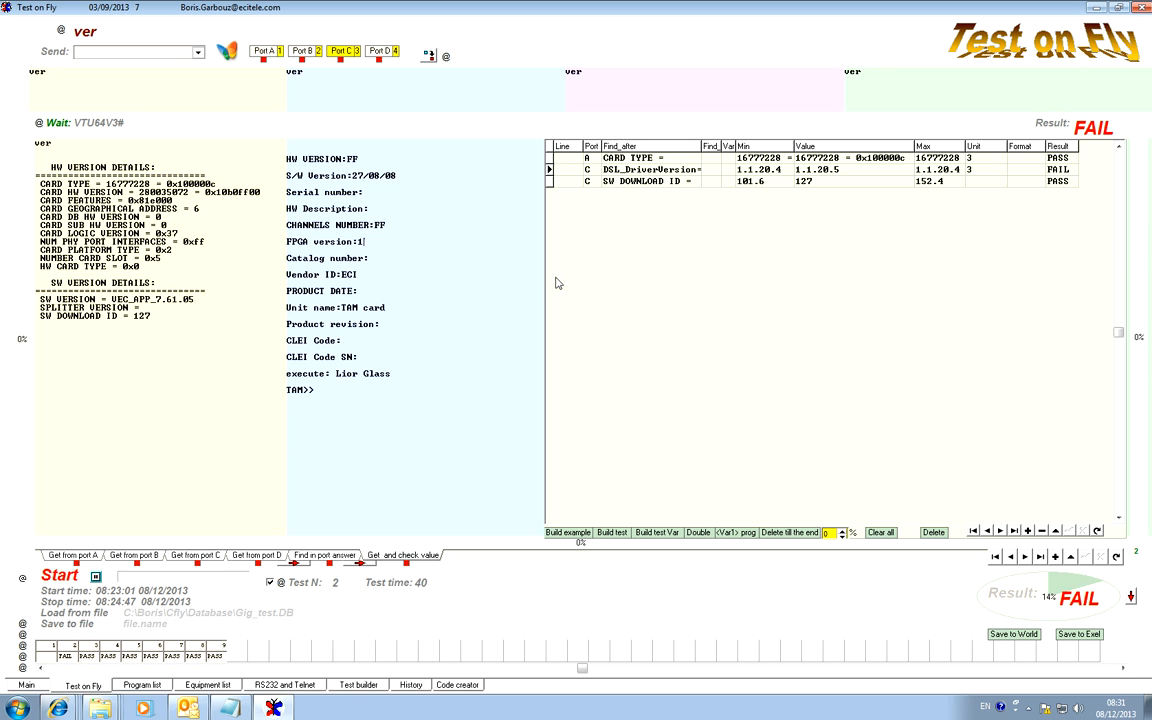
left_click(166, 491)
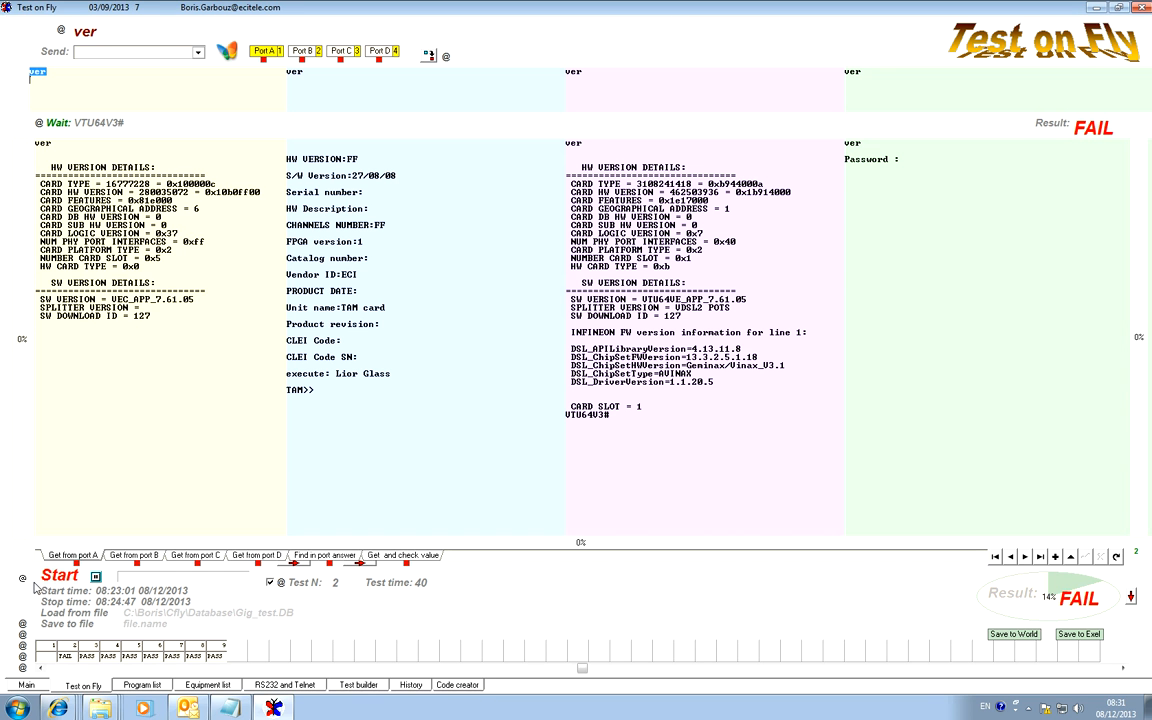
Save the test program to a database file named test1 in the Test folder.
left_click(59, 627)
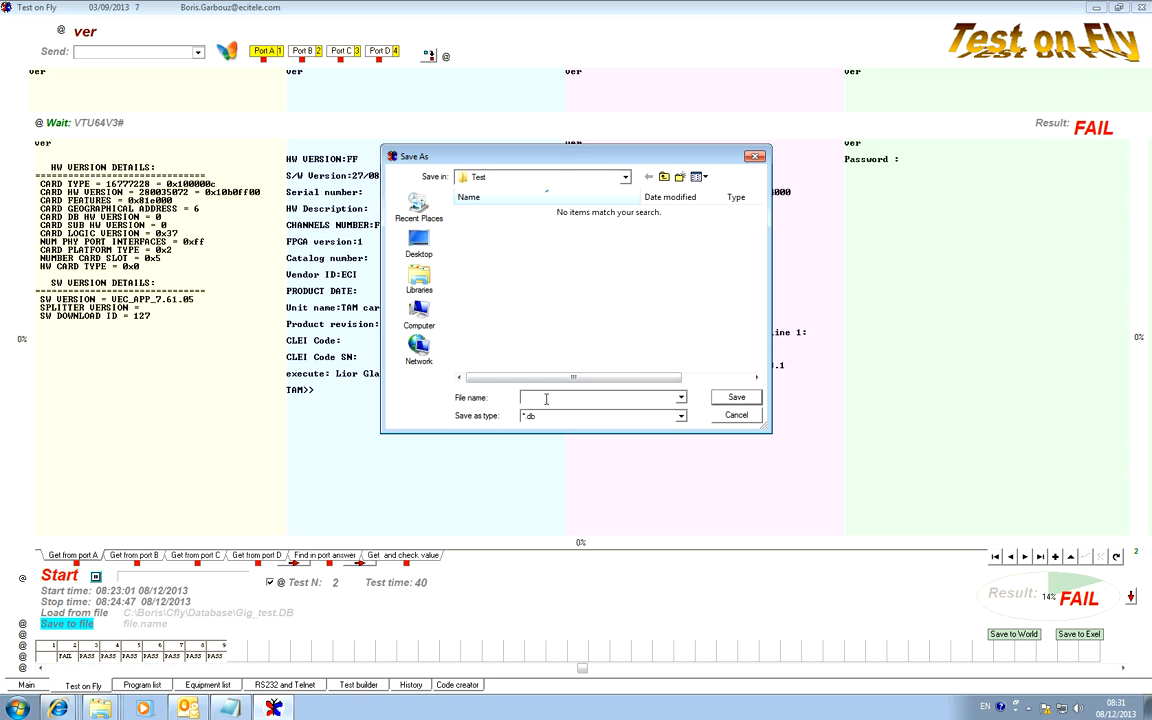
type("test1")
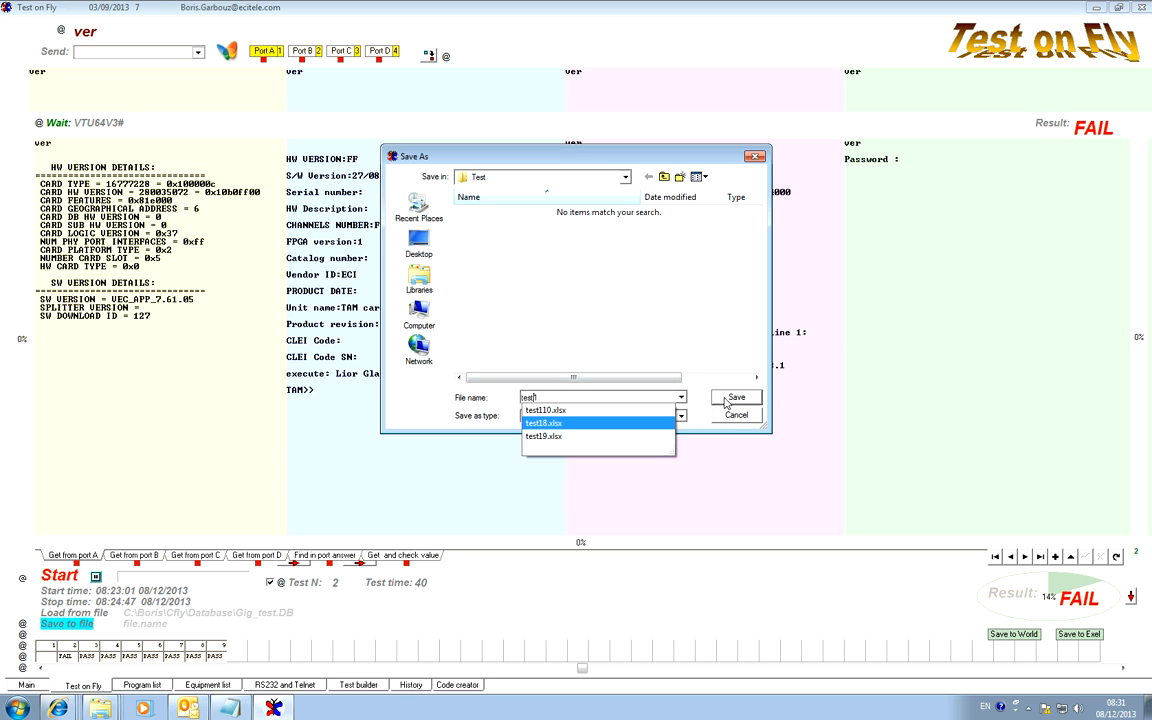
left_click(744, 404)
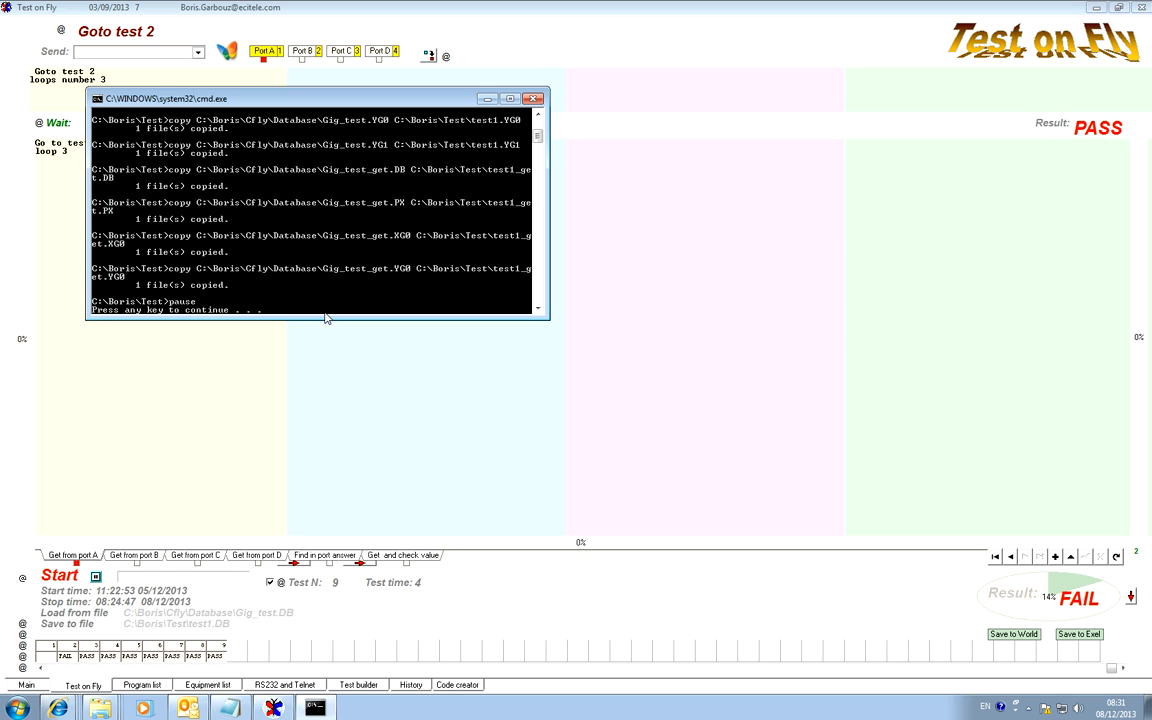
Close the file-copy console and rename the Set Port 1 entry in the program list to "This is my first test".
key("Return")
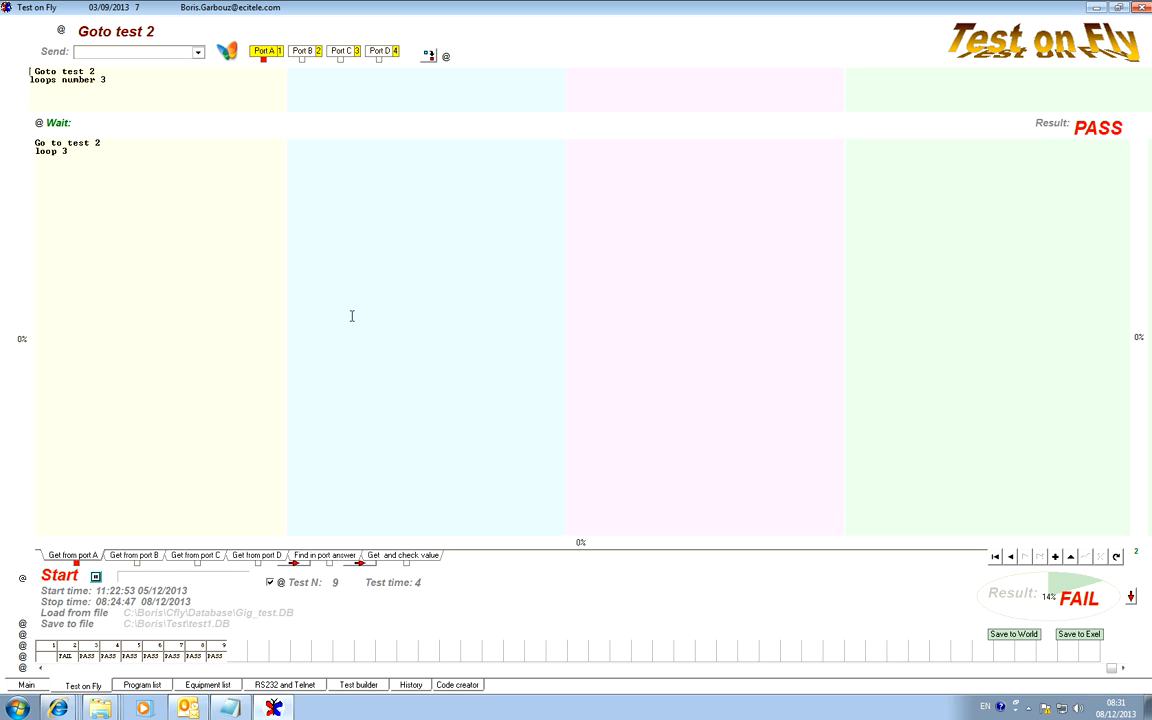
left_click(145, 685)
left_click(420, 222)
left_click(465, 238)
left_click(465, 238)
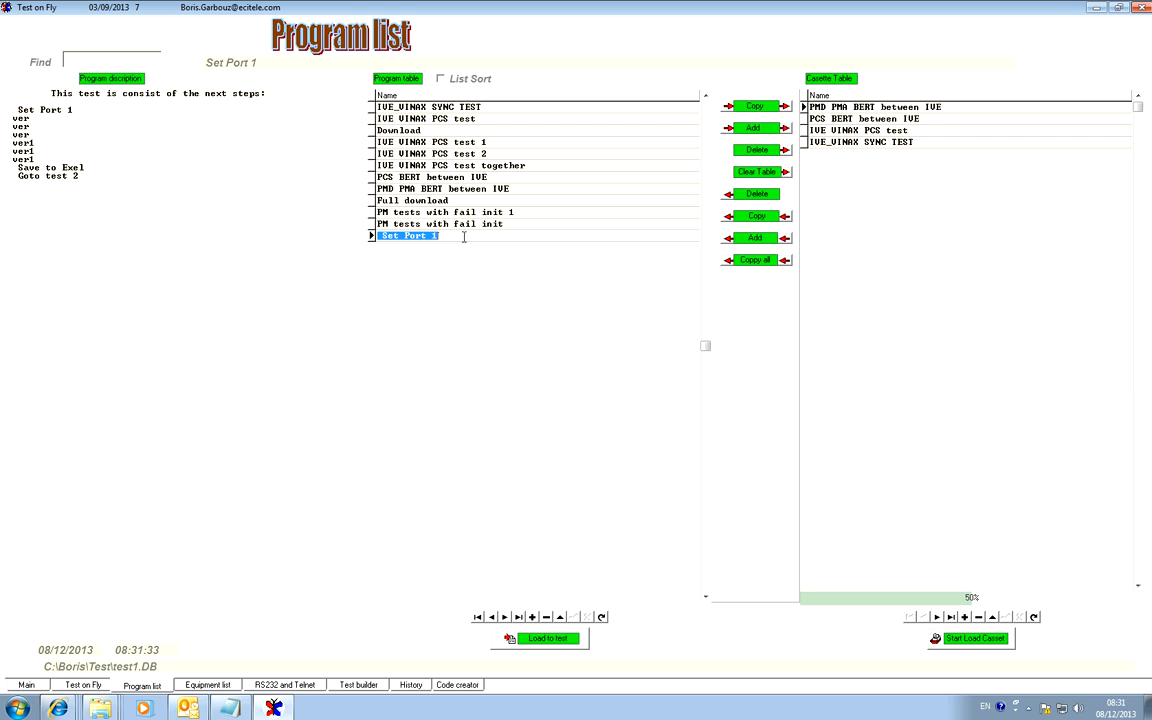
type("Th")
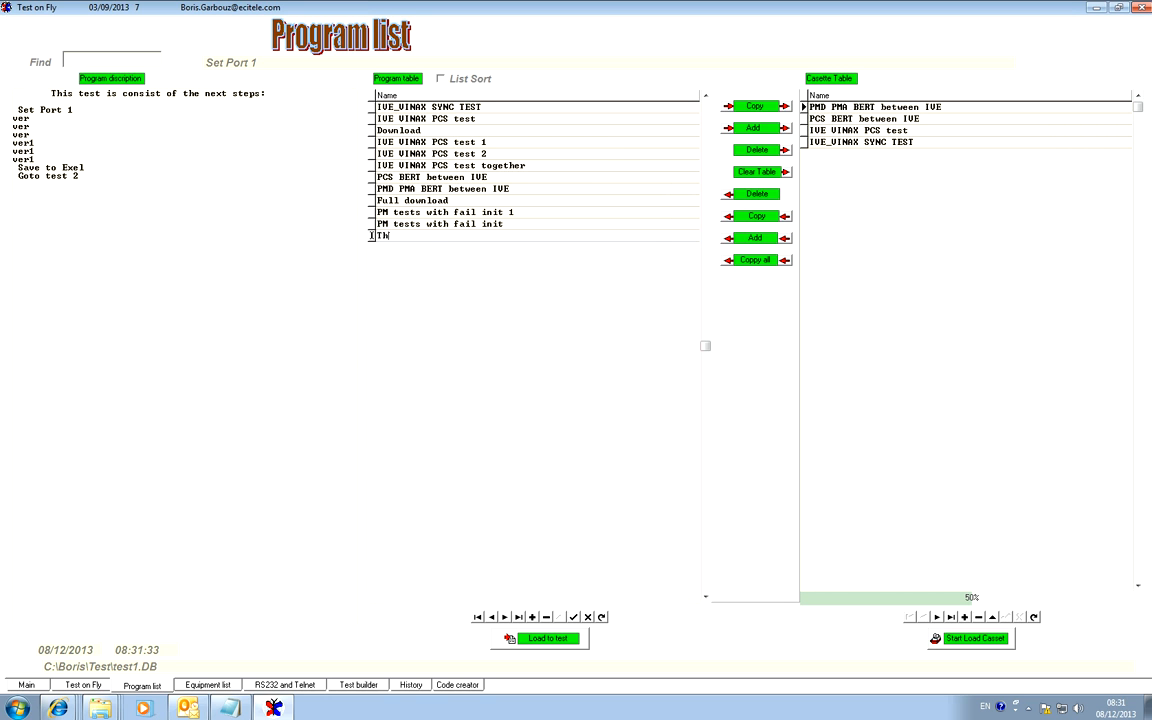
type("is is my first test")
key("Up")
key("Down")
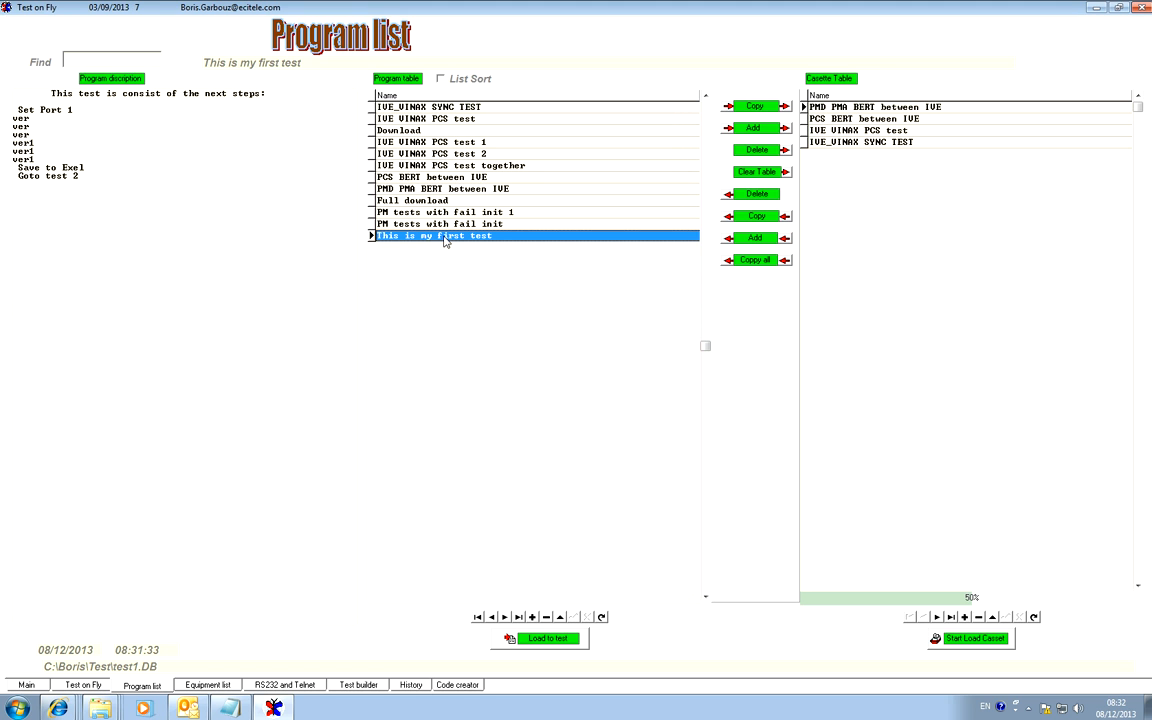
Try to rename the first test in the sequence to "This is my test".
left_click(83, 684)
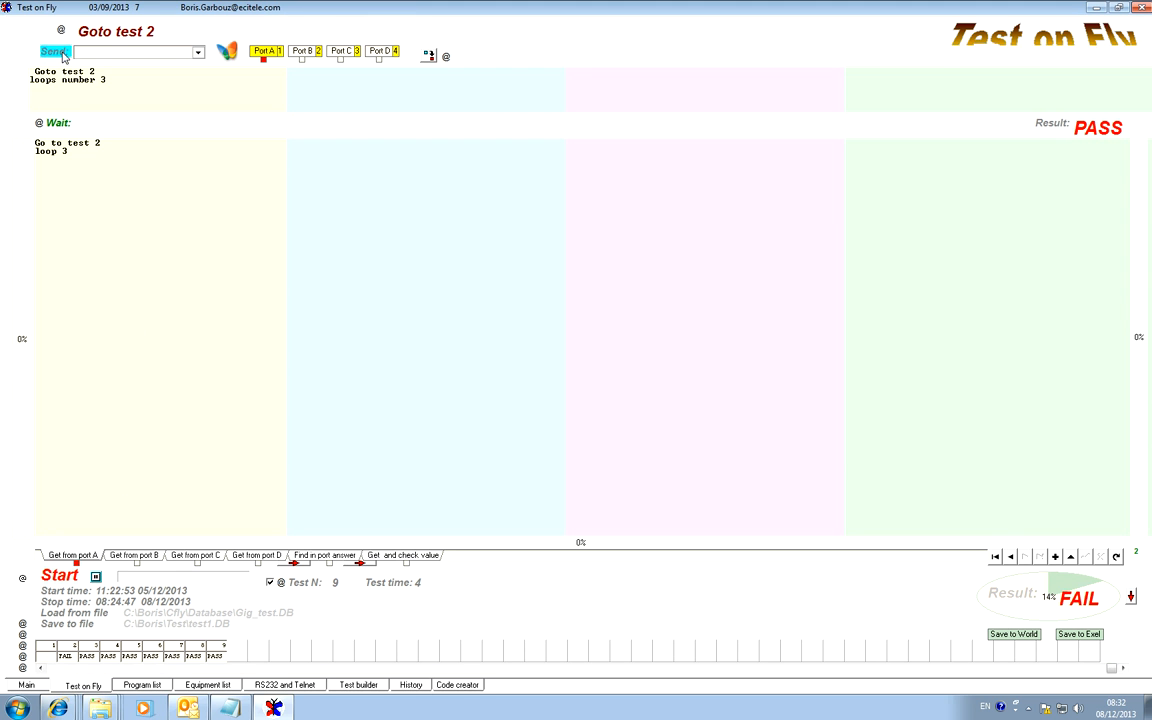
left_click(995, 556)
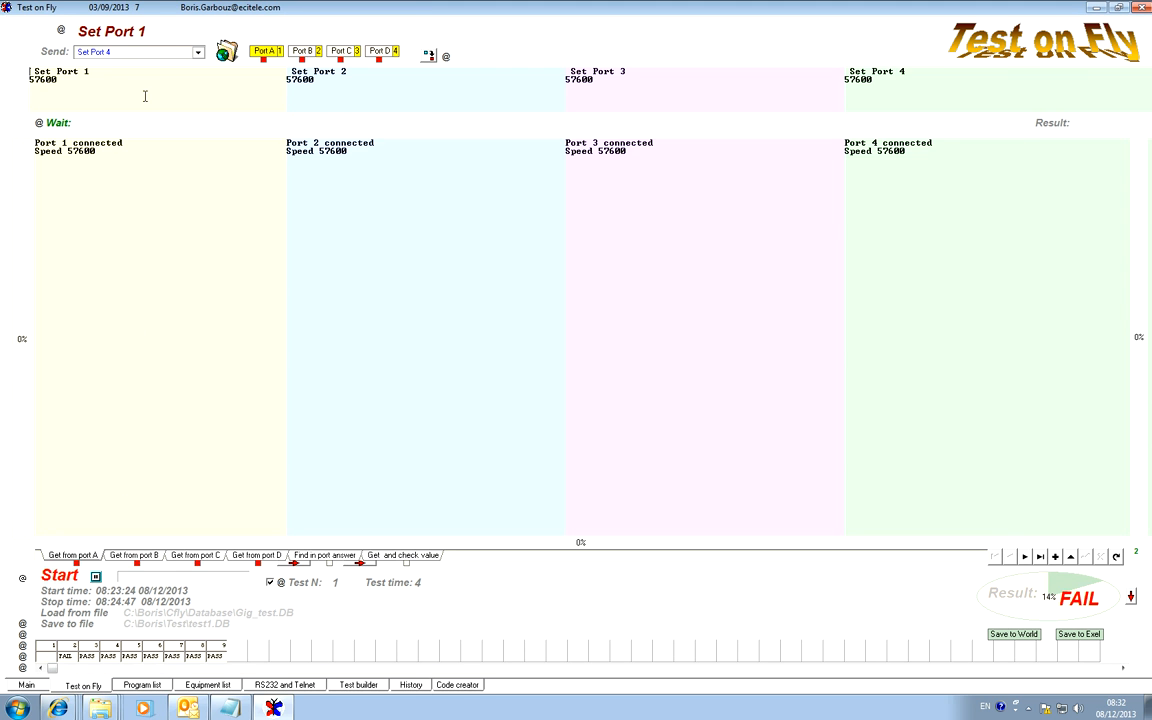
left_click(147, 31)
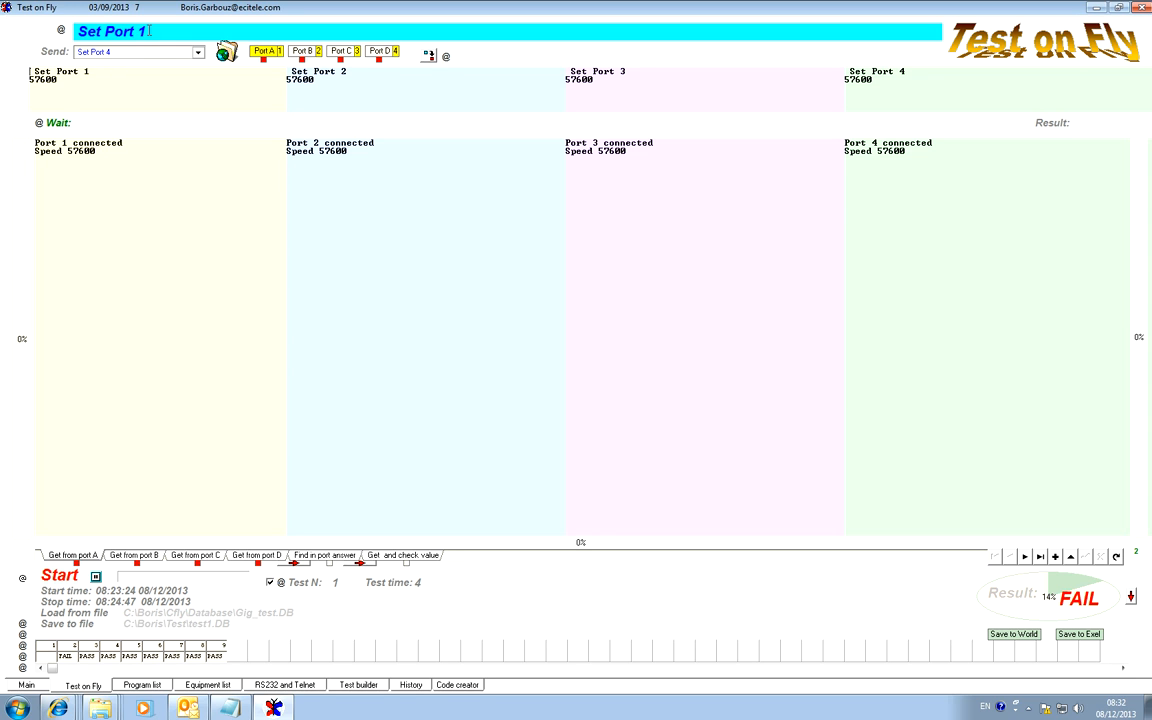
left_click_drag(76, 33, 152, 29)
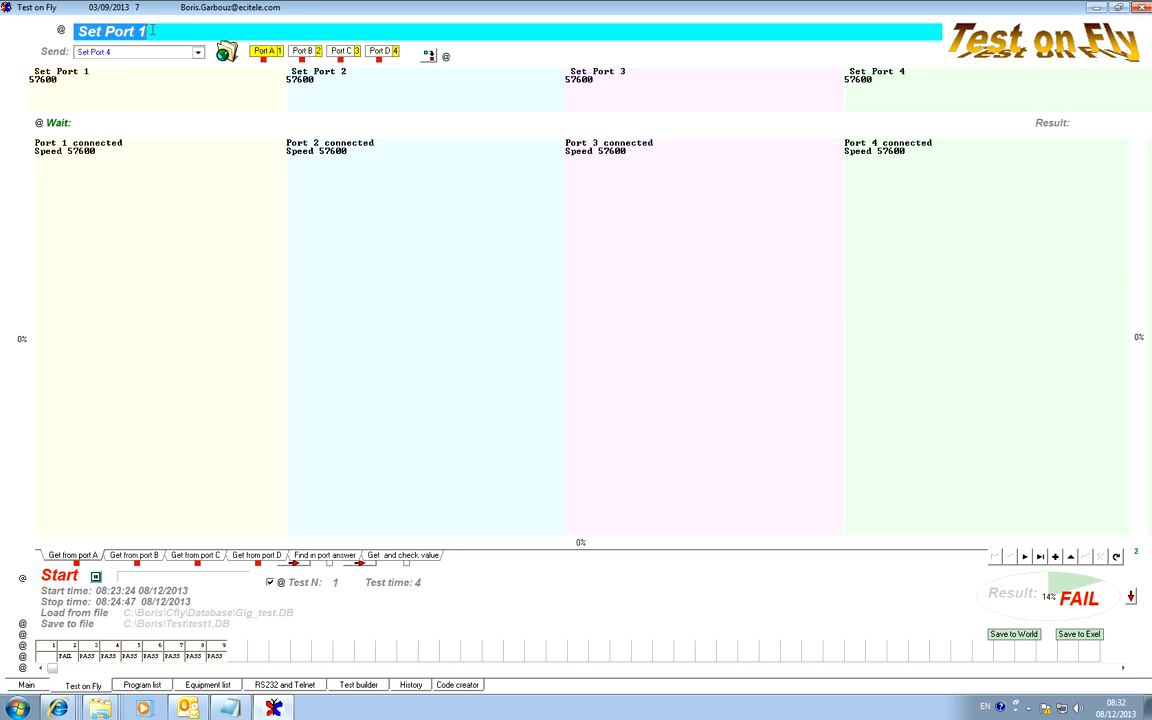
type("This")
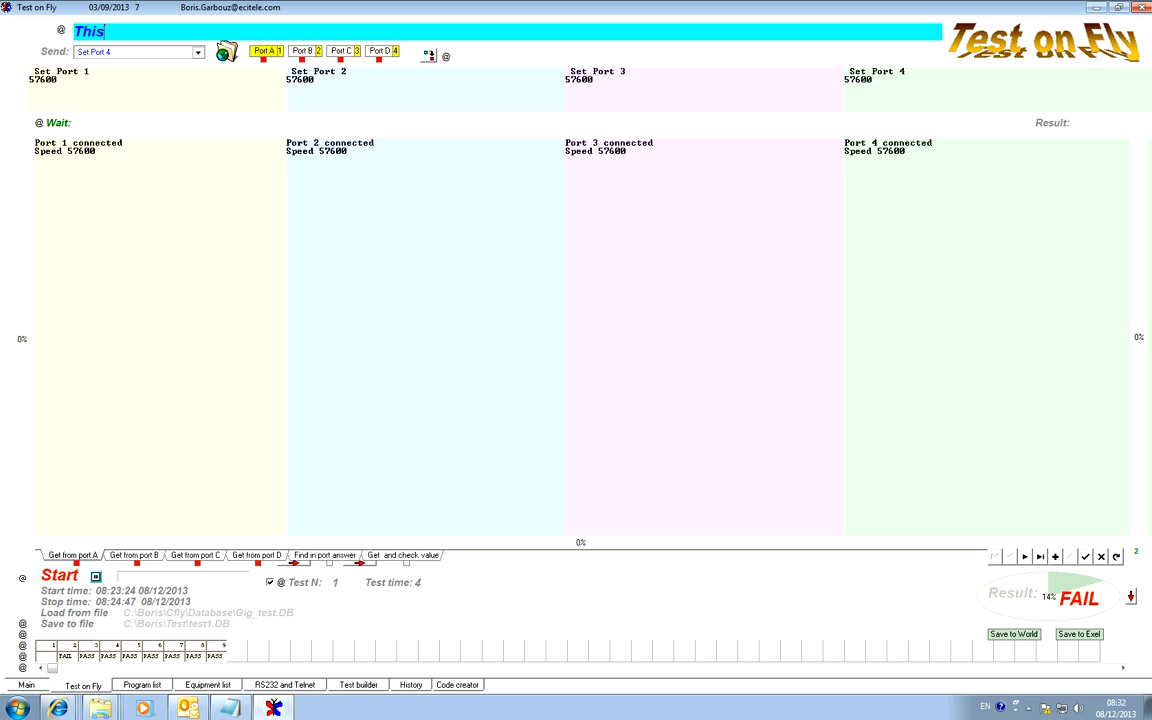
type(" is my test")
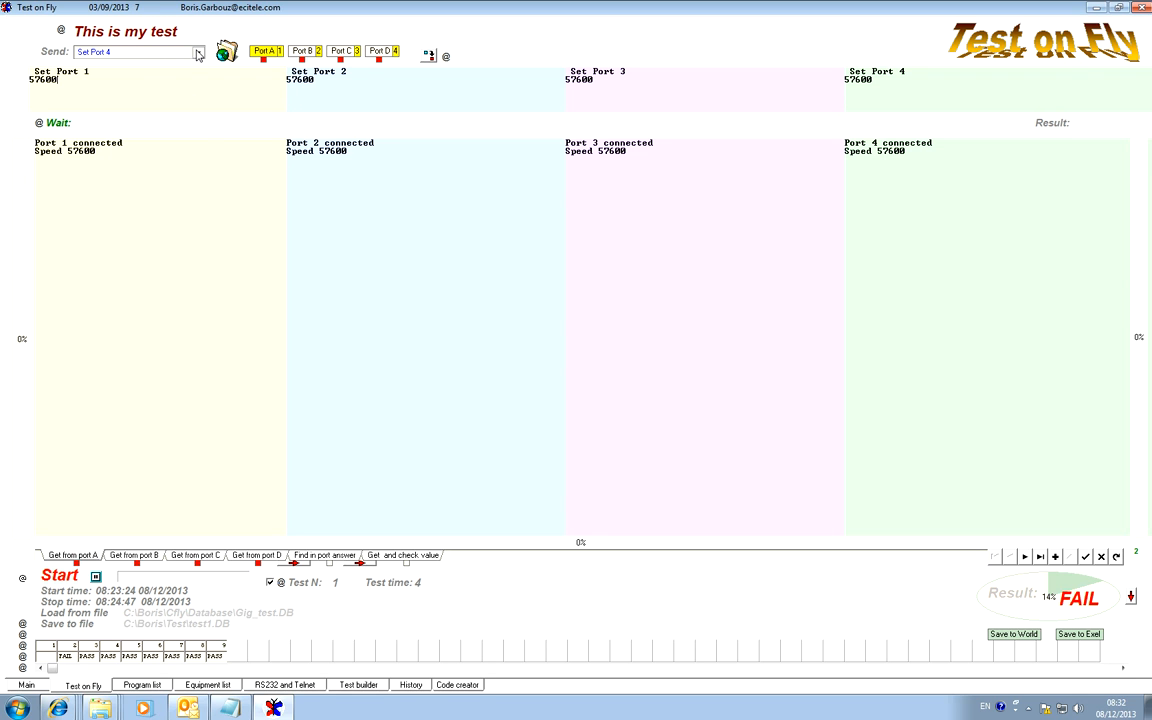
Save the test program to a database file named test2 and check its entry in the program list.
left_click(60, 628)
left_click_drag(535, 397, 541, 397)
type("2")
left_click(737, 397)
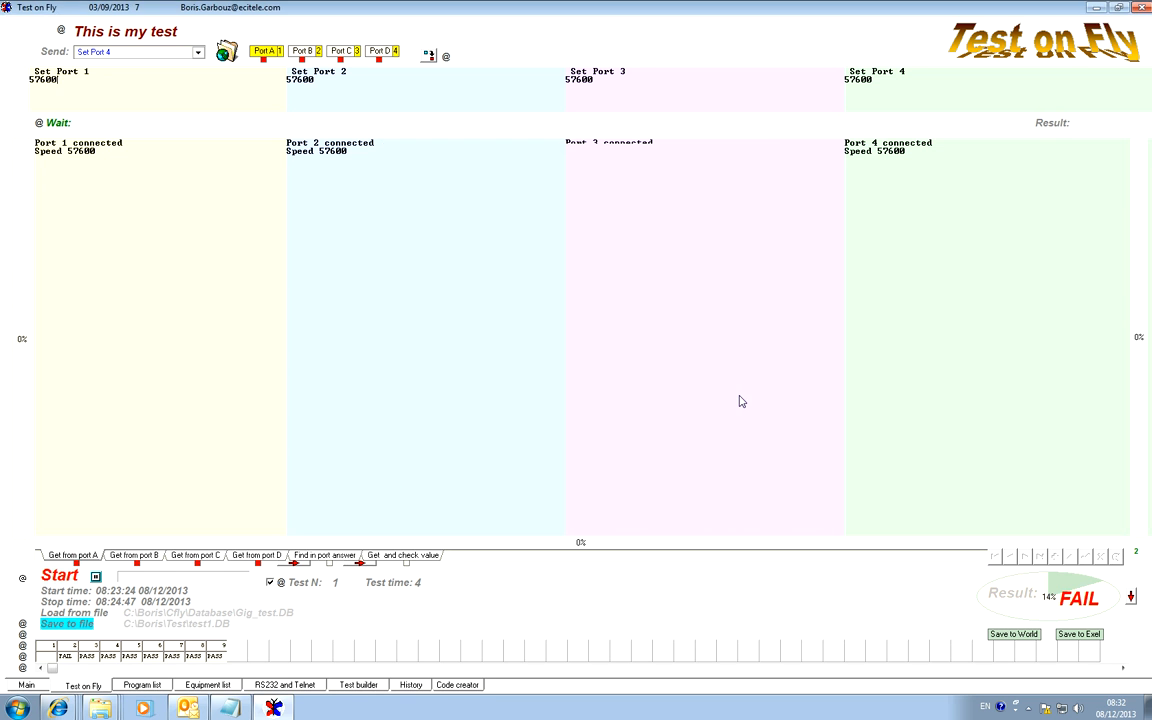
key("Return")
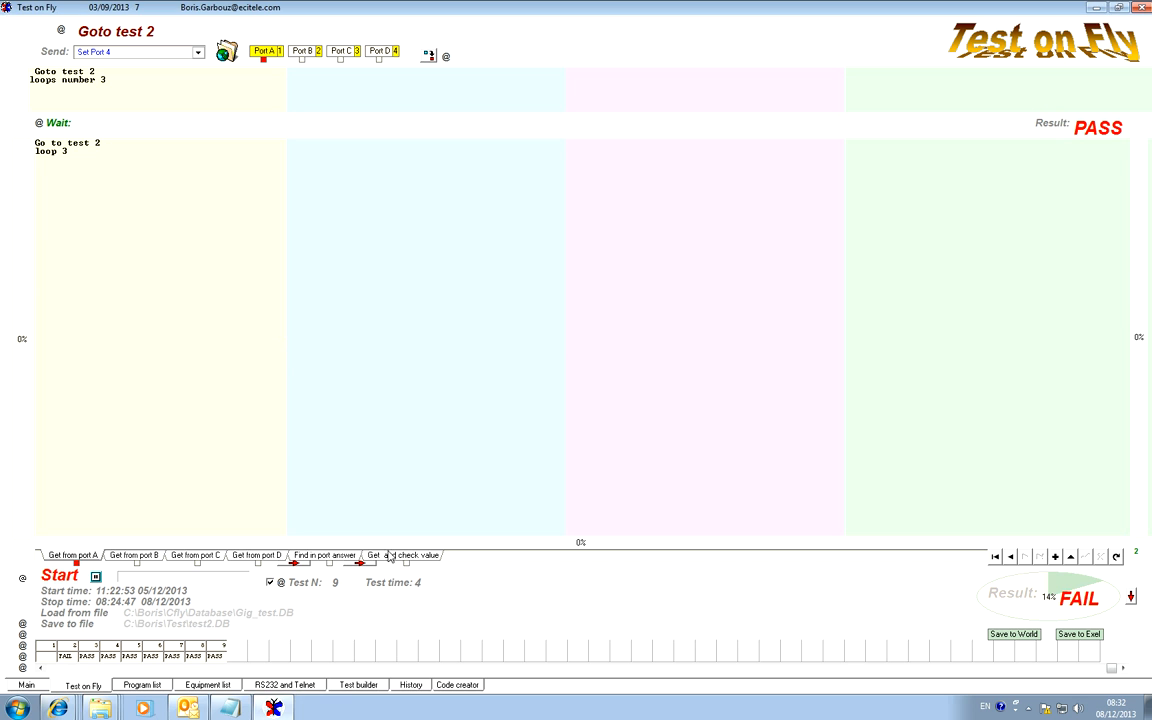
left_click(142, 686)
left_click(455, 236)
left_click(457, 248)
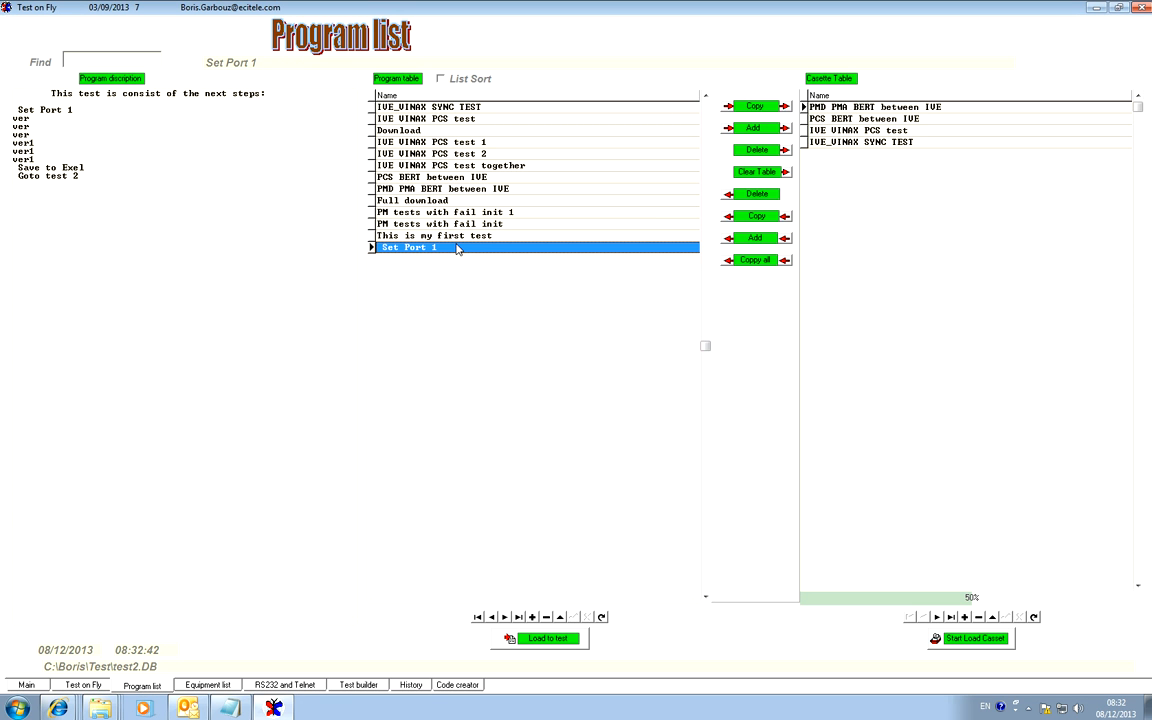
Return to the first test, rename it "This is my test" and post the change to the record.
left_click(82, 686)
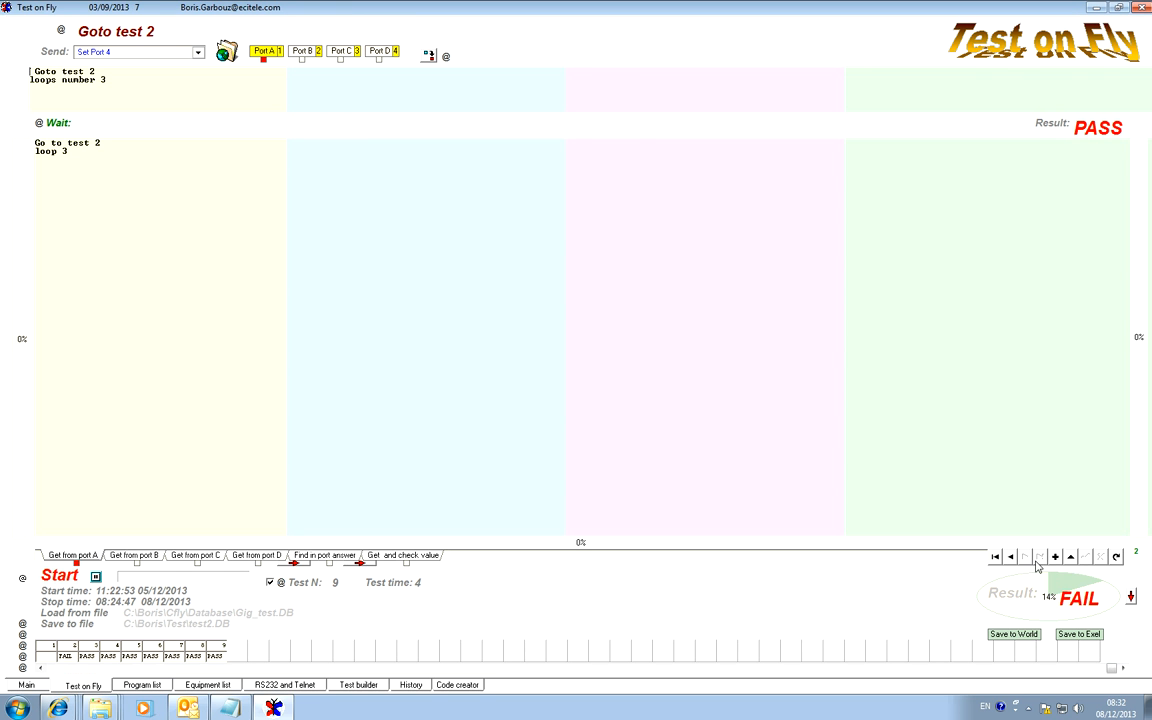
left_click(995, 558)
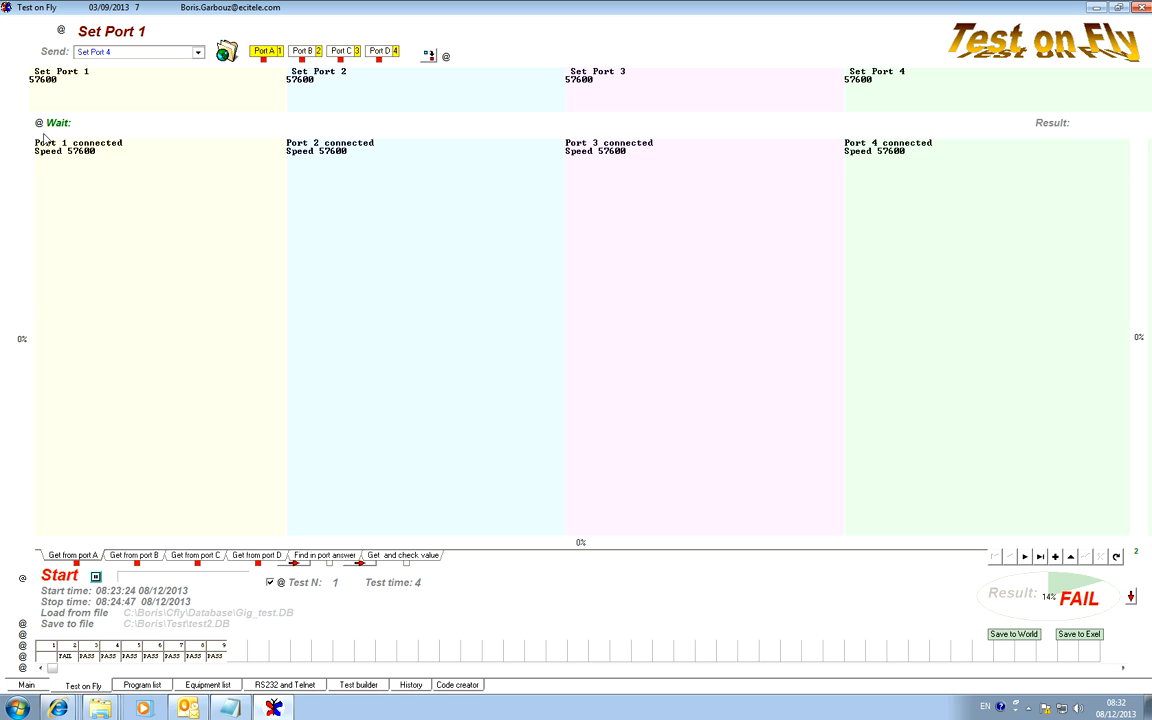
left_click_drag(76, 31, 155, 31)
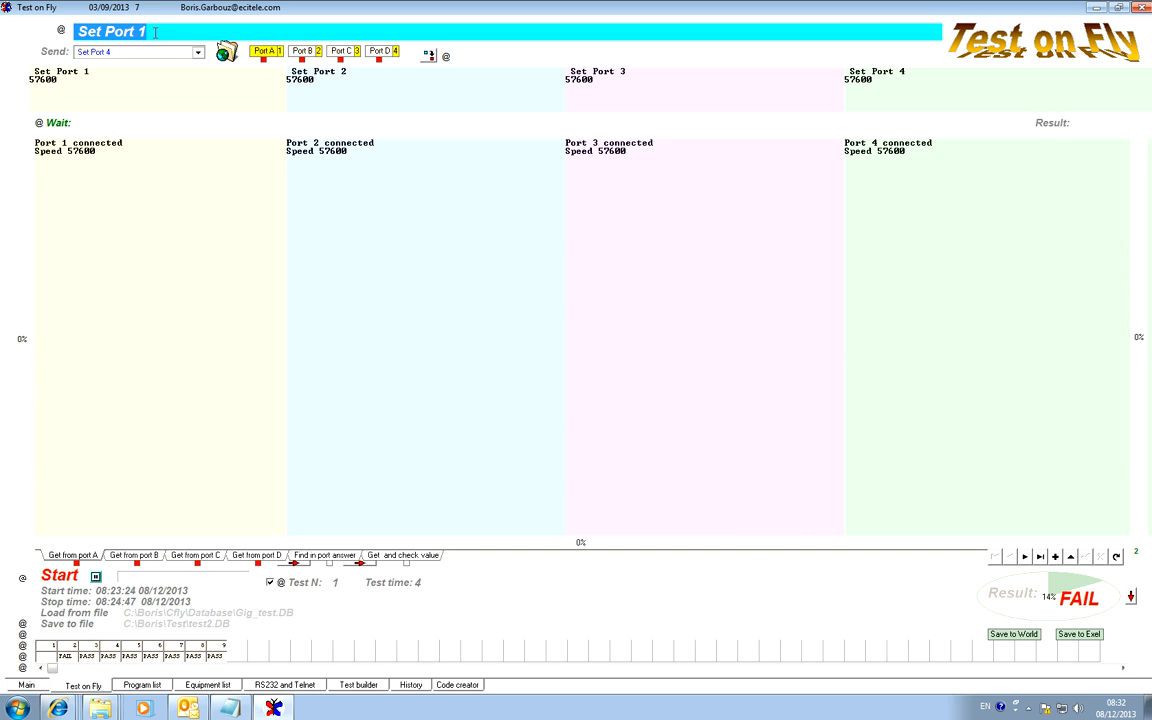
type("Th")
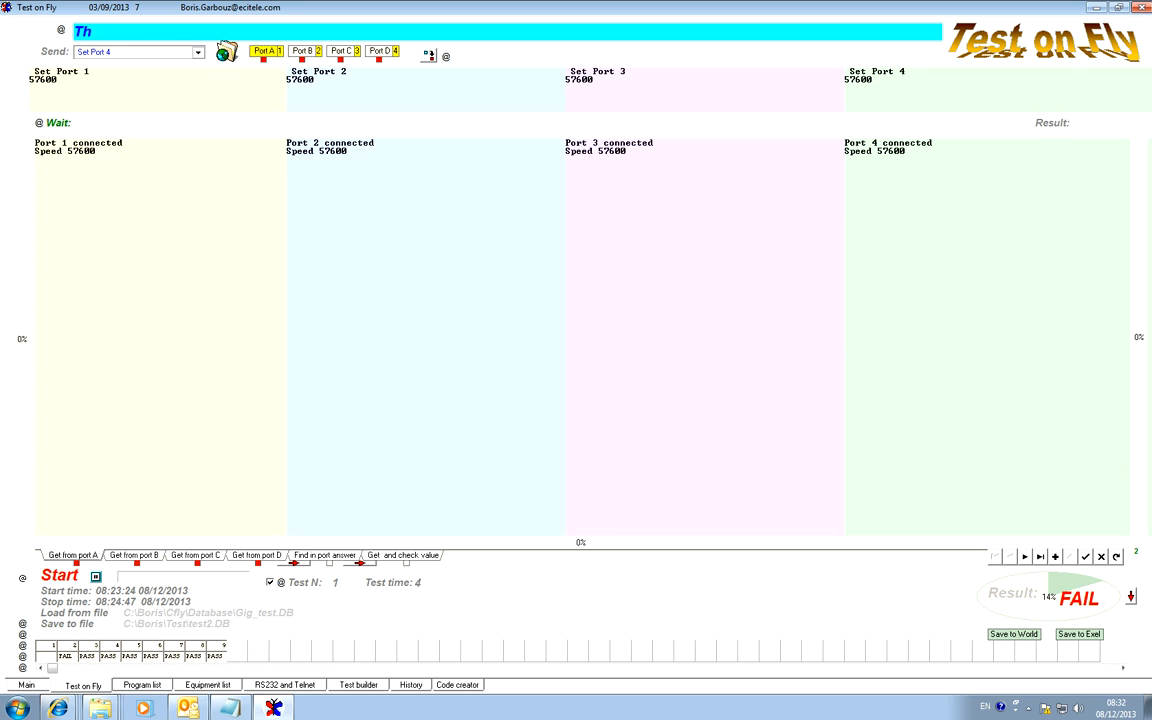
type("is is my test")
key("Return")
left_click(1086, 557)
Save the test program to a database file named tes3 and check its entry in the program list.
left_click(66, 623)
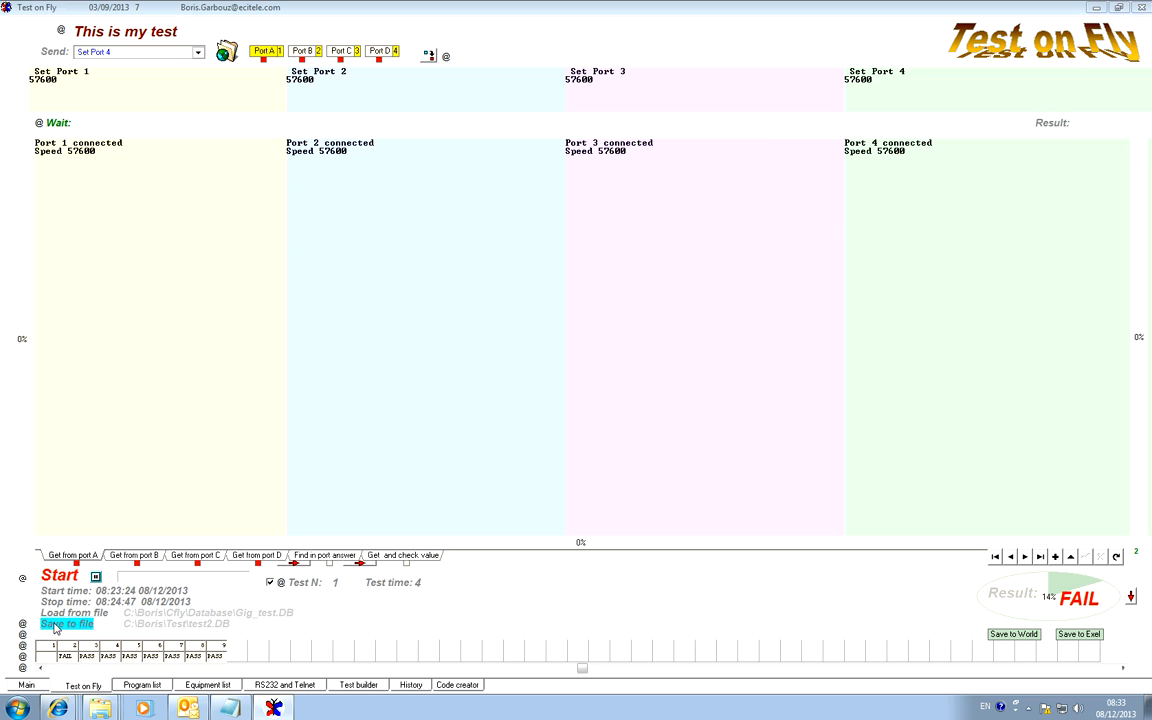
left_click_drag(527, 400, 541, 398)
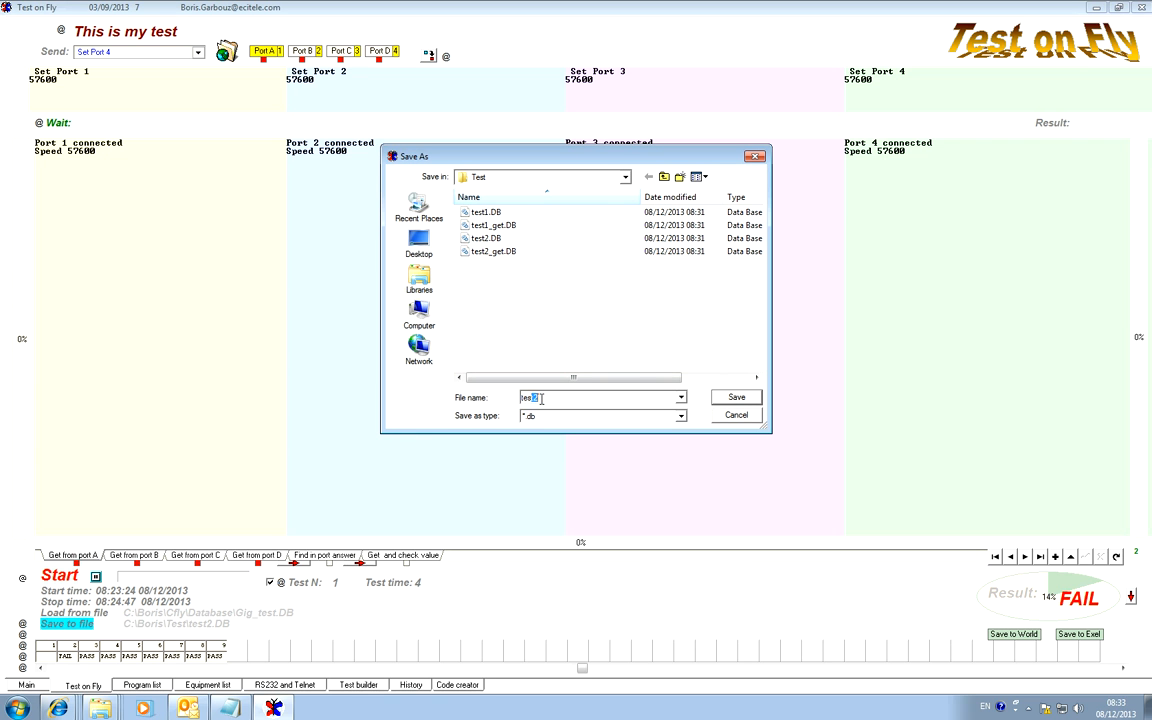
type("3")
left_click(736, 397)
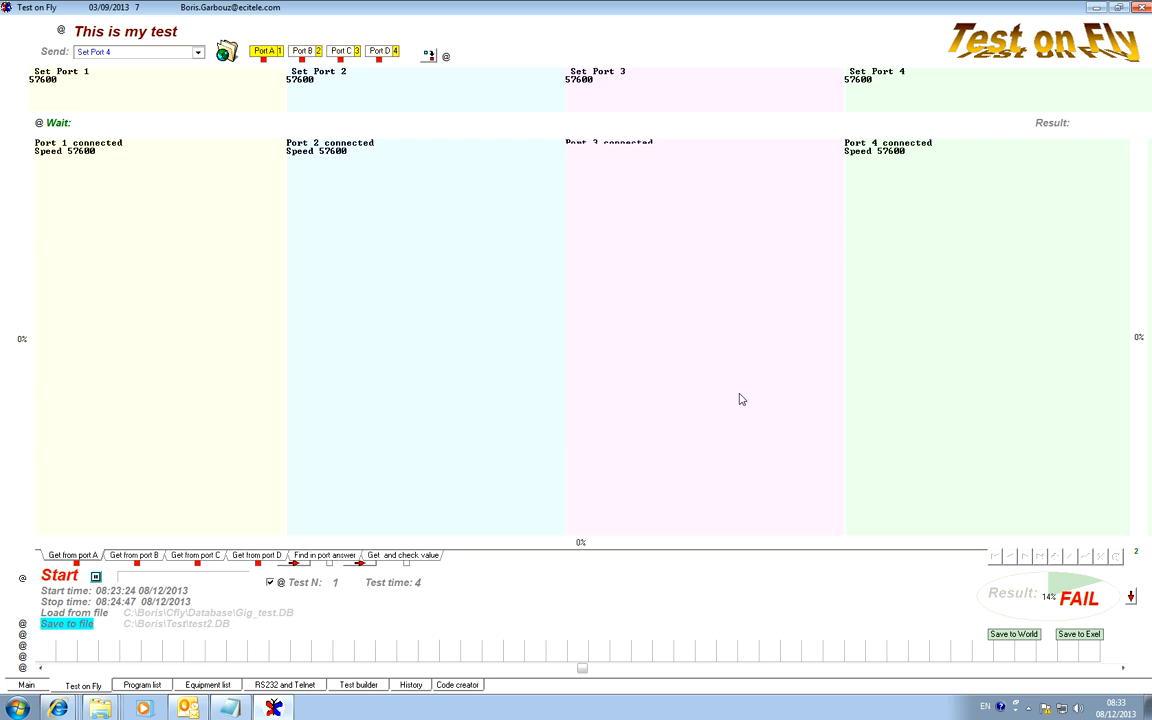
key("Return")
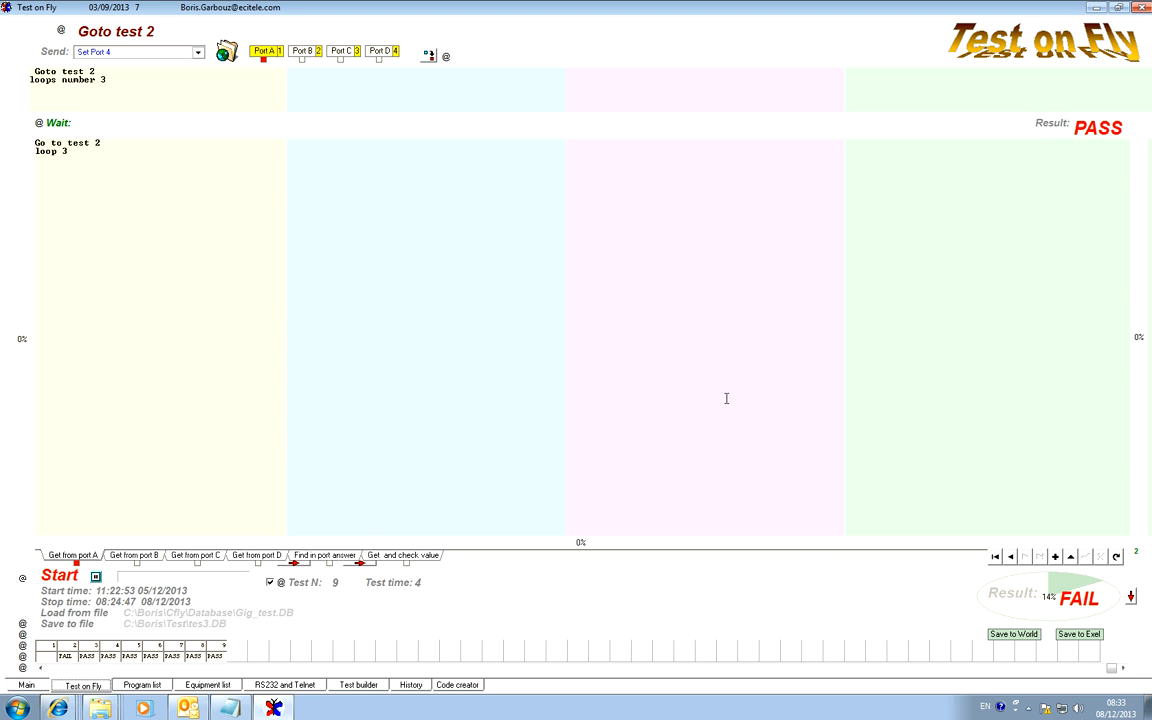
left_click(142, 684)
left_click(438, 248)
left_click(449, 259)
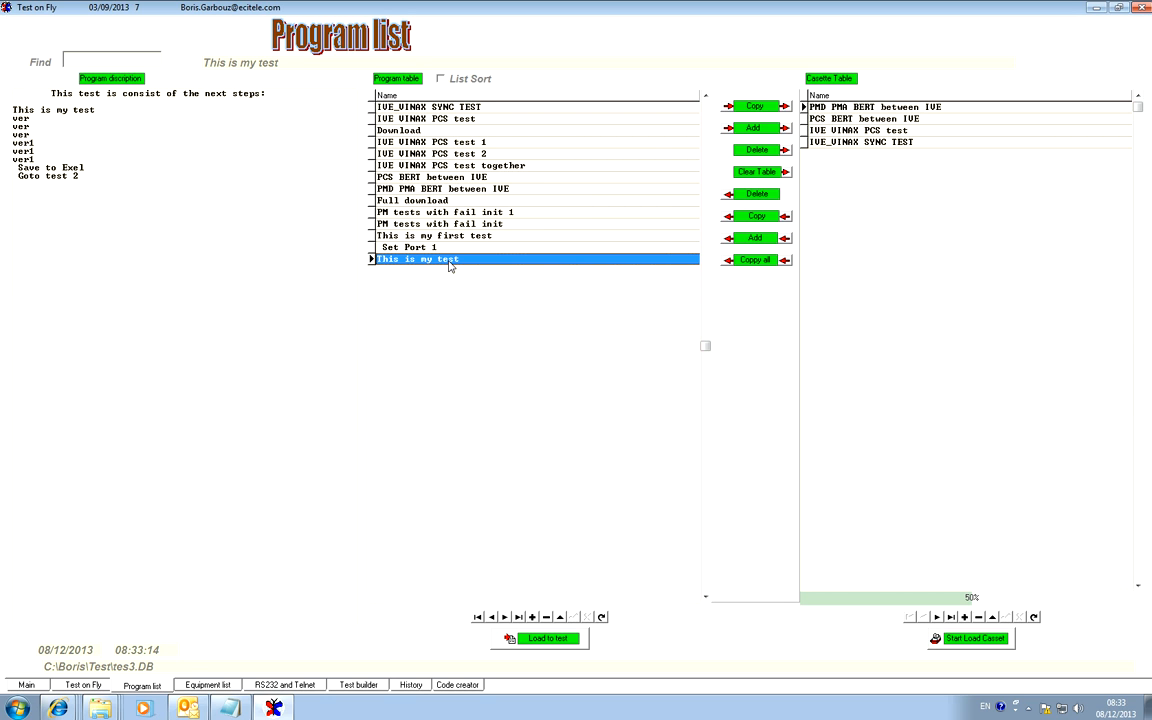
Go through the tests from the first one onward and examine their names in the Test builder's main table.
left_click(84, 685)
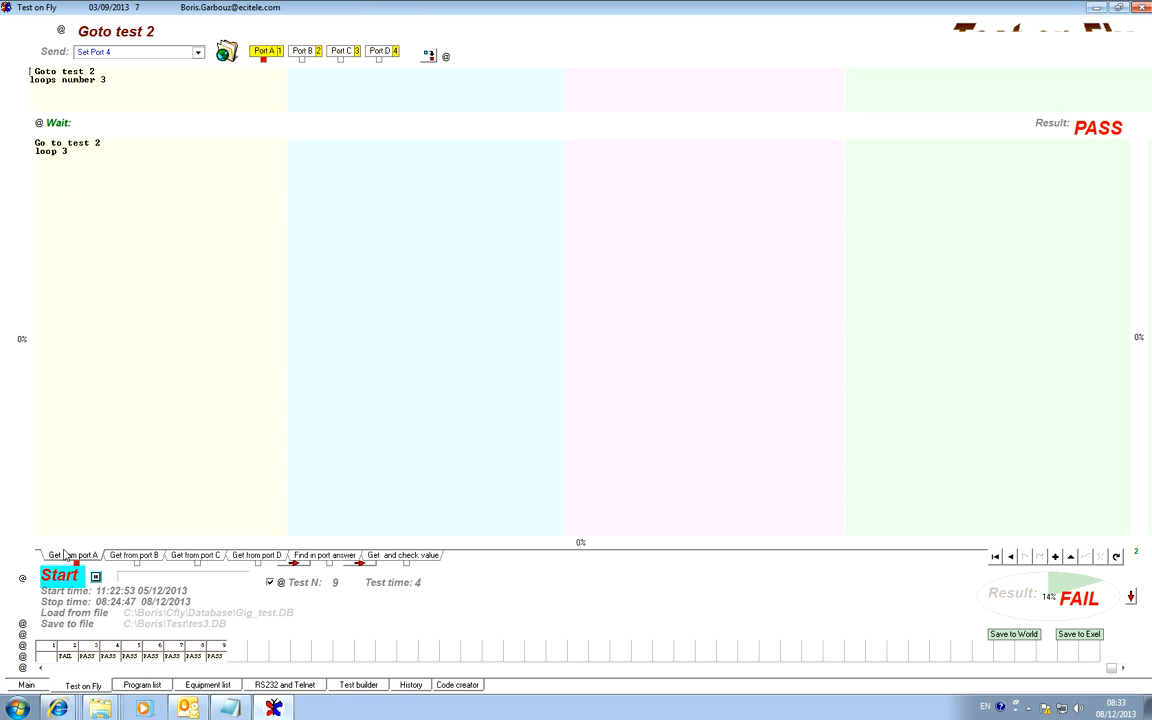
left_click(996, 558)
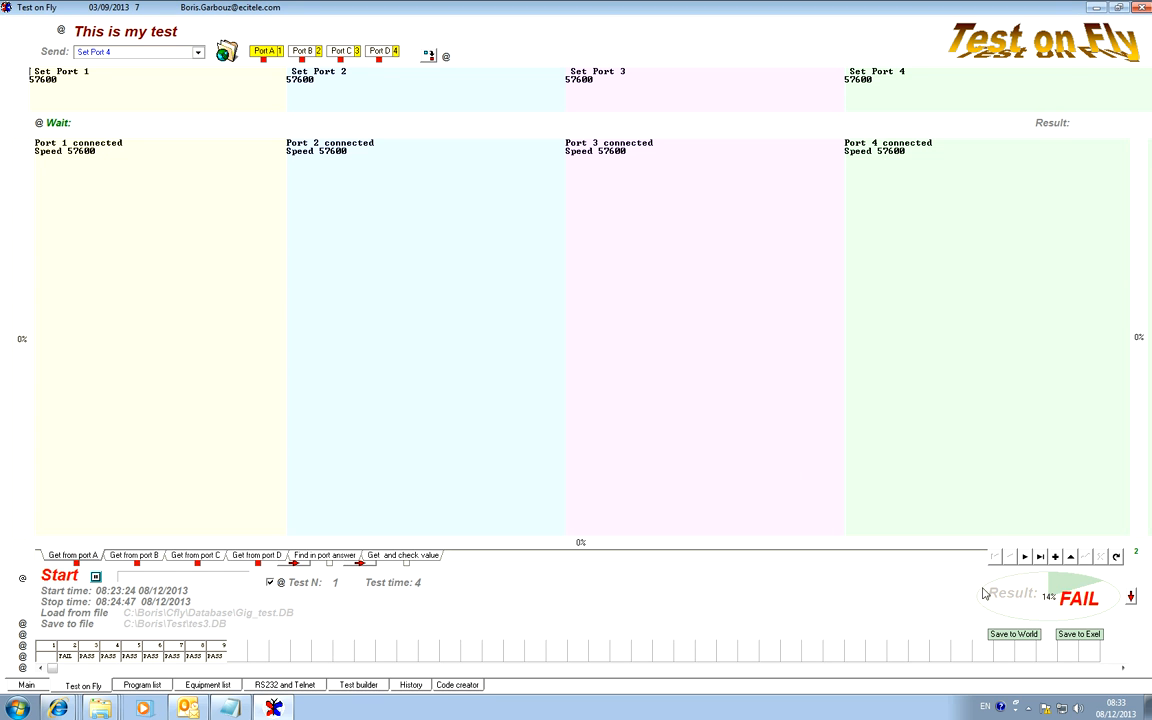
left_click(1025, 557)
left_click(1025, 557)
left_click(1025, 557)
left_click(1025, 557)
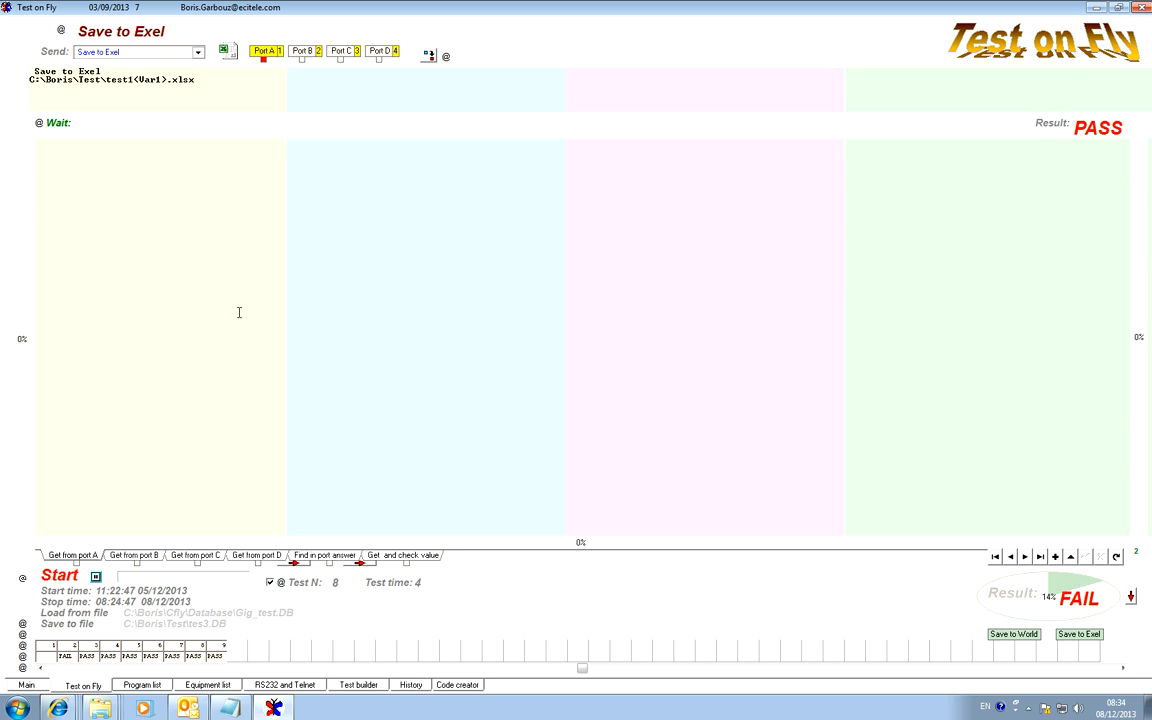
left_click(358, 685)
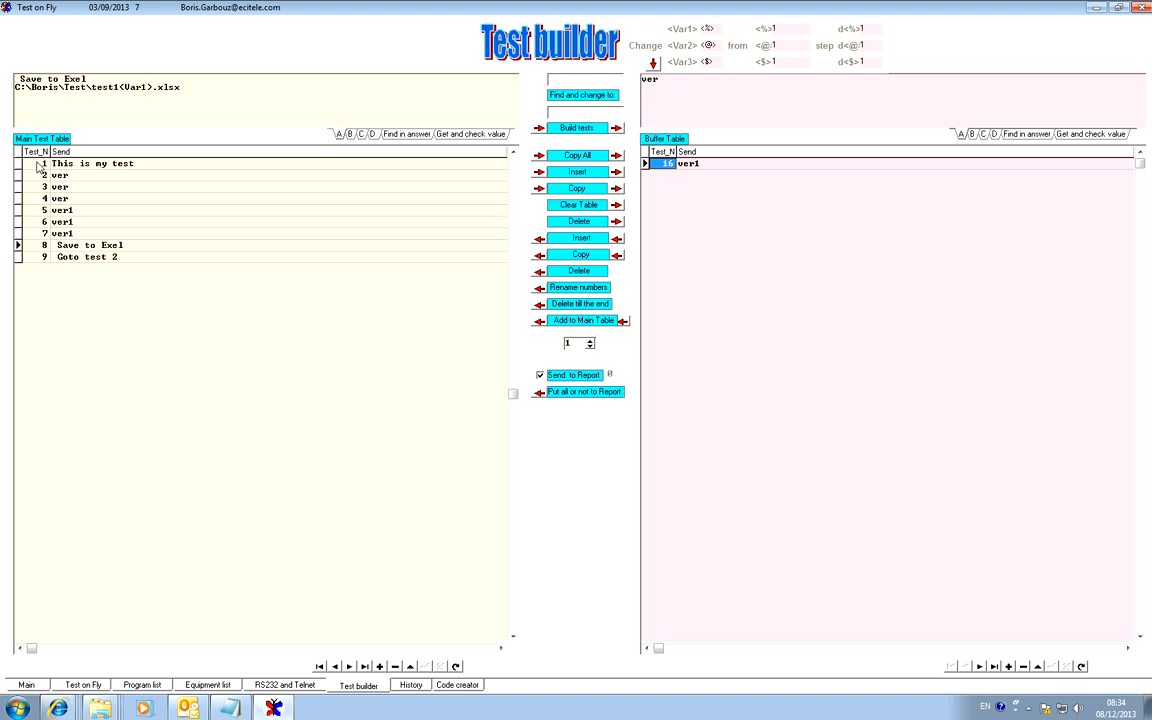
Rewrite all test names from their sent commands and review the first two tests in the Test builder.
left_click(87, 687)
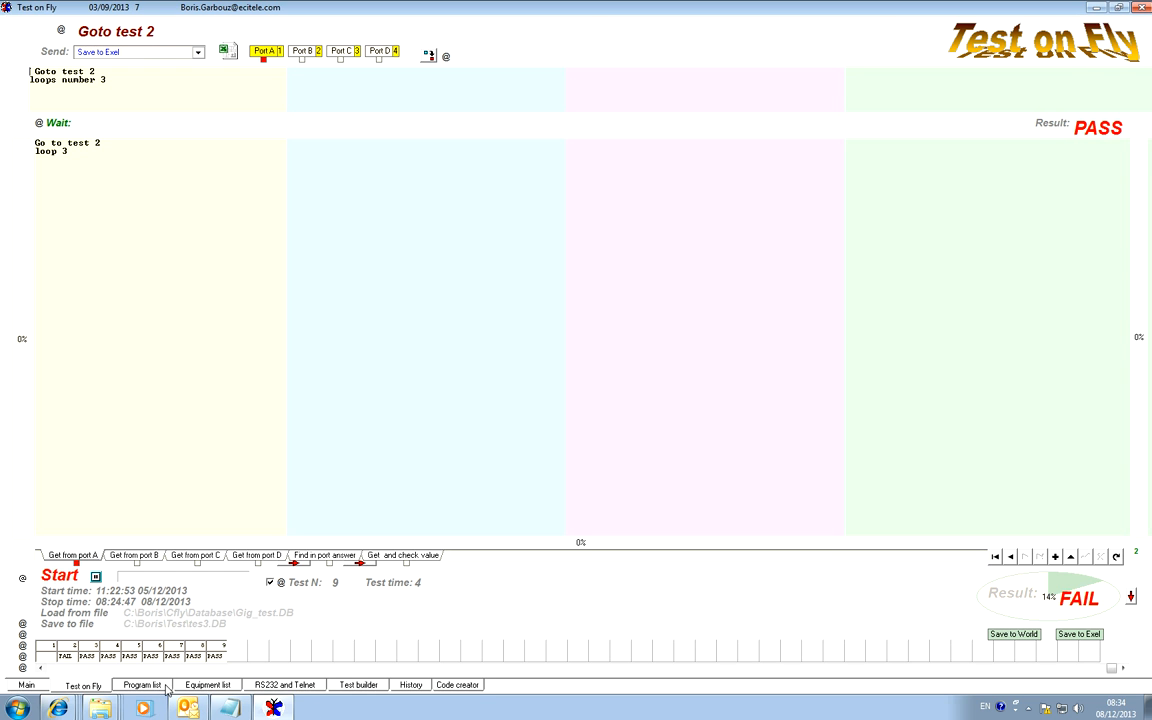
left_click(357, 688)
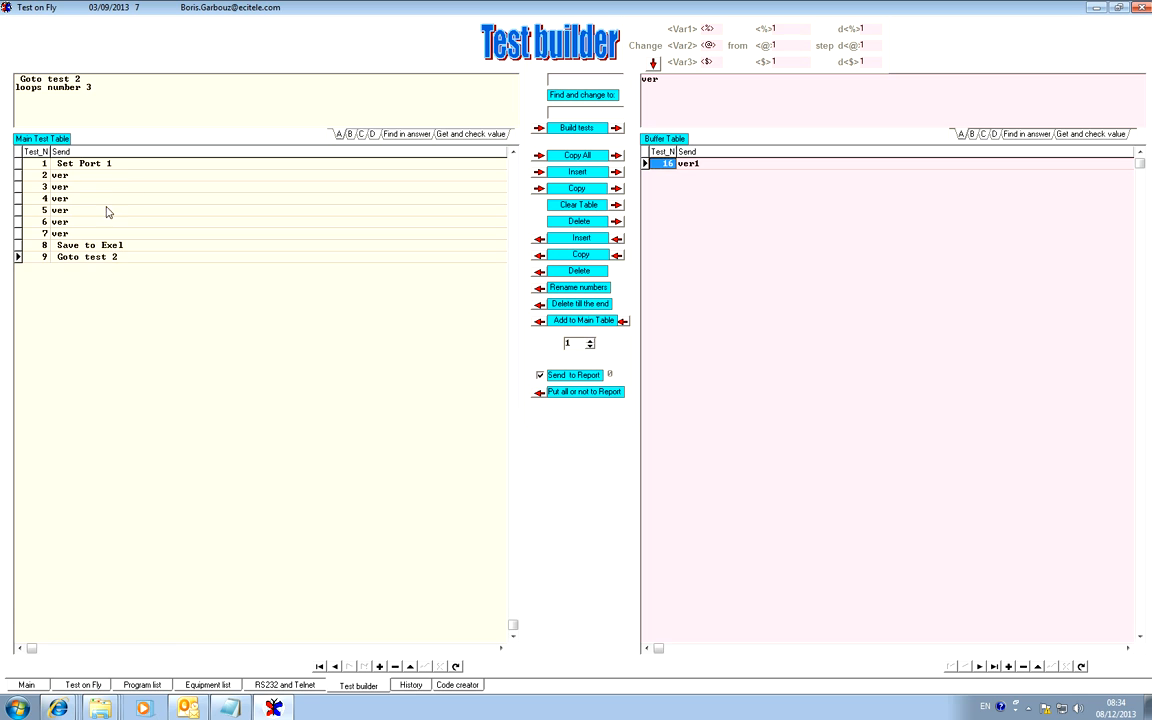
left_click(122, 165)
left_click(89, 177)
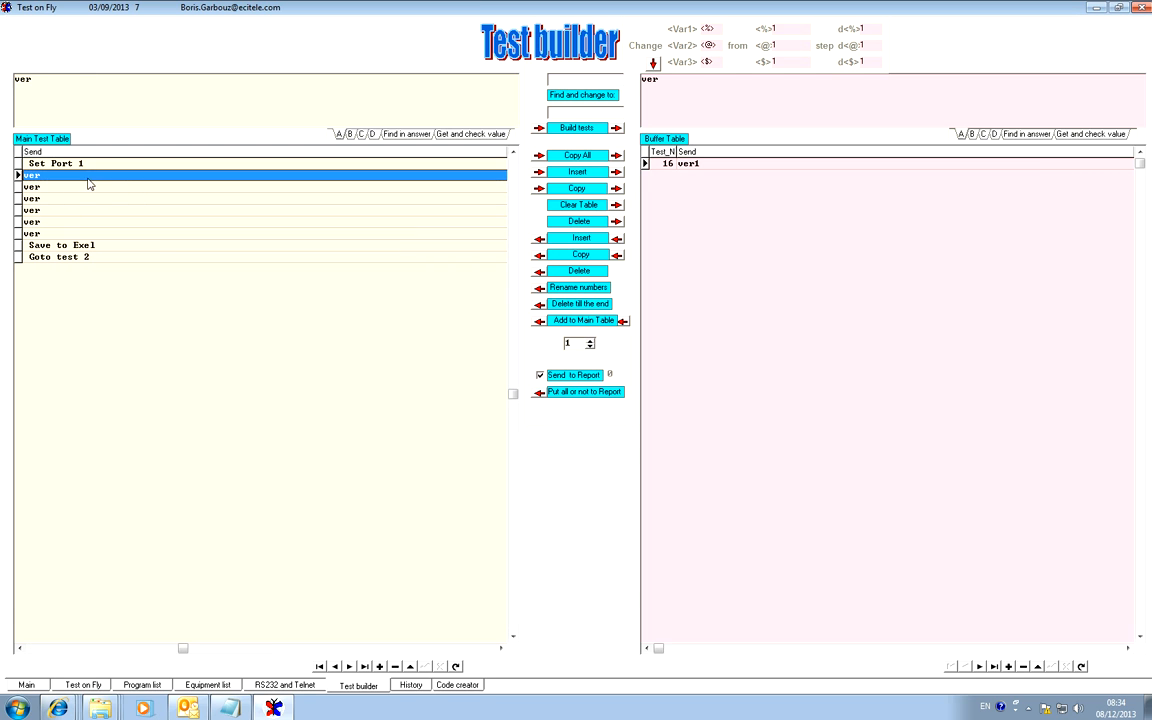
left_click(87, 163)
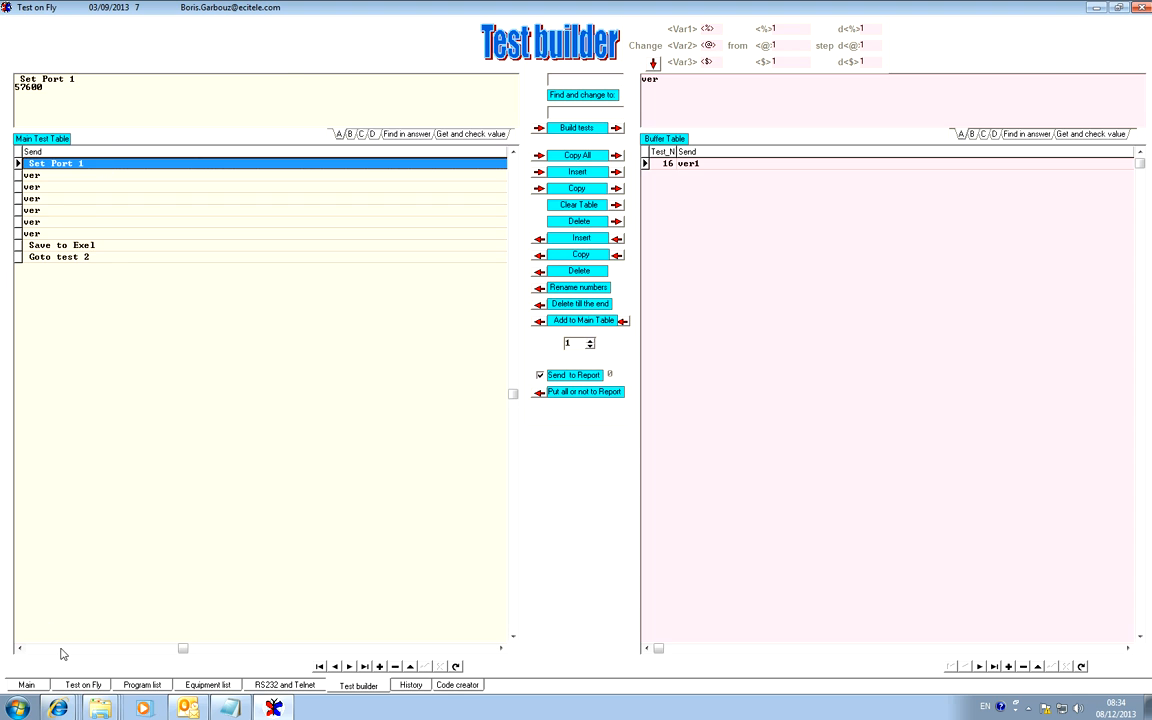
Compare test 1's name with the first line of port A's command.
left_click(83, 686)
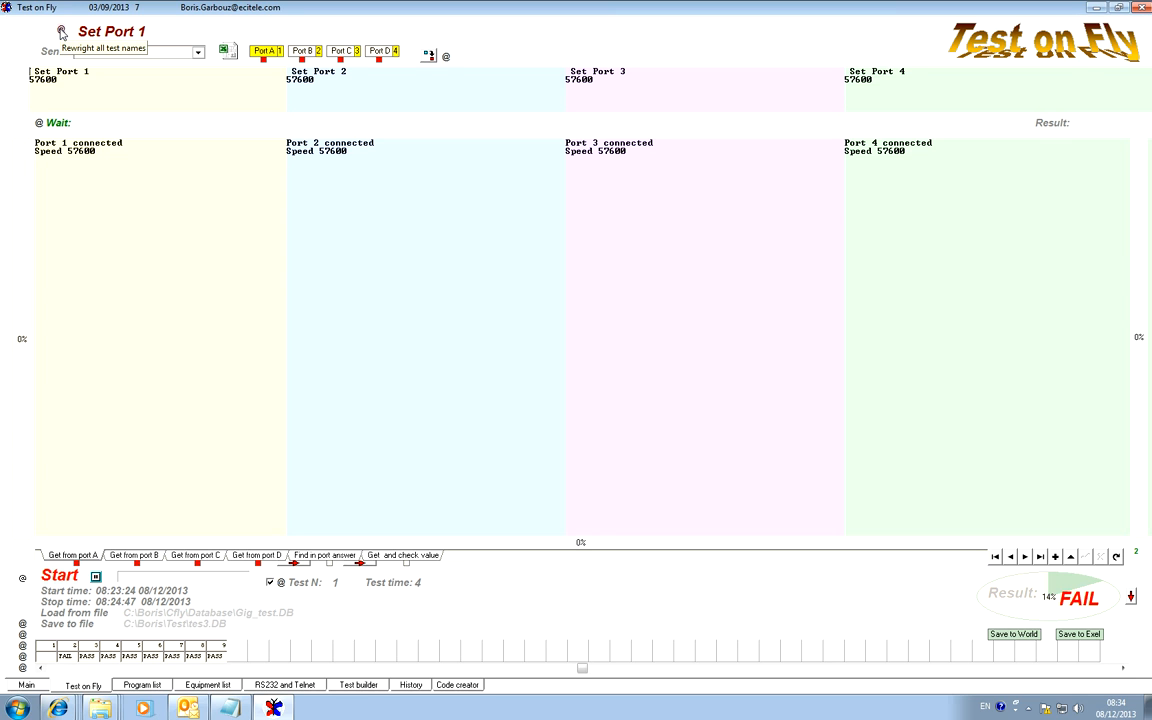
left_click_drag(97, 72, 35, 70)
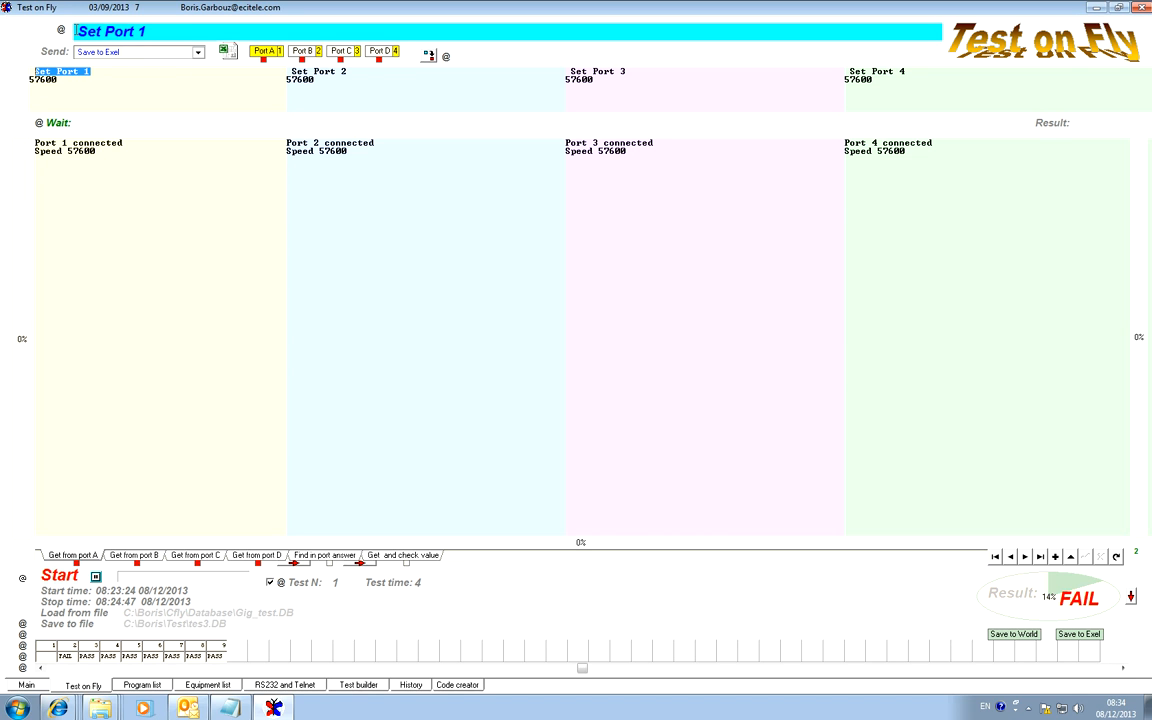
left_click_drag(75, 31, 181, 29)
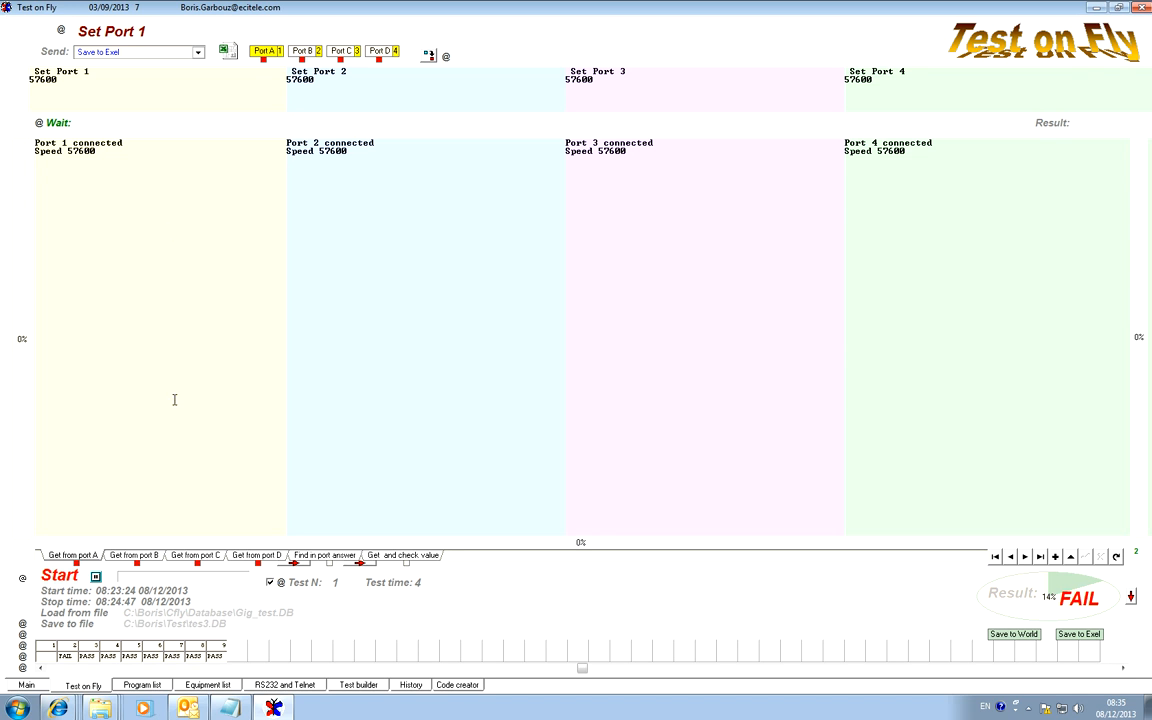
View tests 4, 6, 7, 8 and 9 by selecting them in the results row.
left_click(112, 654)
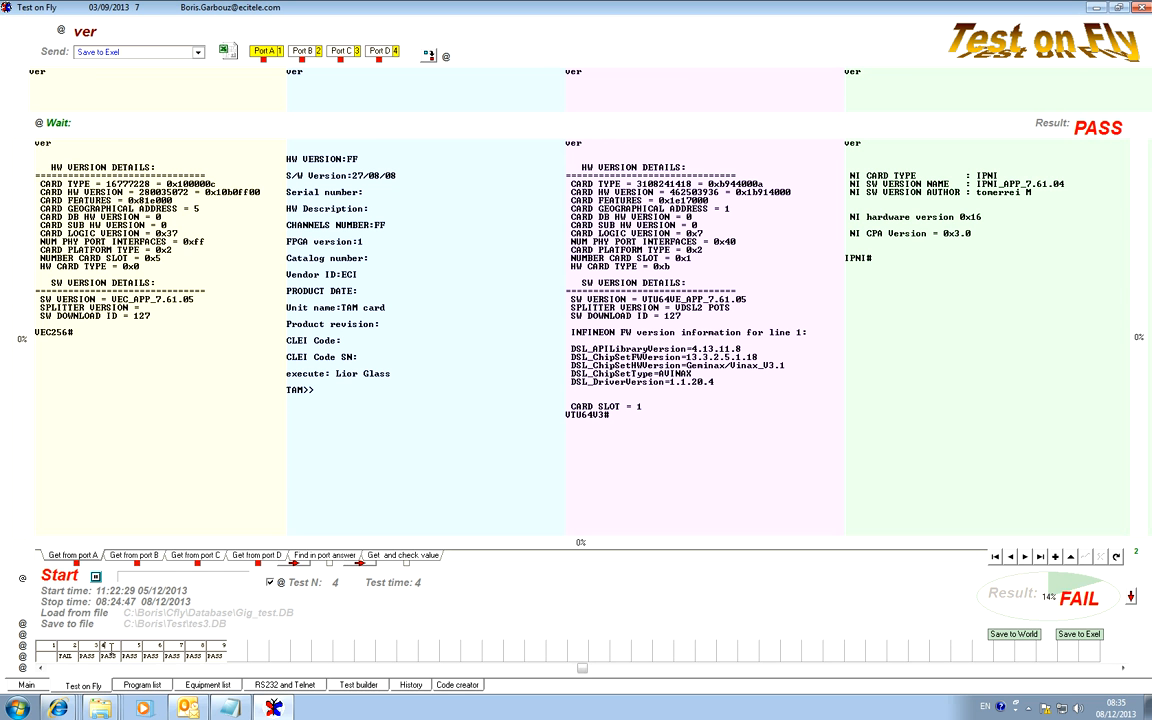
left_click(148, 656)
left_click(170, 654)
left_click(199, 654)
left_click(216, 648)
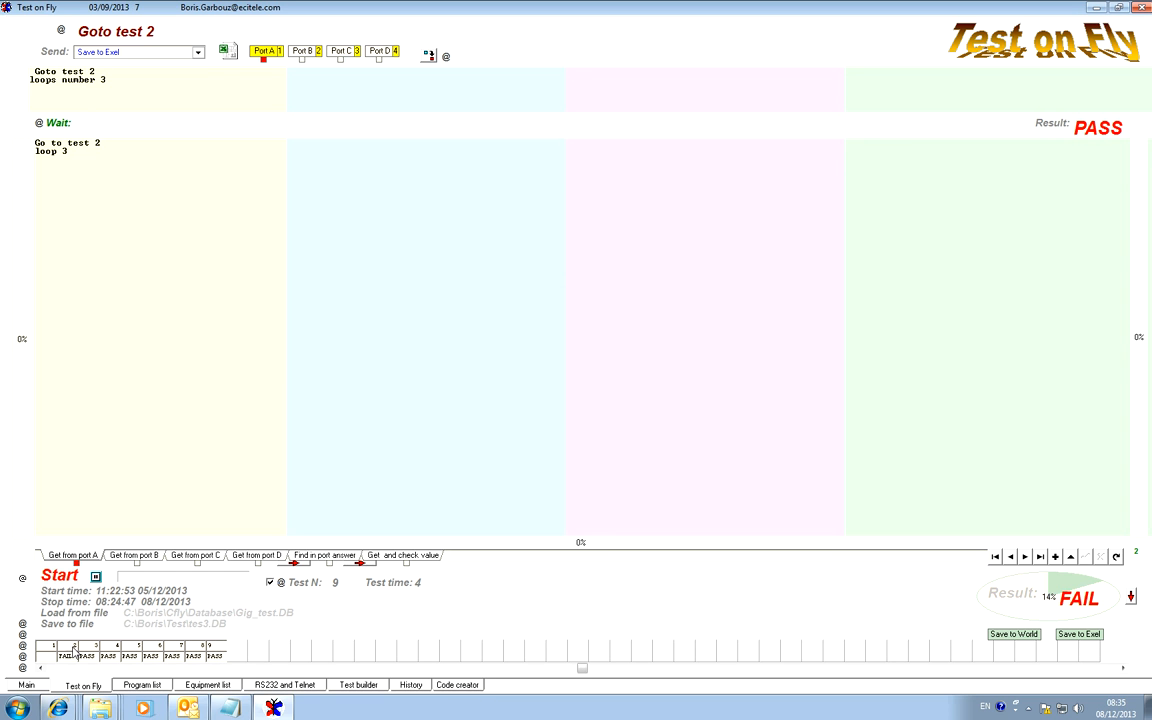
View tests 2 and 3 and examine test 3's result and its table of checked values.
left_click(73, 654)
left_click(105, 651)
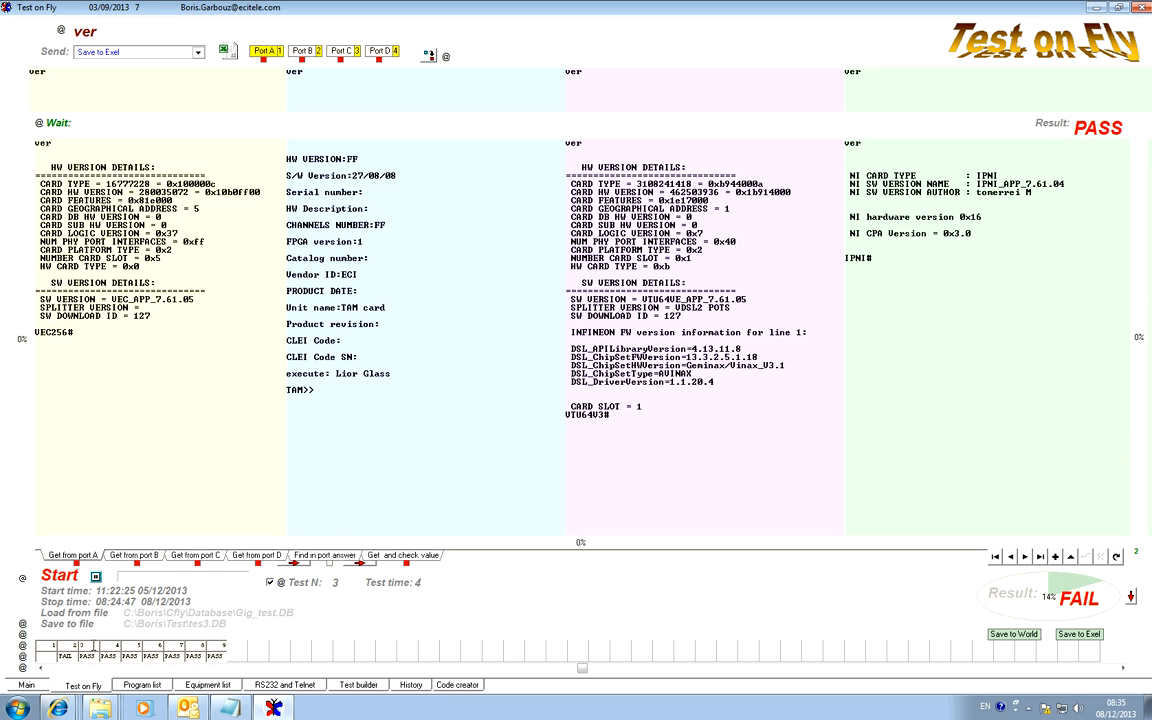
left_click(432, 557)
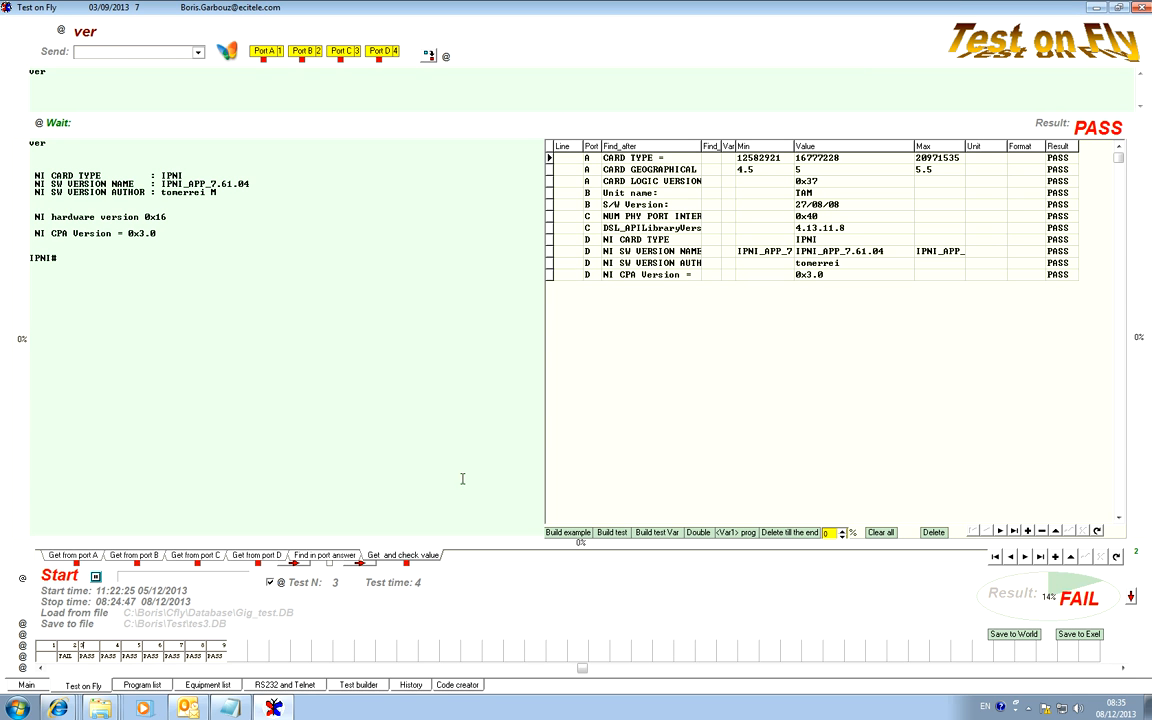
left_click(1048, 124)
Delete every test after test 3 through the end of the program, and review the remaining tests 2 and 3.
left_click(88, 655)
left_click(23, 668)
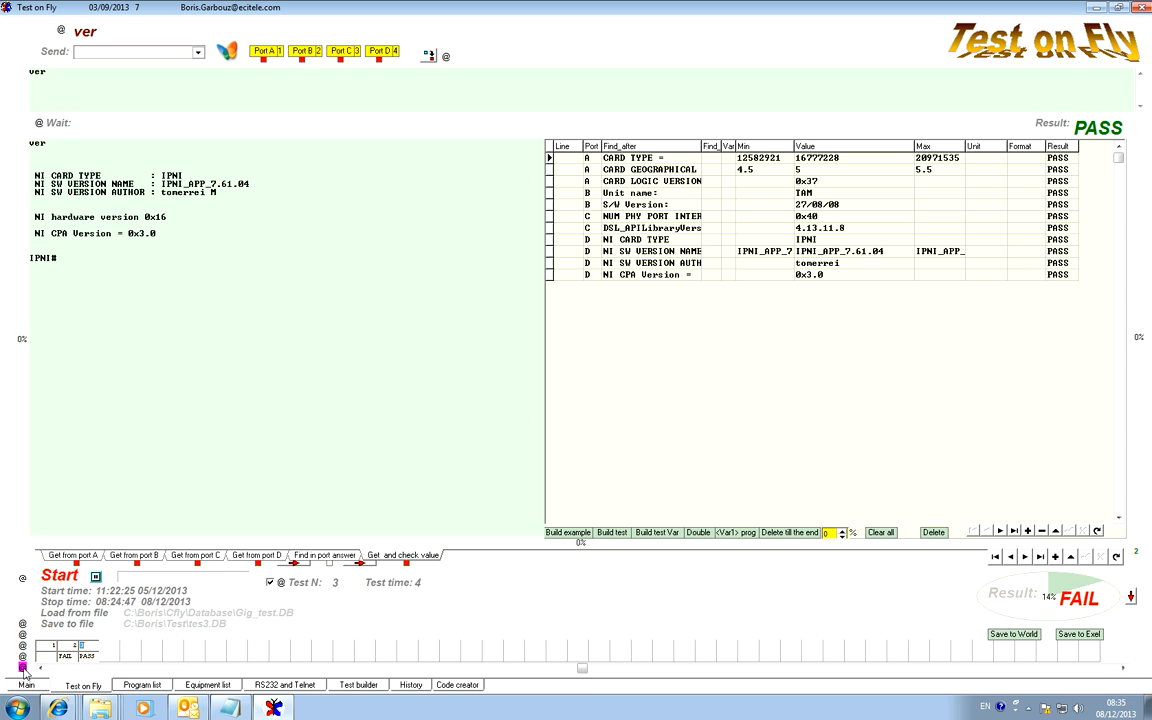
left_click(73, 648)
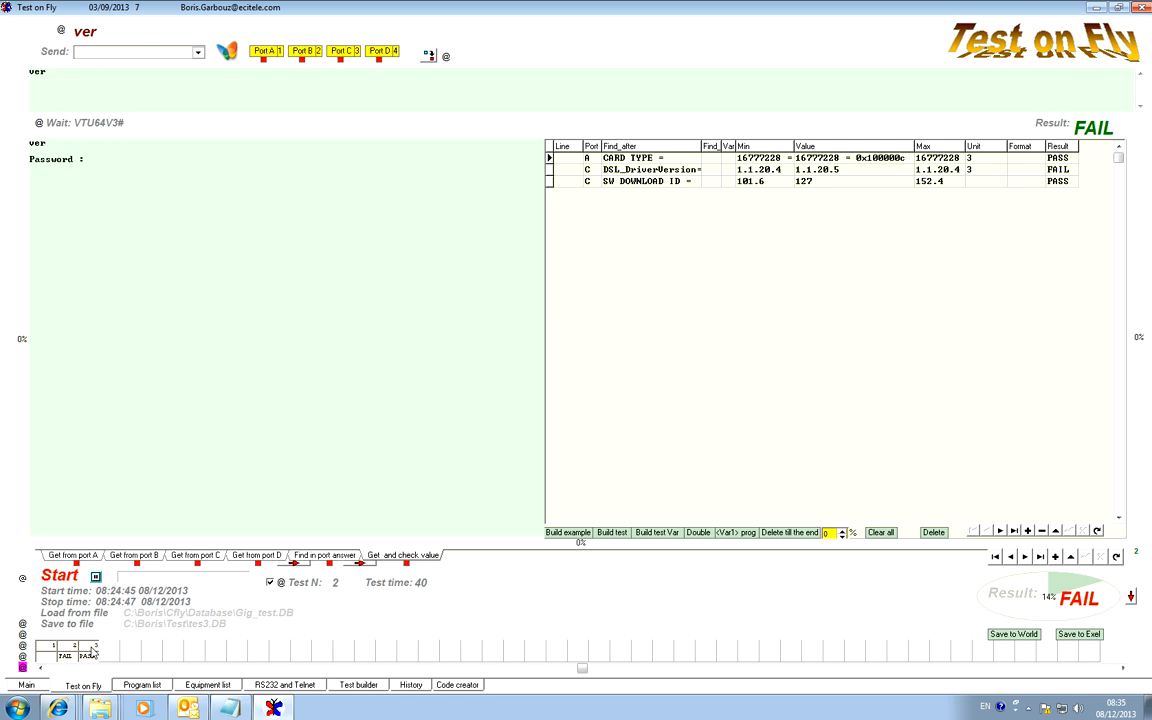
left_click(89, 652)
Delete test 2, renumber the remaining tests, and review tests 1 and 2.
left_click(64, 645)
left_click(23, 659)
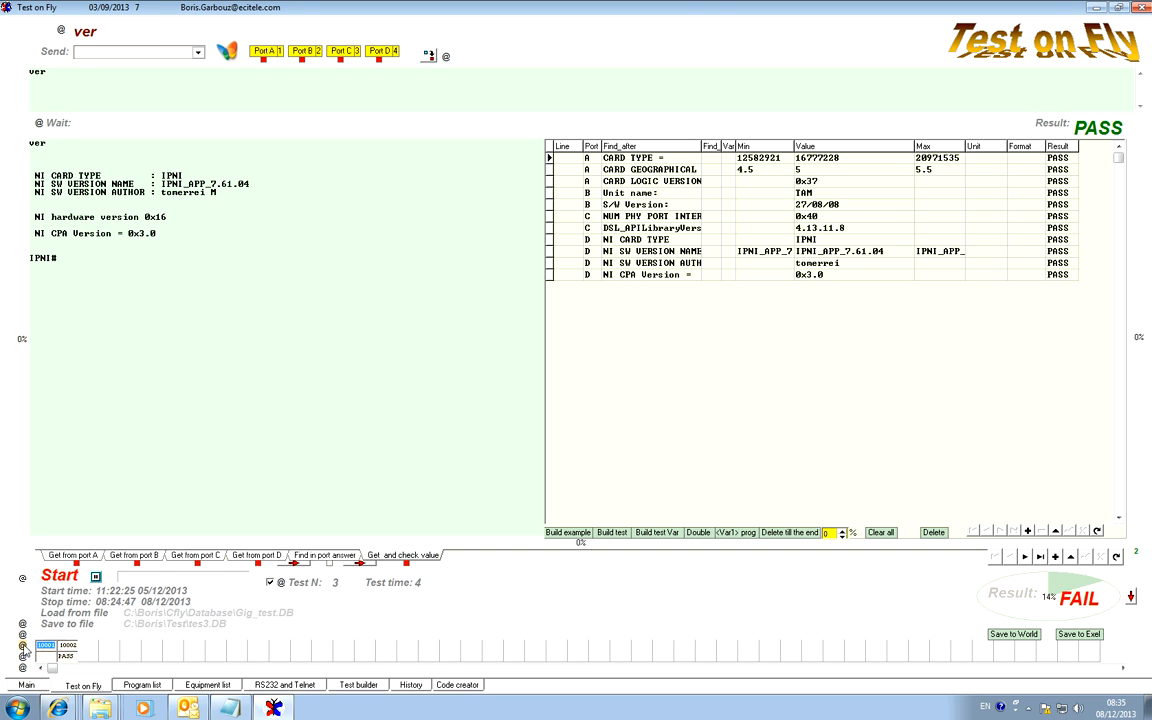
left_click(24, 648)
left_click(71, 652)
left_click(46, 648)
left_click(64, 647)
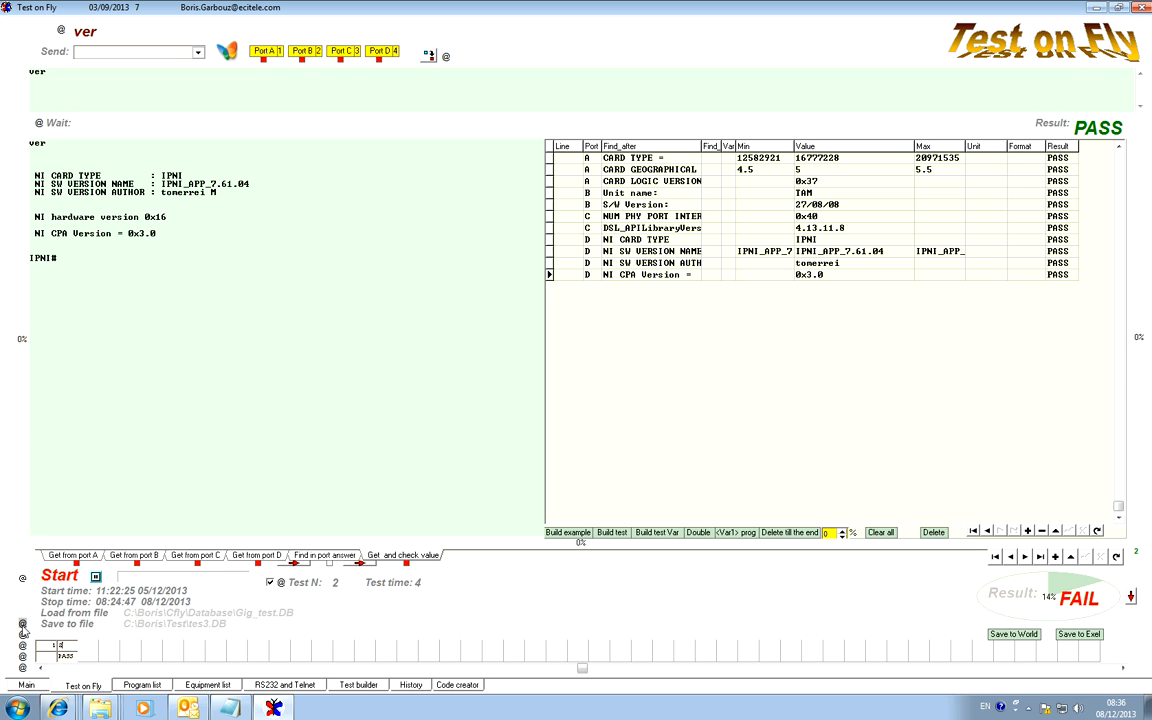
Duplicate test 2 five times, renumber the tests, and review tests 7, 6, 5 and 4.
left_click(24, 635)
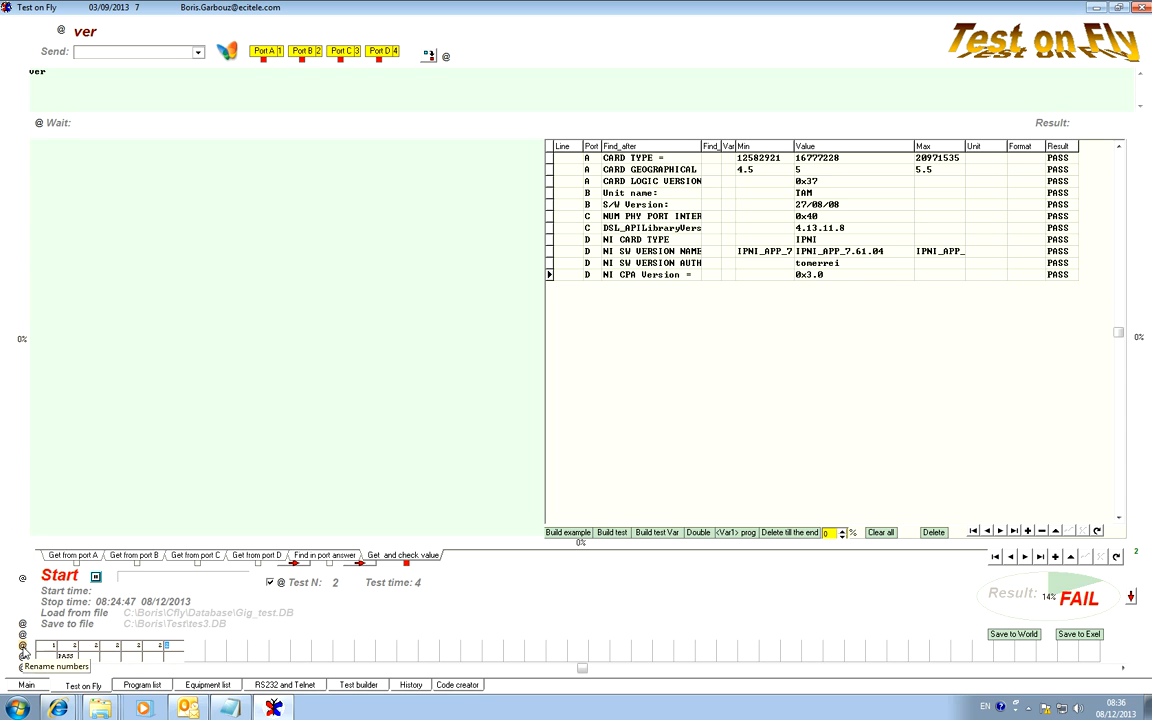
left_click(23, 648)
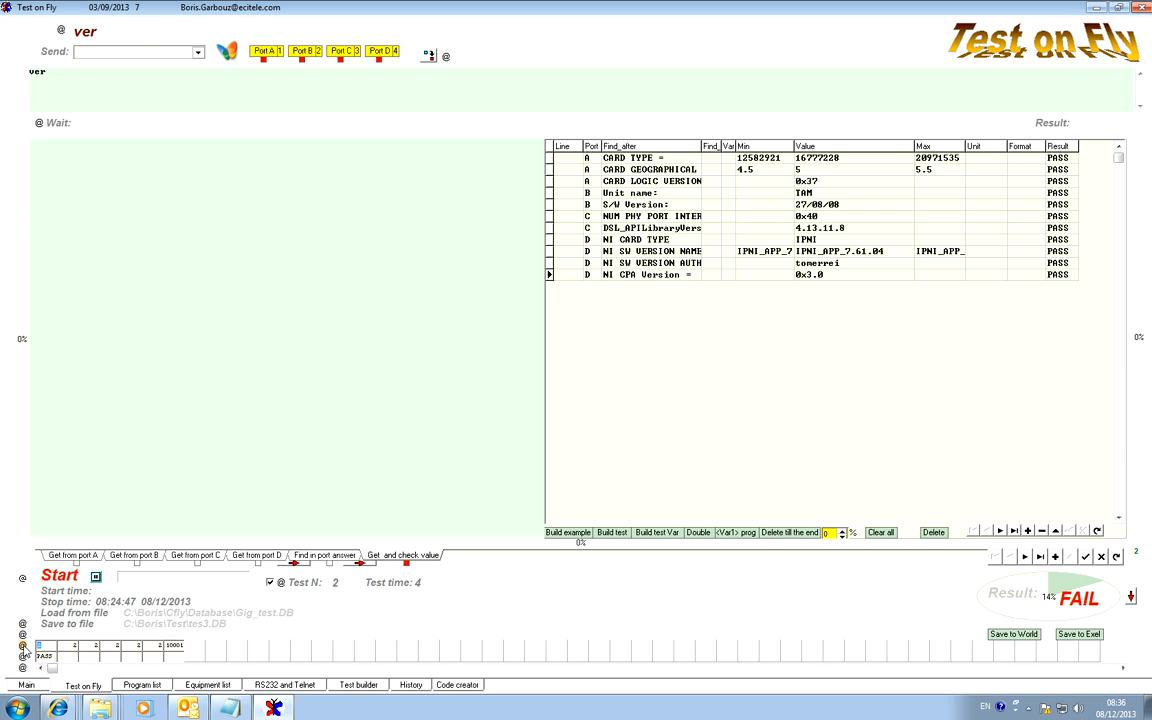
left_click(173, 648)
left_click(154, 648)
left_click(131, 648)
left_click(105, 648)
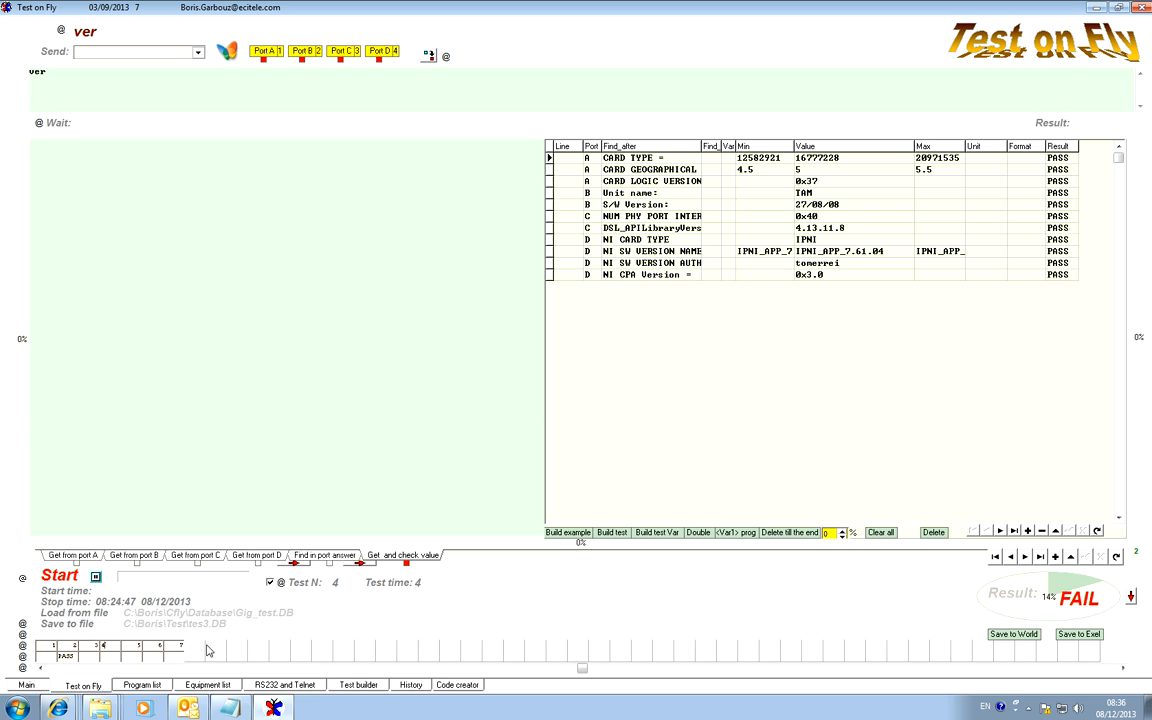
Clear the Test builder's buffer table and insert the fifth main-table test into it.
left_click(360, 685)
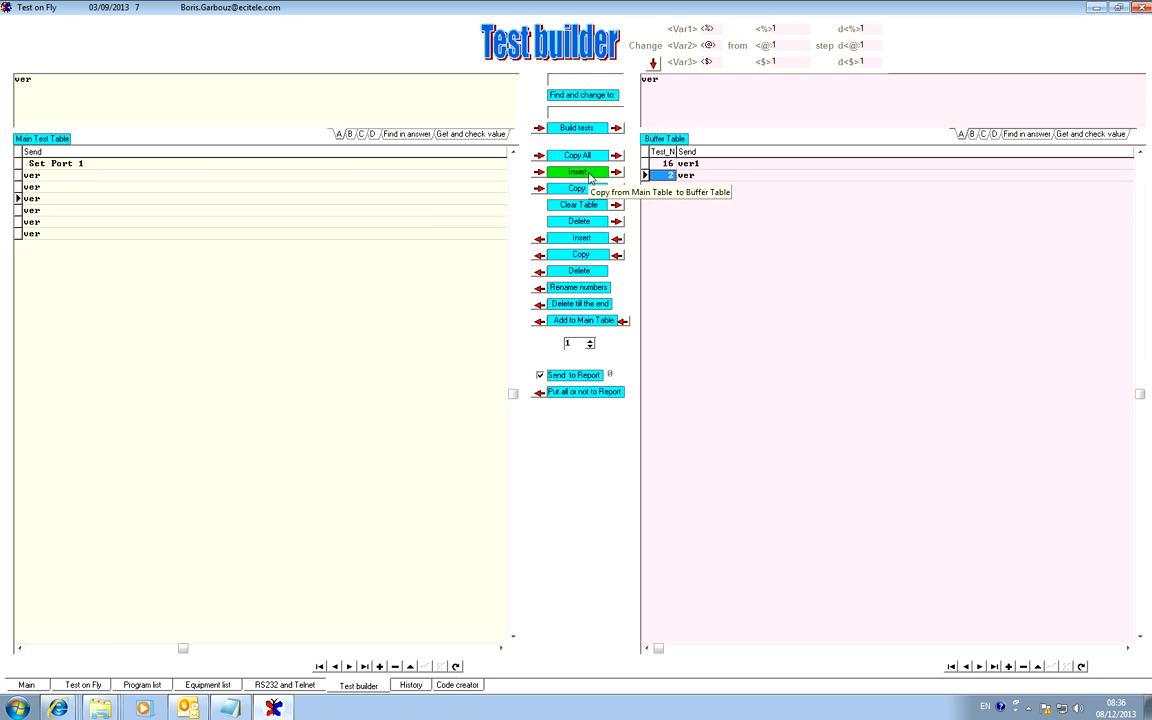
left_click(586, 207)
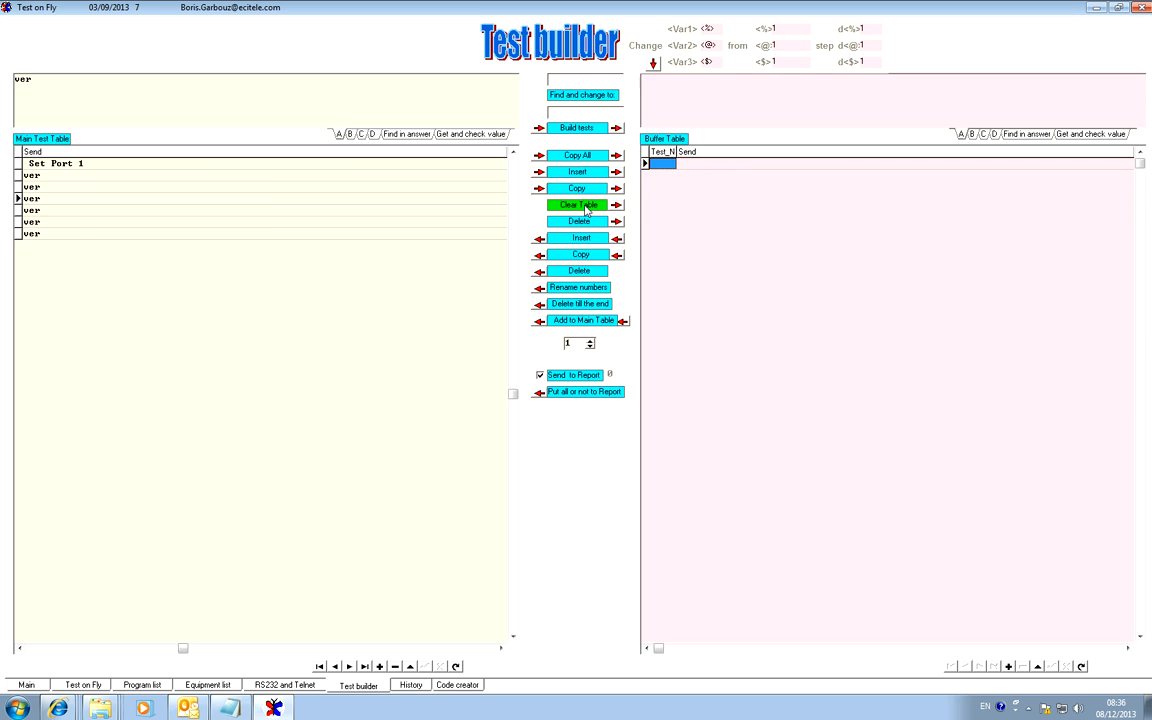
left_click(30, 210)
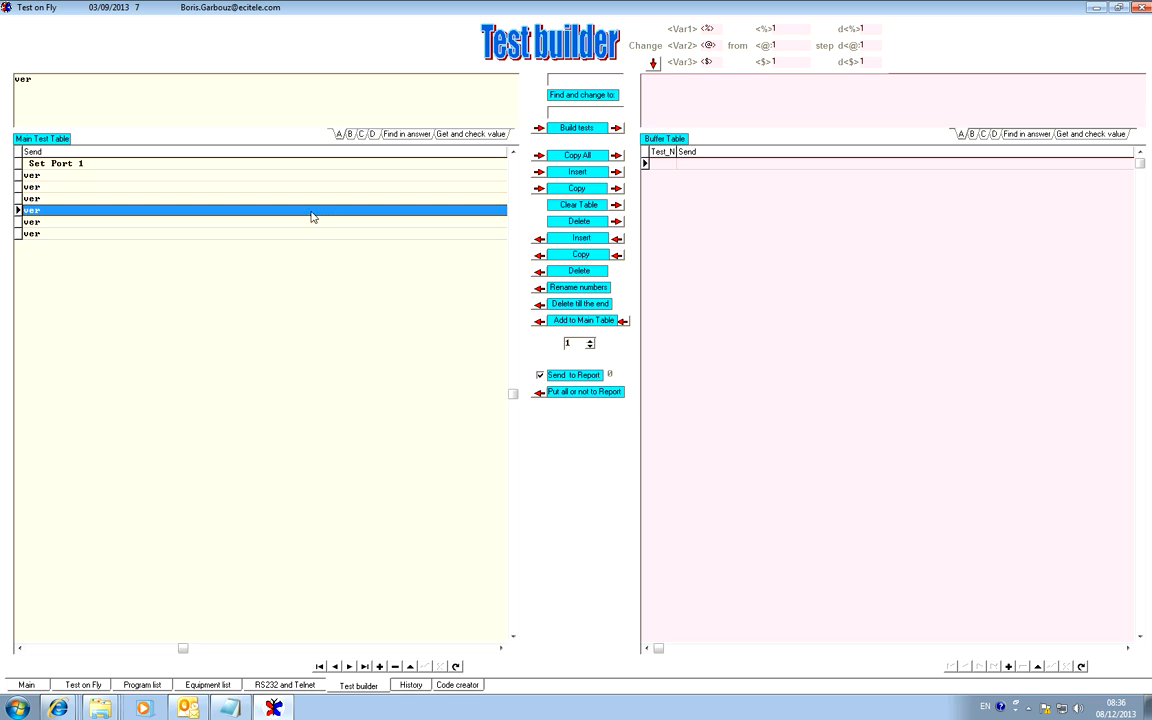
left_click(604, 175)
Rename the test in the buffer table to ver1 and add three copies of it to the end of the main table.
left_click(709, 163)
left_click(681, 163)
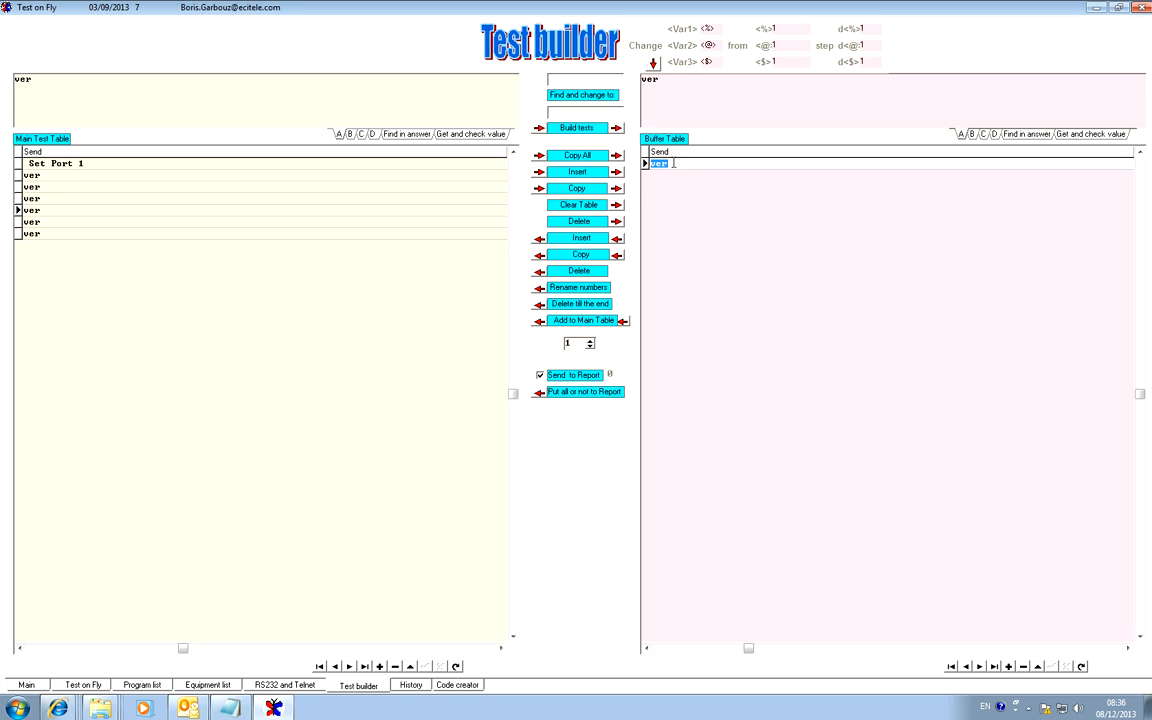
left_click(674, 163)
type("1")
left_click(1051, 666)
left_click(568, 343)
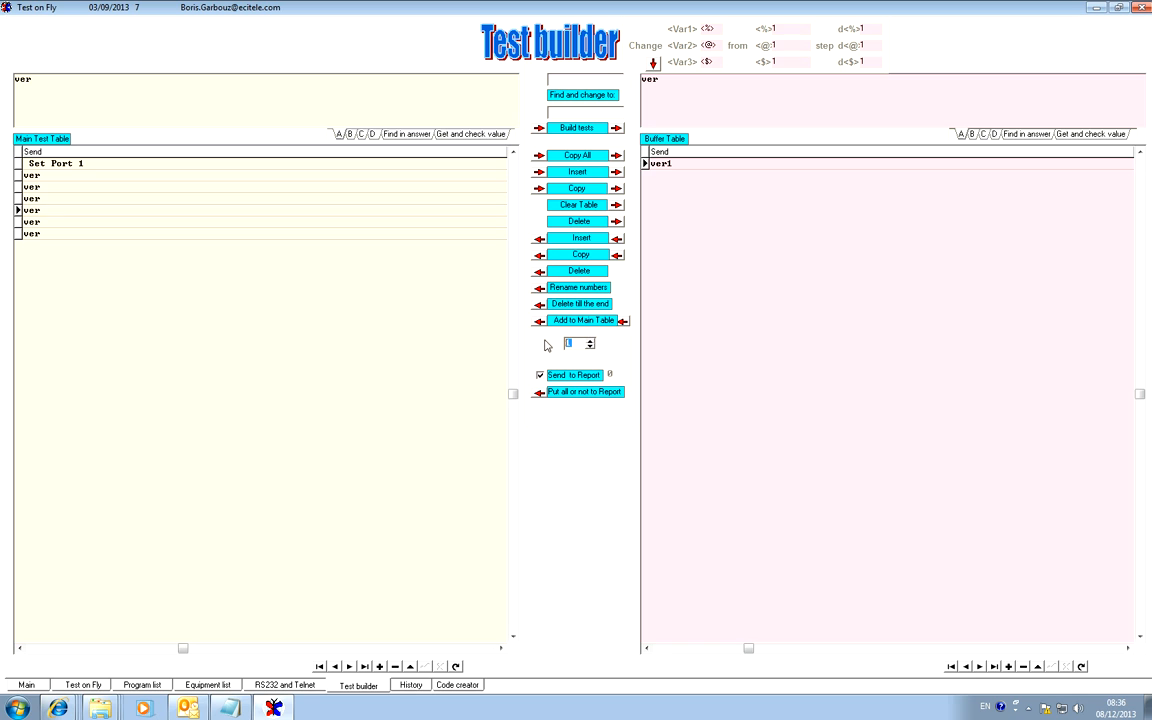
left_click(552, 320)
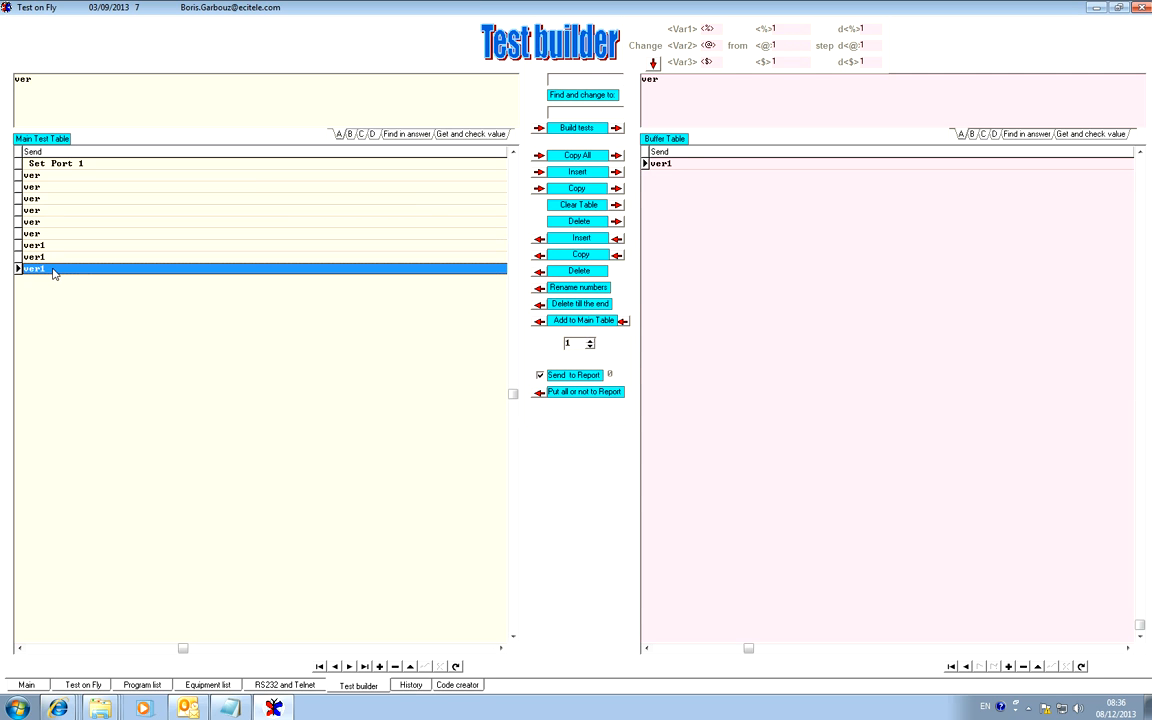
Run all the tests from the Test on Fly page and save the results to Excel with the file name 1.
left_click(82, 685)
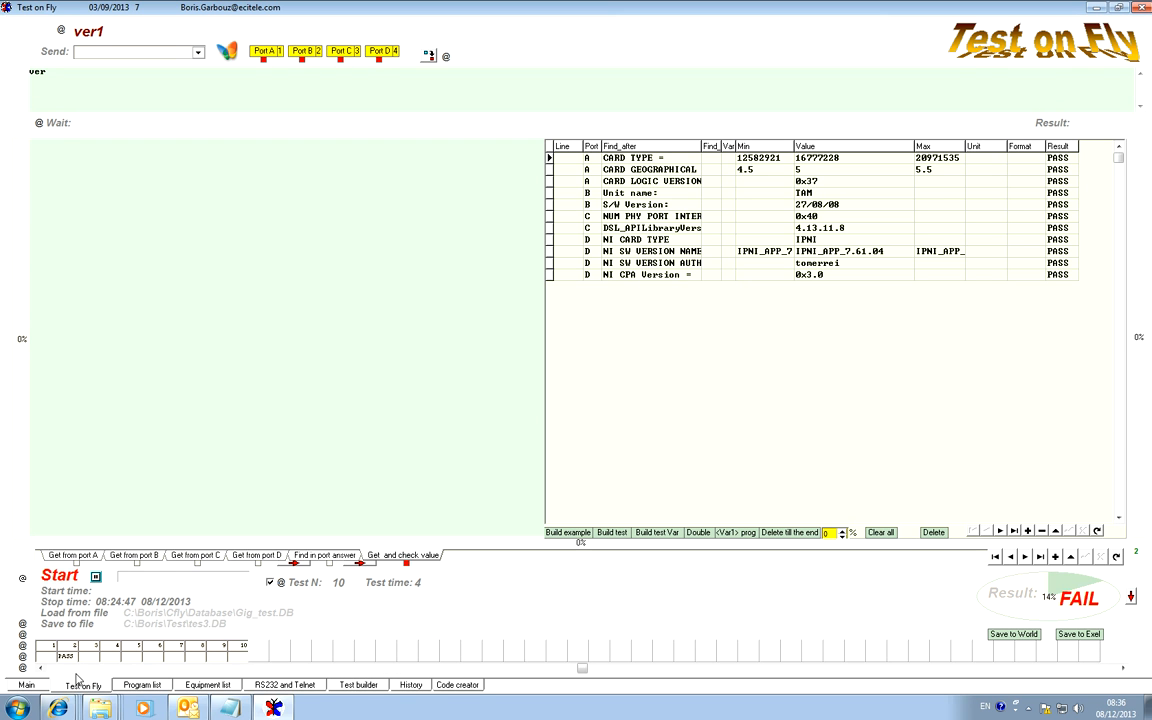
left_click(70, 580)
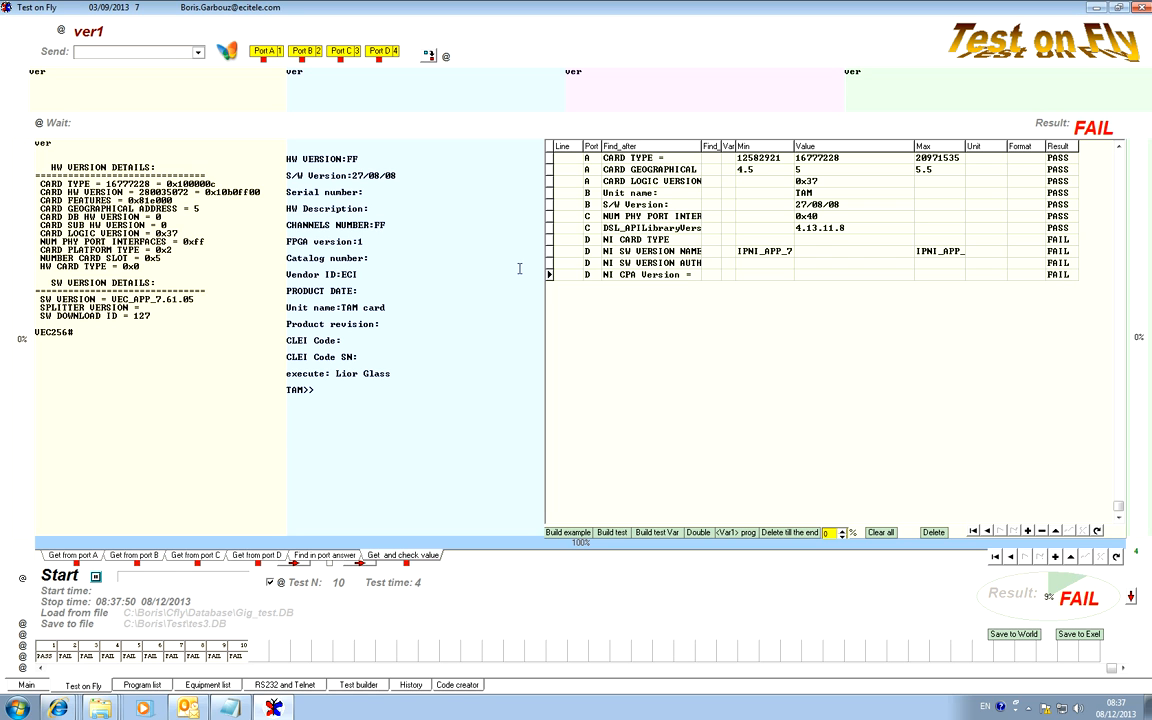
left_click(1087, 641)
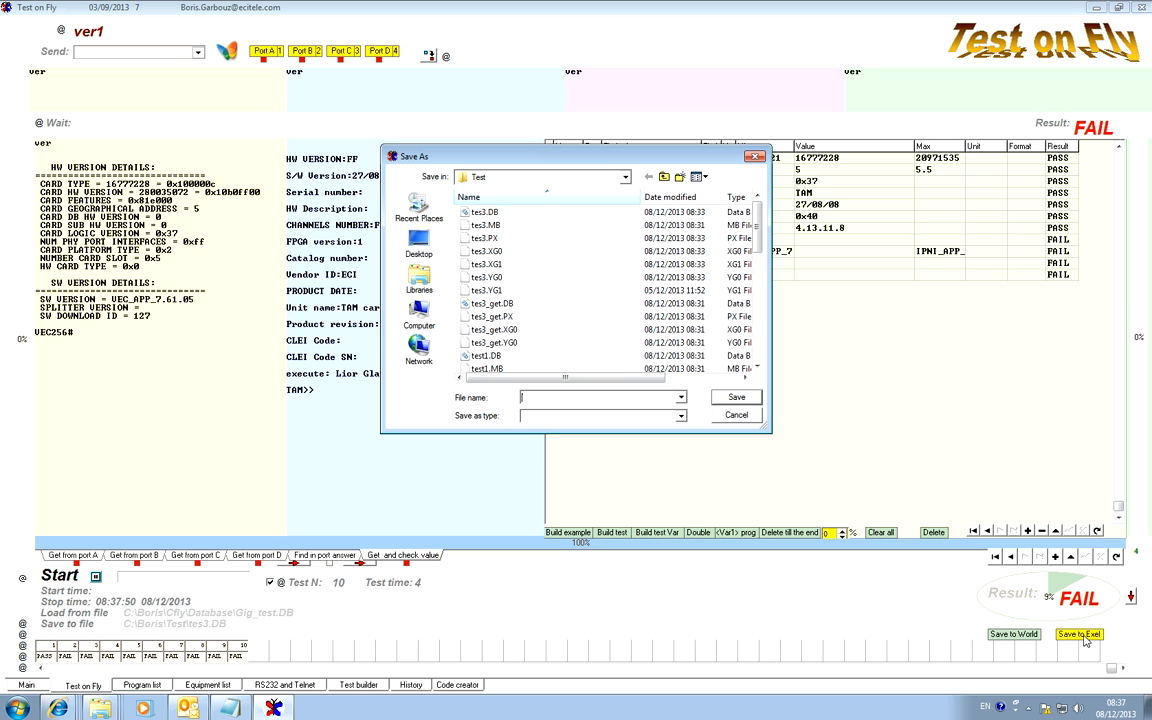
type("1")
left_click(736, 398)
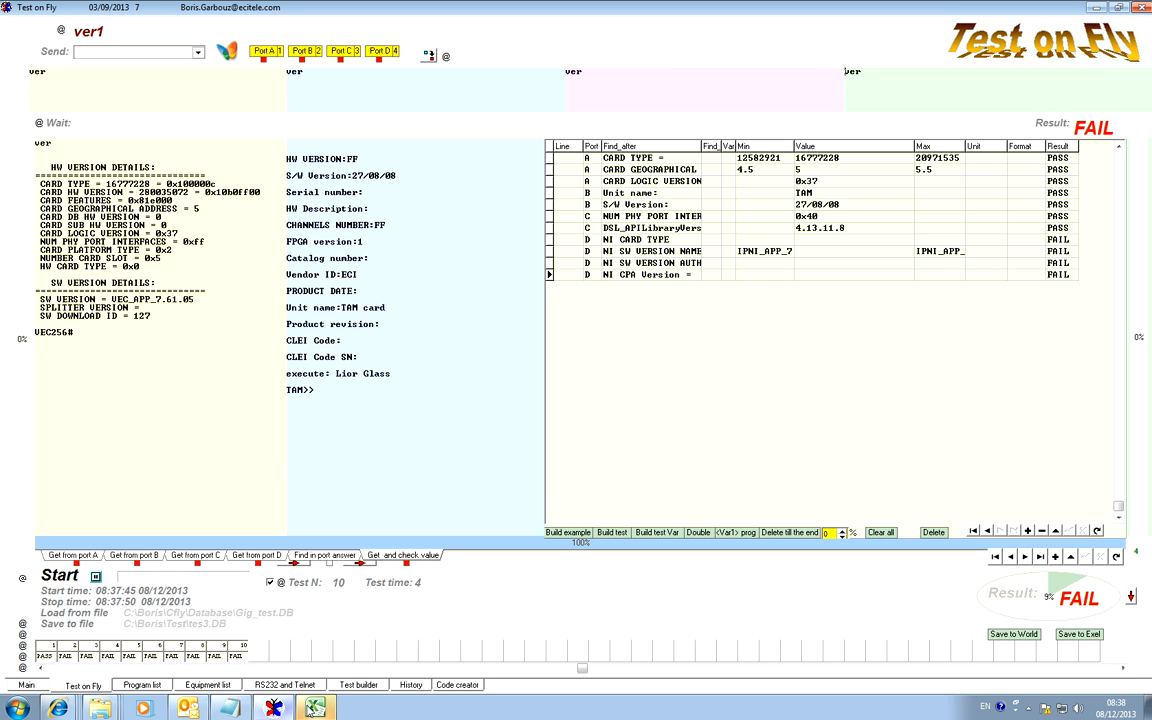
Switch to Excel, compare the ver and ver1 result sheets, and close the workbook without saving.
left_click(315, 708)
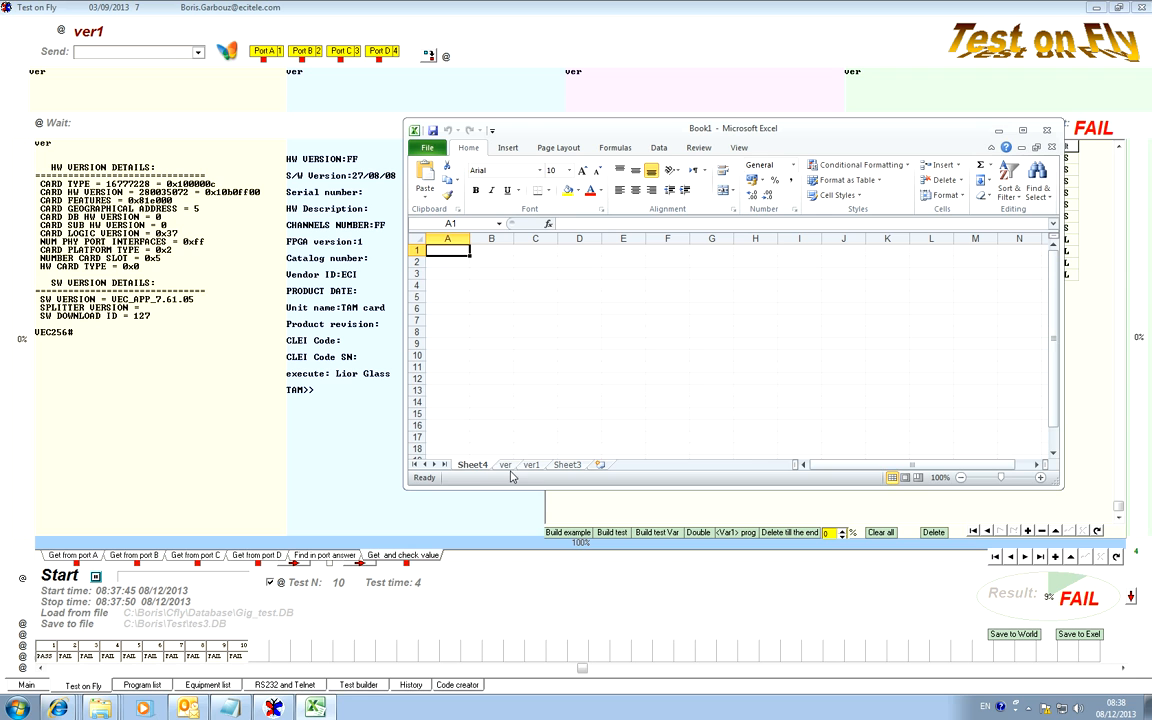
left_click(505, 465)
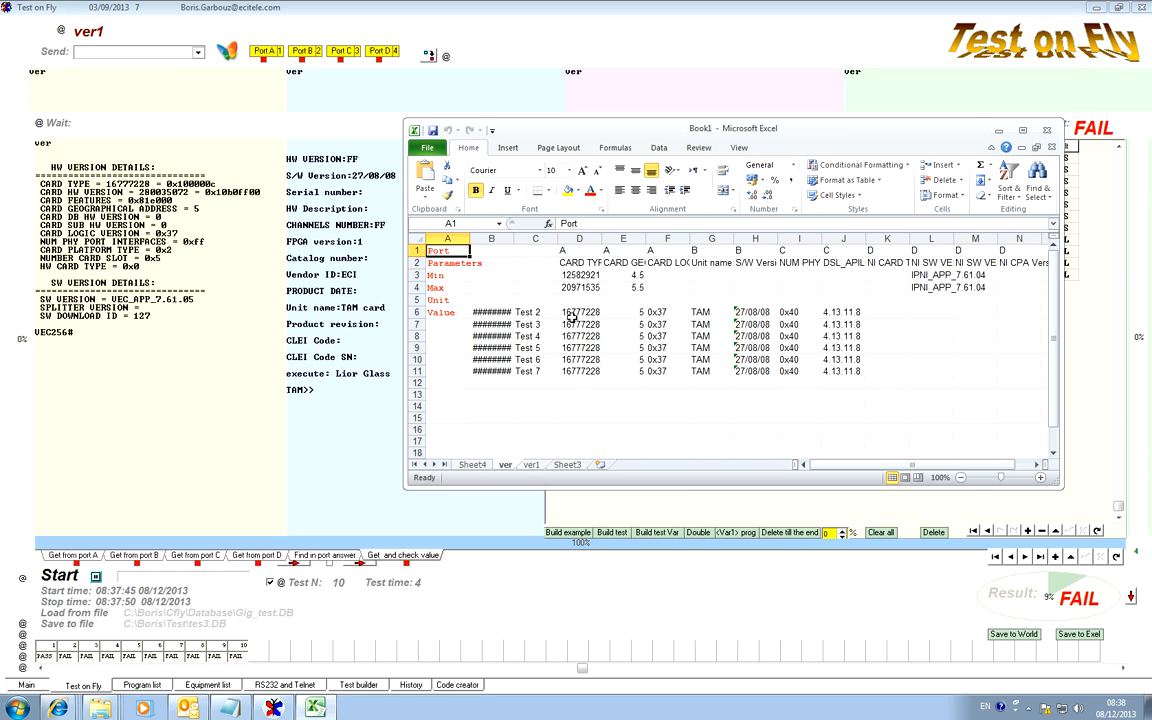
left_click(531, 465)
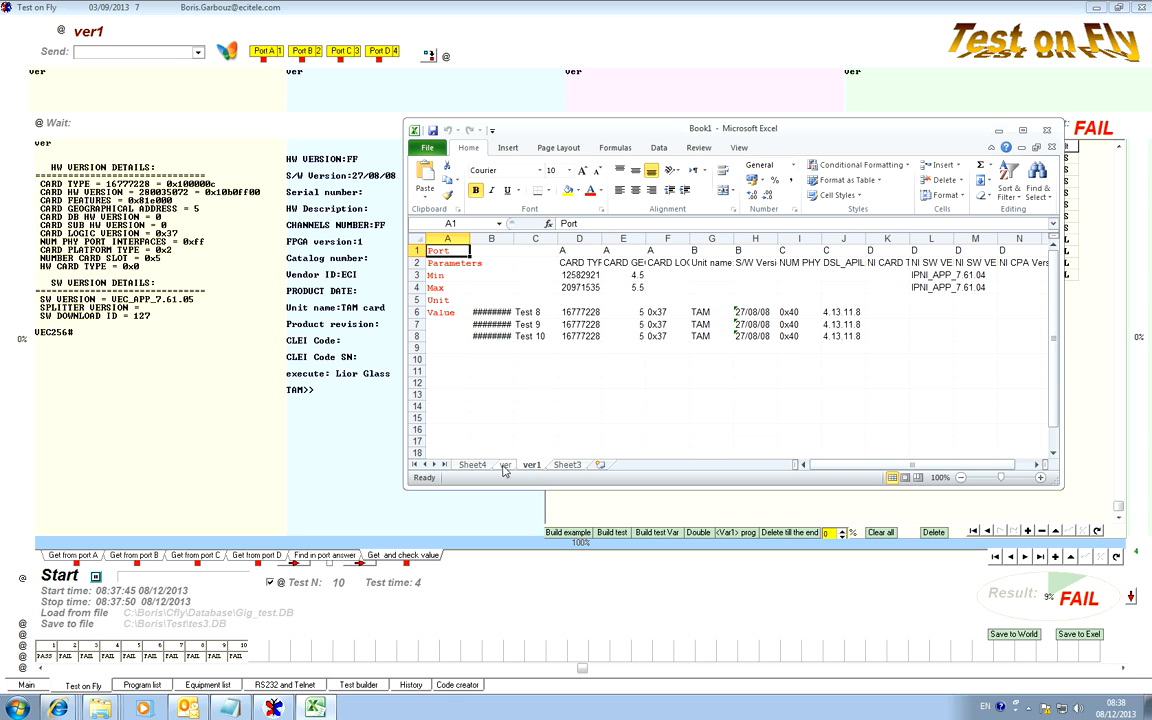
left_click(505, 465)
left_click(531, 465)
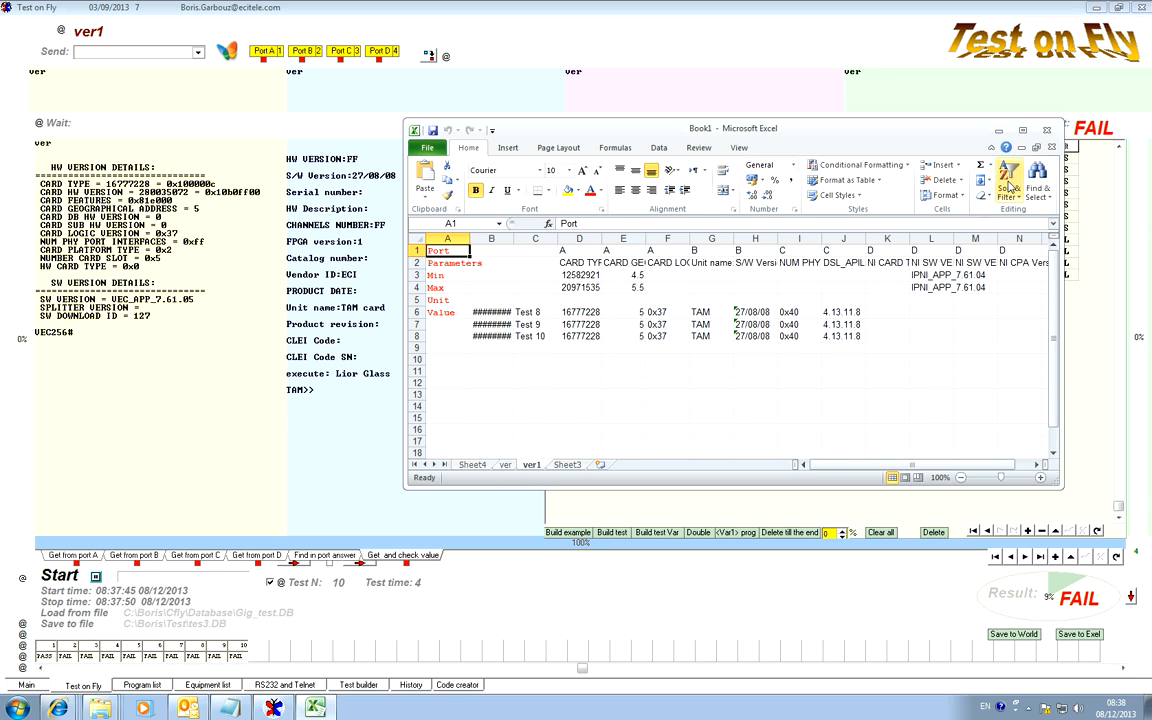
left_click(1048, 130)
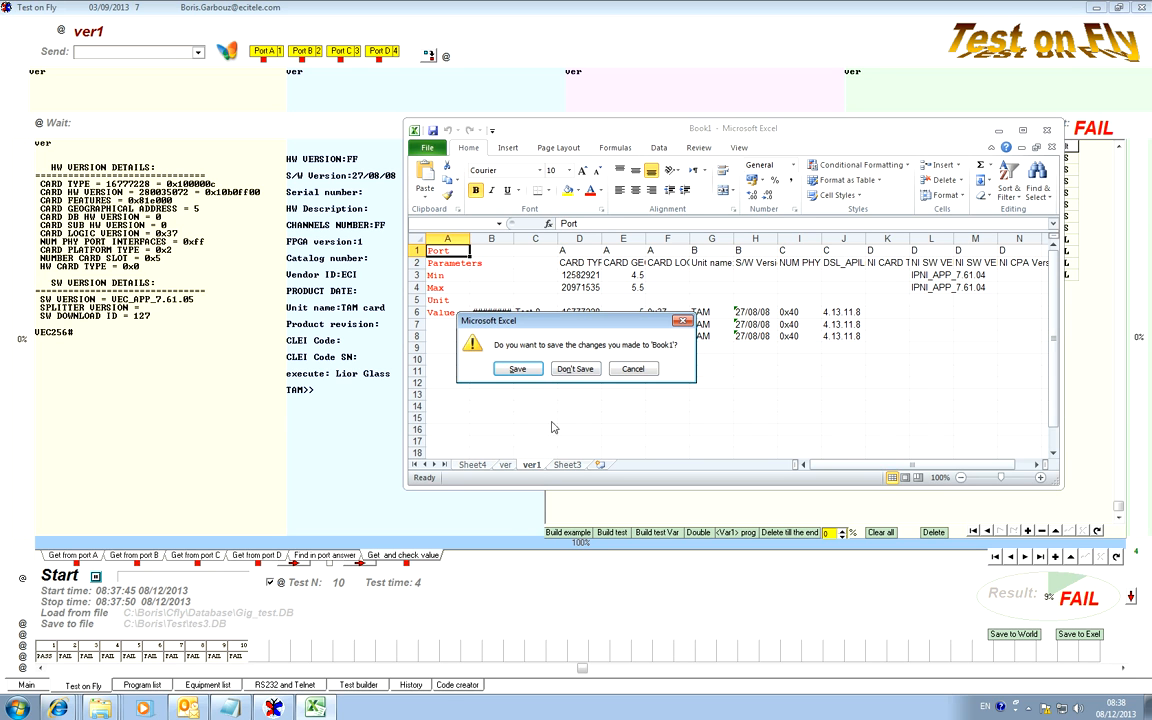
left_click(577, 370)
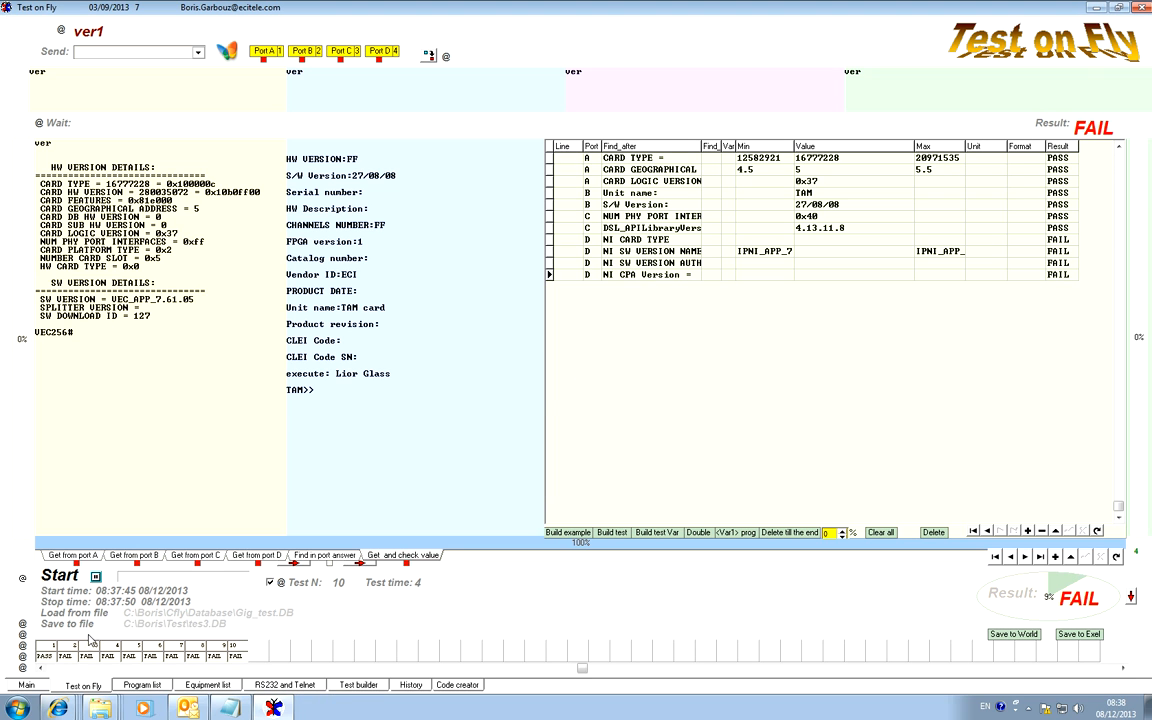
View port C's answer and the side-by-side answers of all four ports for test 10.
left_click(196, 555)
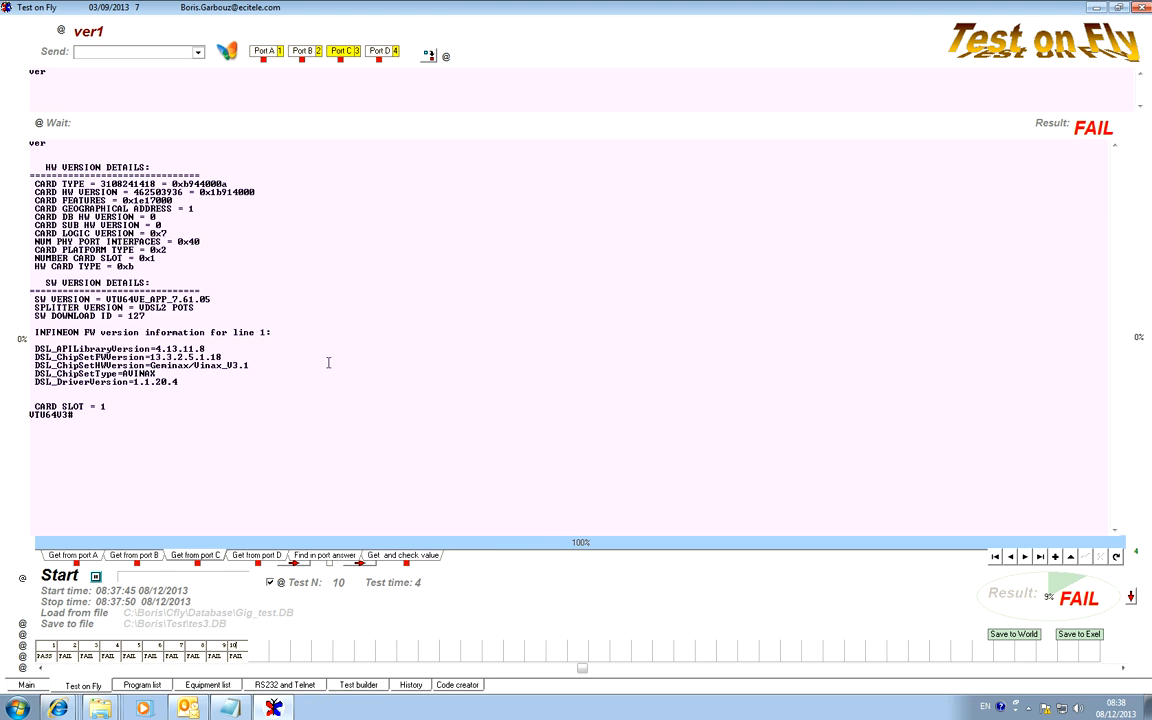
double_click(458, 87)
left_click(233, 652)
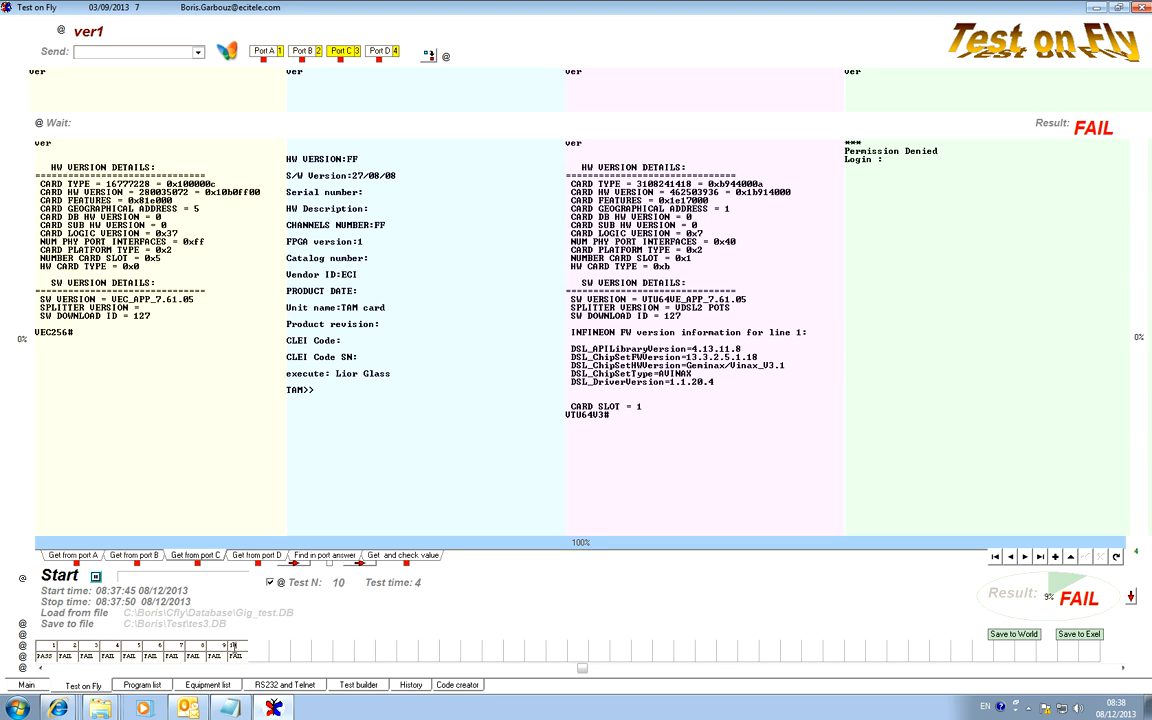
Add a copy of test 10 as test 11 and clear its commands for ports B, C and D.
left_click(22, 645)
left_click(263, 646)
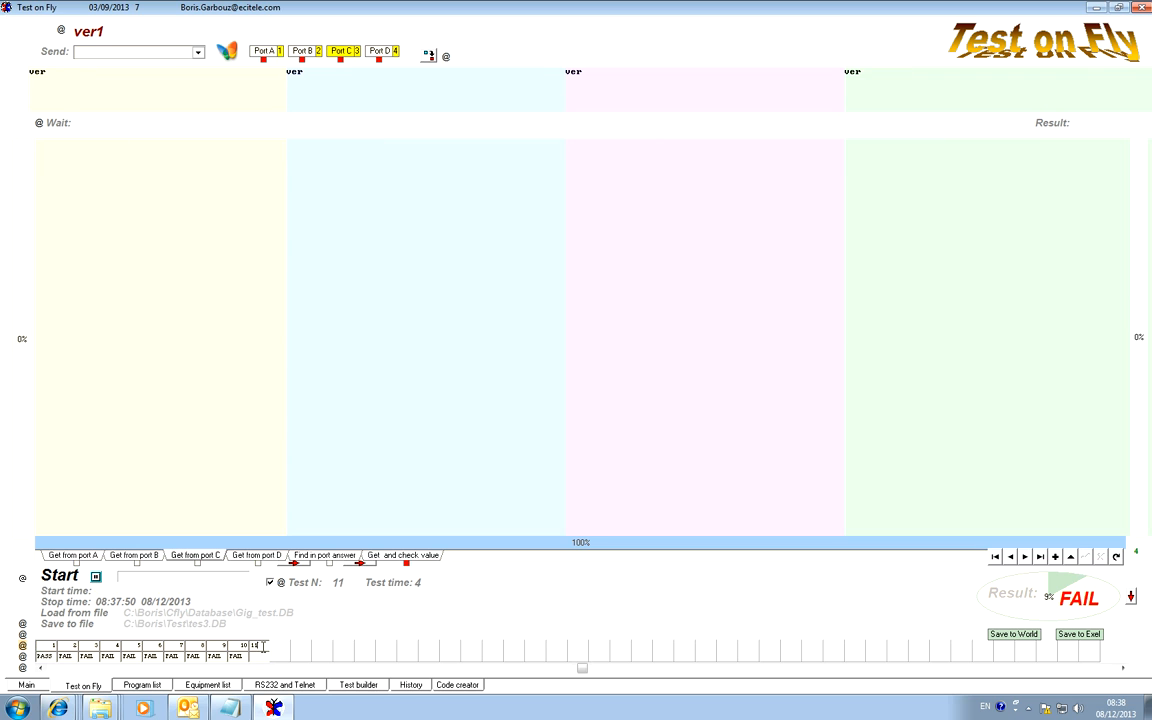
left_click(318, 73)
key("Delete")
left_click_drag(618, 80, 500, 47)
key("Delete")
left_click_drag(873, 110, 743, 51)
key("Delete")
left_click(264, 51)
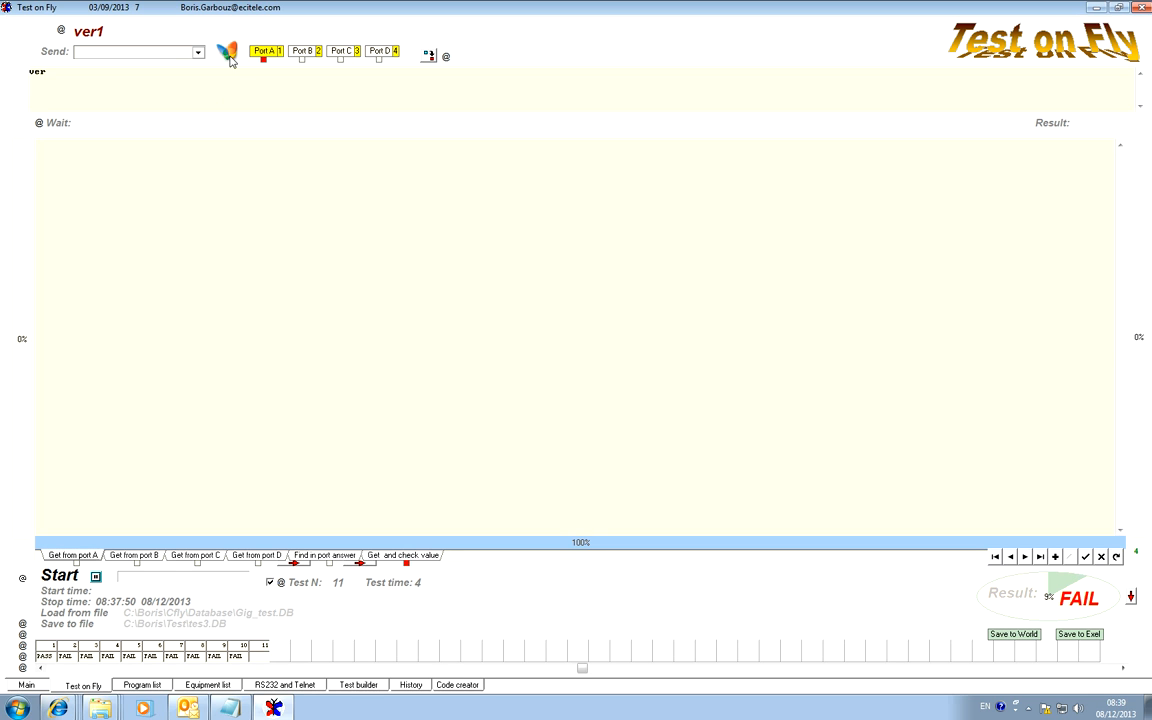
Set test 11's port A command to Save to Exel with the file 12.xlsx in the Test folder, and run the test.
left_click(198, 53)
left_click_drag(201, 76, 202, 104)
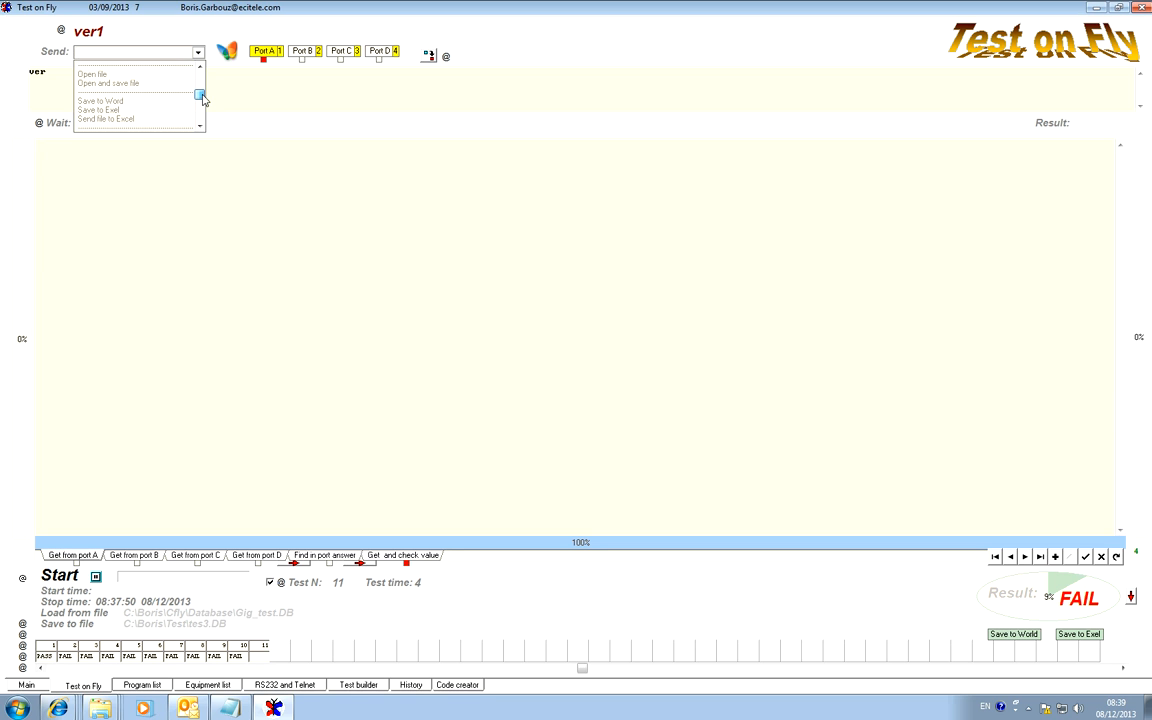
left_click(143, 116)
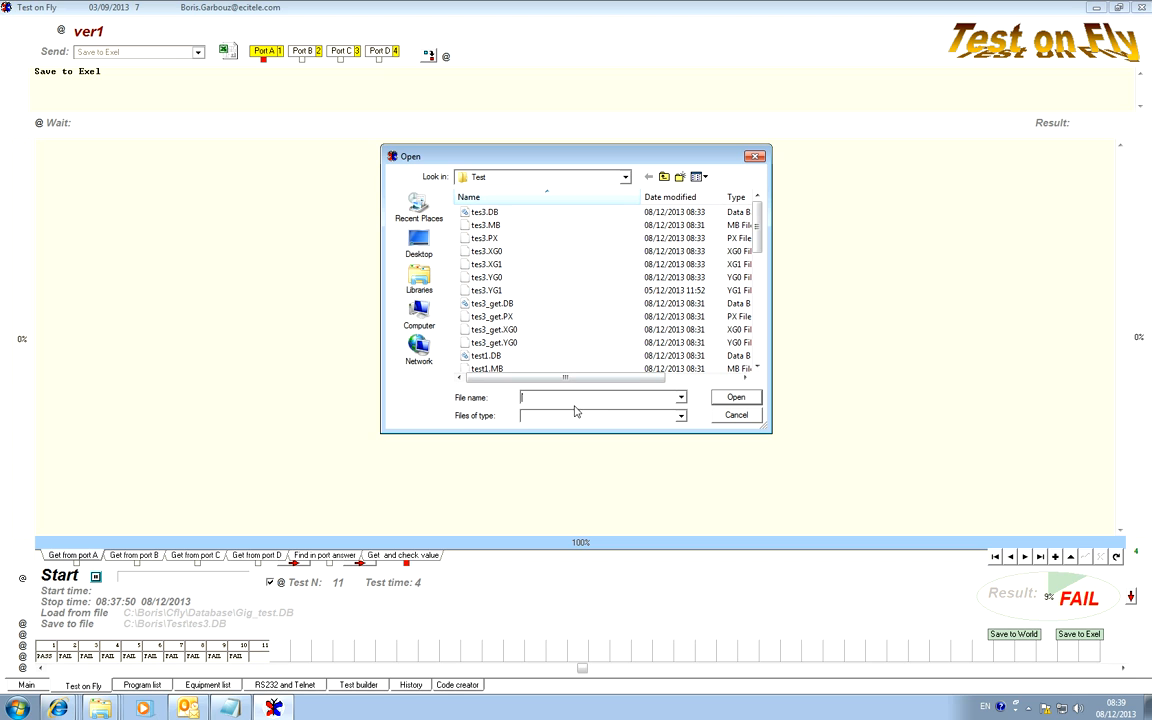
type("12.xlsx")
left_click(745, 397)
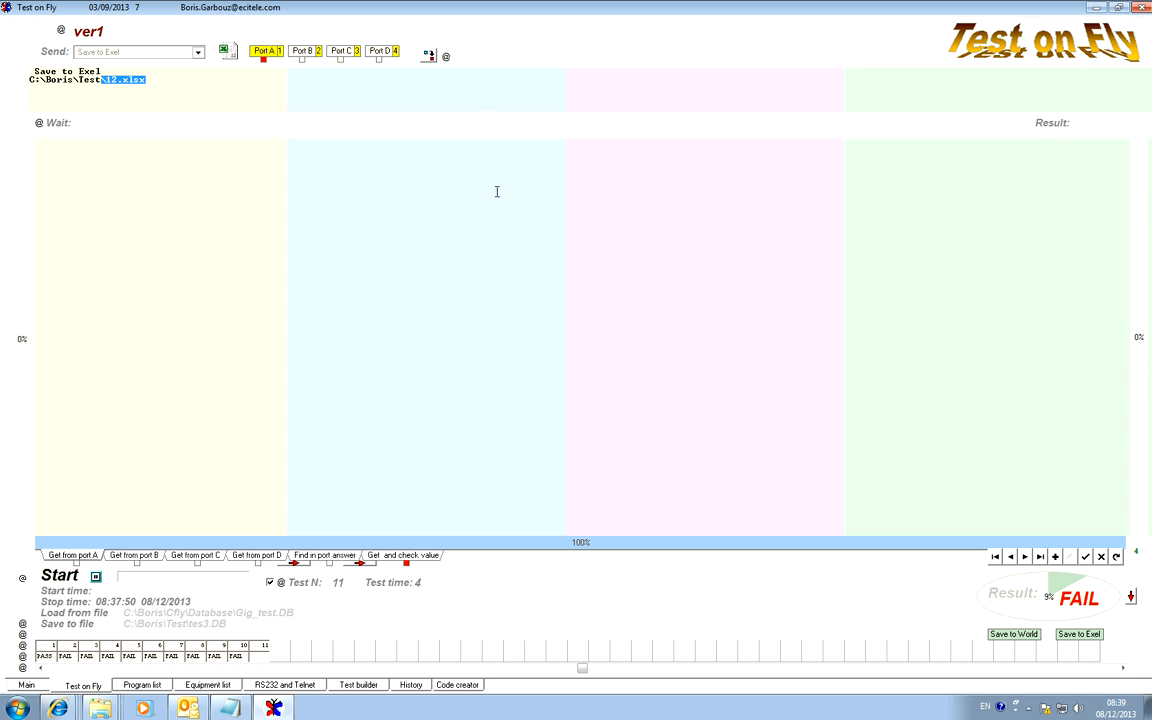
left_click(55, 52)
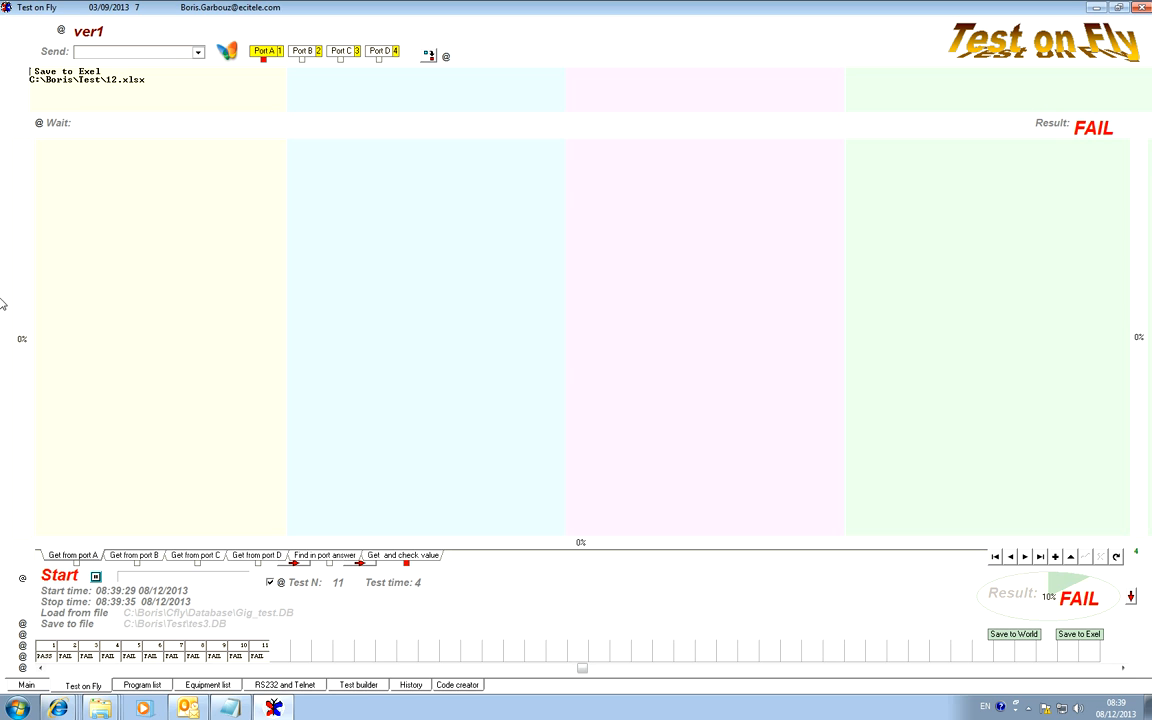
Copy the Test folder path from test 11's port A command and open that folder in Windows Explorer.
mouse_move(112, 712)
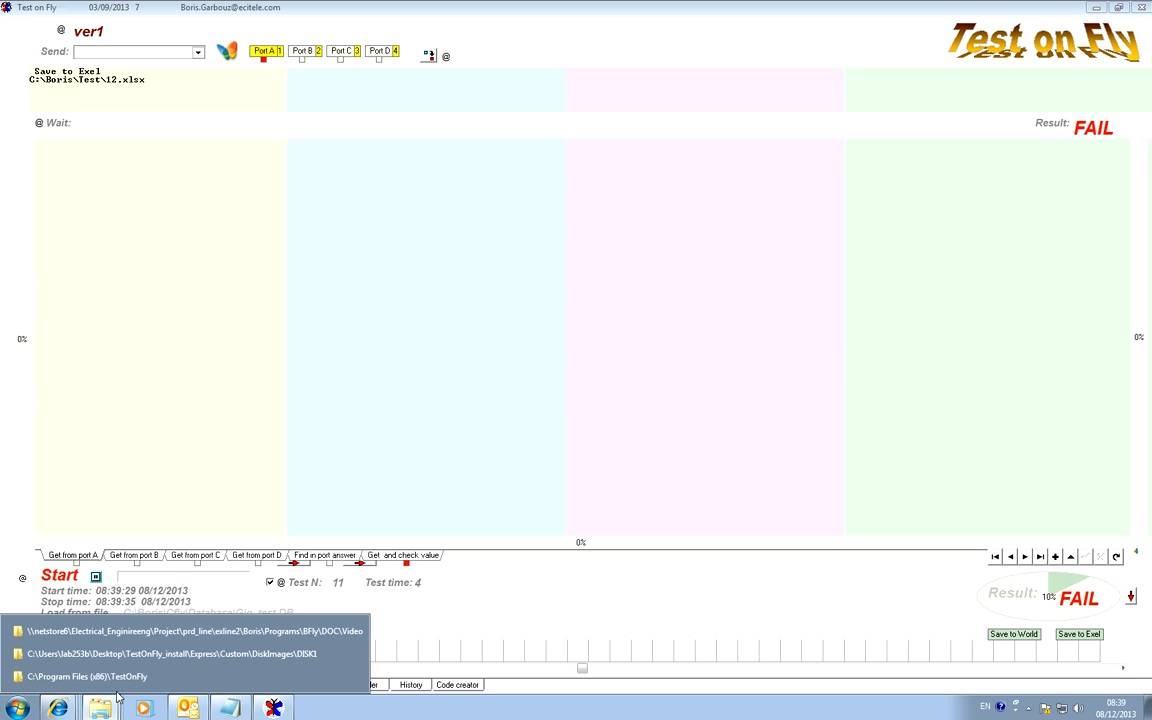
left_click_drag(103, 79, 26, 84)
key("ctrl+c")
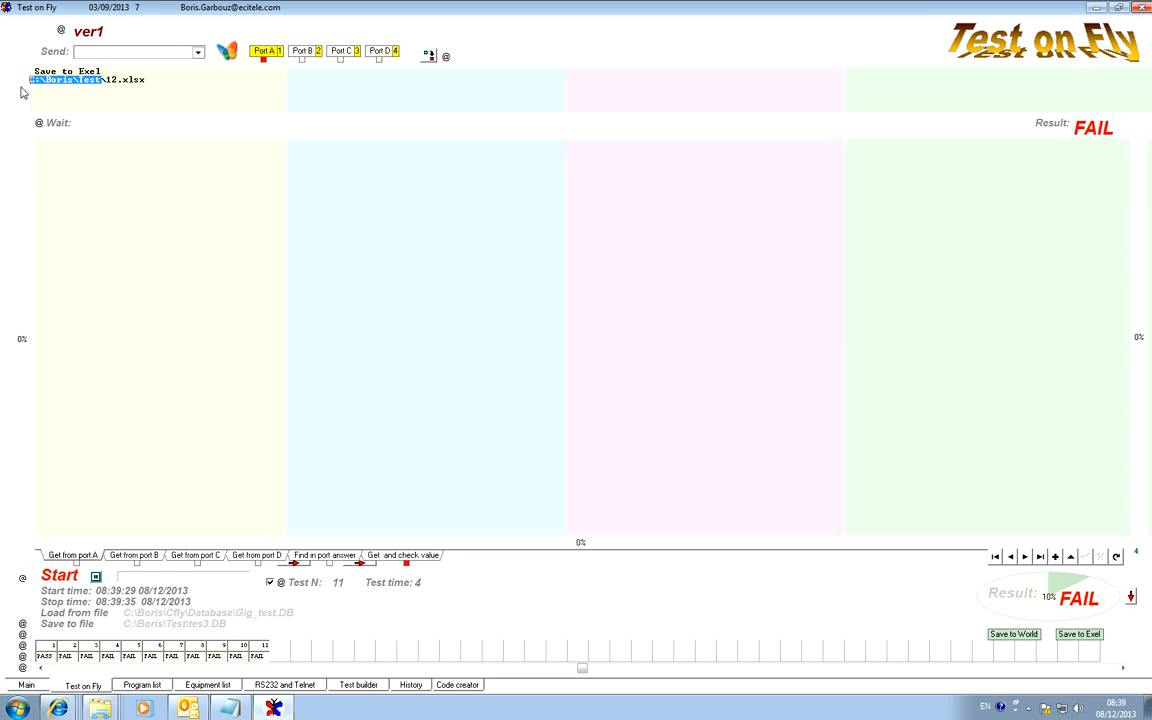
left_click(102, 708)
left_click(120, 678)
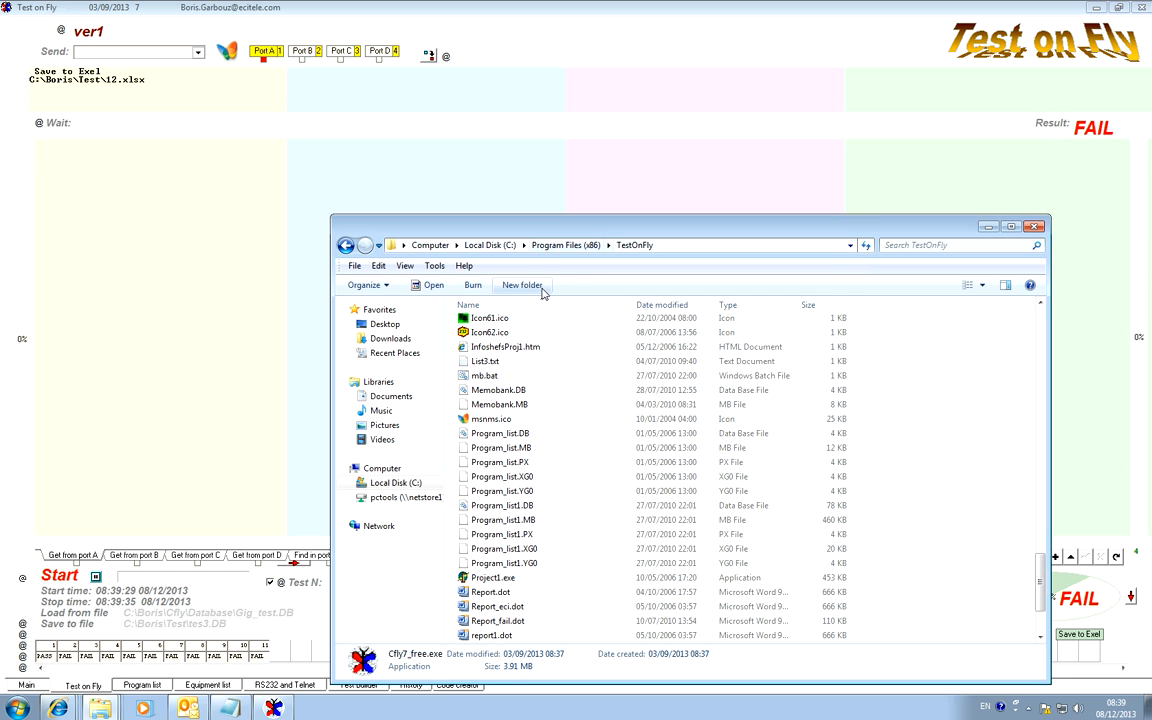
left_click(692, 250)
key("ctrl+v")
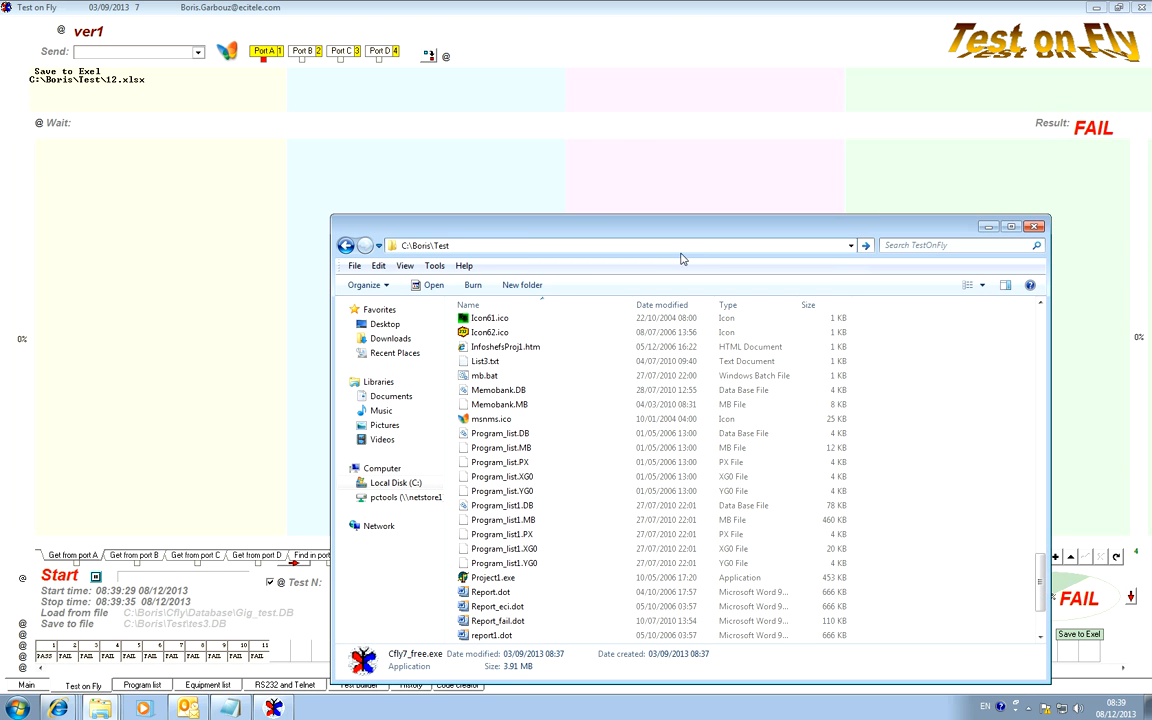
key("Return")
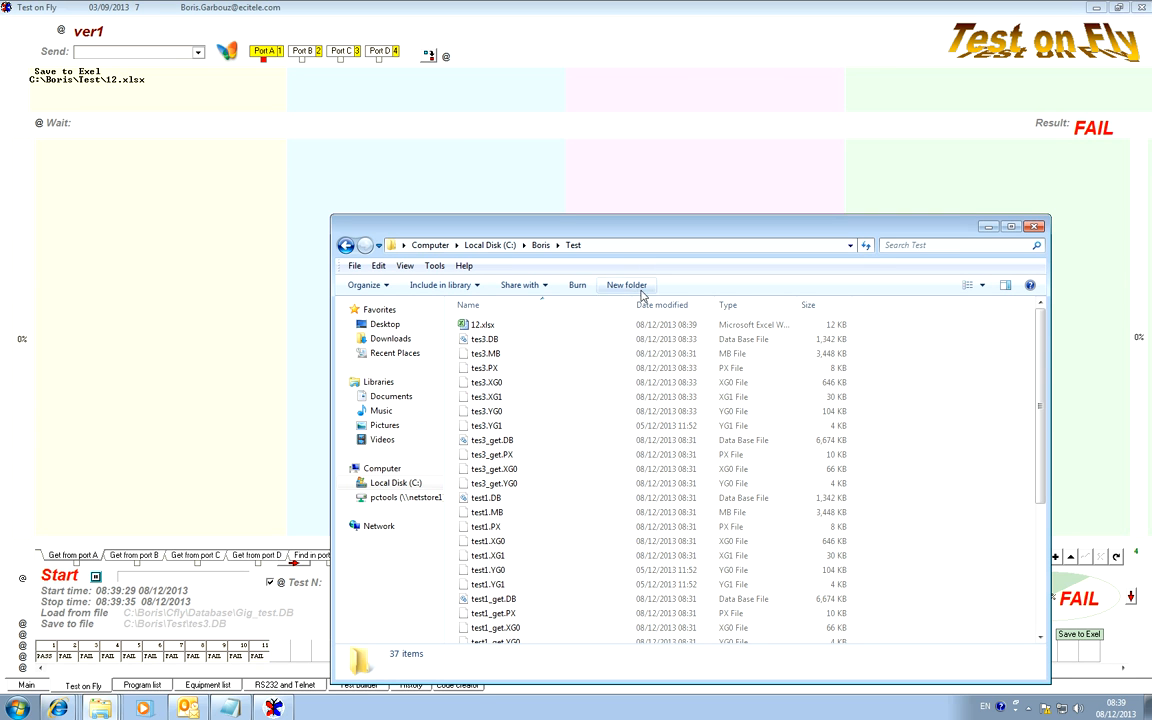
Open 12.xlsx in Excel, view its ver and ver1 result sheets, and close the workbook and the folder window.
double_click(484, 326)
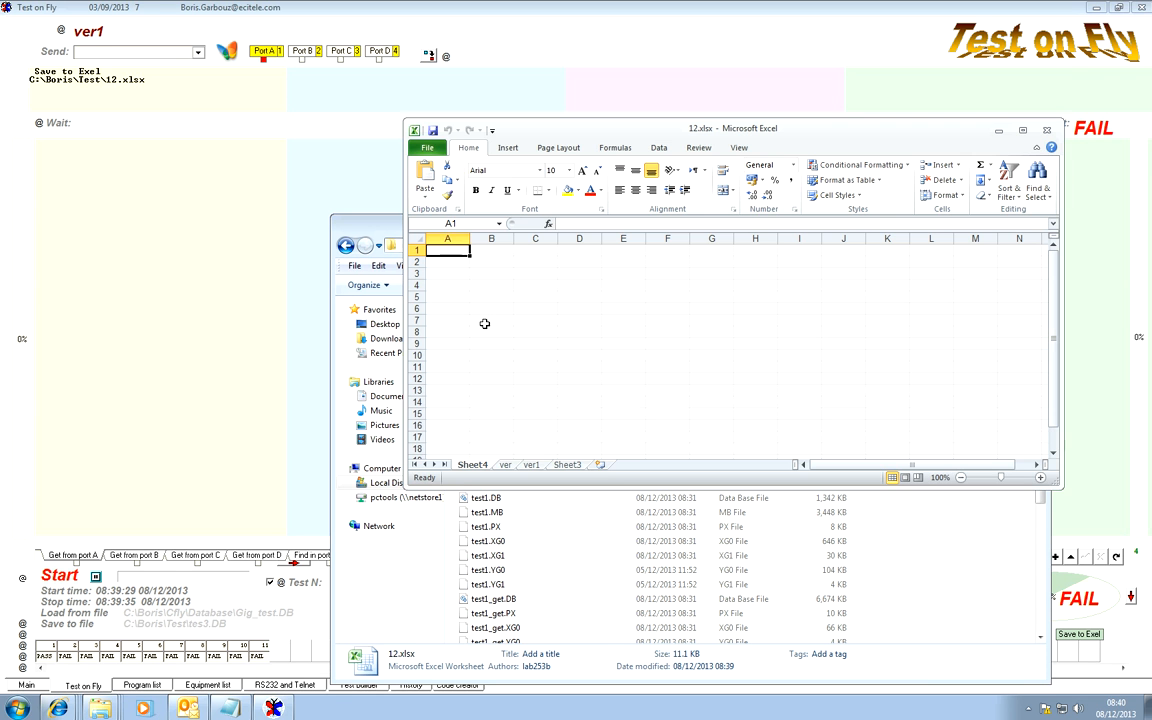
left_click(532, 465)
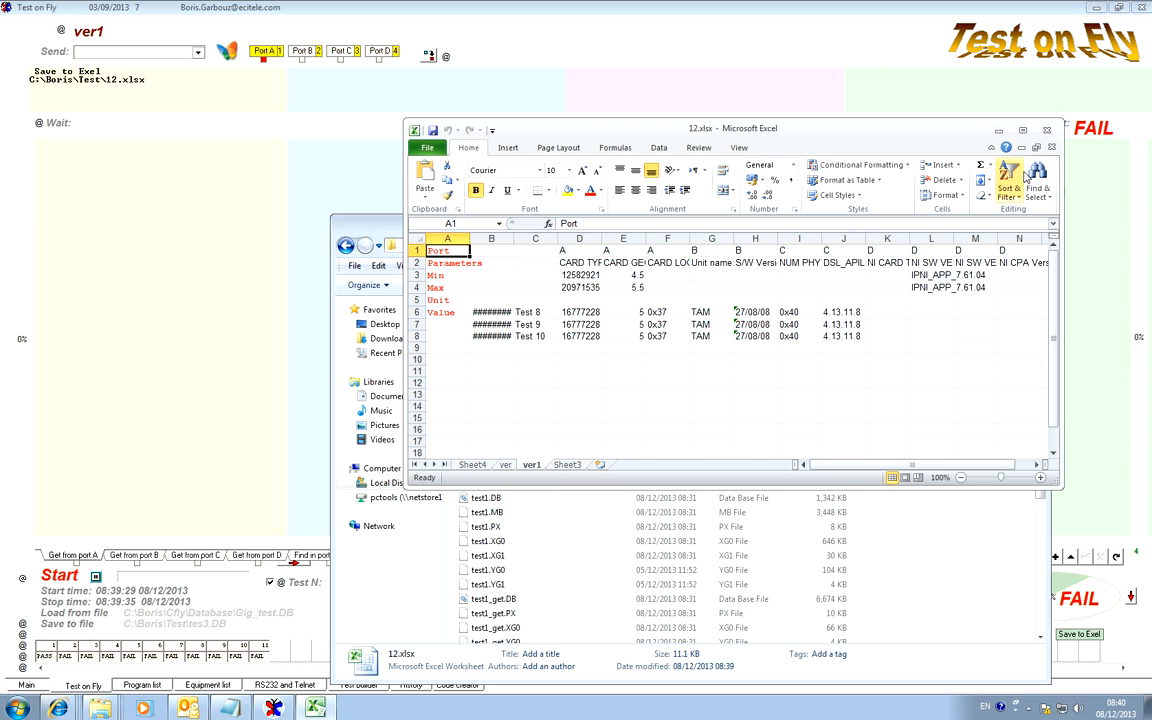
left_click(1046, 129)
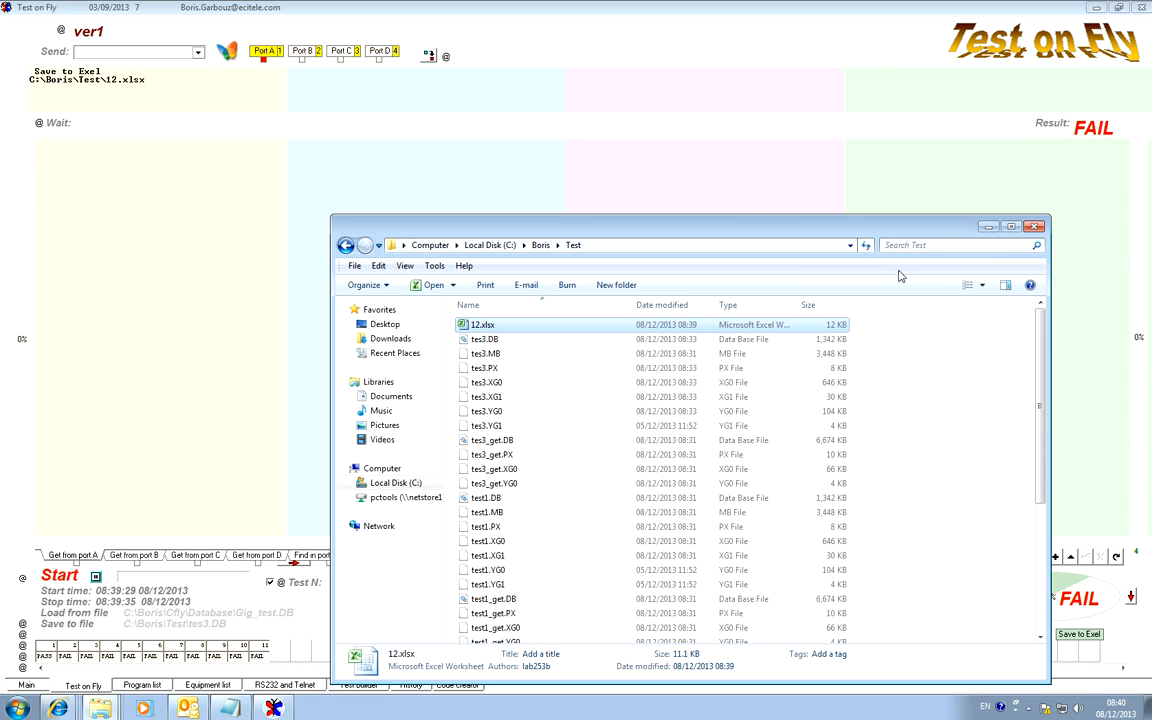
left_click(1035, 228)
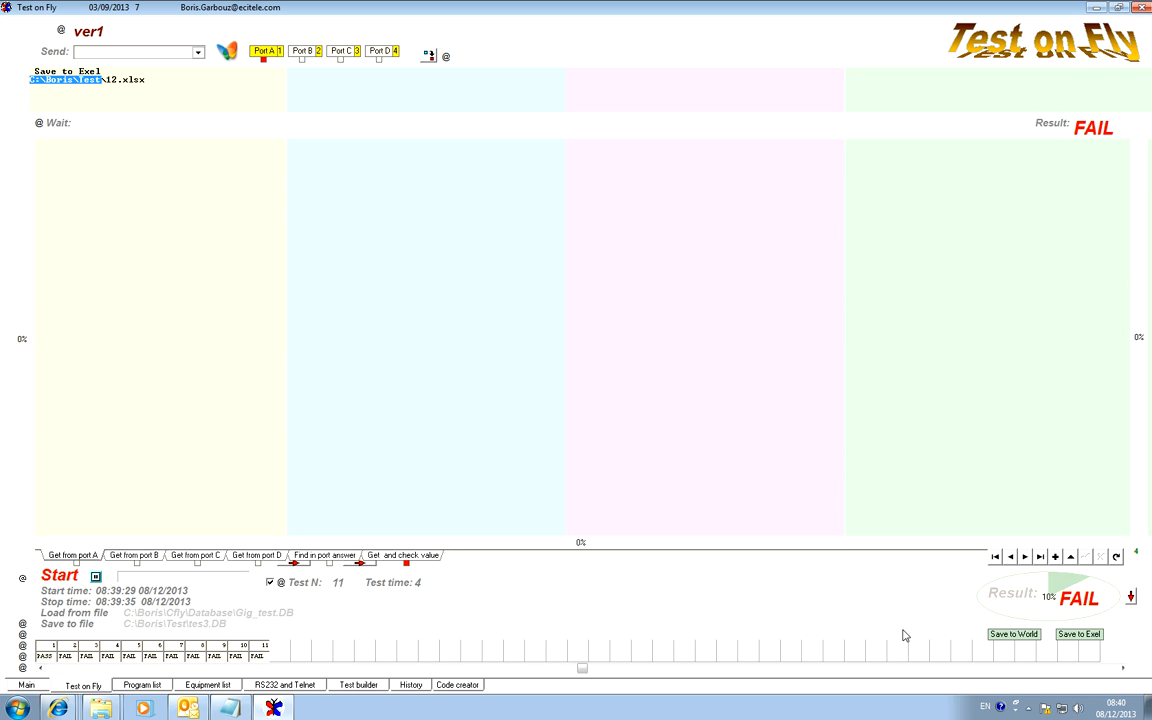
Save the test results with Save to World under the file name 13 in the Test folder.
left_click(1018, 636)
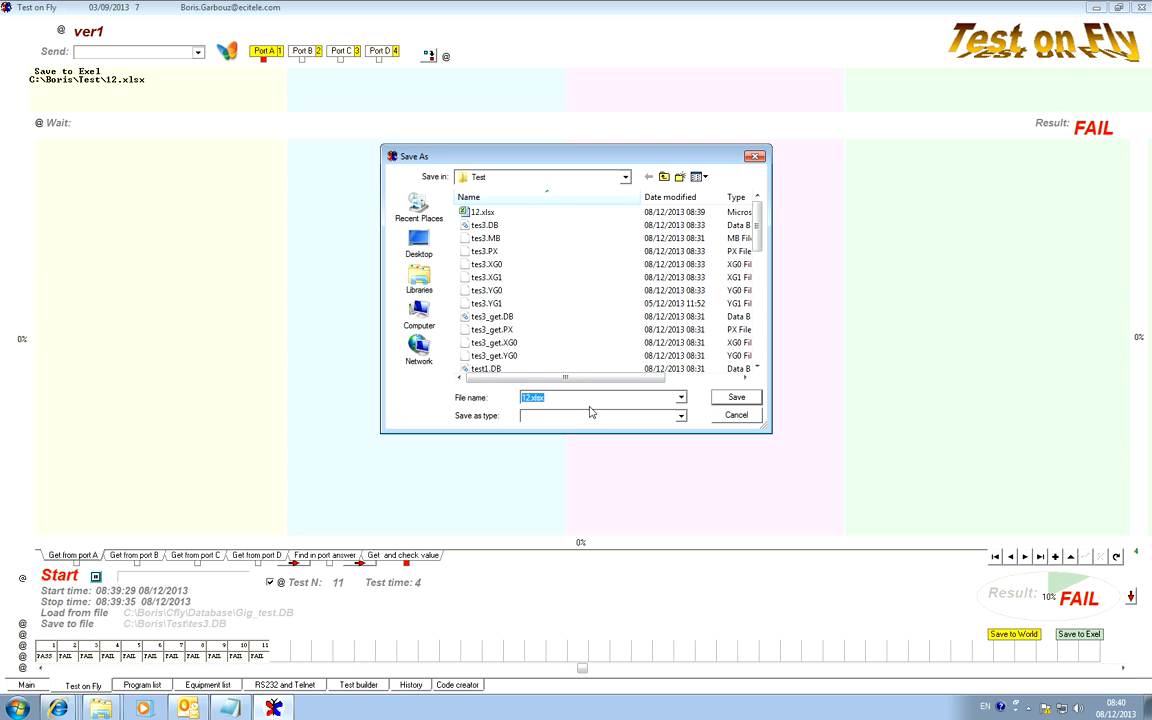
type("12")
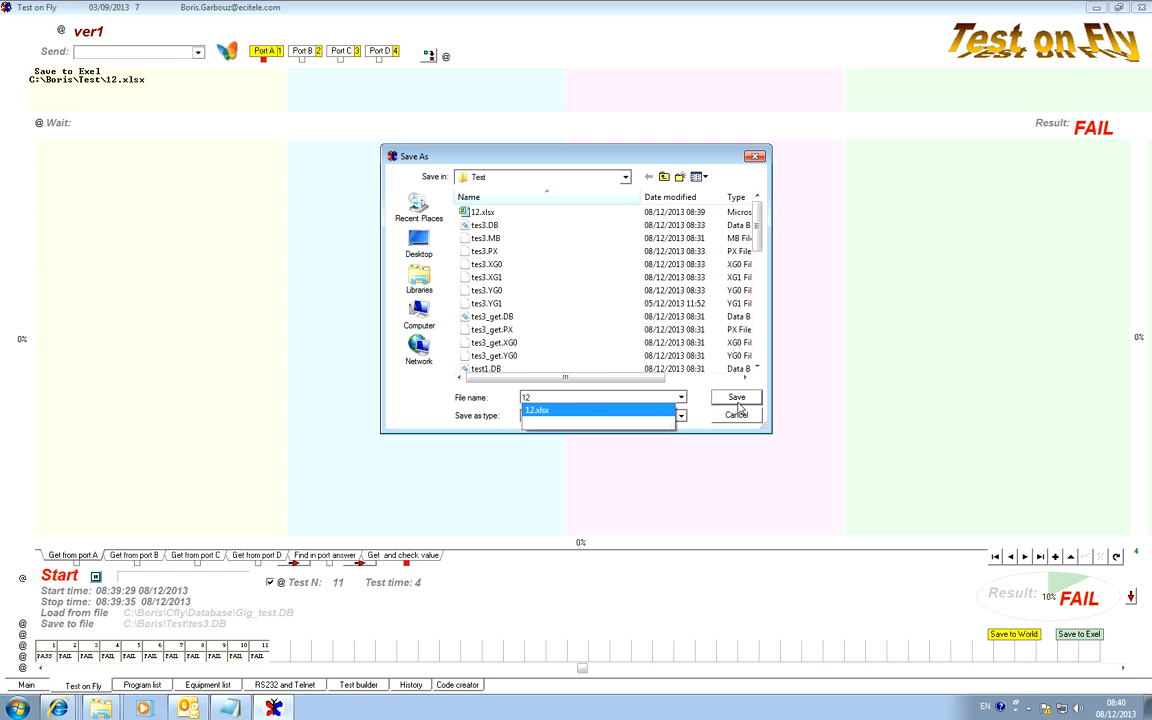
key("BackSpace")
type("3")
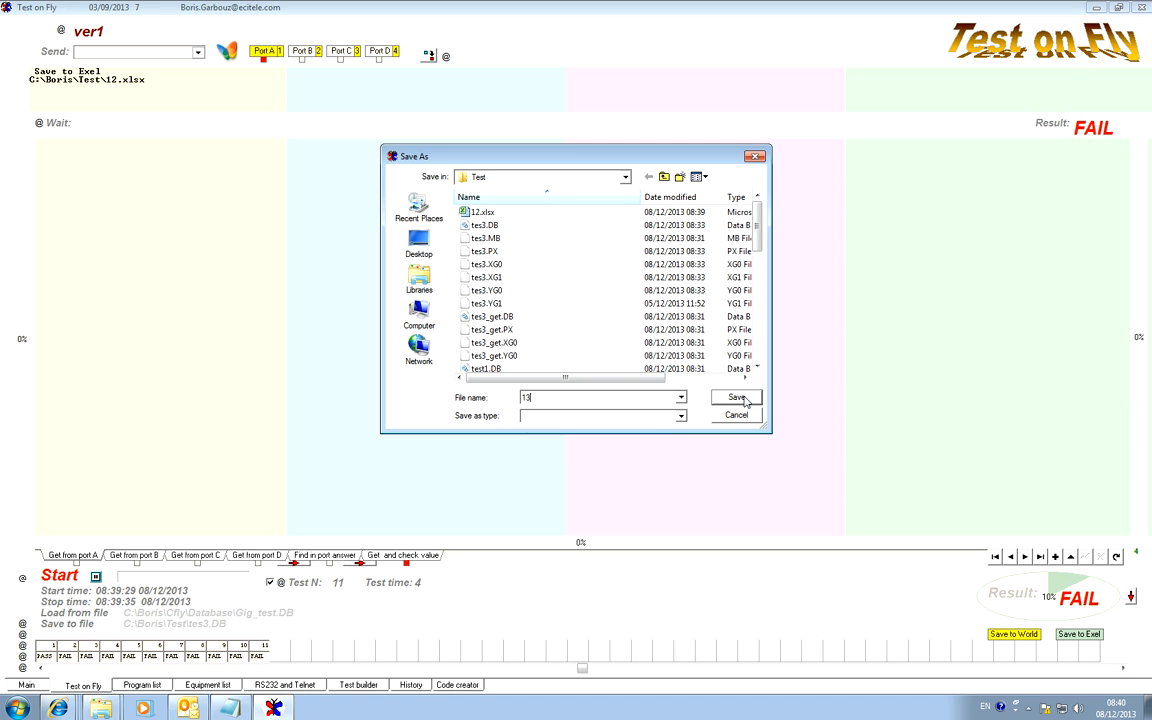
left_click(738, 398)
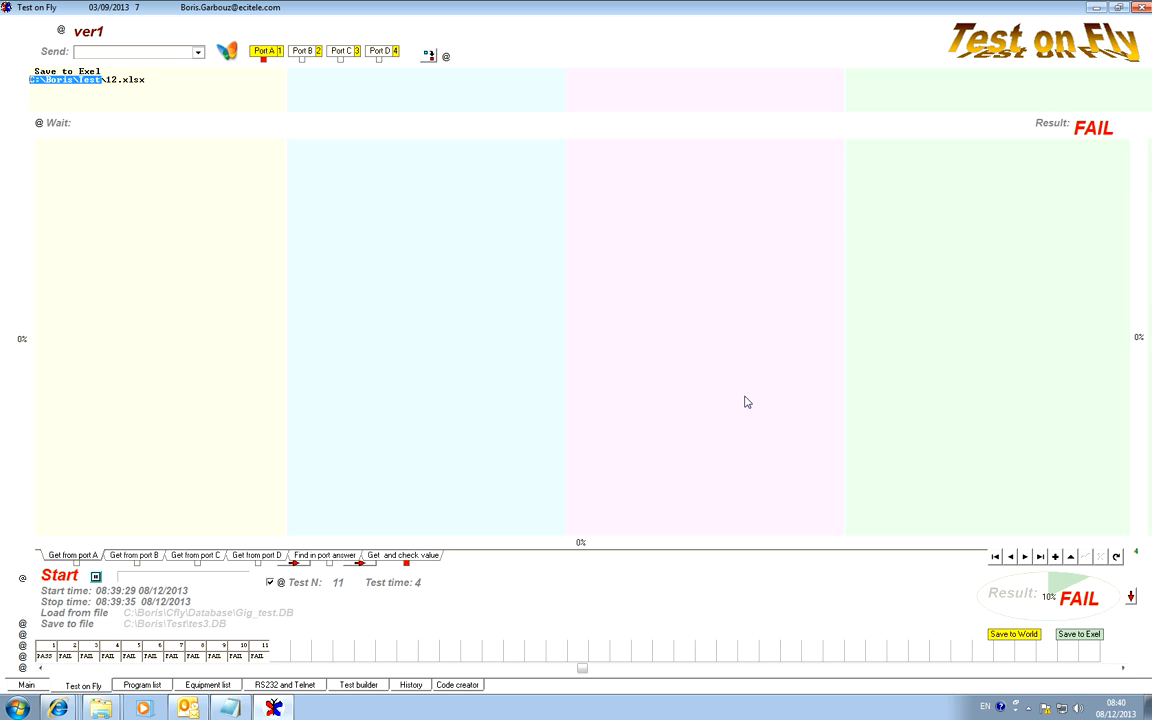
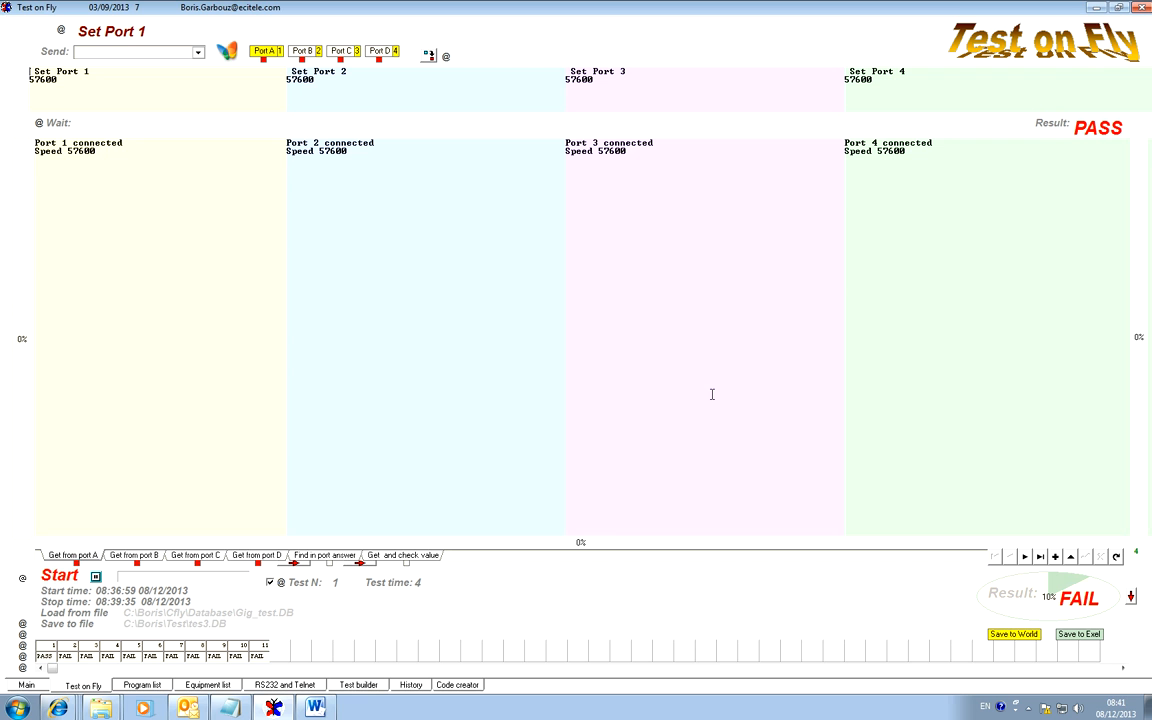
Switch to the 13.docx report in Word and review its opening pages and the Test 1 and Test 2 headings.
left_click(316, 708)
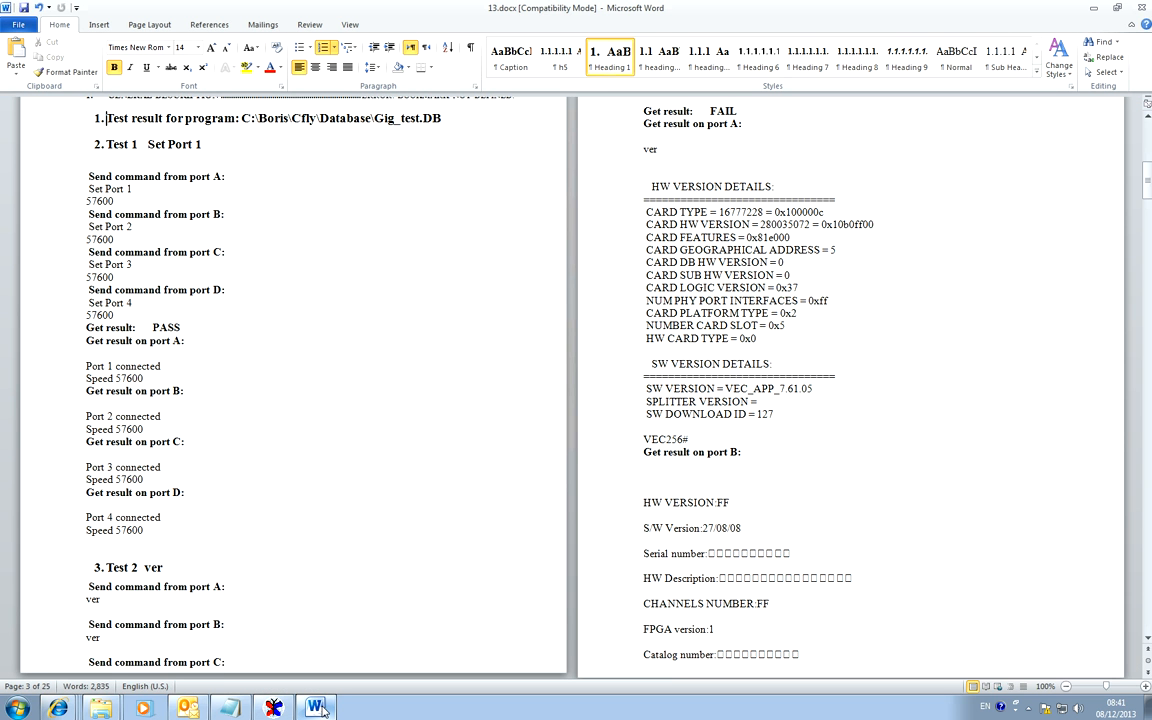
left_click(326, 493)
scroll(342, 474, "up", 15)
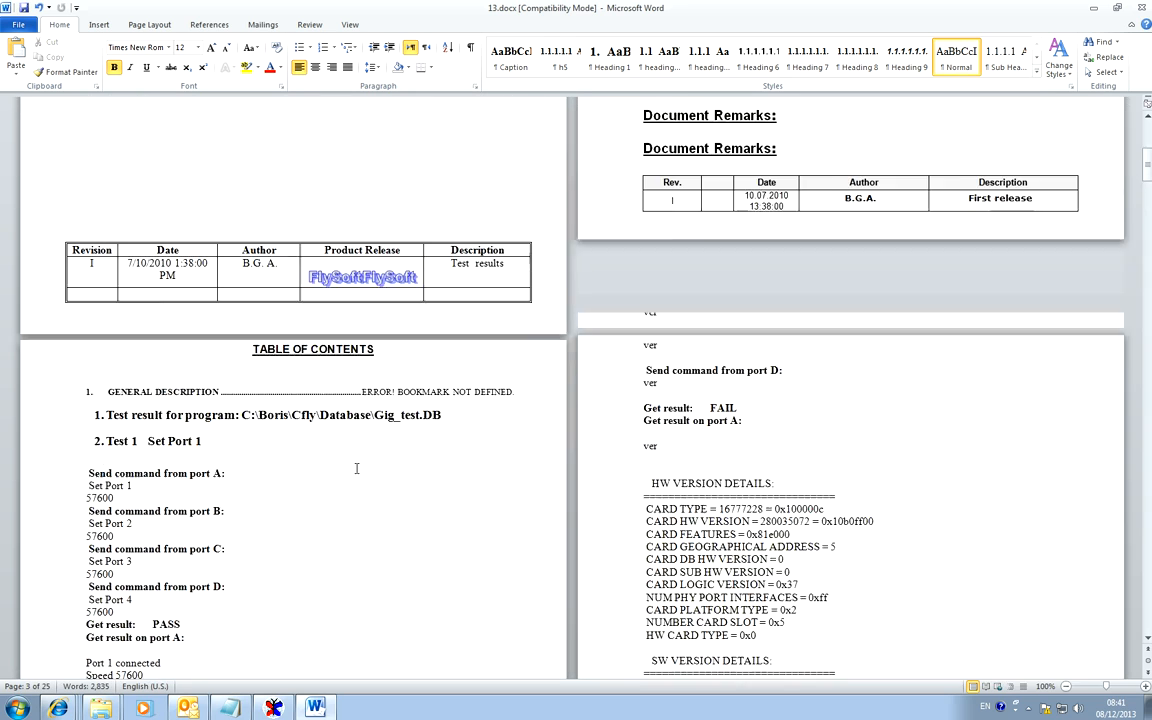
scroll(362, 469, "down", 12)
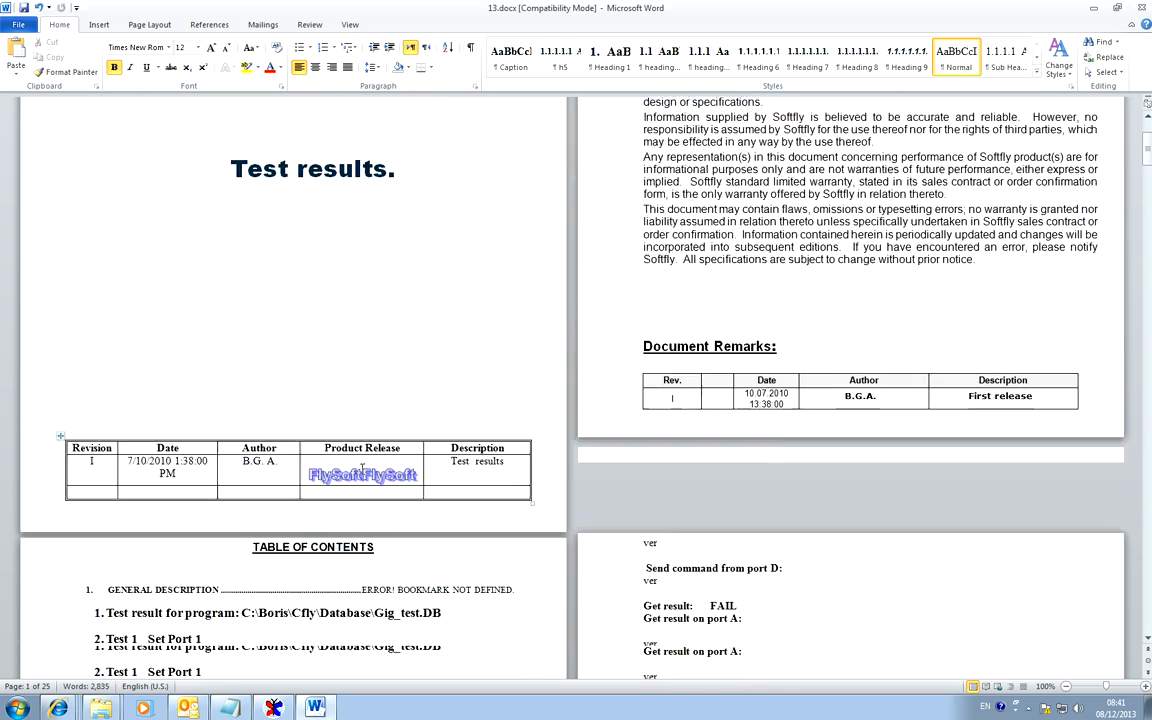
scroll(362, 469, "down", 1)
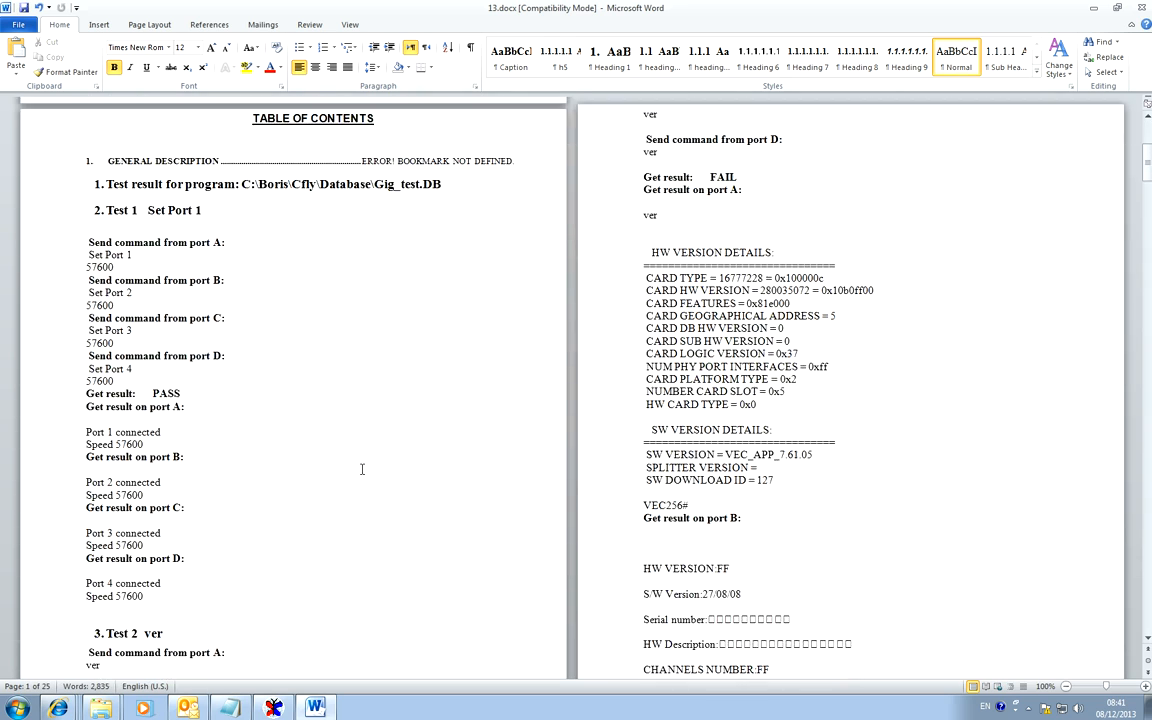
left_click_drag(206, 210, 93, 210)
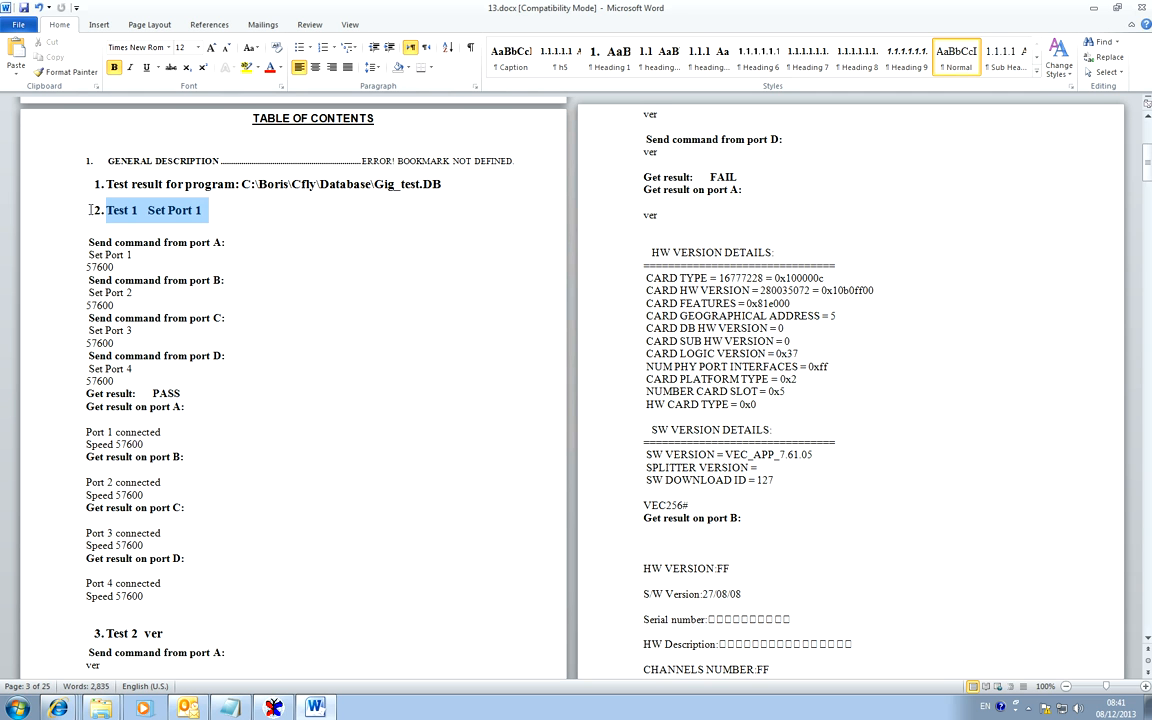
scroll(308, 463, "down", 2)
scroll(308, 463, "down", 1)
left_click_drag(165, 534, 95, 534)
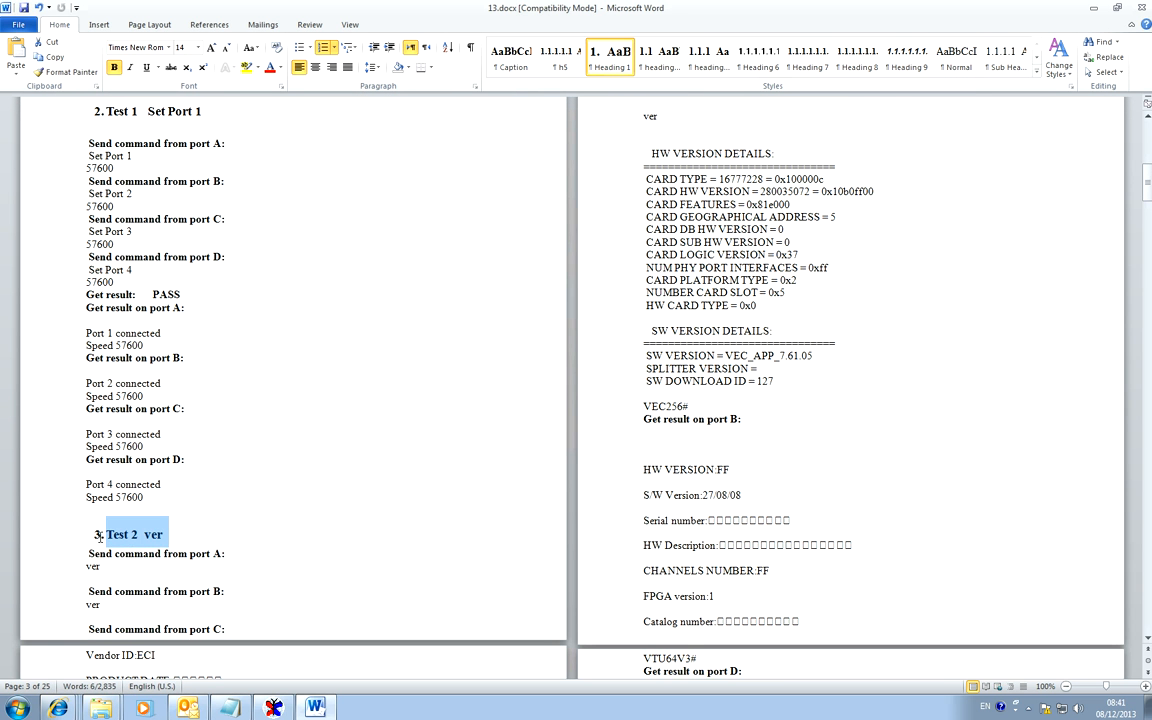
scroll(276, 509, "down", 2)
scroll(239, 483, "up", 6)
left_click_drag(202, 243, 129, 243)
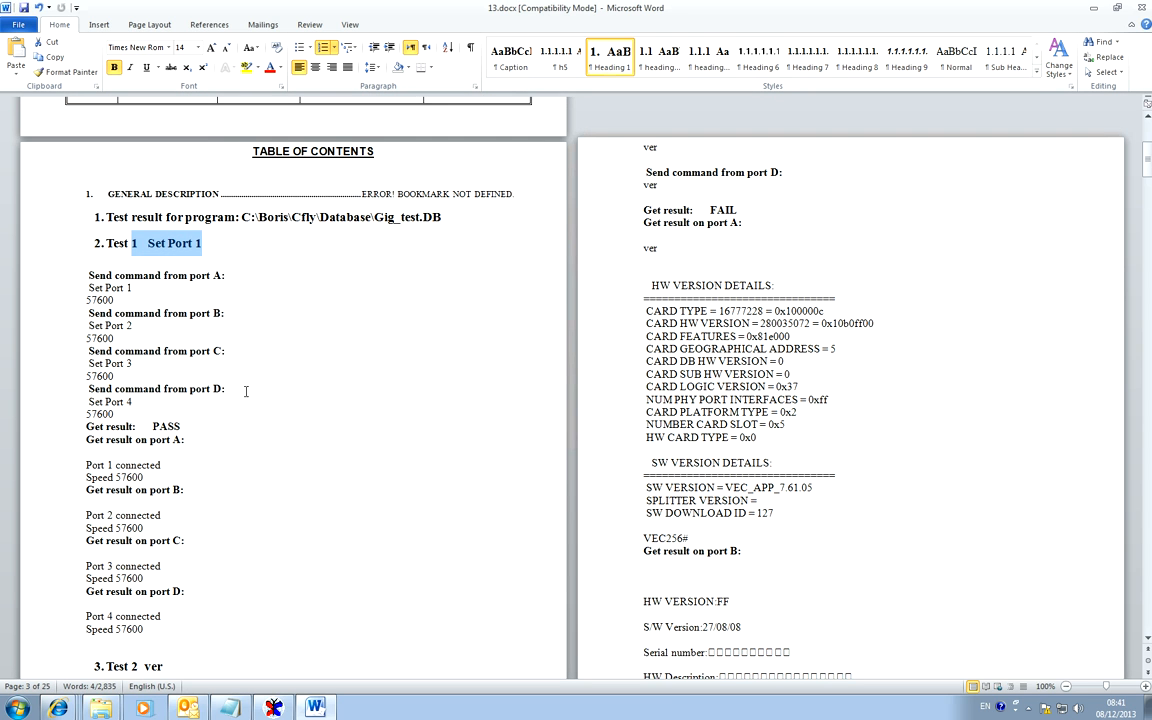
Review the Set Port commands sent from ports A to D under Test 1 in the report.
scroll(230, 451, "down", 1)
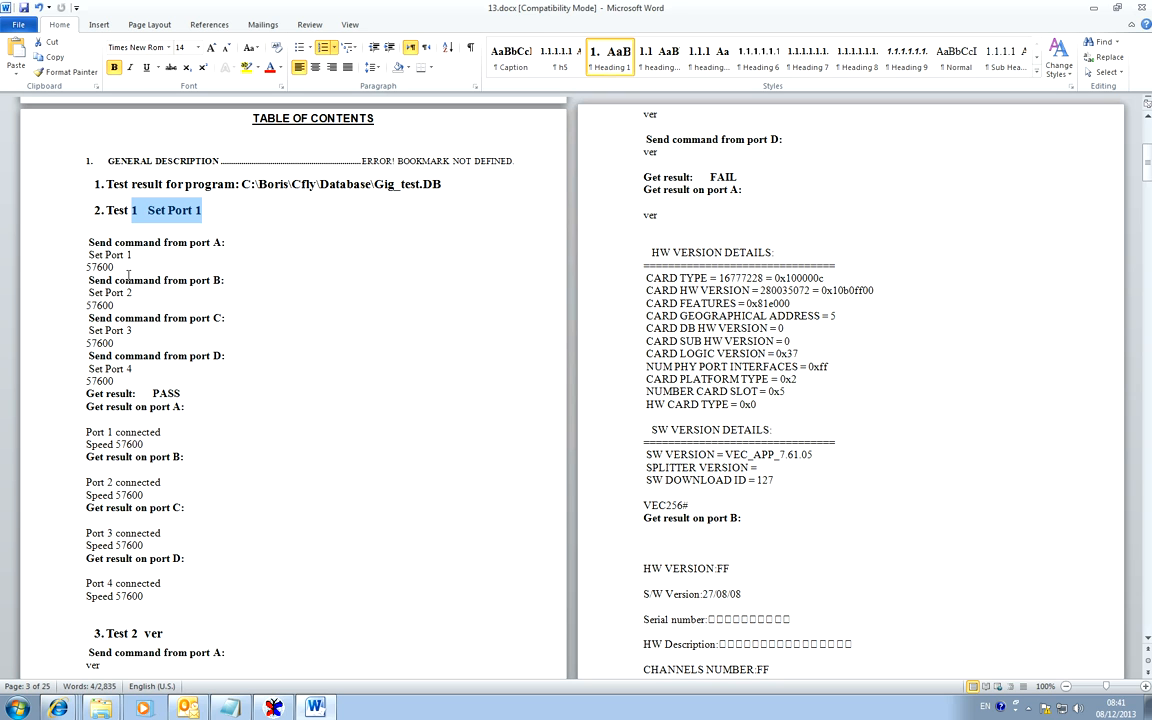
left_click_drag(131, 255, 92, 255)
left_click_drag(134, 294, 94, 294)
left_click(135, 331)
left_click_drag(135, 330, 89, 330)
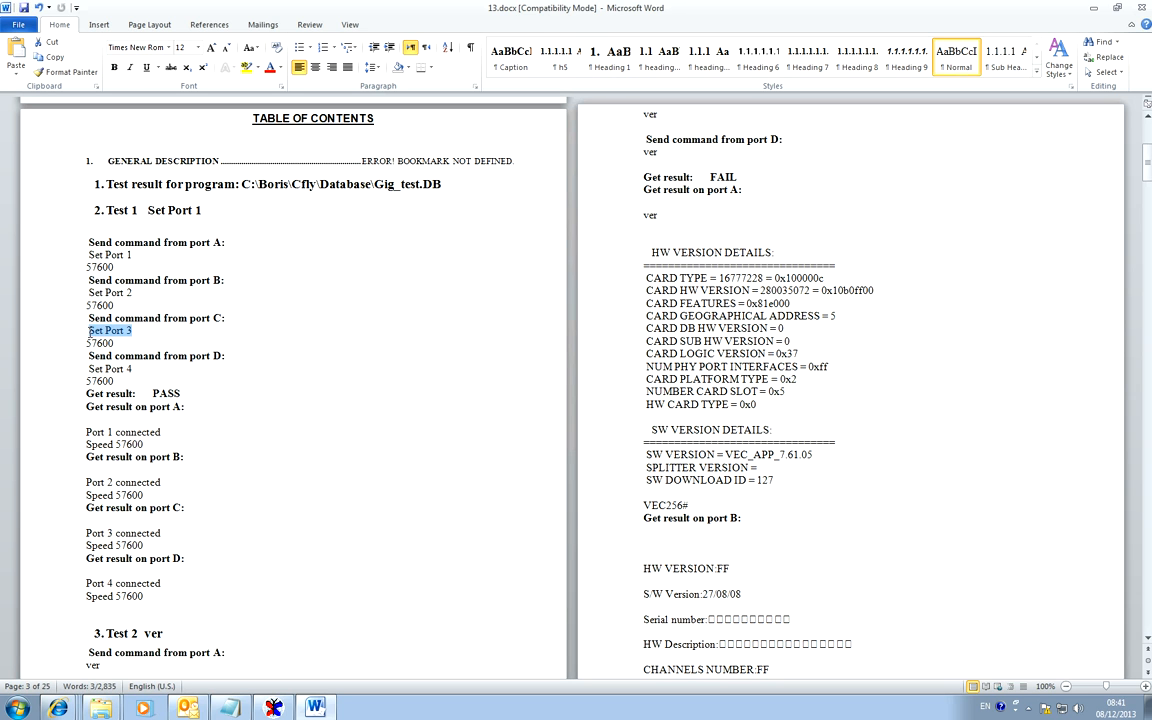
left_click_drag(133, 369, 89, 369)
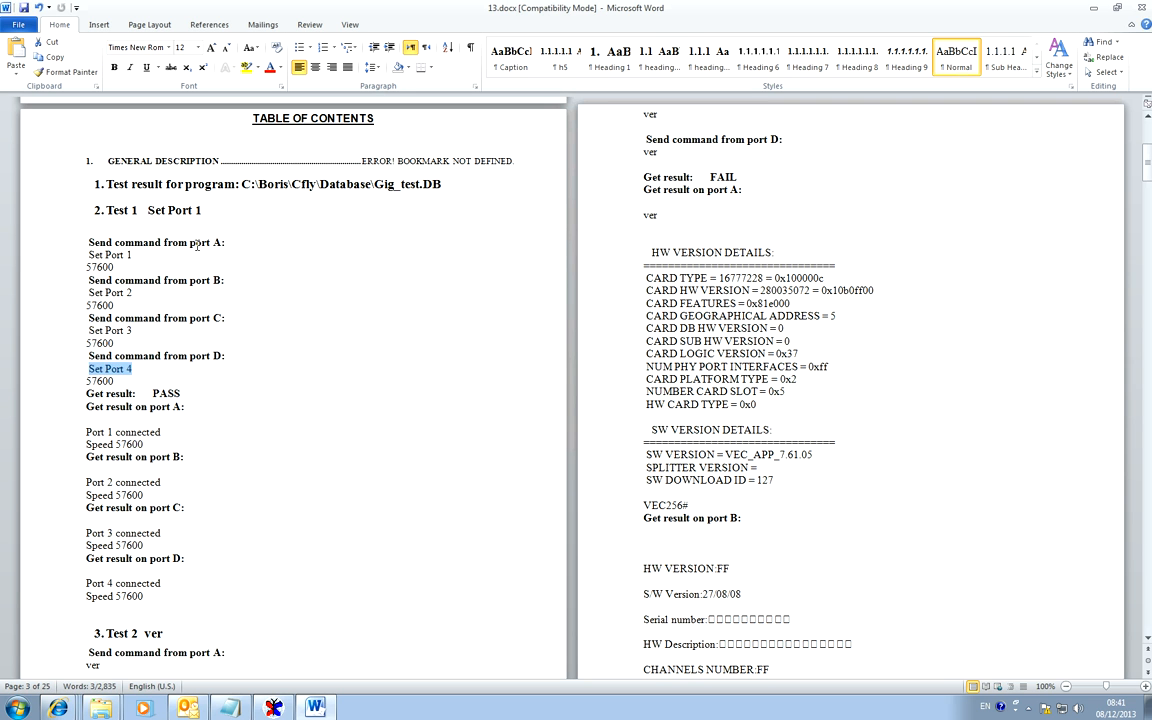
Examine the Test 2 ver section, including the port C result and the send-command lines for ports A, B and C.
scroll(221, 447, "down", 5)
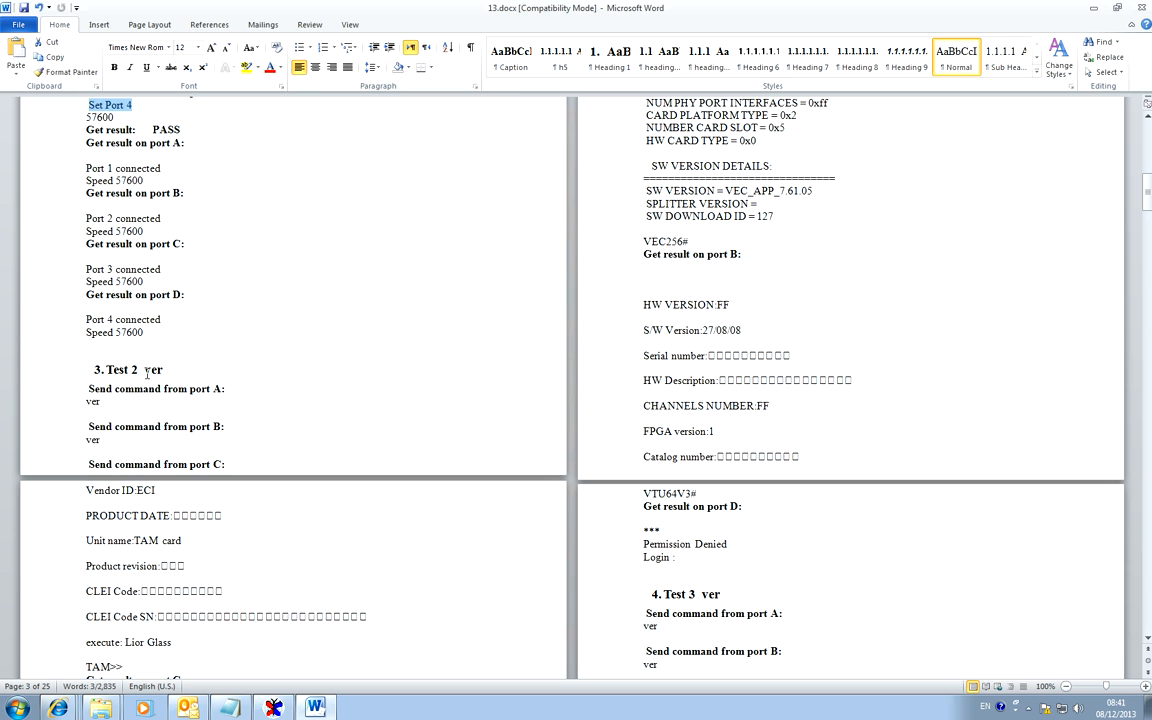
scroll(160, 370, "down", 7)
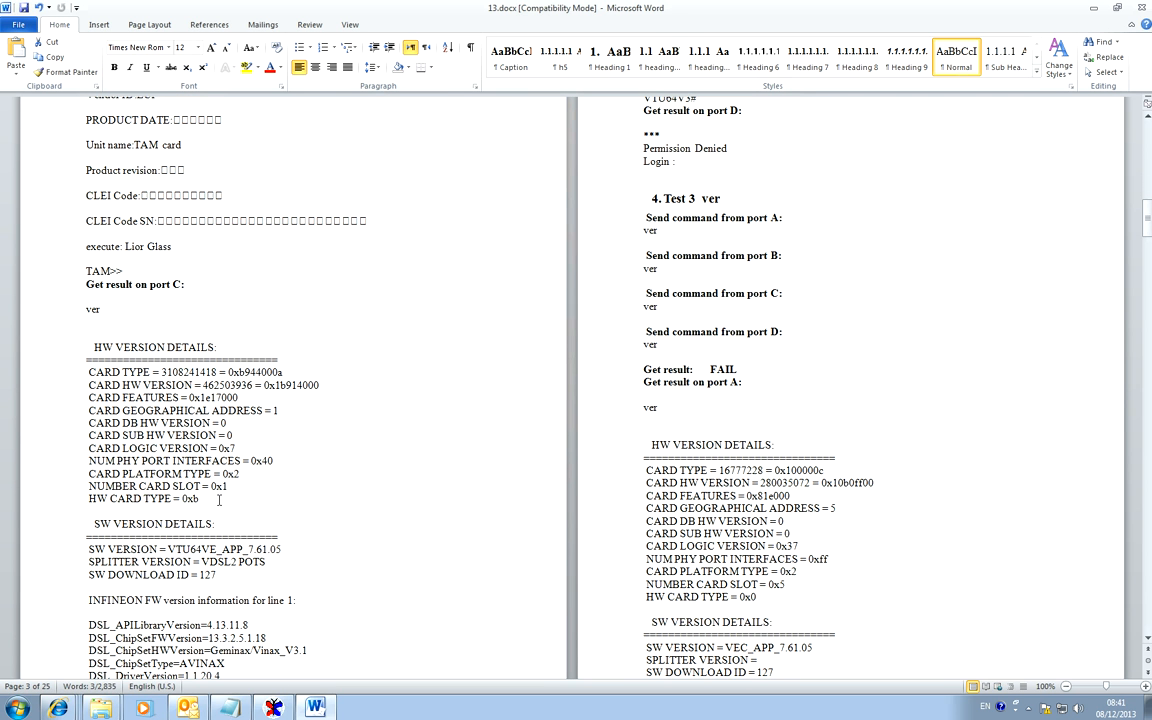
left_click_drag(186, 284, 86, 284)
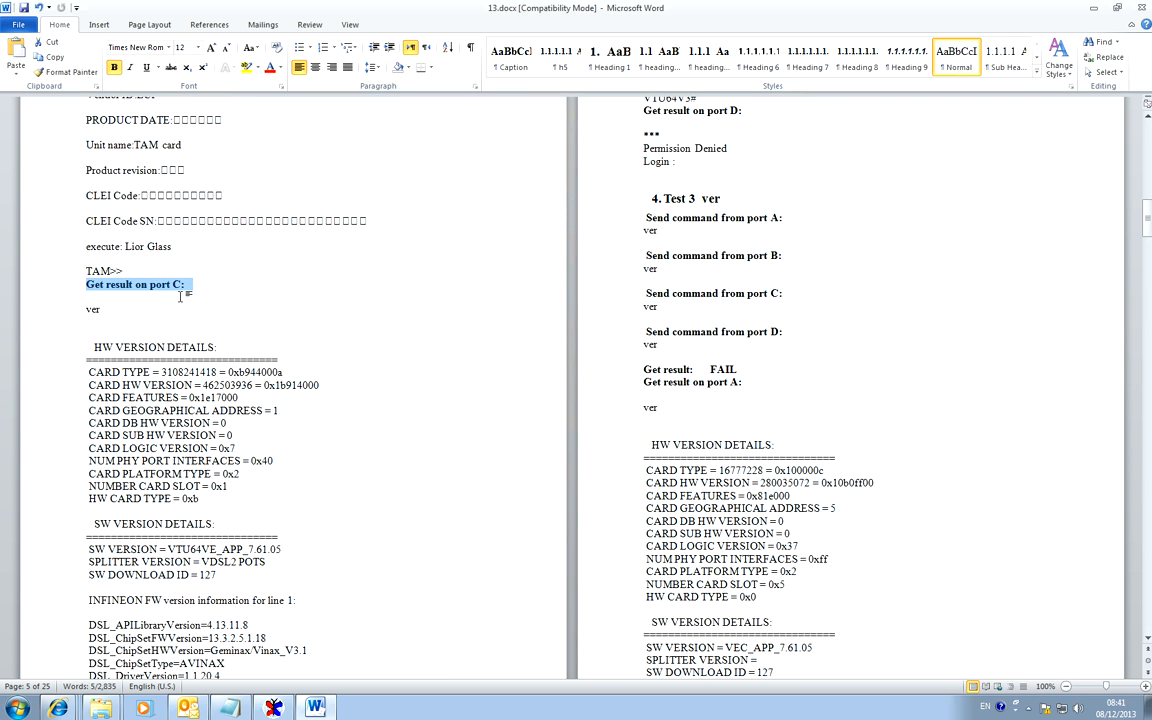
scroll(160, 288, "up", 1)
scroll(198, 300, "up", 2)
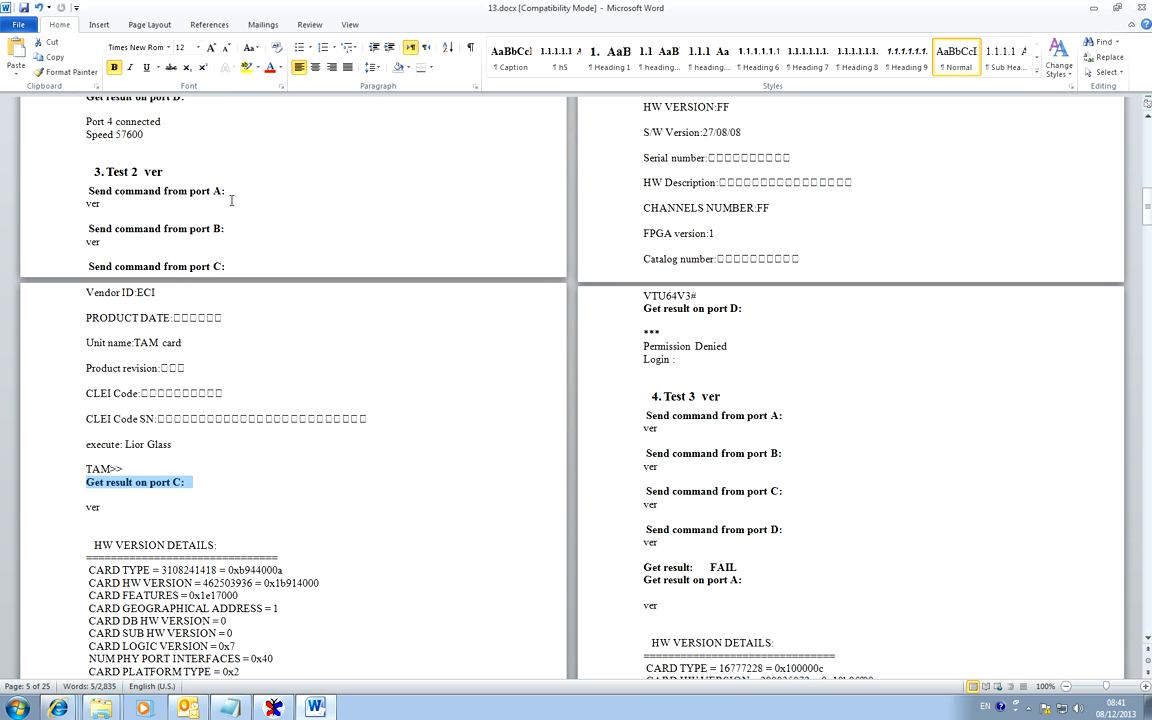
left_click_drag(228, 190, 87, 190)
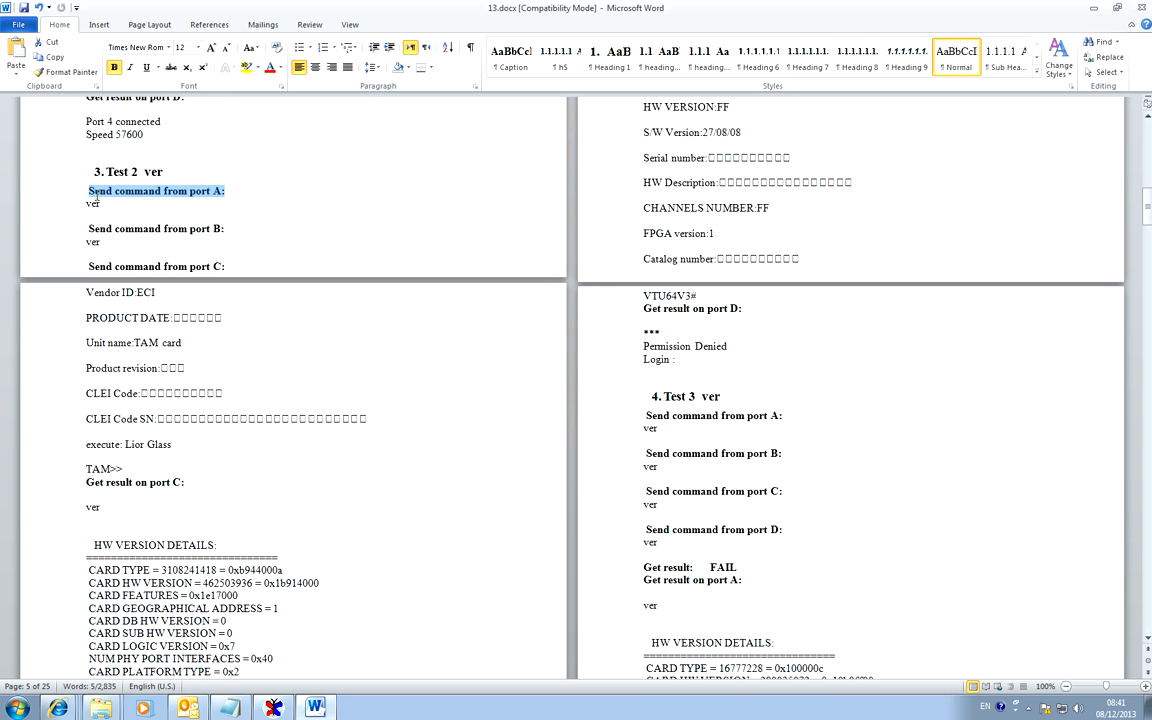
left_click(228, 228)
left_click_drag(228, 228, 88, 228)
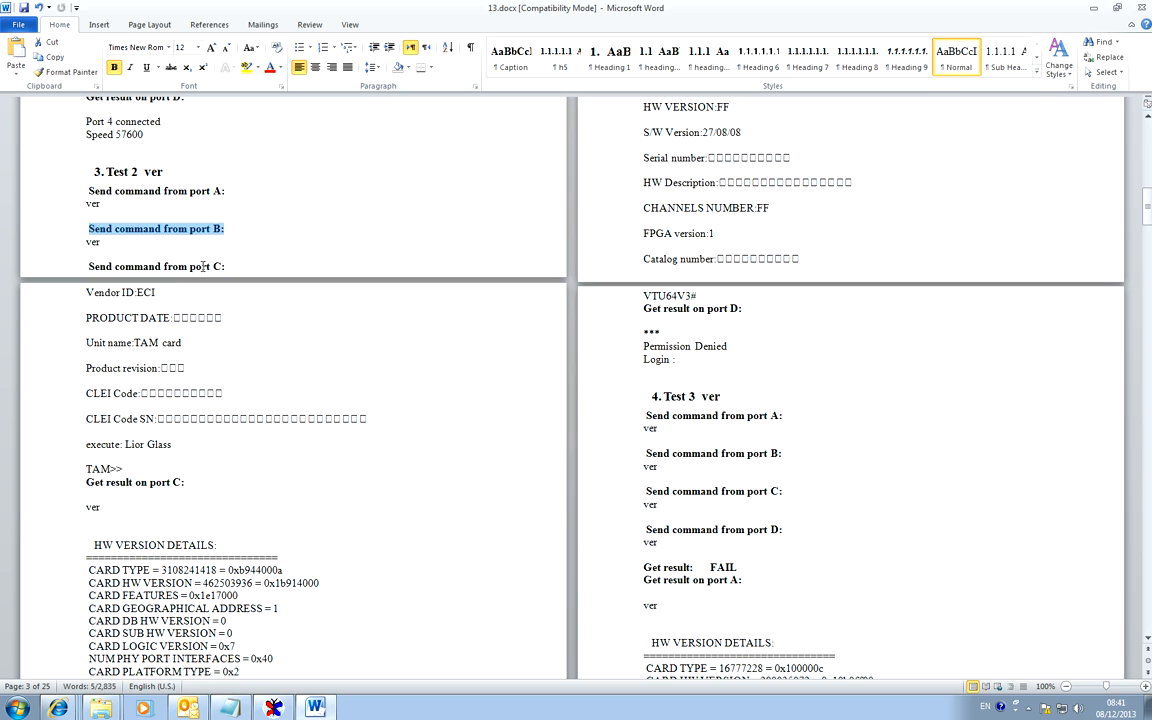
left_click_drag(230, 267, 87, 267)
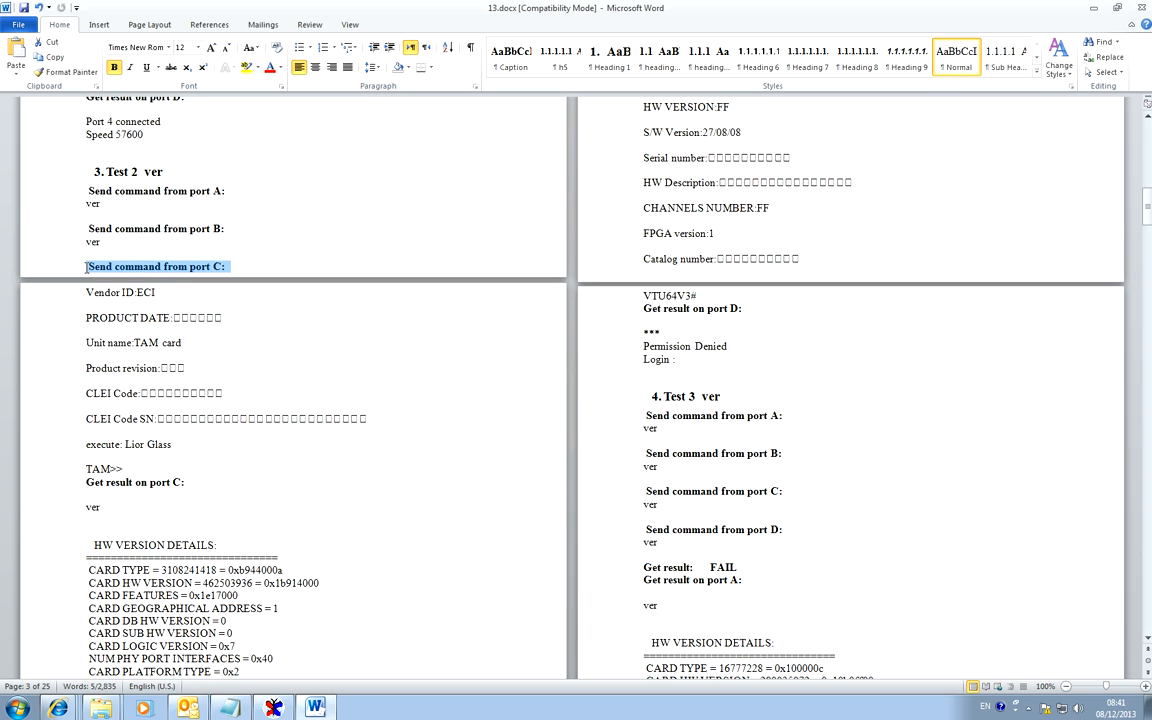
Examine the results recorded on ports C and B further down the report.
scroll(200, 390, "down", 9)
scroll(207, 407, "down", 13)
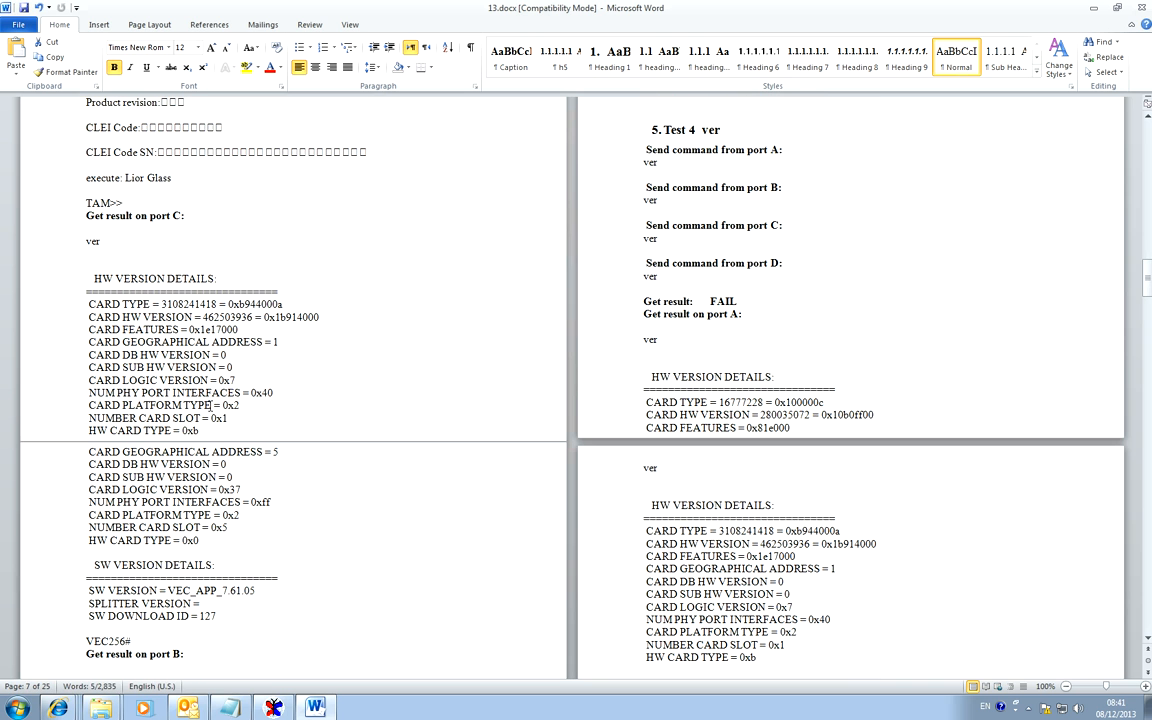
left_click_drag(182, 214, 86, 214)
scroll(227, 425, "down", 3)
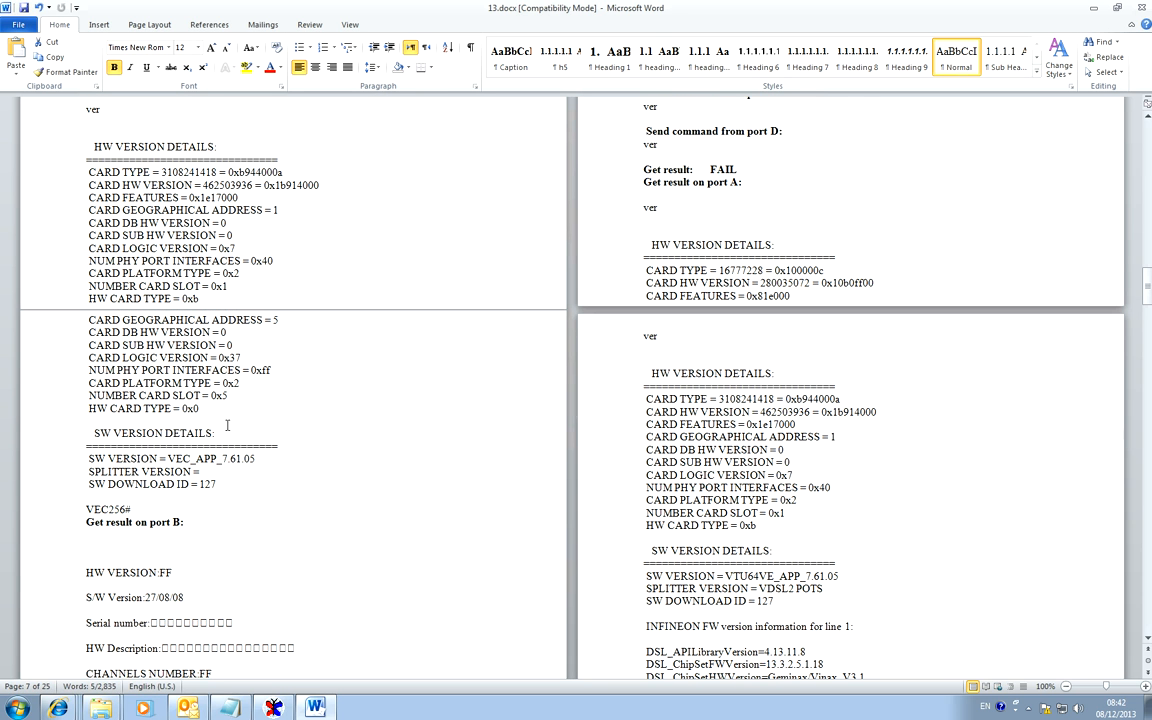
left_click_drag(183, 522, 86, 522)
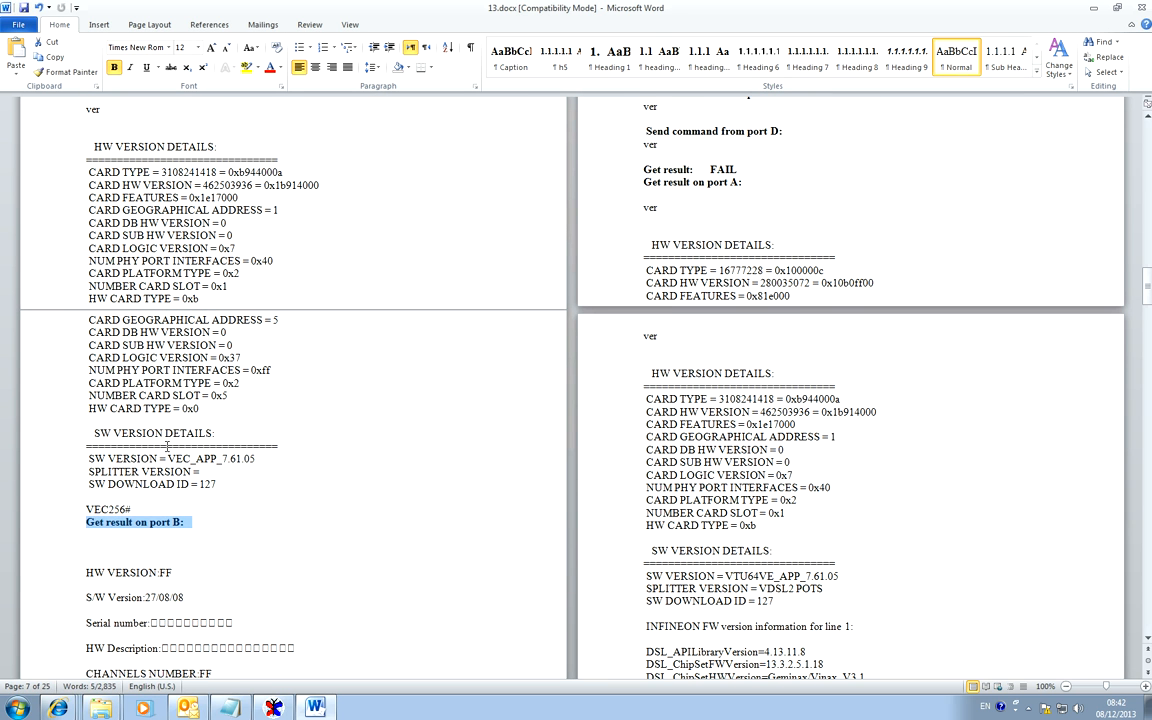
scroll(172, 460, "down", 6)
scroll(172, 460, "up", 20)
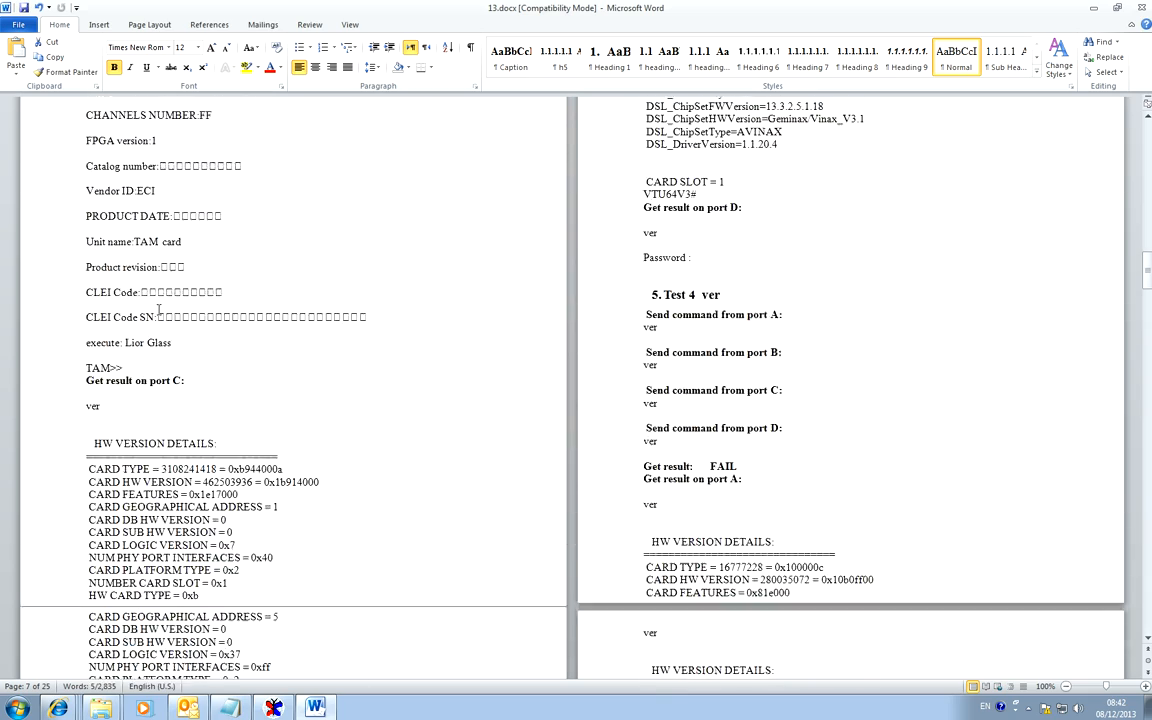
Check the ver commands for ports A and B under Test 2, look through the results up to Test 5, and close the report.
scroll(155, 313, "up", 20)
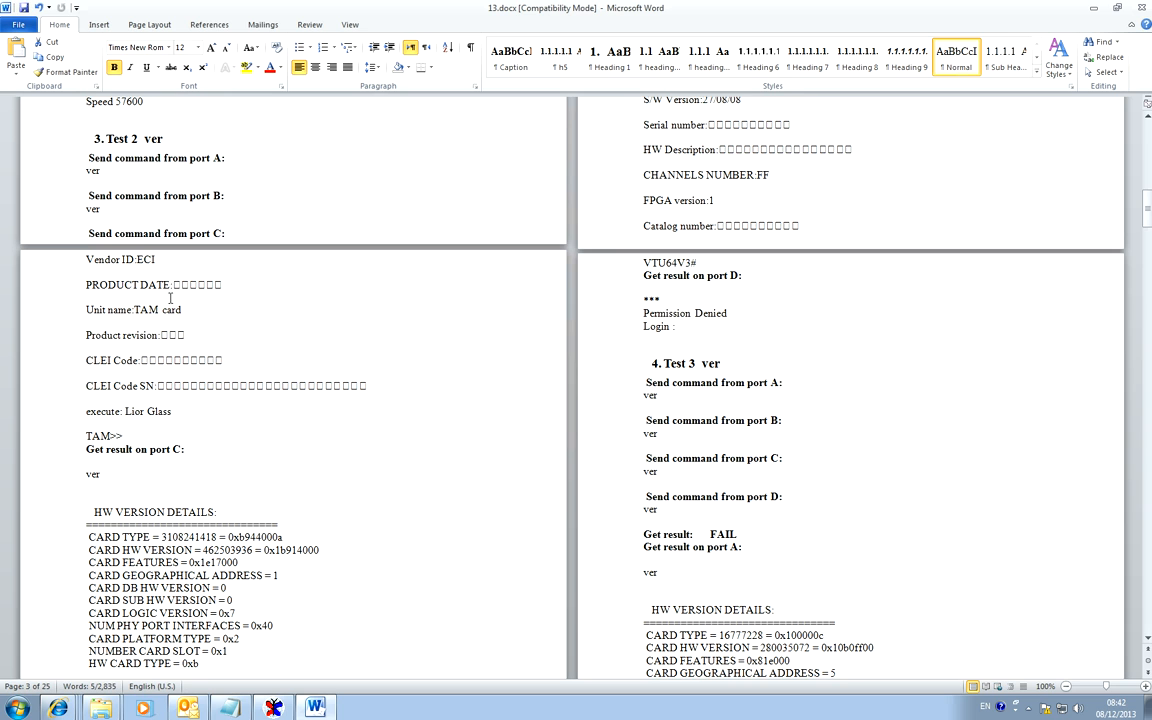
double_click(93, 170)
double_click(96, 210)
scroll(158, 495, "down", 20)
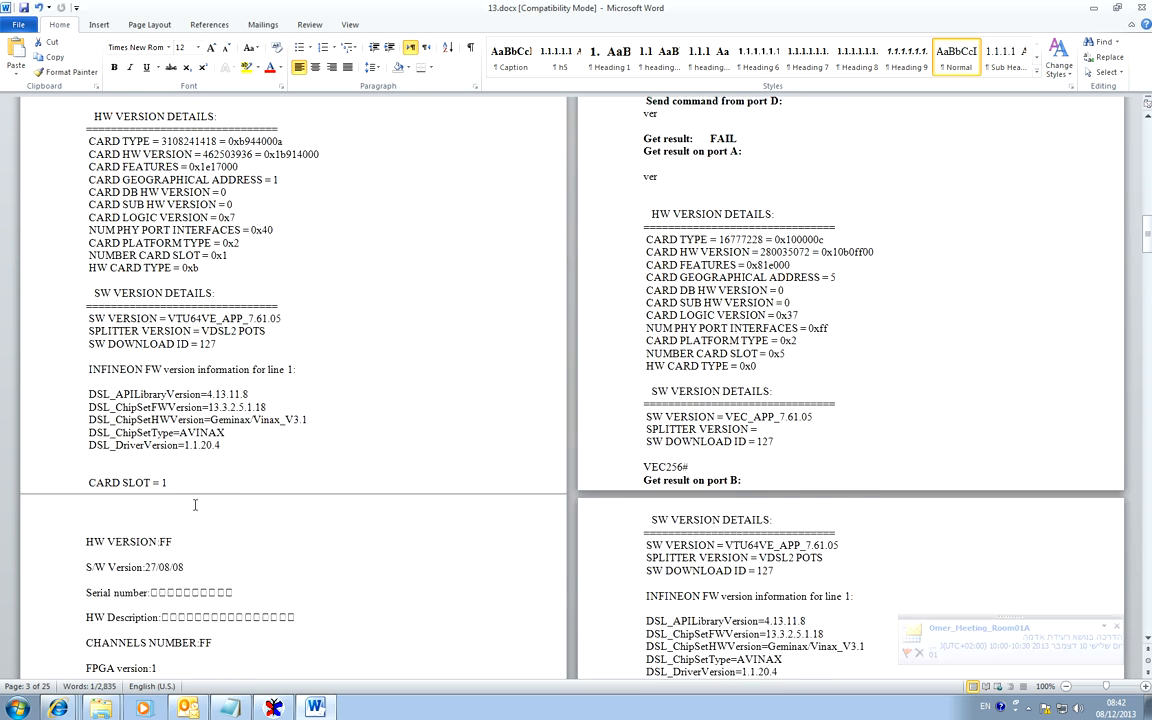
scroll(195, 500, "down", 3)
scroll(203, 513, "down", 8)
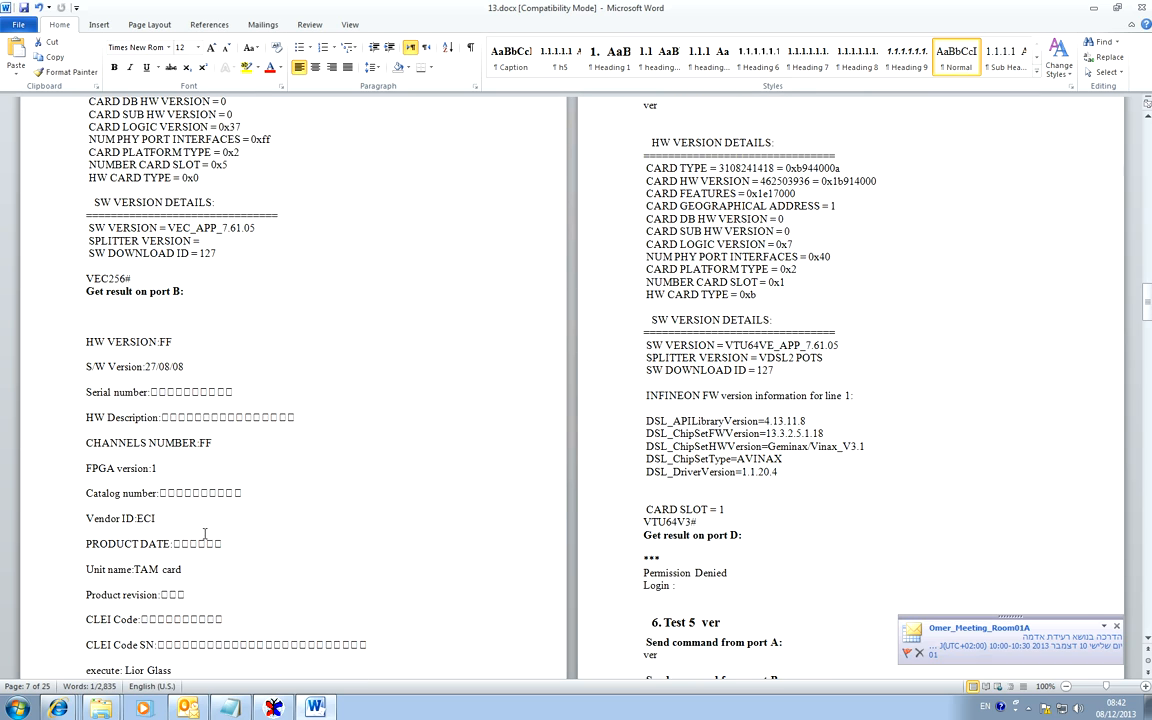
scroll(204, 533, "down", 3)
scroll(205, 533, "down", 8)
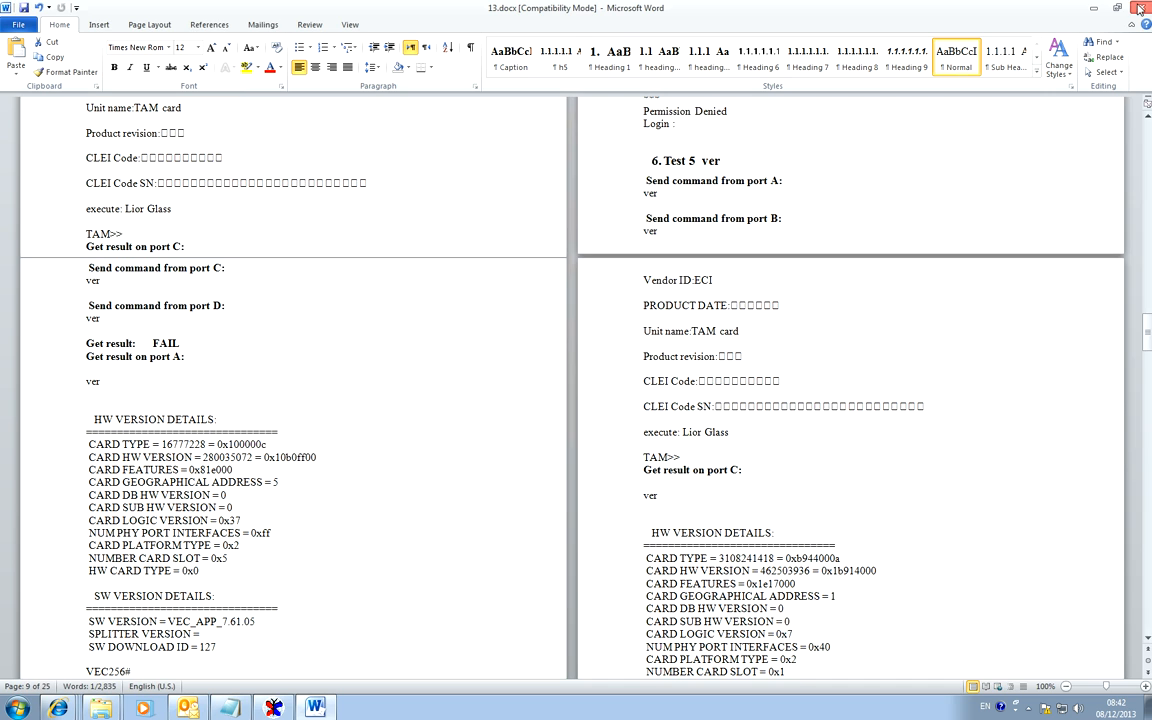
left_click(1138, 8)
left_click(558, 390)
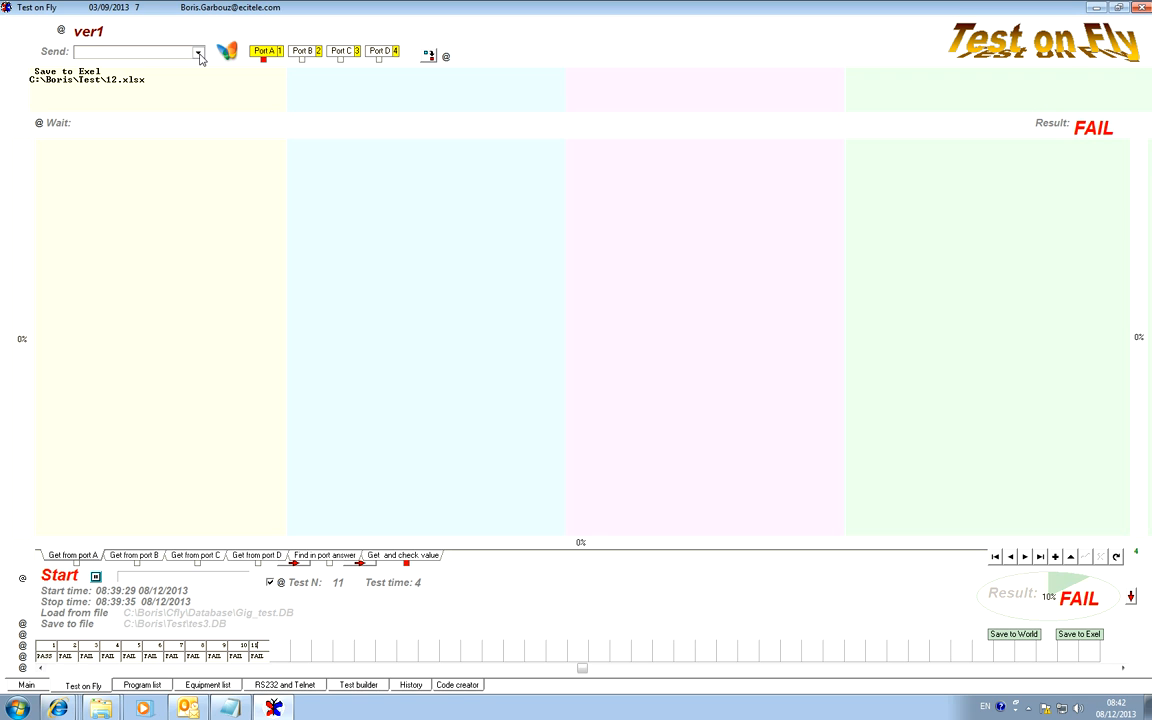
Look up the Save to Word command in the Send list for test 11's port A without choosing it.
left_click(199, 56)
left_click_drag(199, 74, 202, 101)
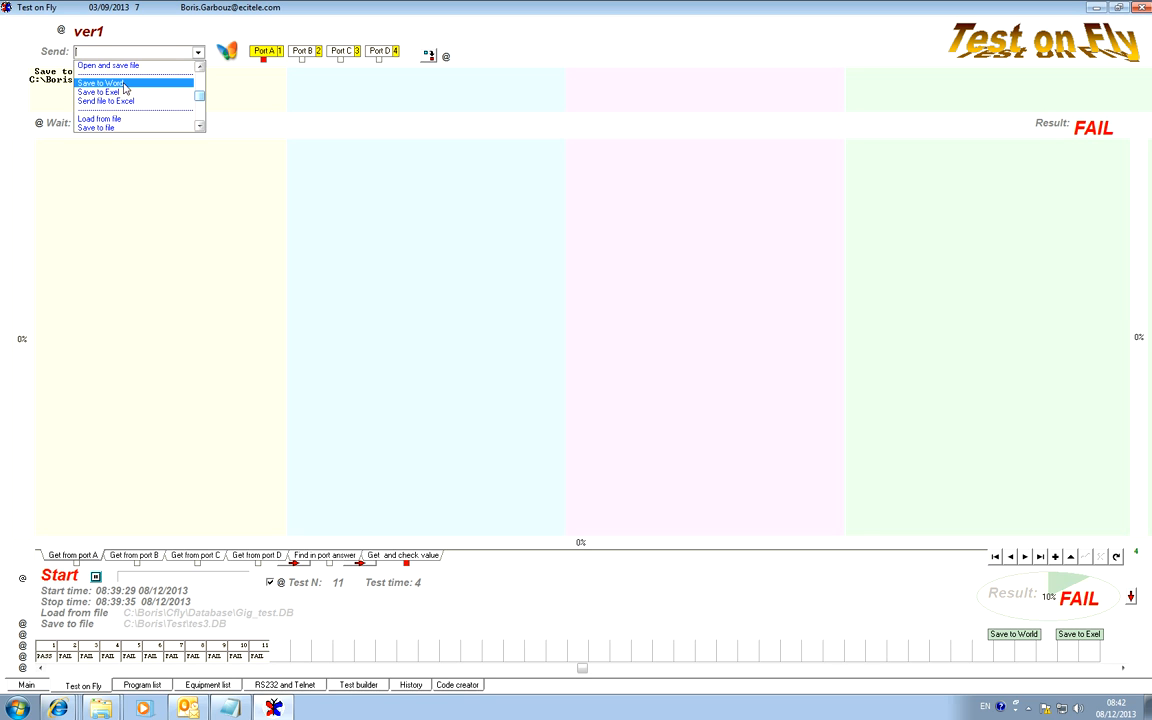
left_click(249, 100)
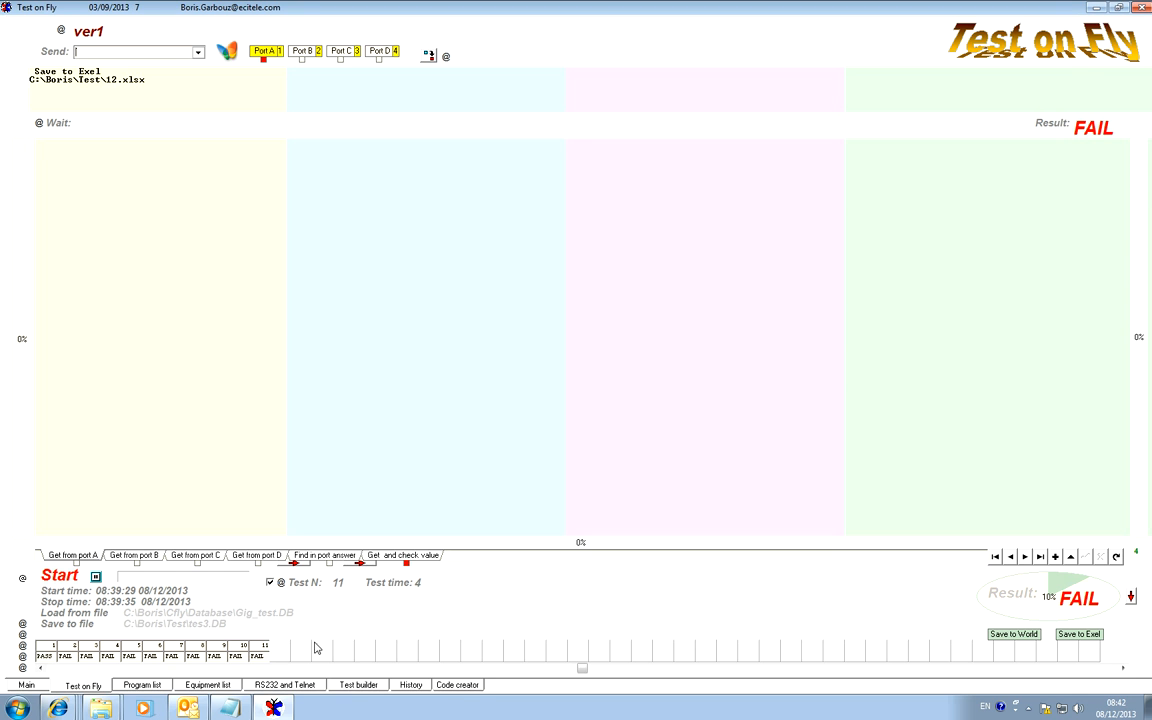
Open the program list and view the step descriptions of the programs from This is my test up to PCS BERT between IVE.
left_click(144, 686)
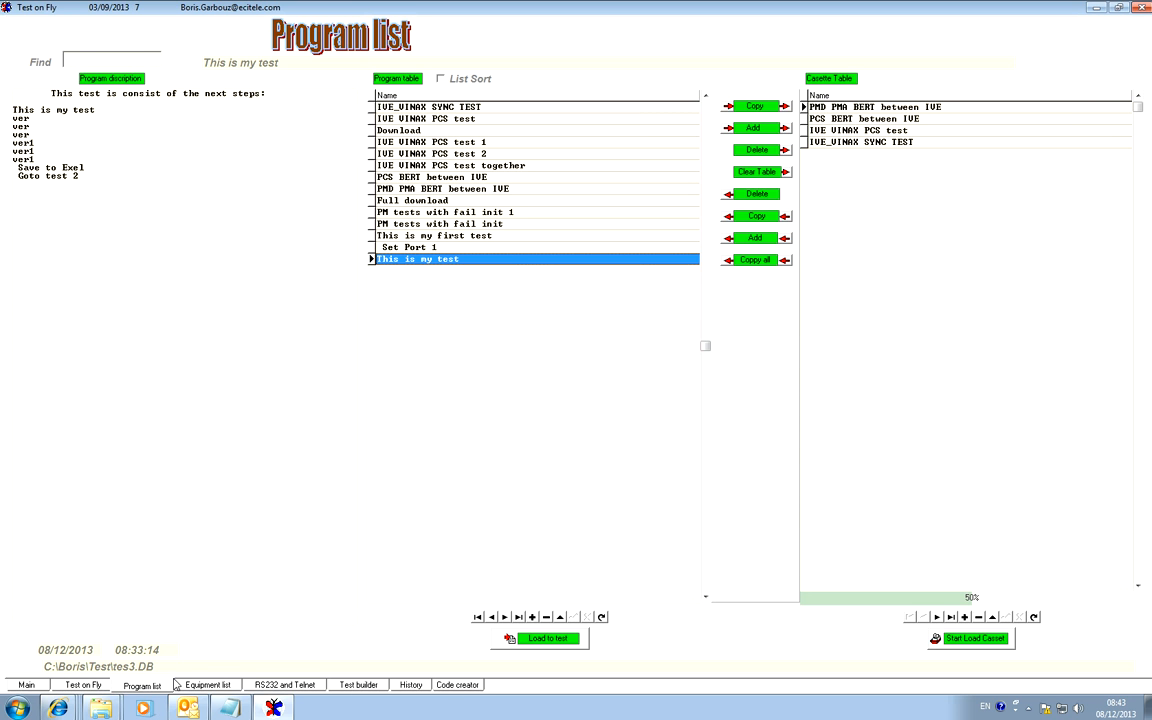
left_click(422, 246)
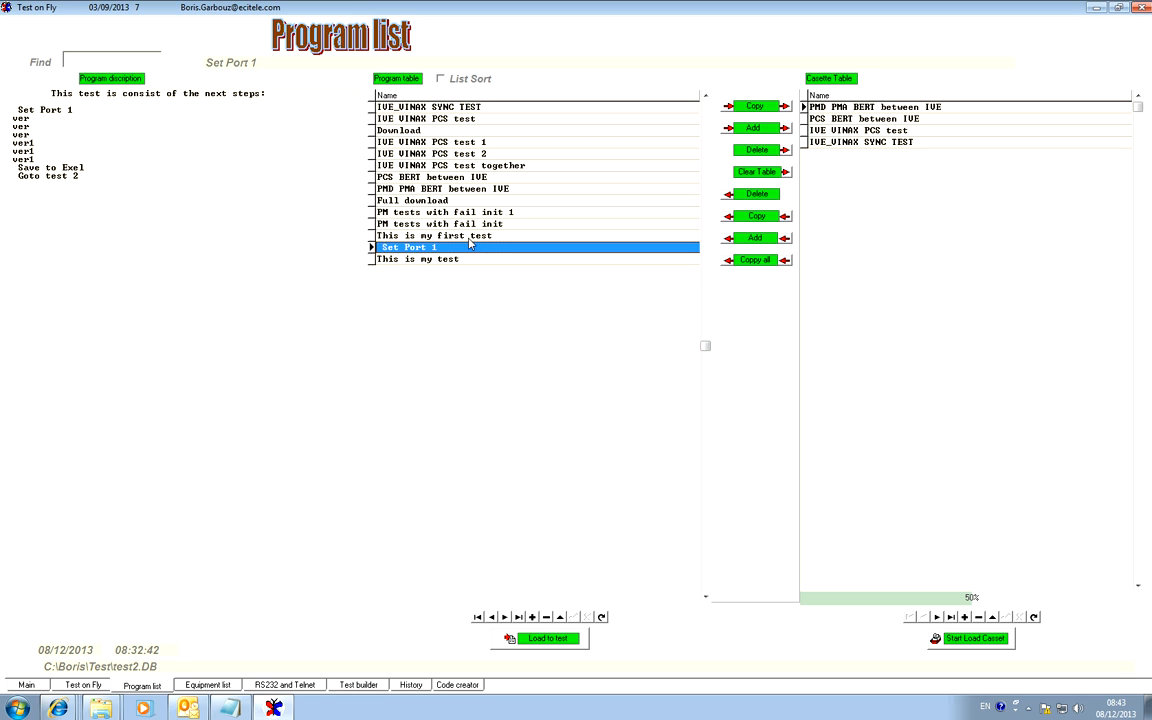
left_click(472, 234)
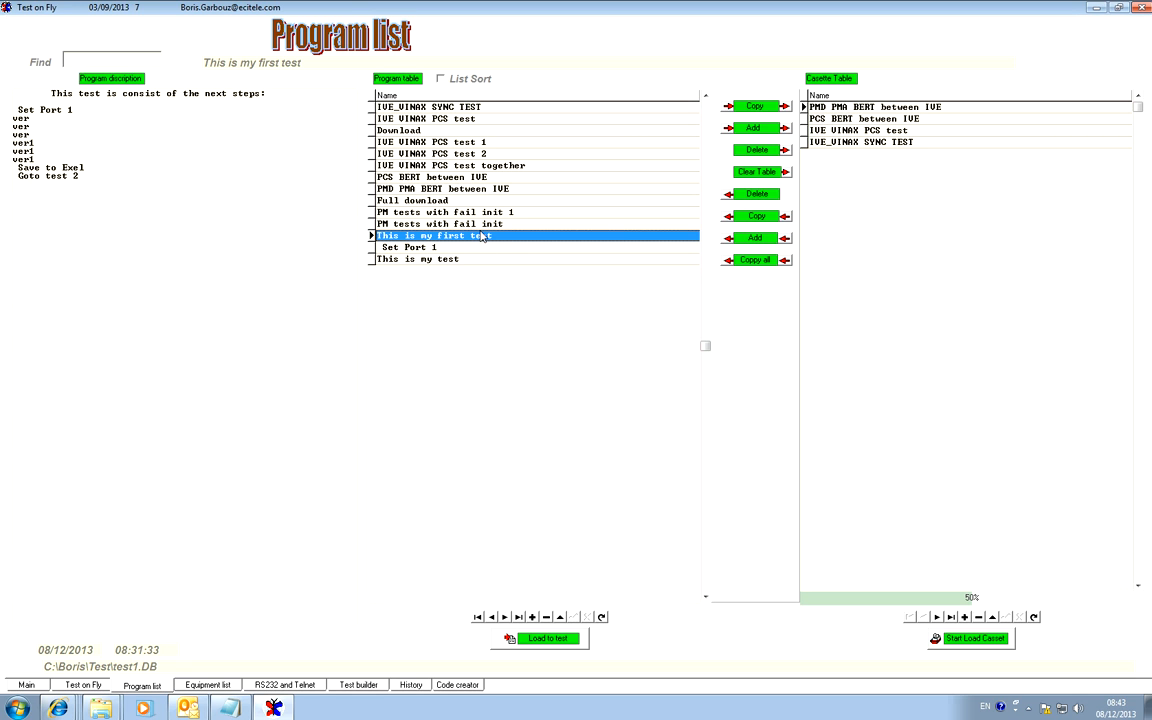
left_click(484, 226)
left_click(483, 213)
left_click(481, 201)
left_click(481, 189)
left_click(484, 177)
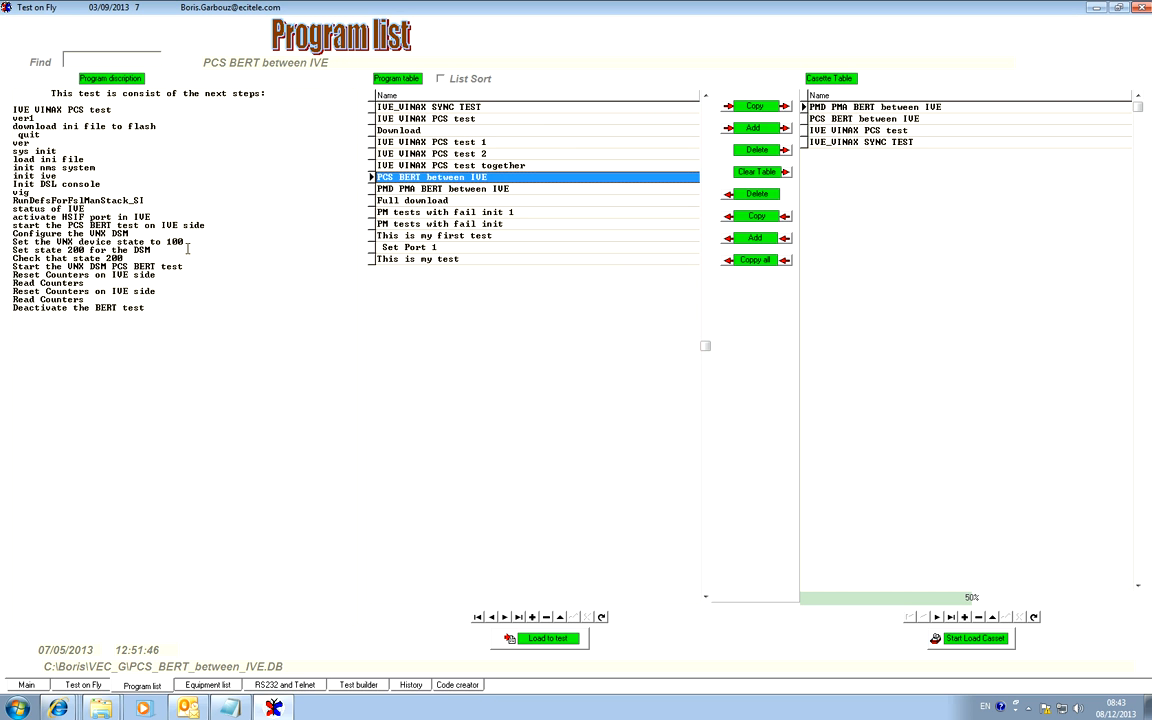
Examine the step descriptions of IVE VINAX PCS test together and of PMD PMA BERT between IVE in the Casette Table.
left_click(425, 164)
left_click(101, 351)
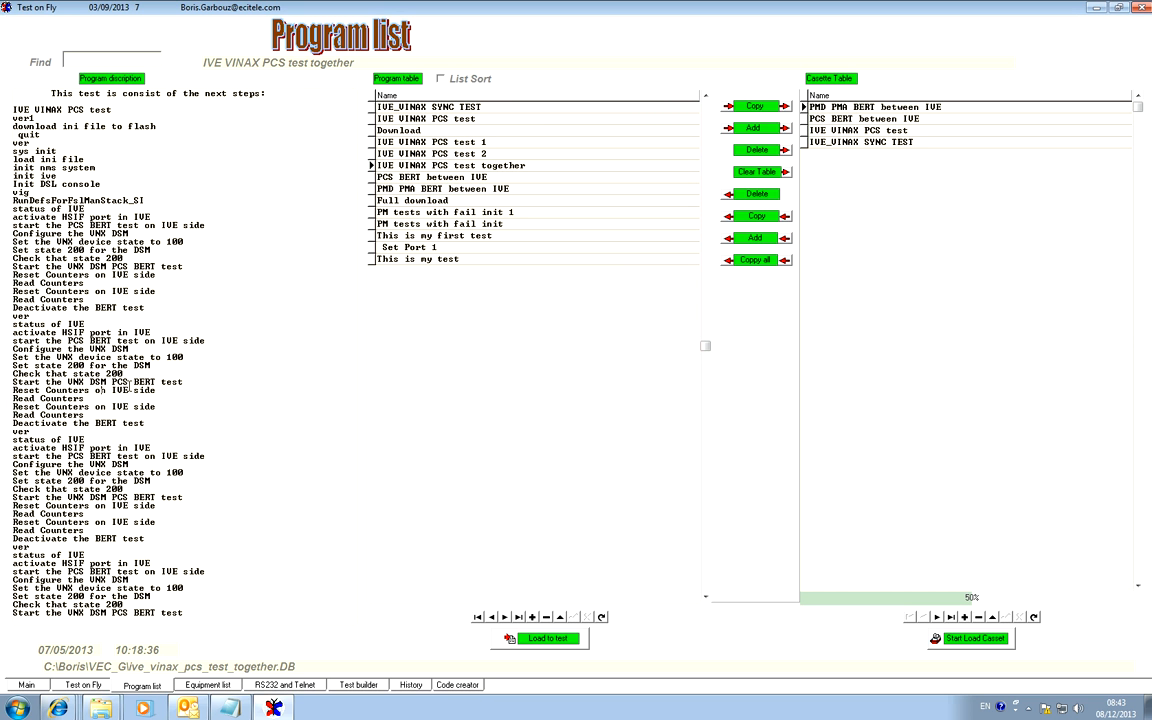
left_click_drag(157, 406, 4, 367)
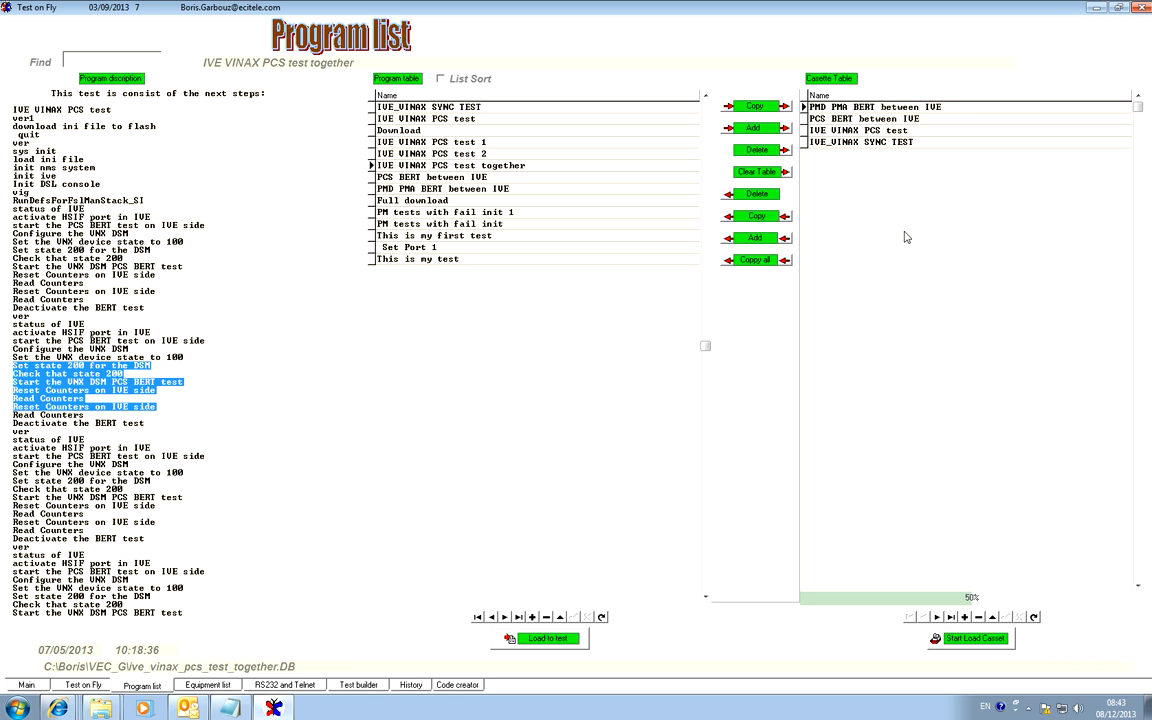
left_click(808, 214)
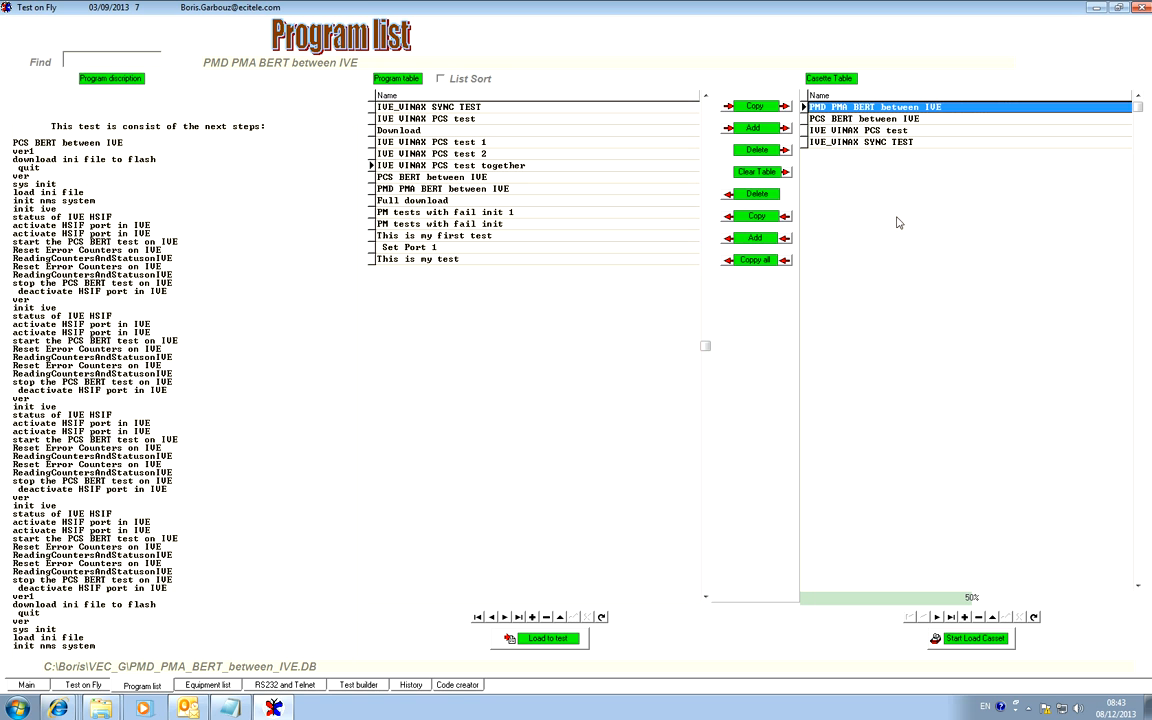
Add the program PM tests with fail init 1 to the Casette Table and check the description of PMD PMA BERT between IVE.
left_click(436, 213)
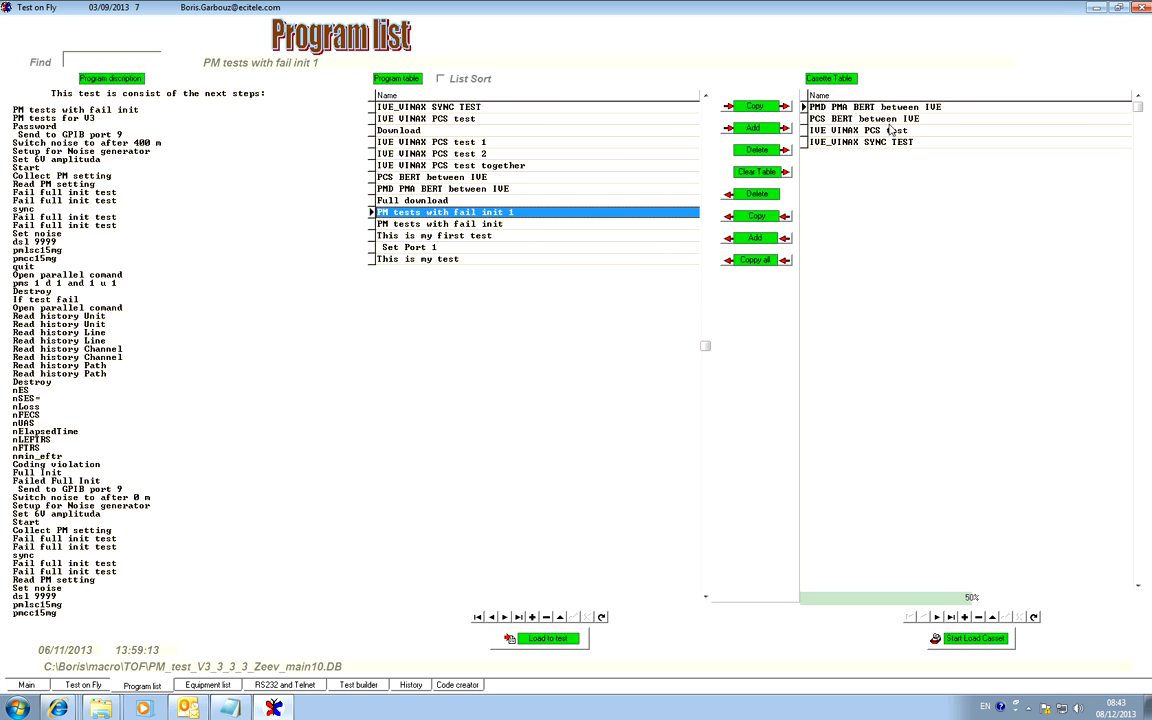
left_click(783, 128)
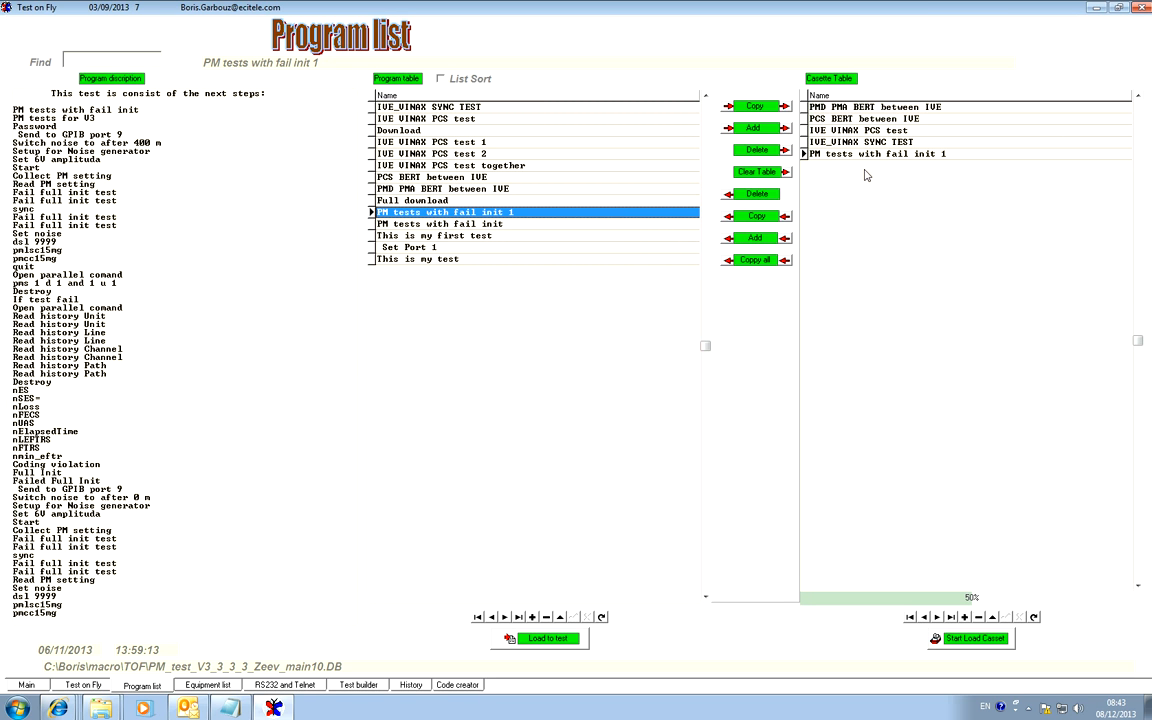
key("Up")
key("Up")
key("Up")
key("Up")
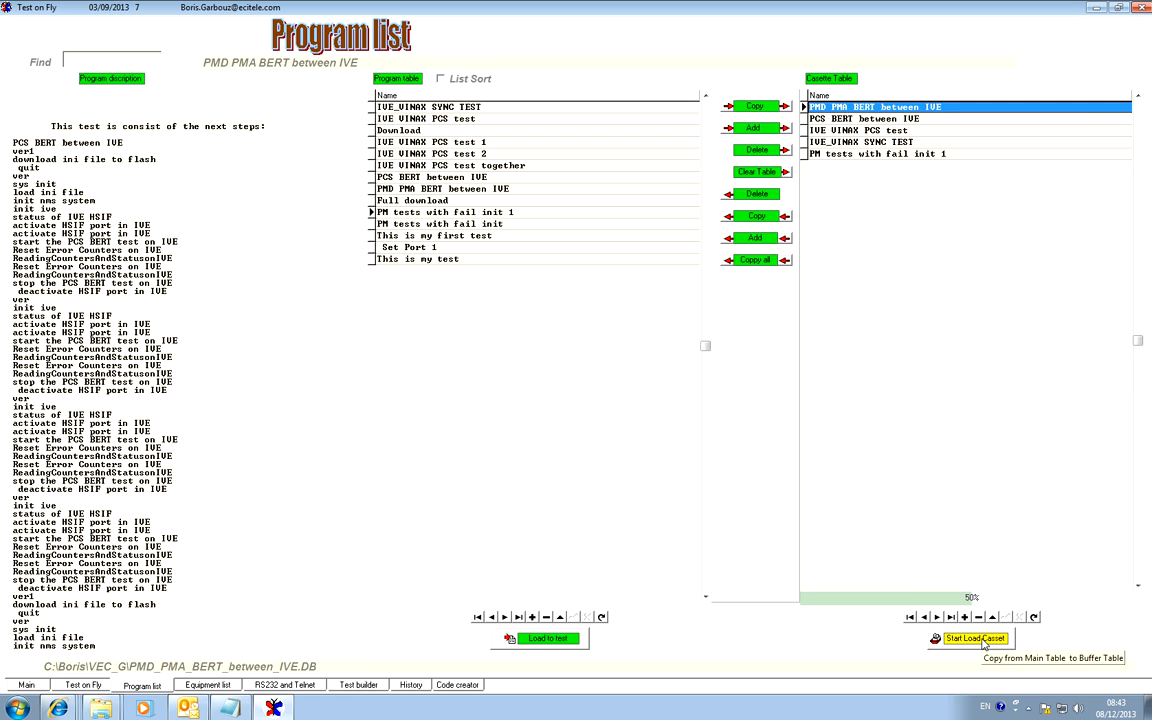
left_click(983, 639)
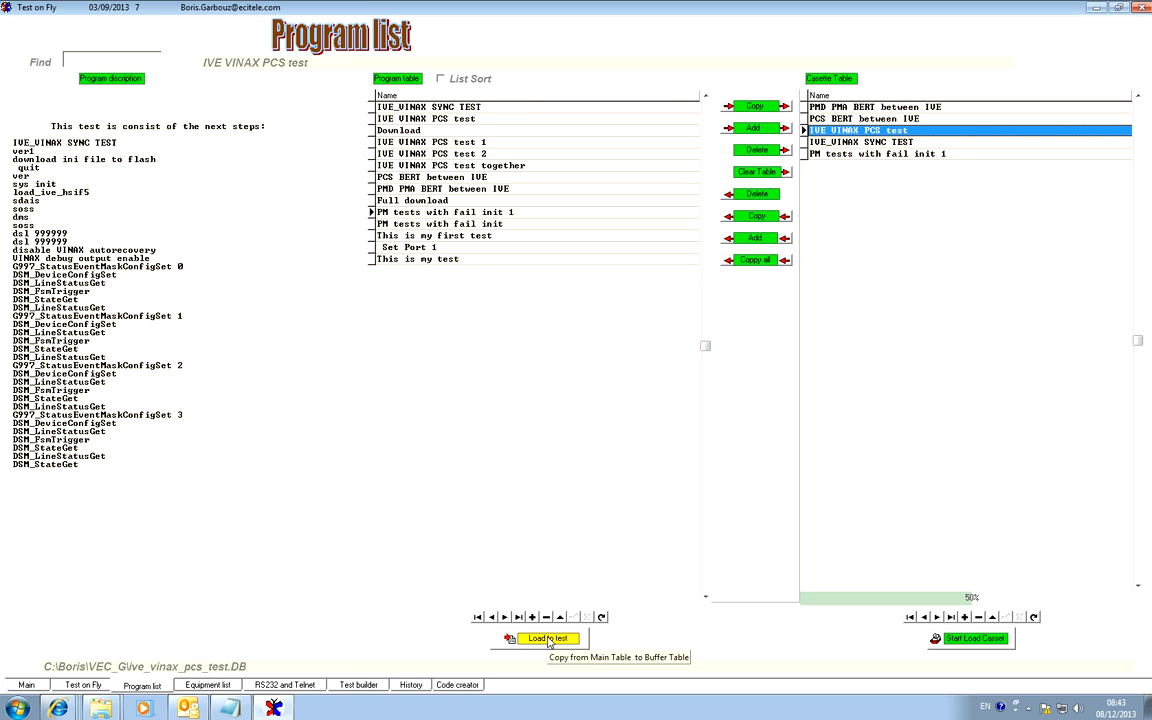
Load PM tests with fail init 1 from the Casette Table for testing, and replace it with This is my test from the Program table.
left_click(887, 156)
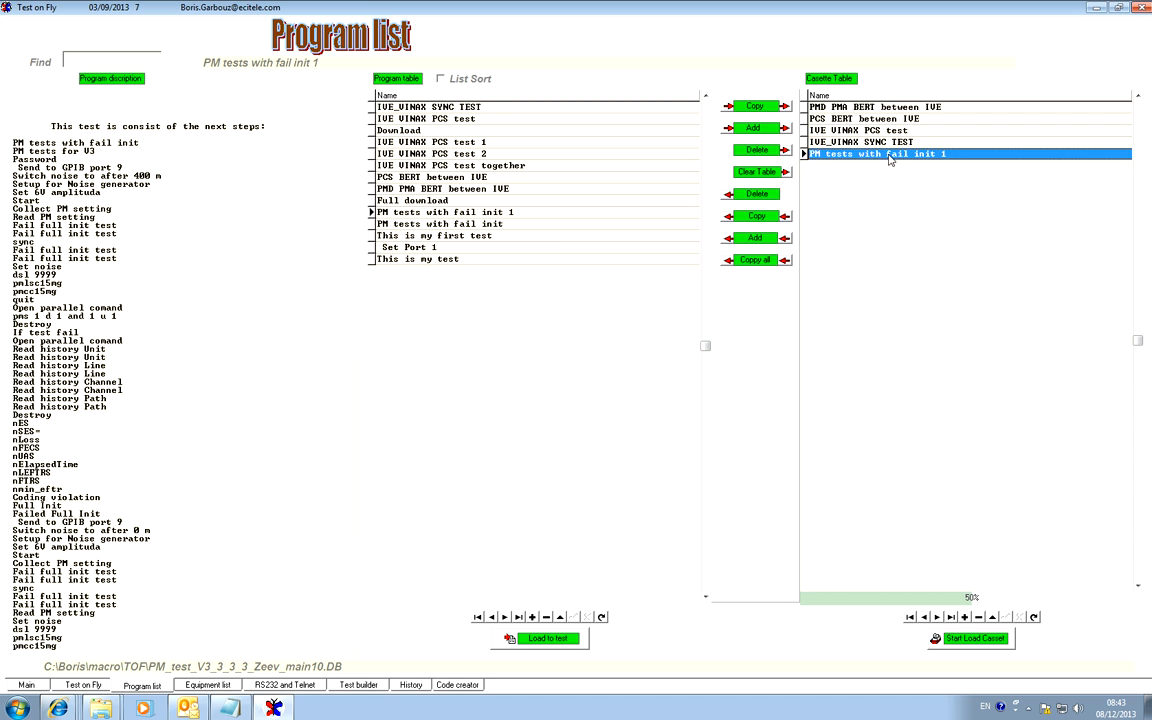
left_click(548, 640)
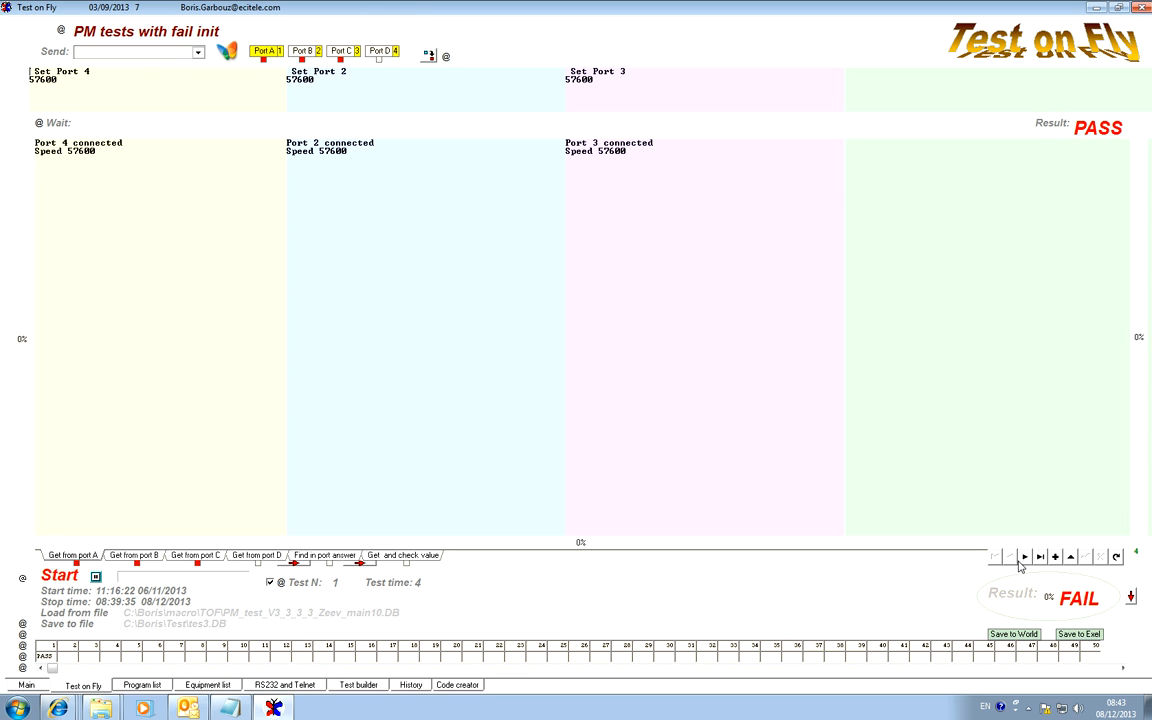
left_click(142, 686)
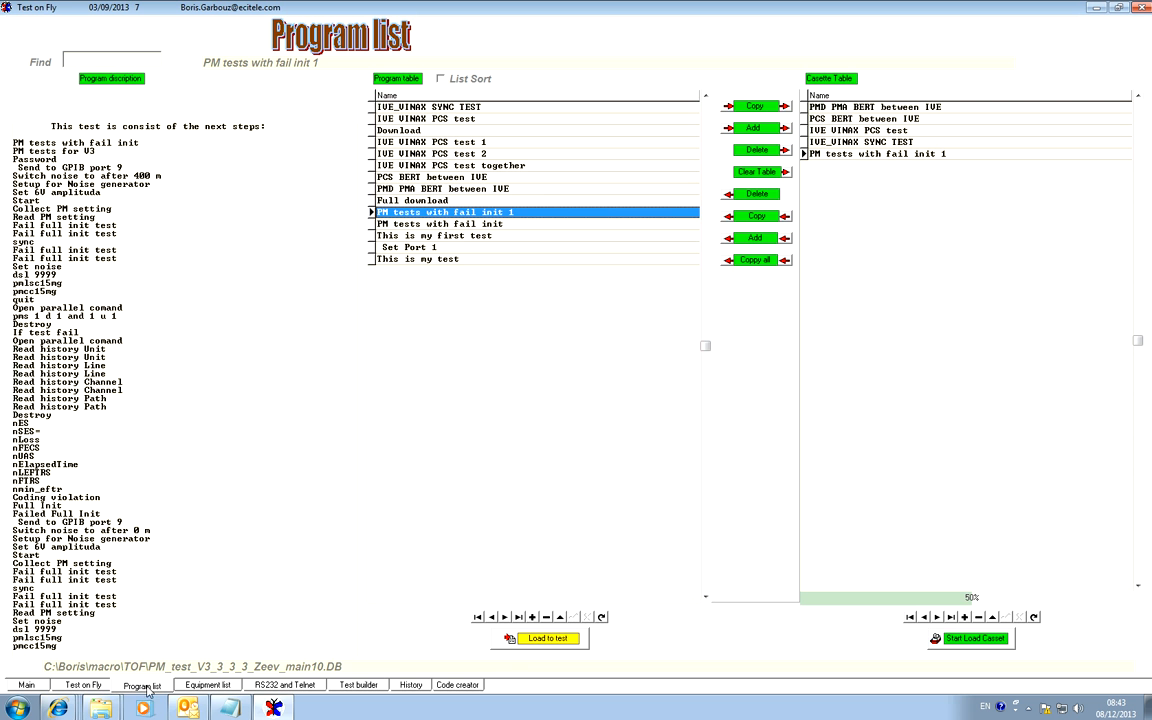
left_click(433, 259)
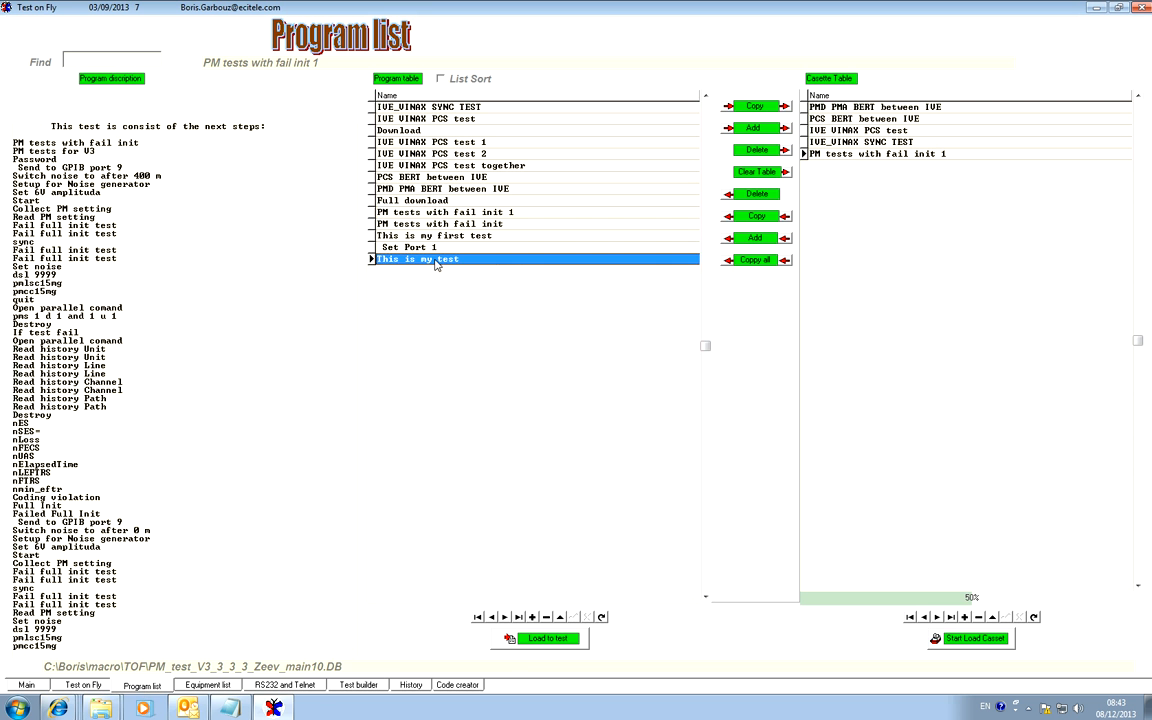
left_click(549, 640)
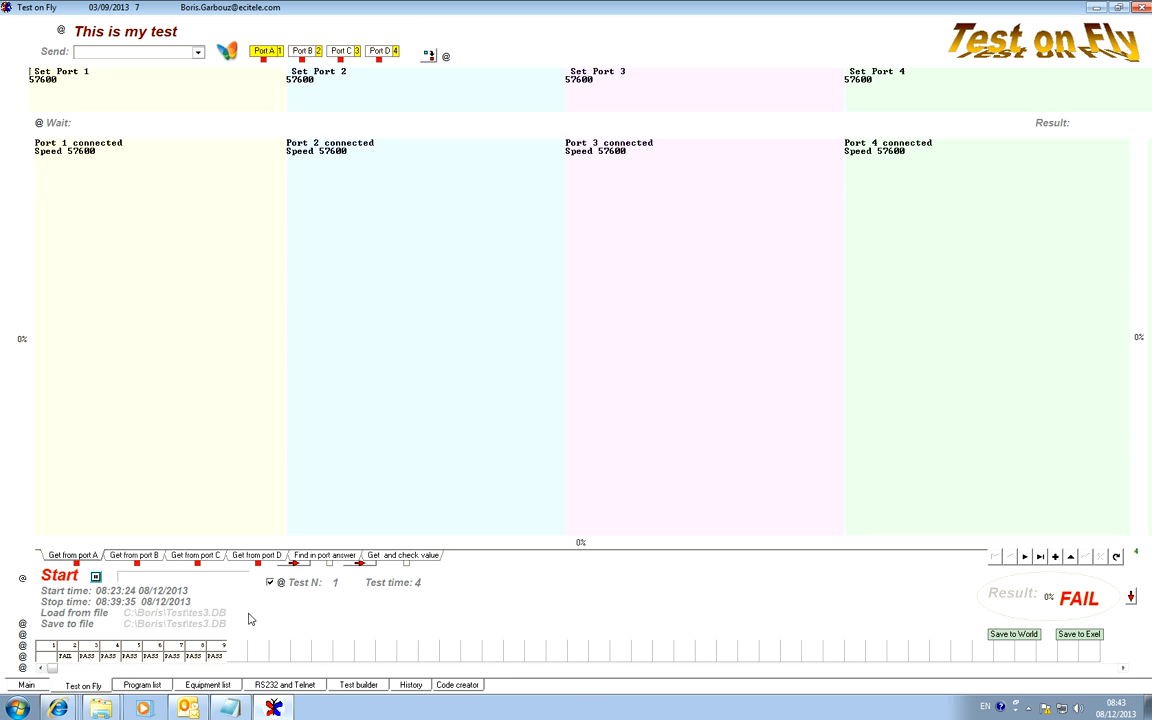
Open the equipment list and view the commands and descriptions of FLUKE 45 and HP 33120A.
left_click(209, 686)
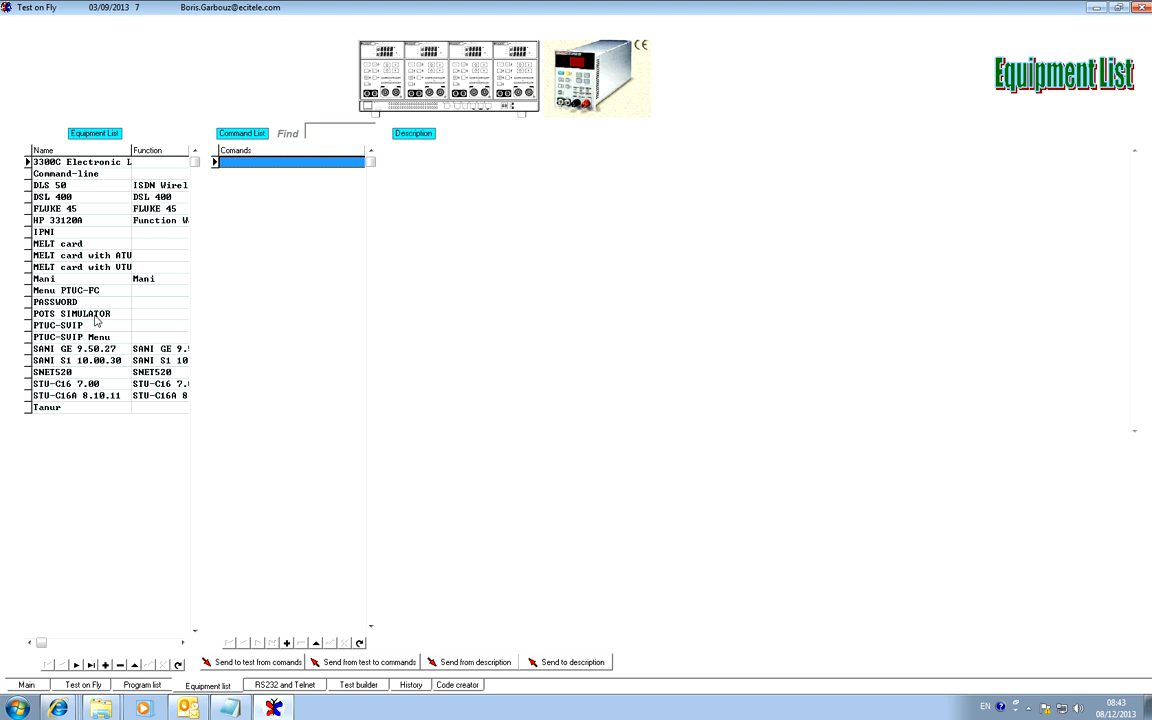
left_click(70, 208)
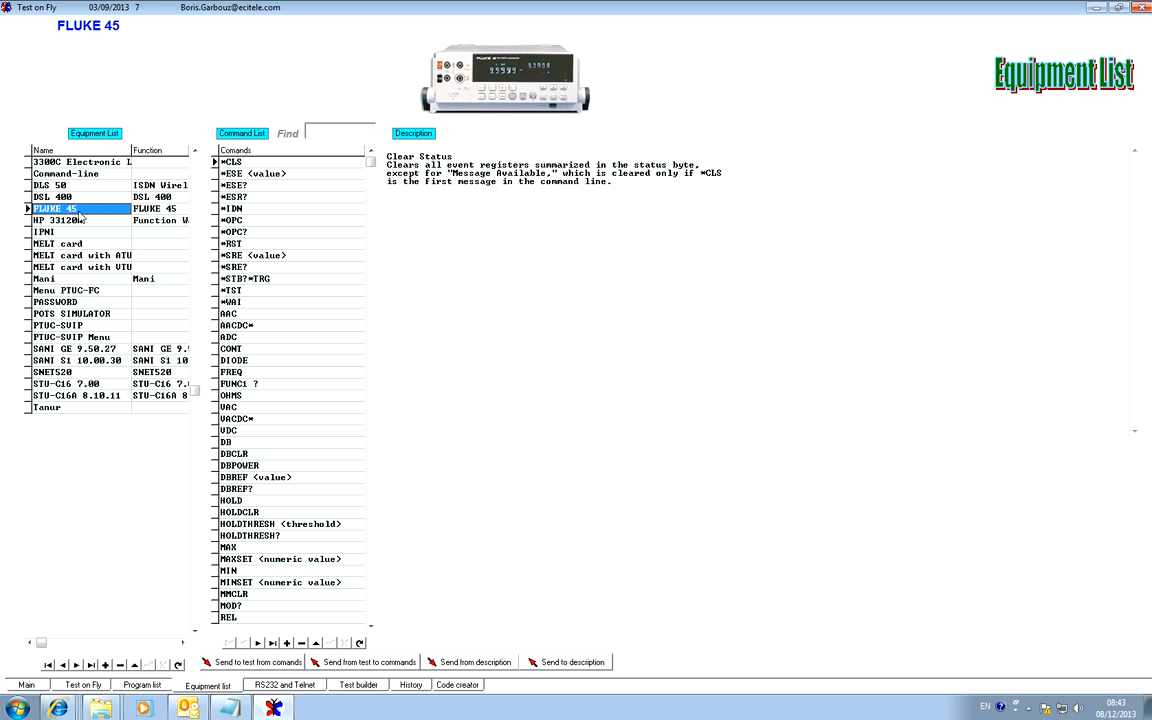
left_click(86, 221)
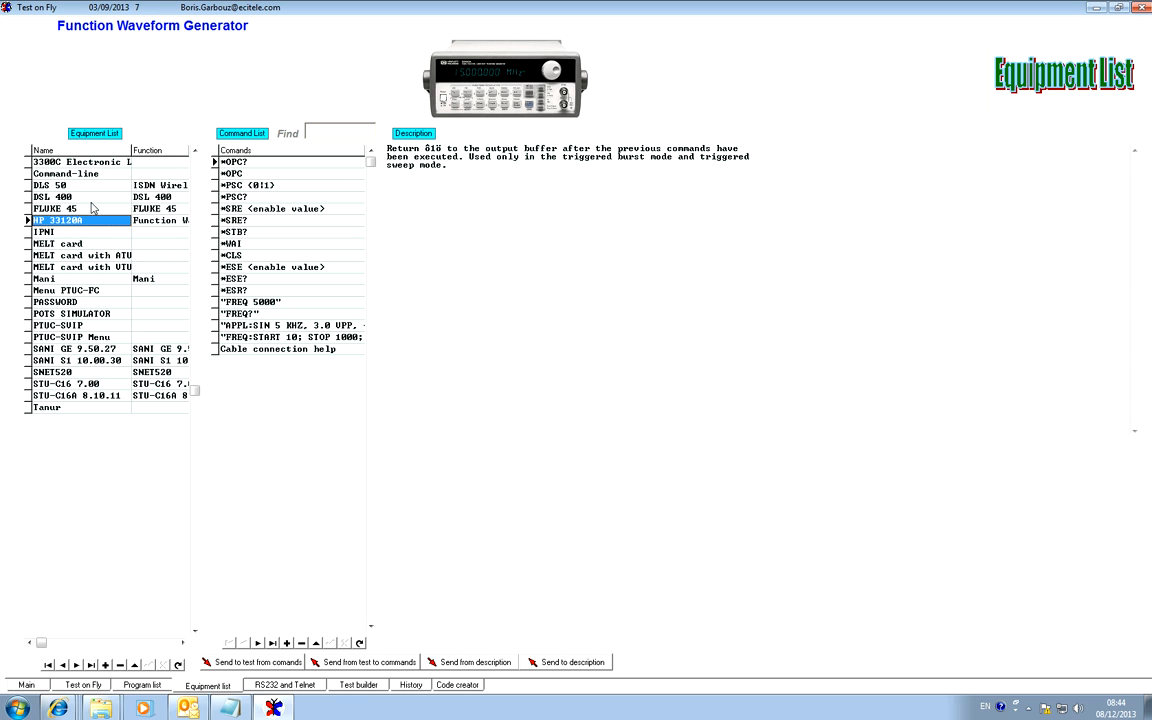
left_click(526, 297)
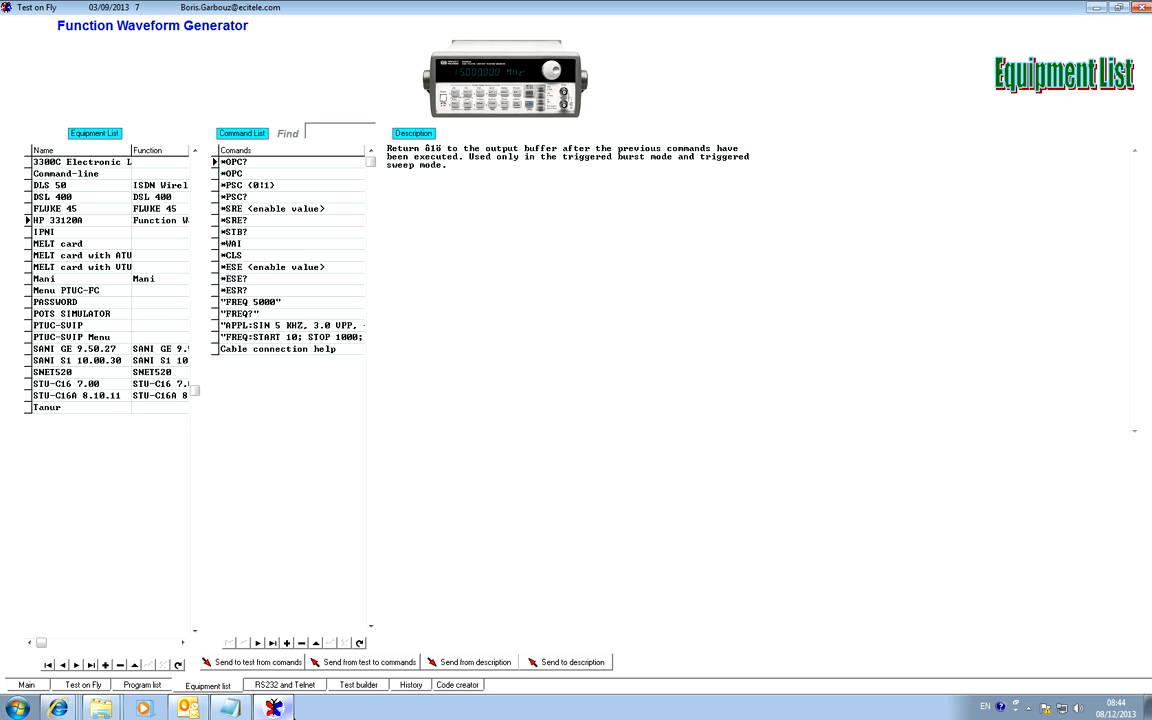
Open the RS232 and Telnet page, glance at the other ports, and read through the ver output of Port 1.
left_click(288, 686)
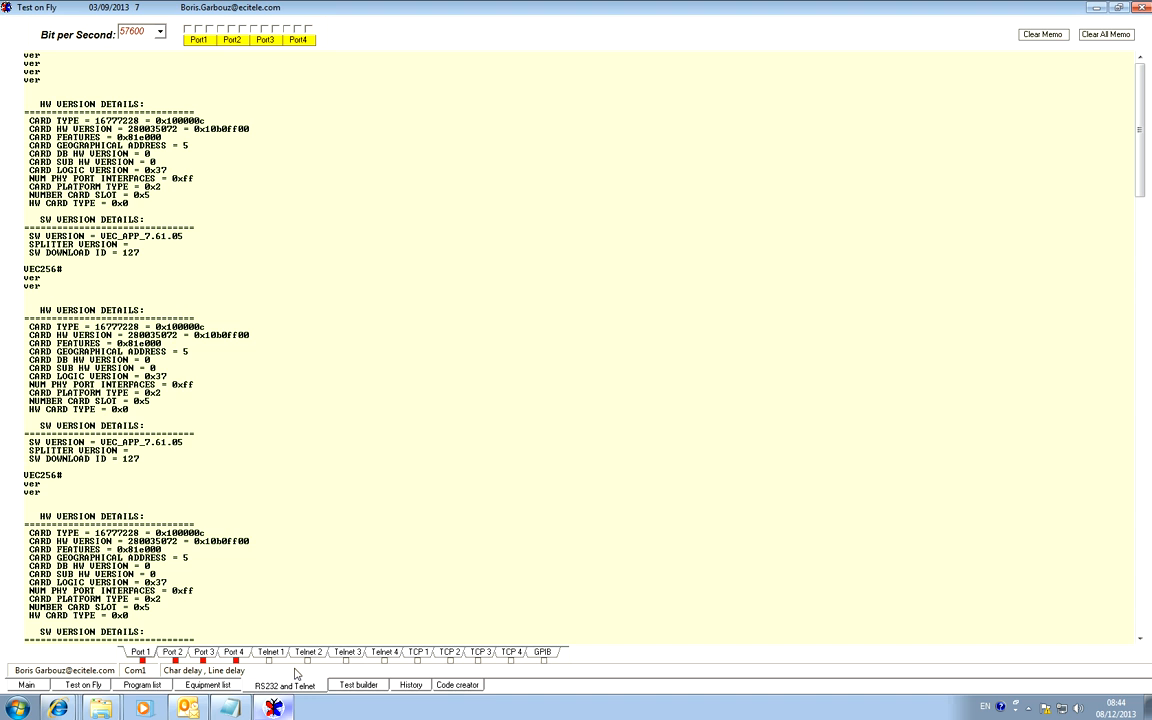
left_click(208, 653)
left_click(236, 656)
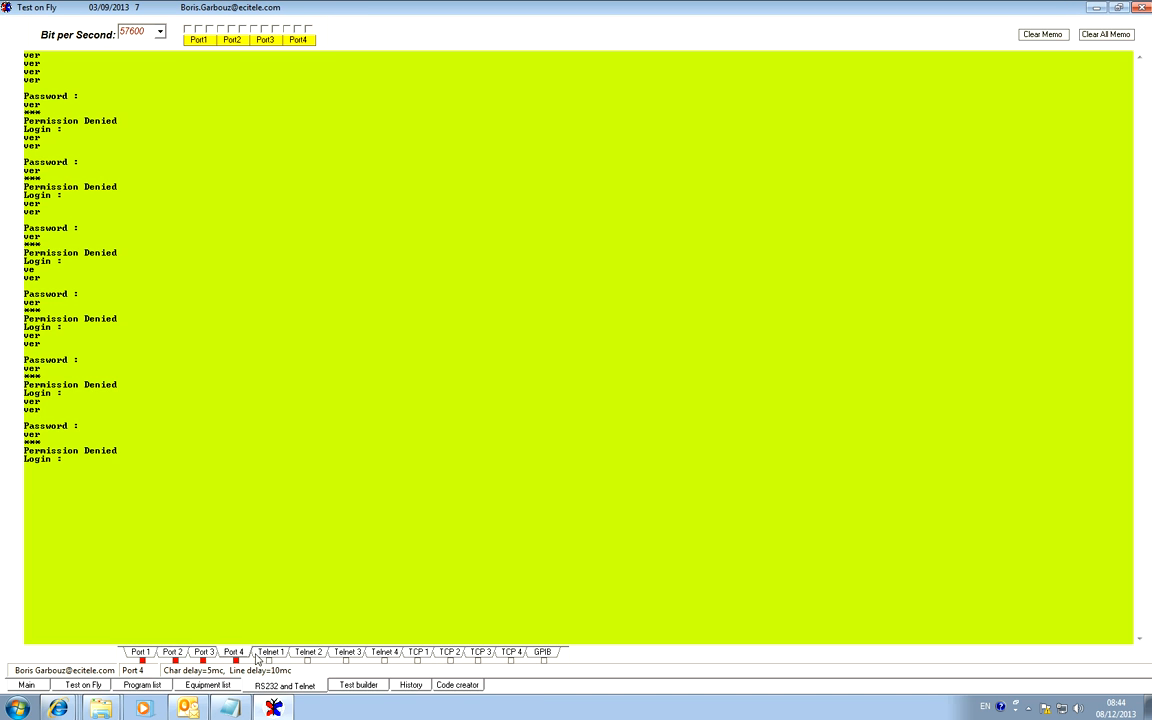
left_click(272, 656)
left_click(141, 653)
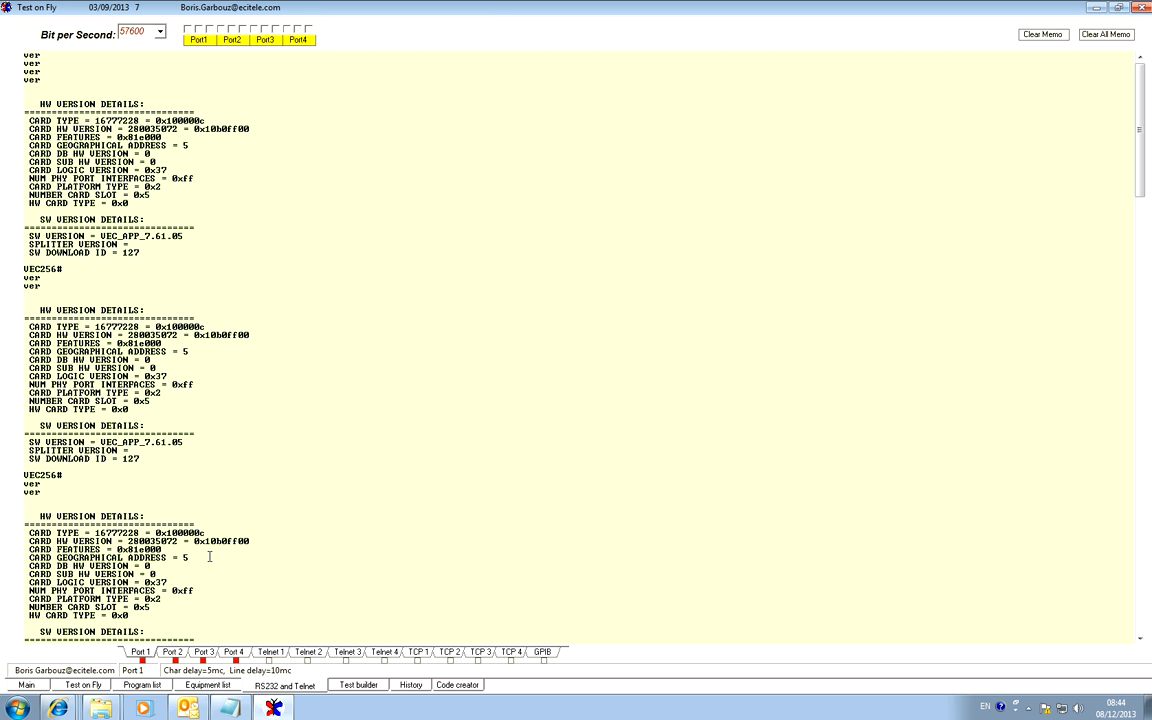
scroll(250, 311, "down", 5)
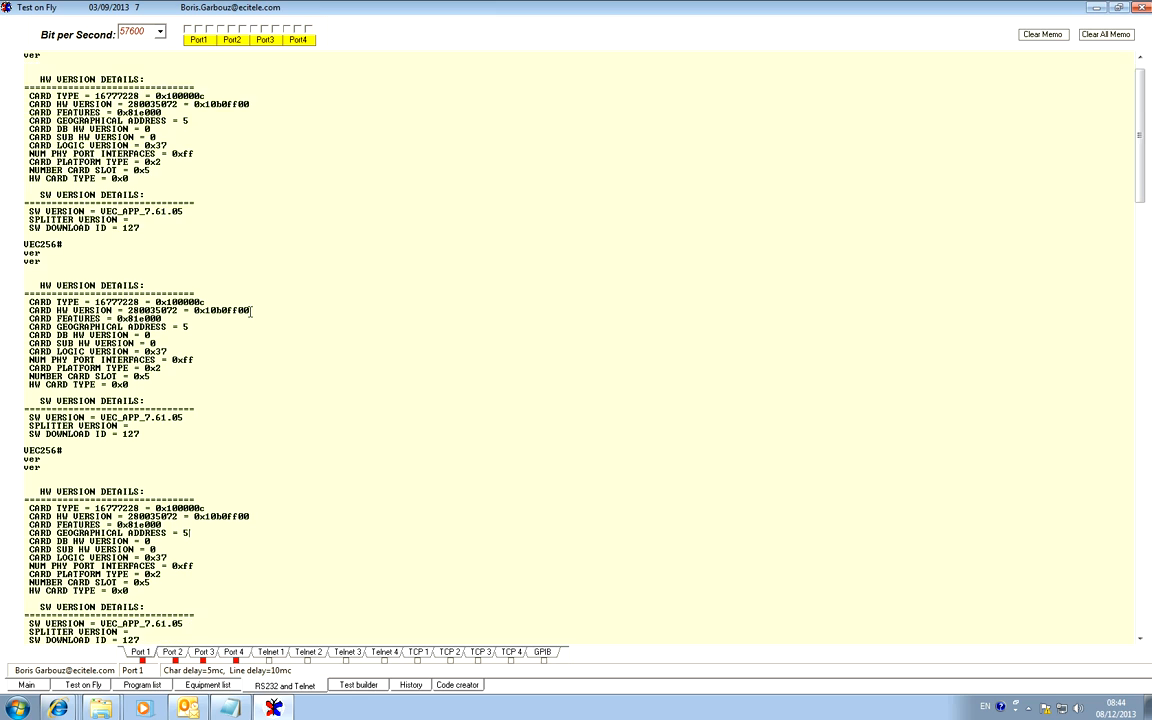
scroll(255, 316, "down", 8)
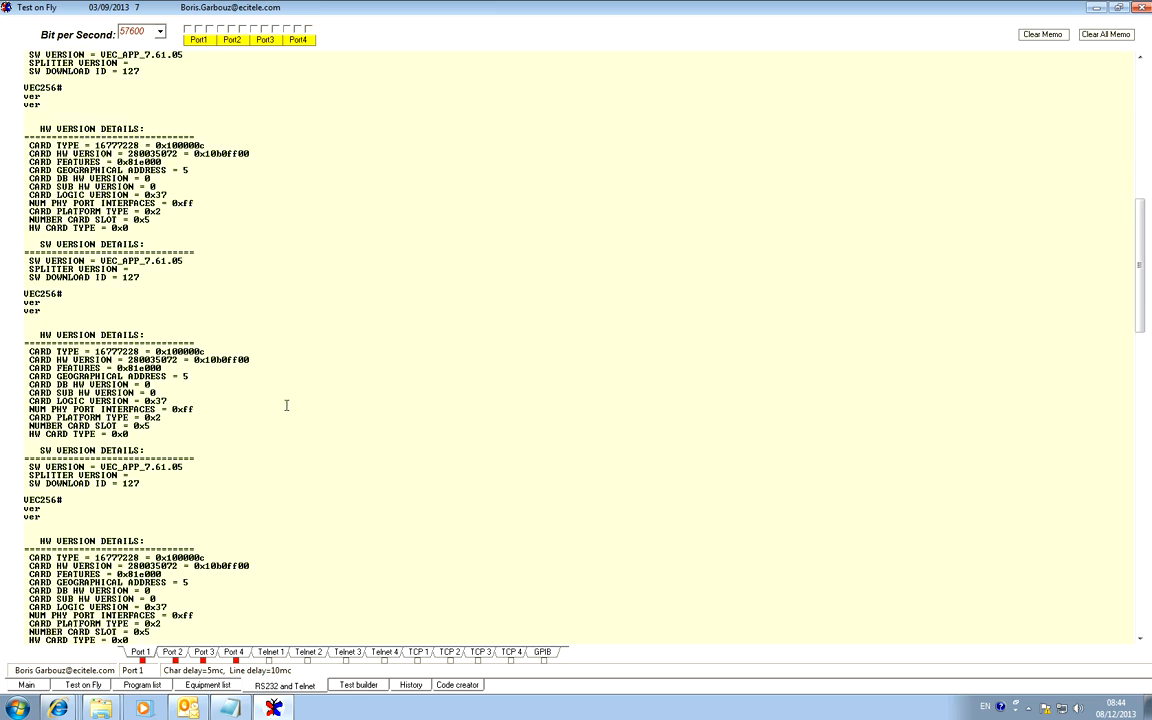
scroll(285, 440, "down", 6)
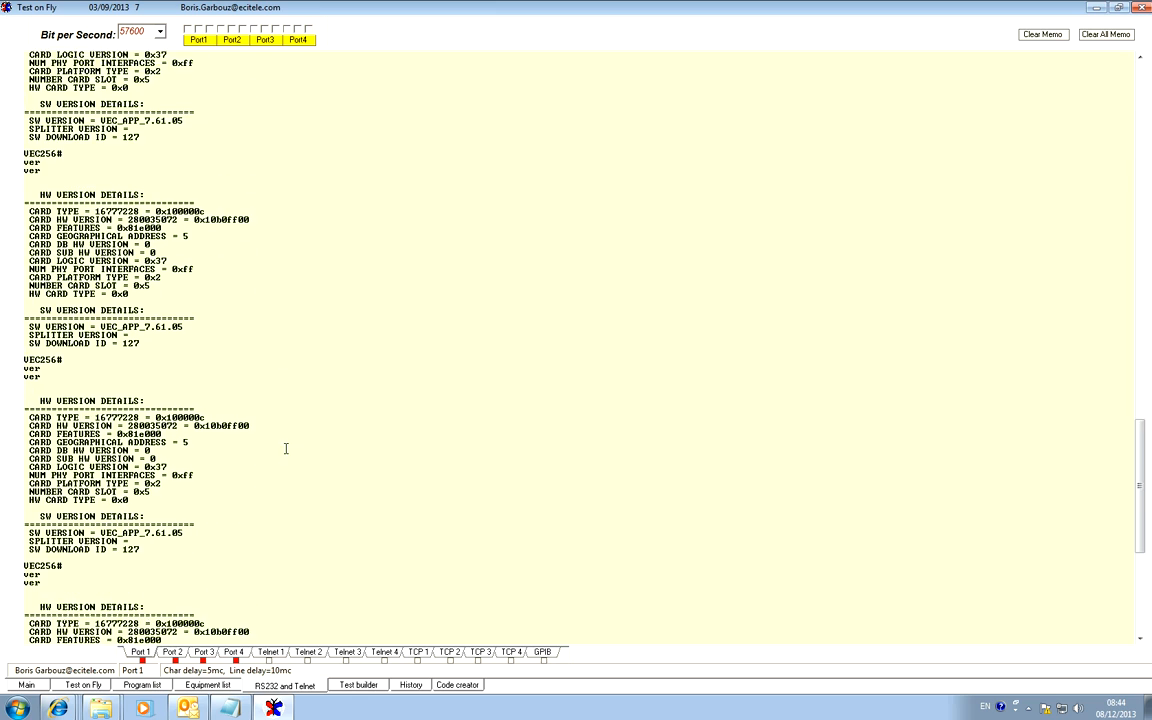
Look through the terminals of Ports 2 to 4, Telnet, TCP and GPIB, and return to the end of Port 1's output.
left_click(172, 652)
left_click(203, 652)
left_click(234, 652)
left_click(270, 652)
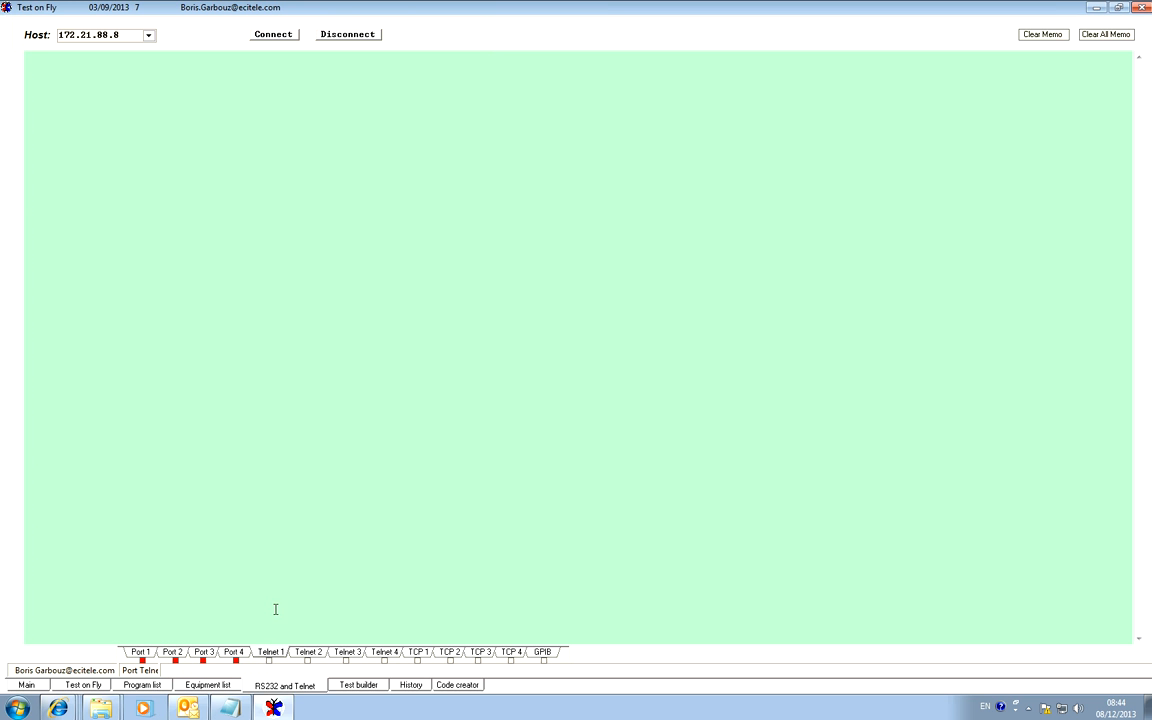
left_click(348, 653)
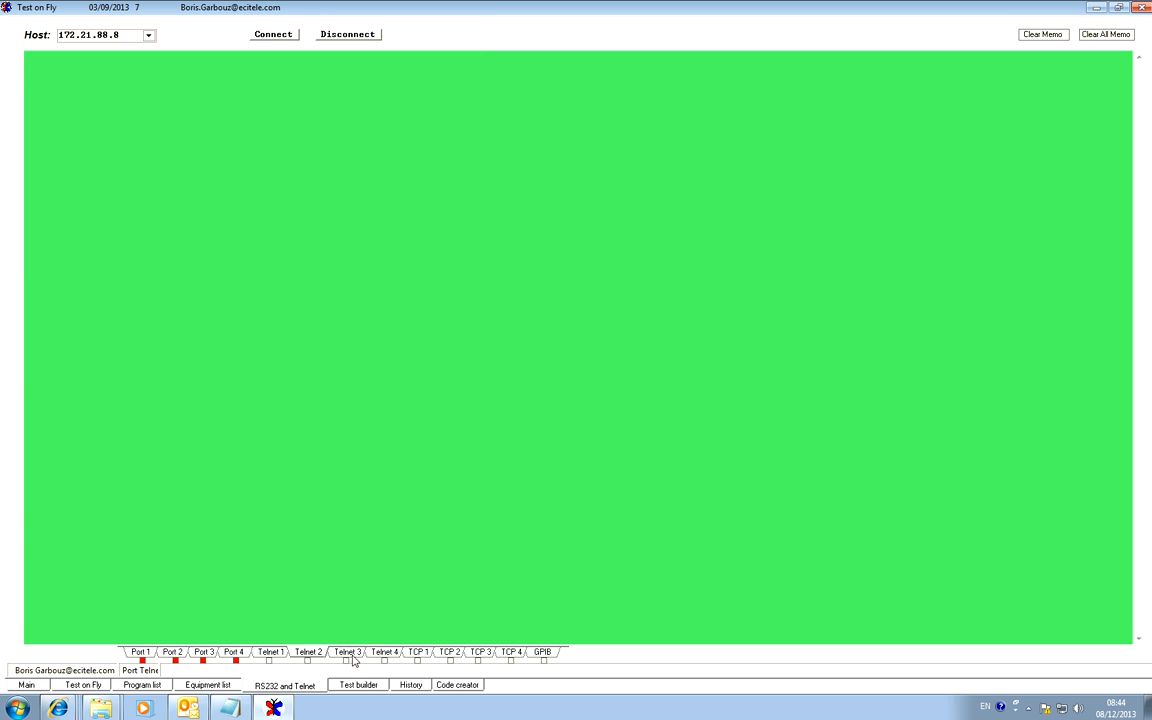
left_click(418, 652)
left_click(449, 652)
left_click(480, 652)
left_click(543, 652)
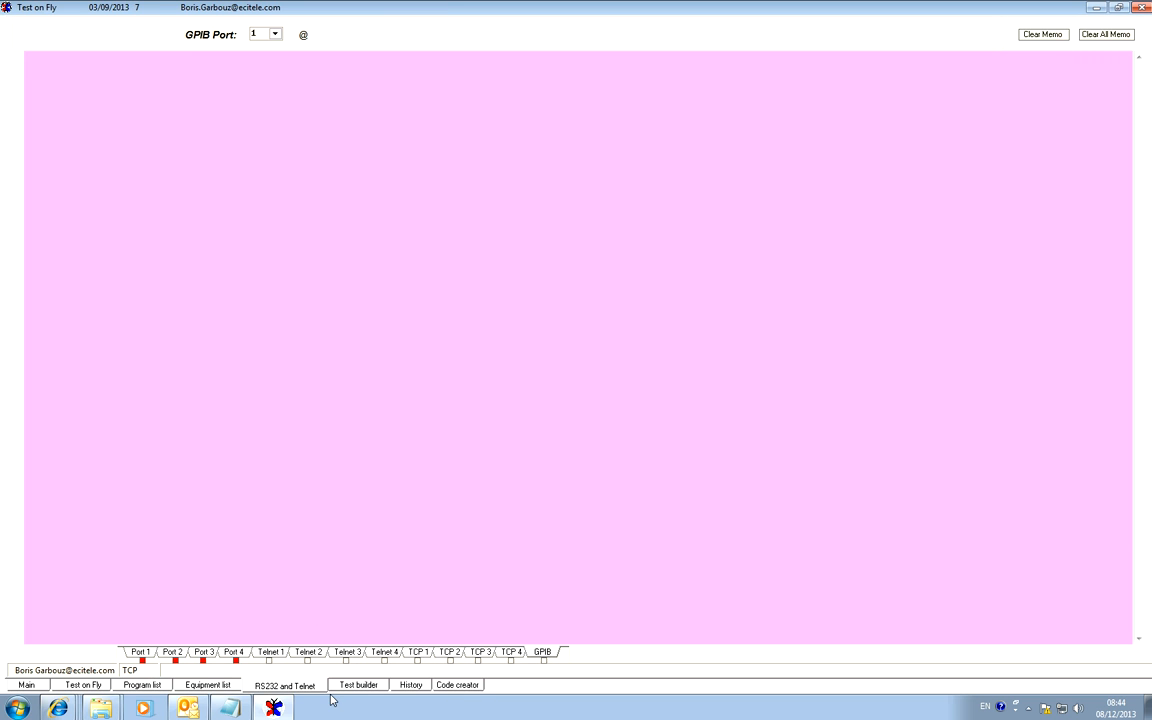
left_click(140, 652)
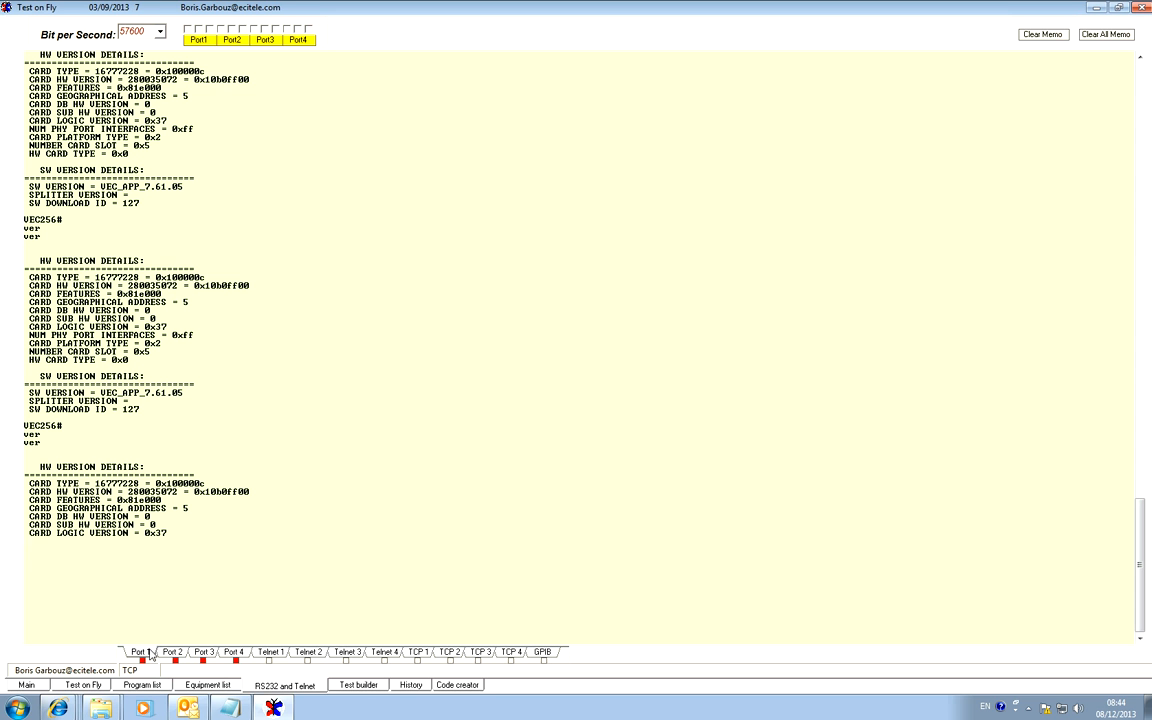
Open the test builder and append all ver1 tests from the Buffer Table to the Main Test Table.
left_click(358, 685)
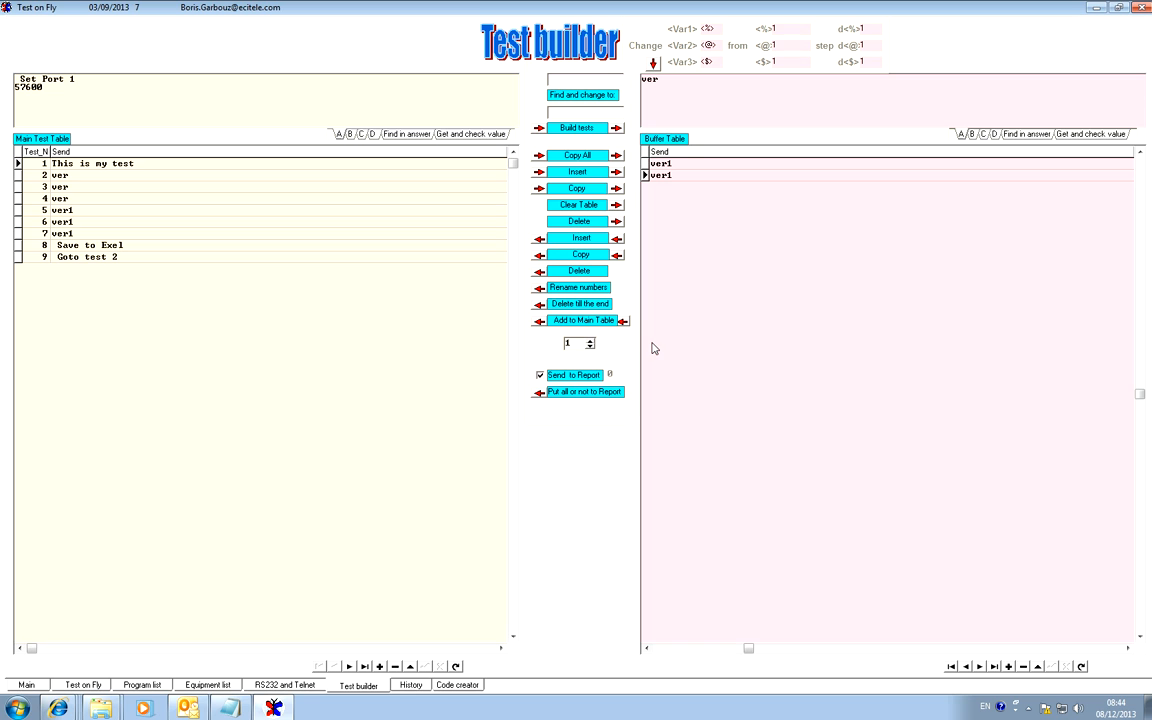
left_click(590, 254)
left_click(597, 321)
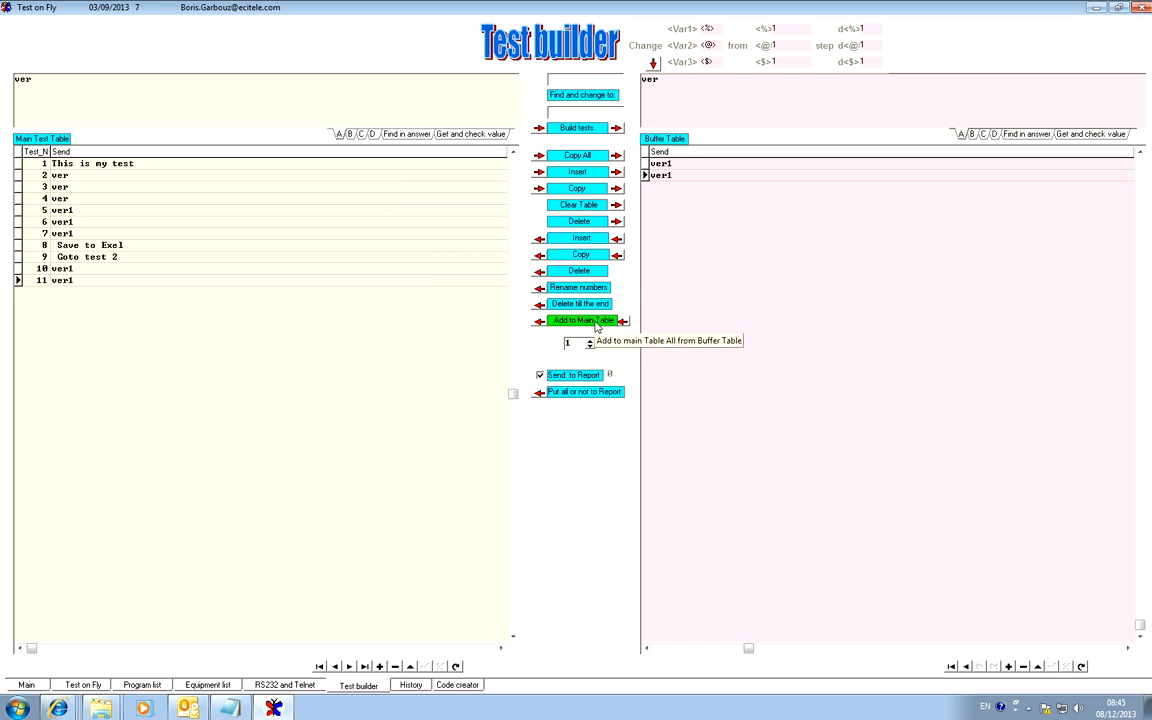
Check the two tests added to the Main Test Table, and view the grid of variables Var4 to Var6 before hiding it again.
left_click(700, 176)
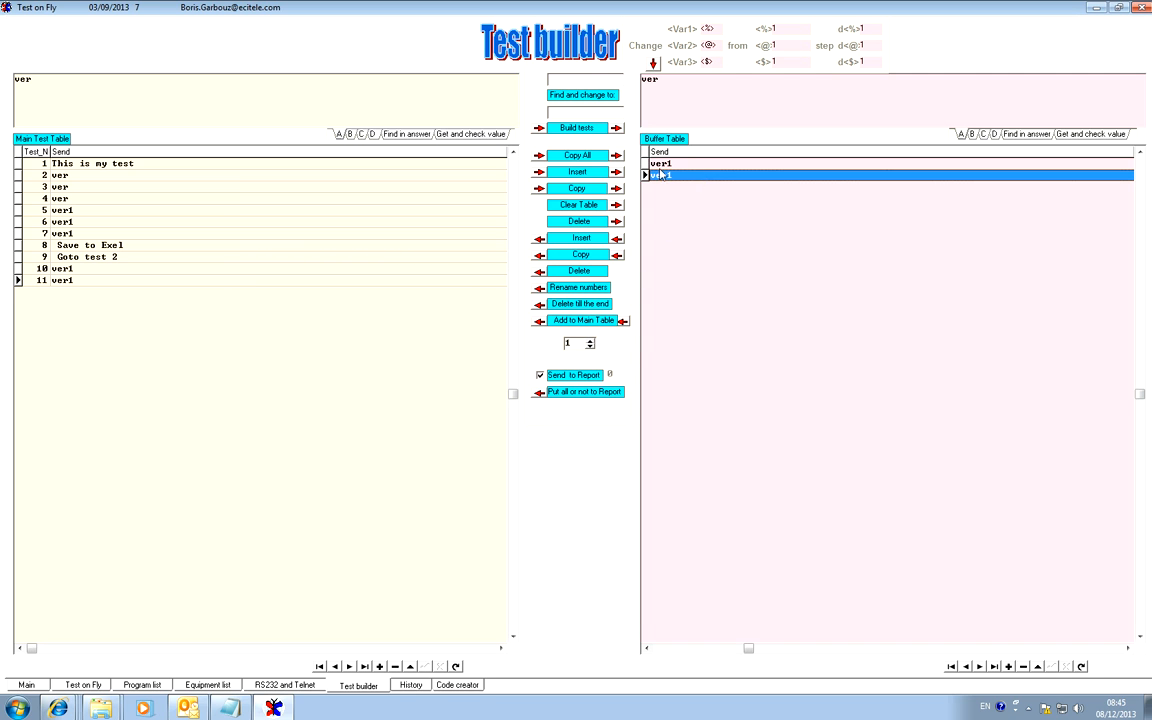
left_click(27, 268)
left_click(29, 280)
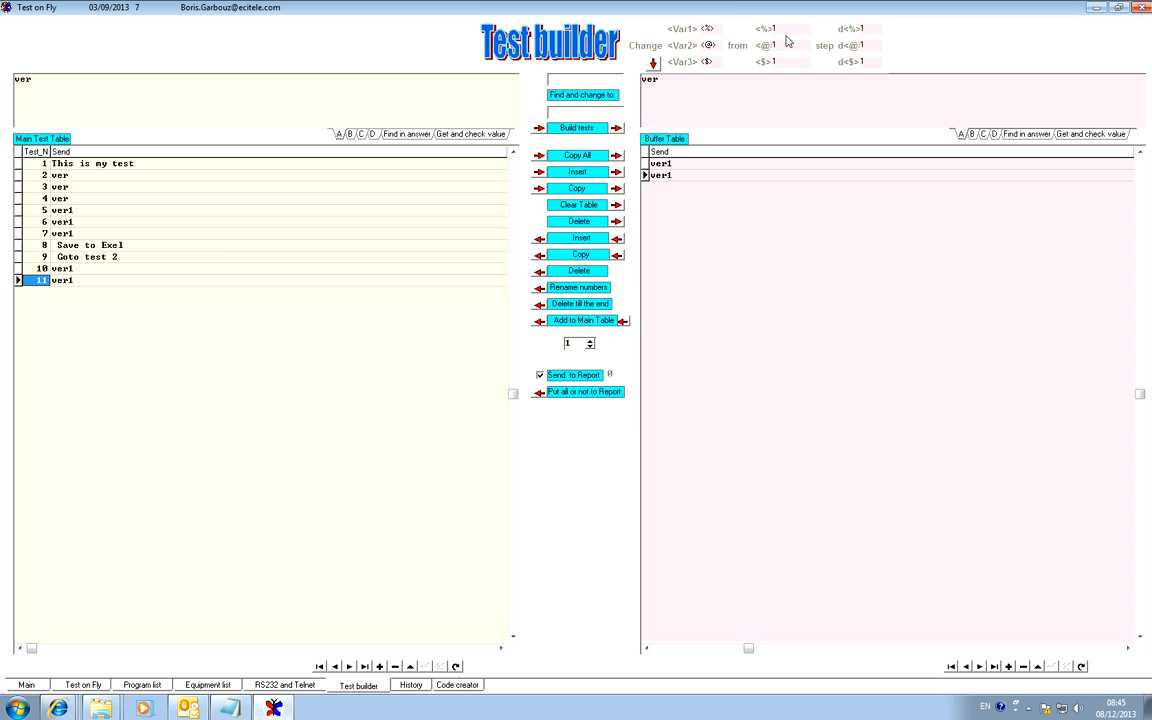
left_click(653, 63)
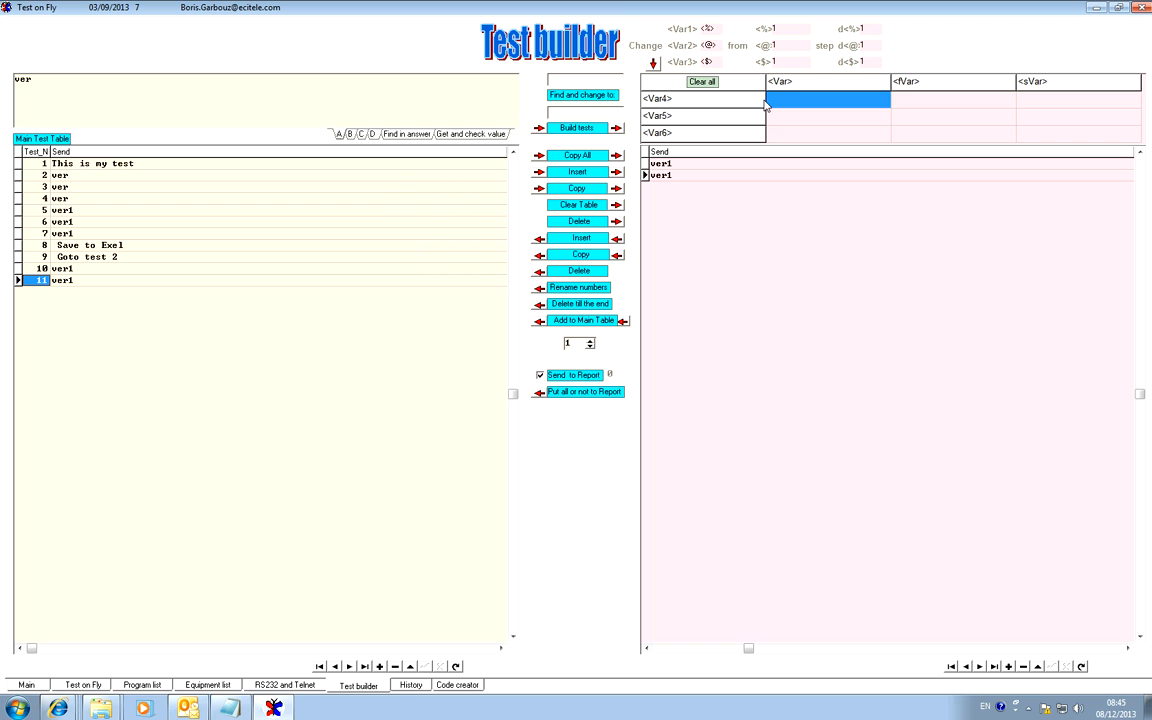
left_click(653, 63)
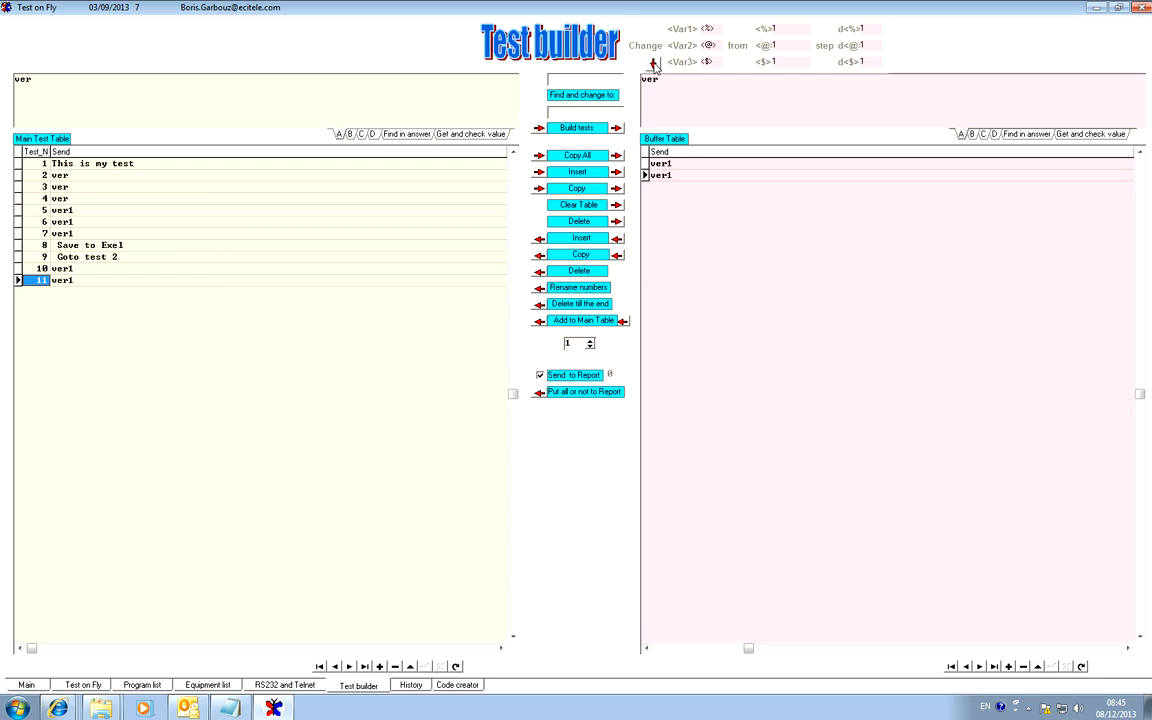
Open the history and browse the daily logs back to the earliest one, returning to the latest log of 08/12/2013.
left_click(411, 686)
left_click(389, 660)
left_click(314, 660)
left_click(314, 660)
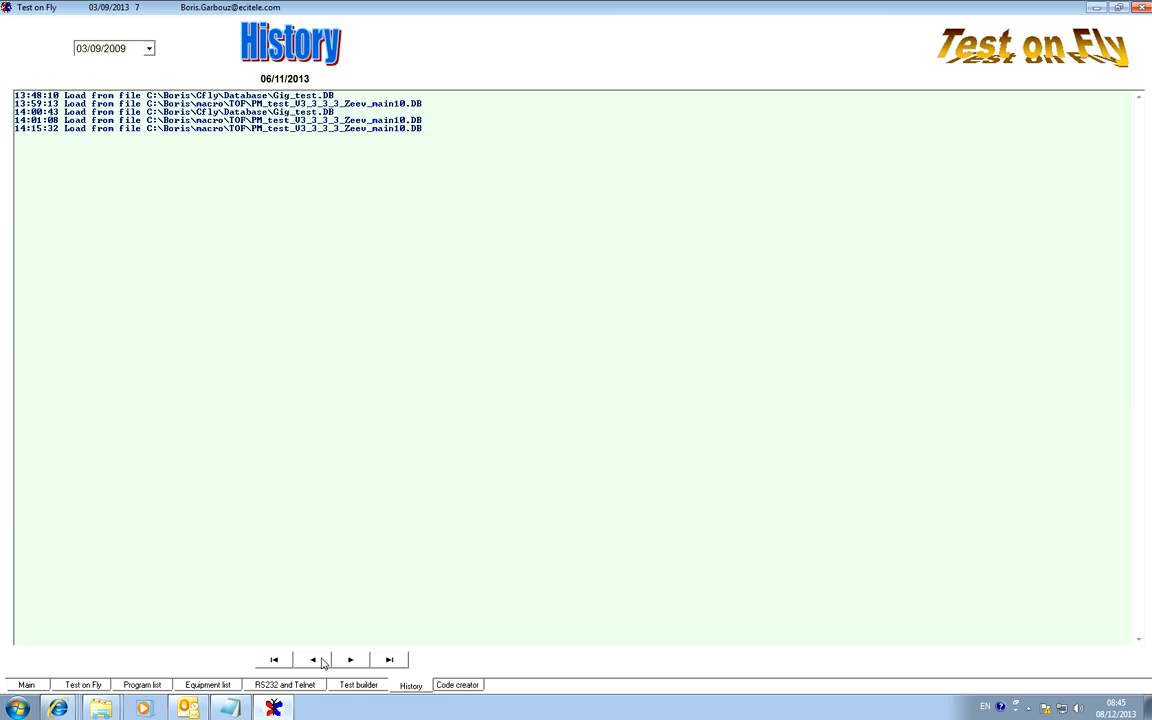
left_click(314, 660)
left_click(314, 660)
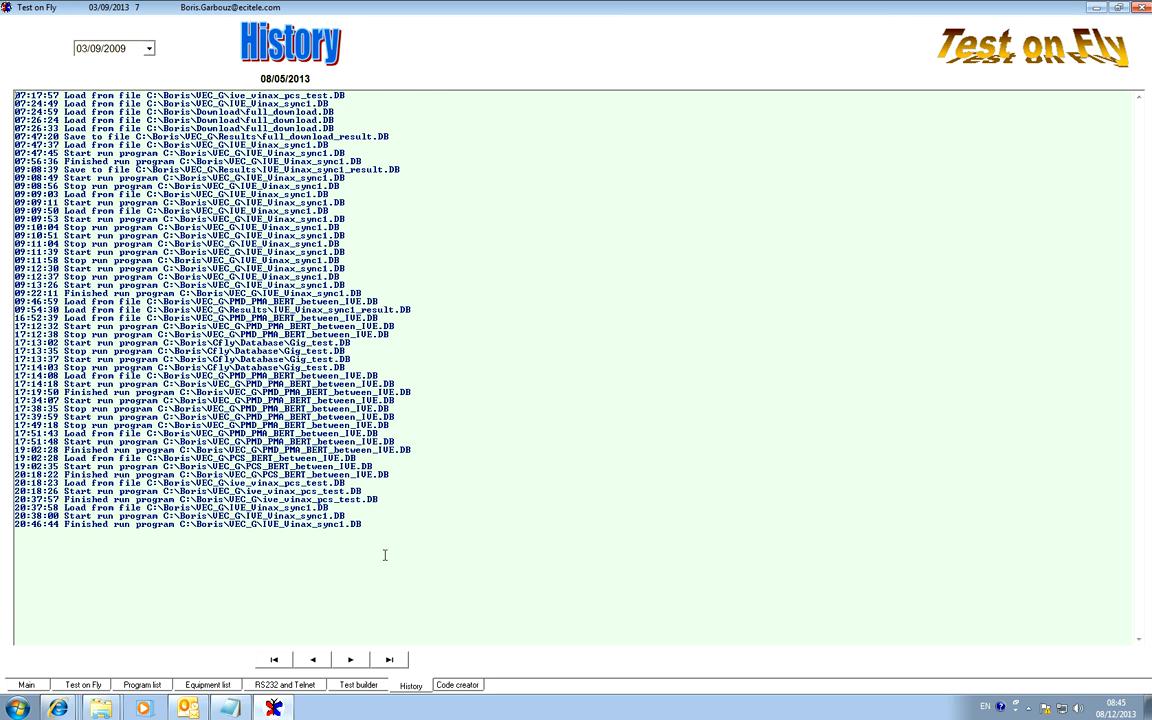
left_click(274, 660)
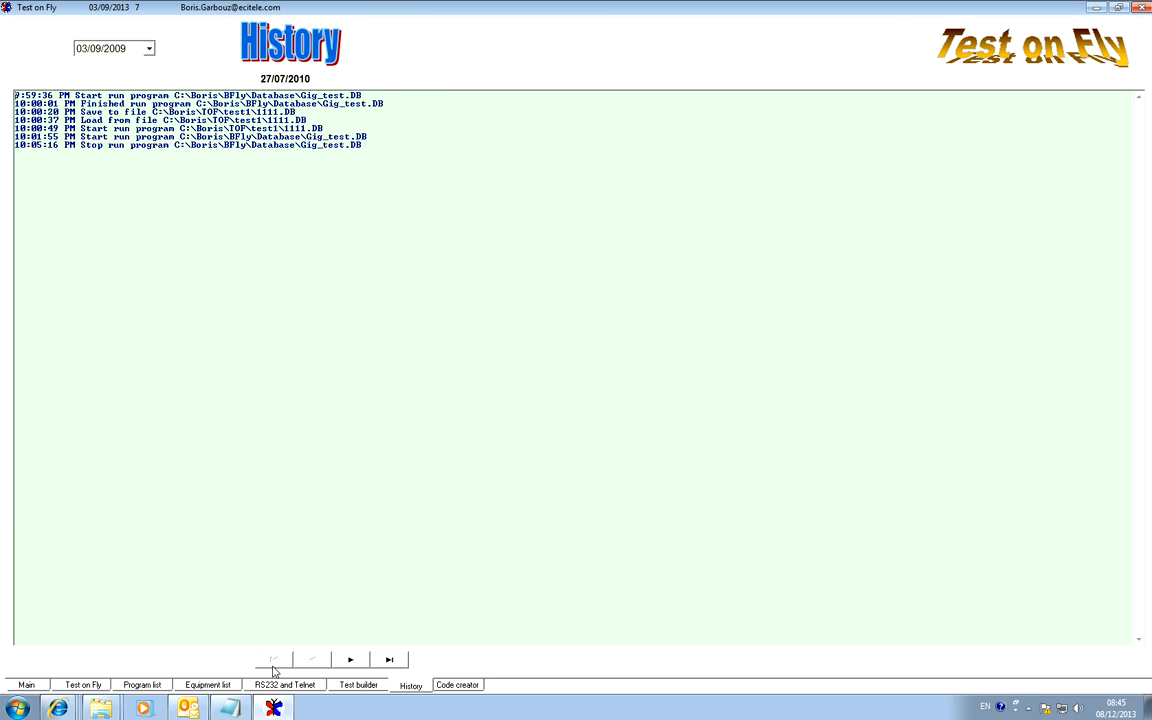
left_click(389, 660)
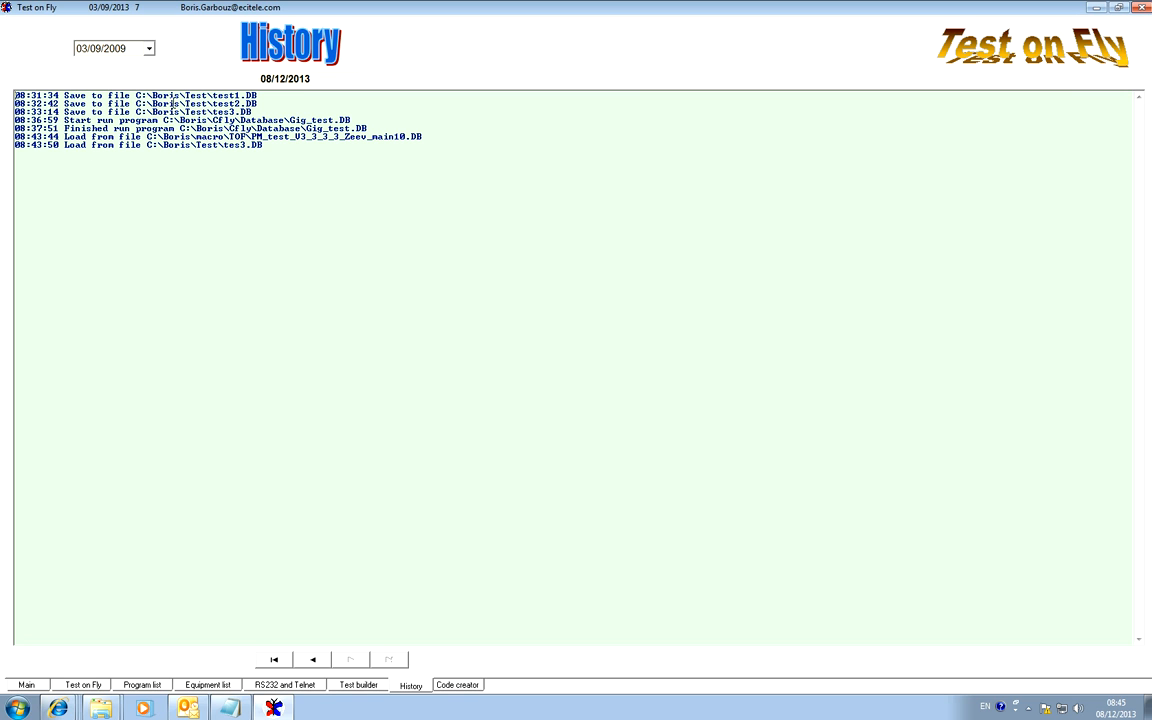
Highlight the 08/12/2013 history entries for saving test1.DB, test2.DB and tes3.DB and for the last loading of tes3.DB.
left_click_drag(258, 96, 10, 96)
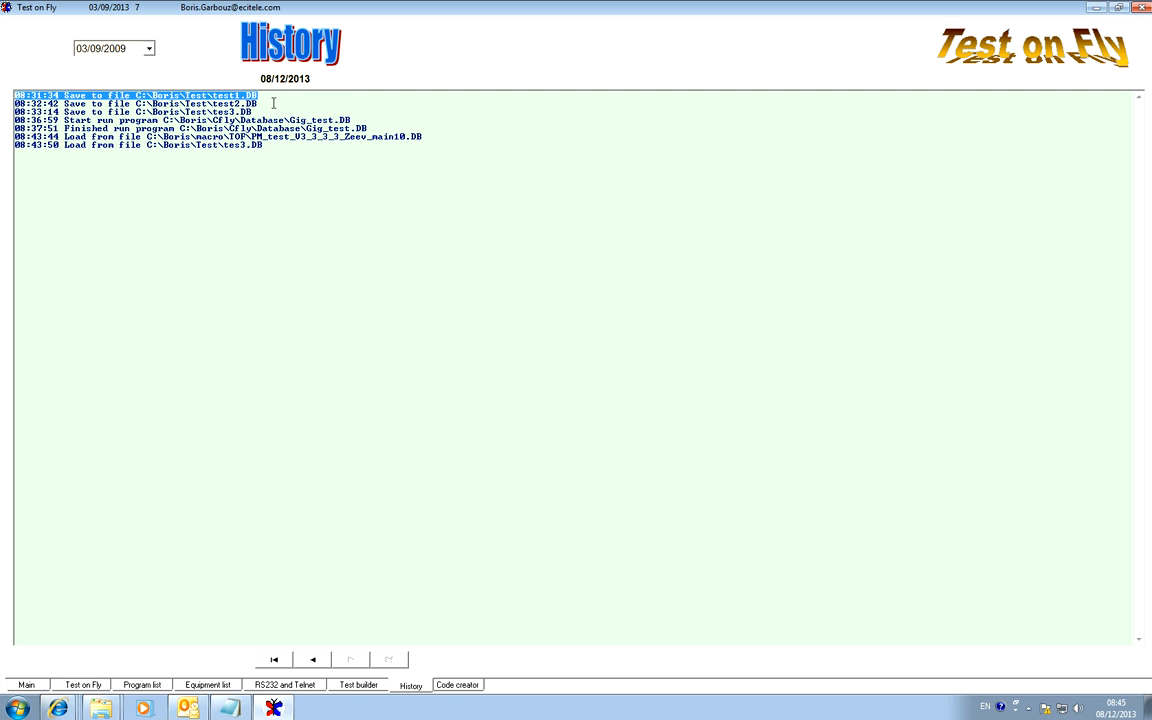
left_click_drag(257, 104, 8, 104)
left_click_drag(311, 112, 10, 112)
left_click_drag(275, 145, 10, 145)
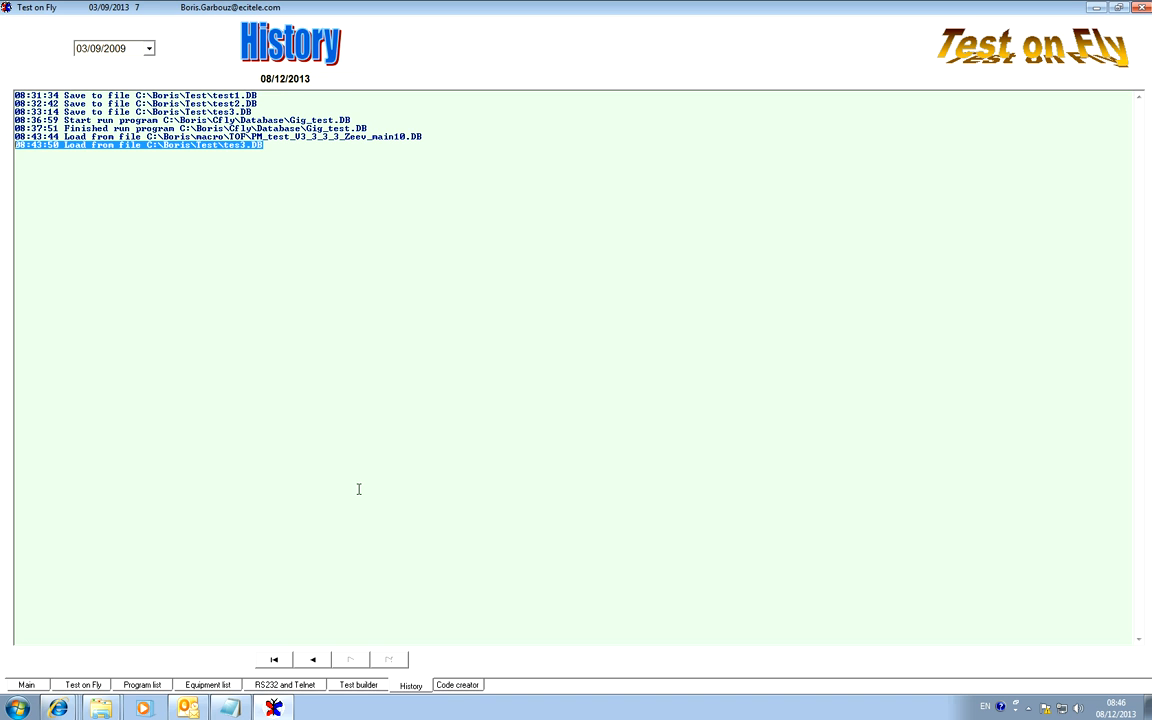
Open the code creator, additionally enable full answer, find in answer, tab results value and tab result, and create the AQUA(JAVA) code.
left_click(457, 688)
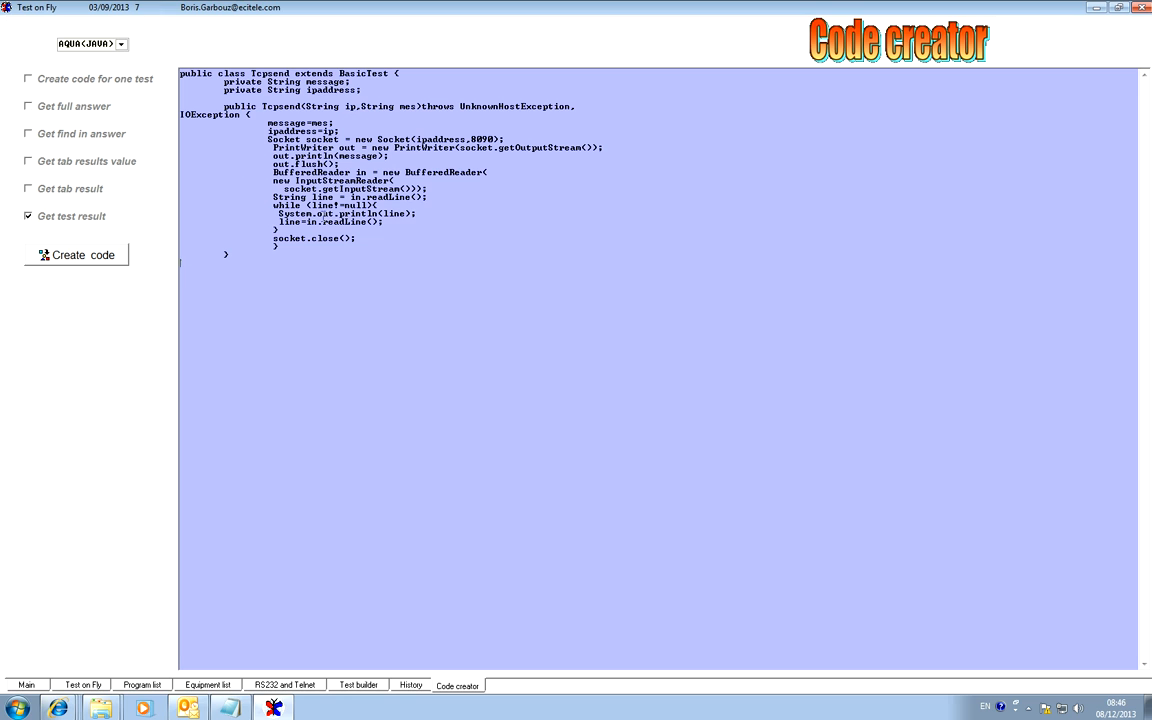
key("ctrl+a")
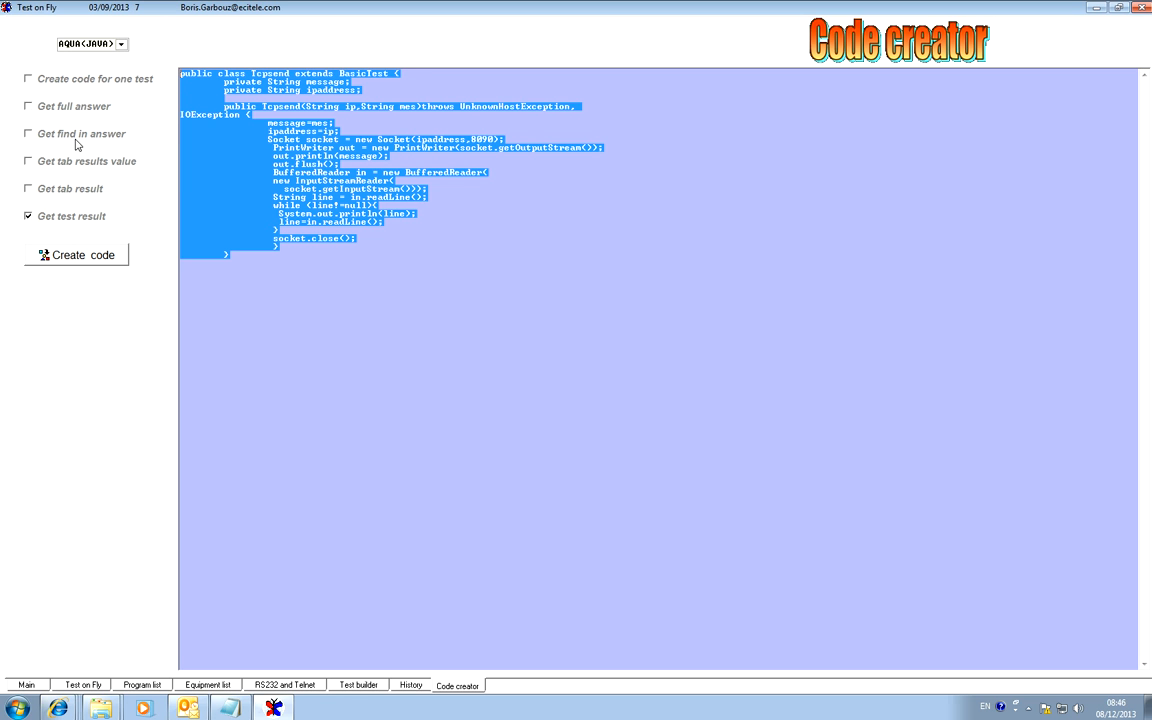
left_click(29, 107)
left_click(29, 133)
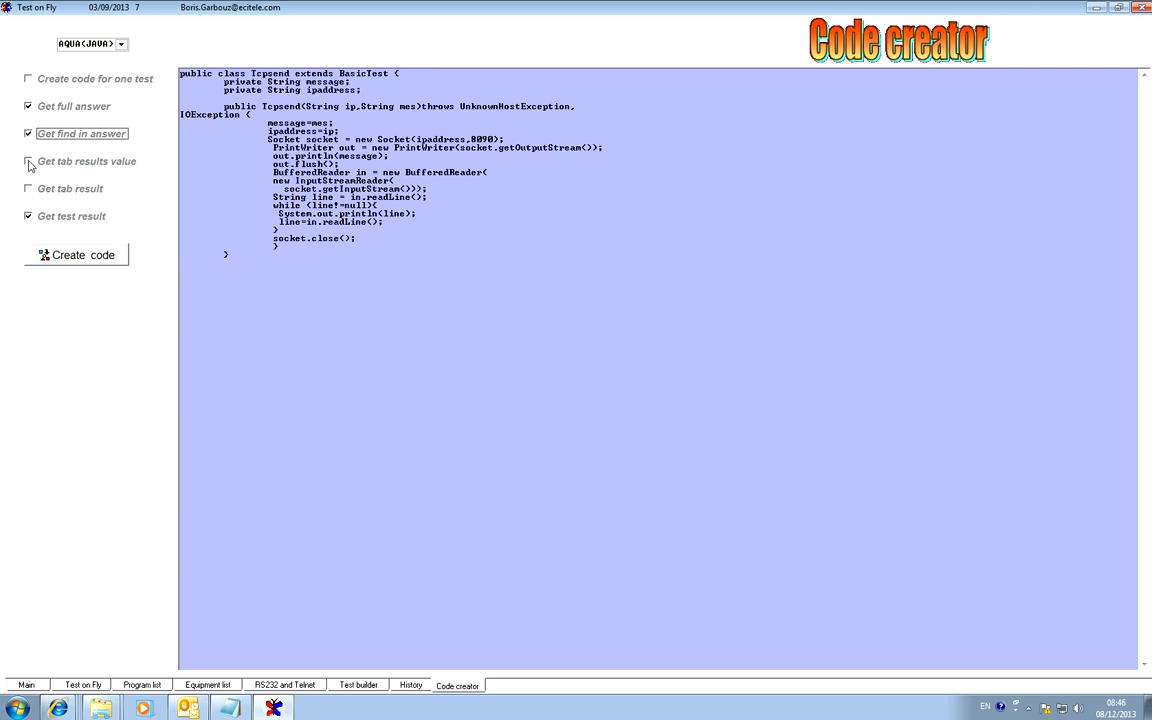
left_click(29, 188)
left_click(29, 162)
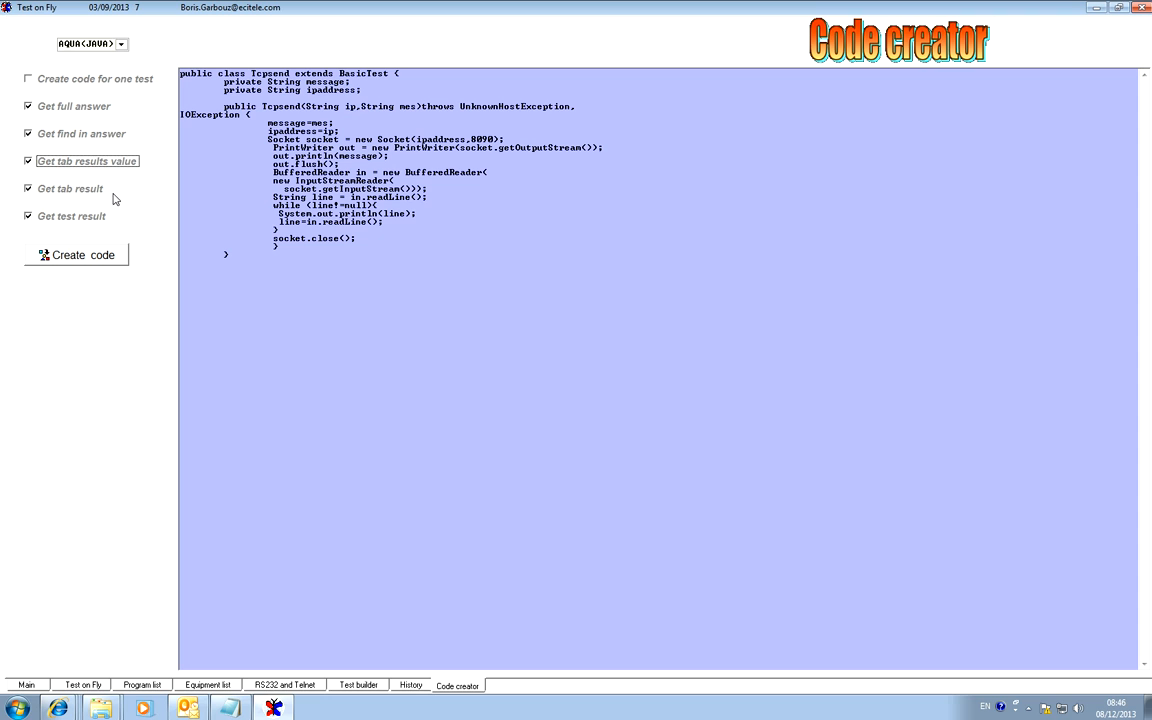
left_click(84, 258)
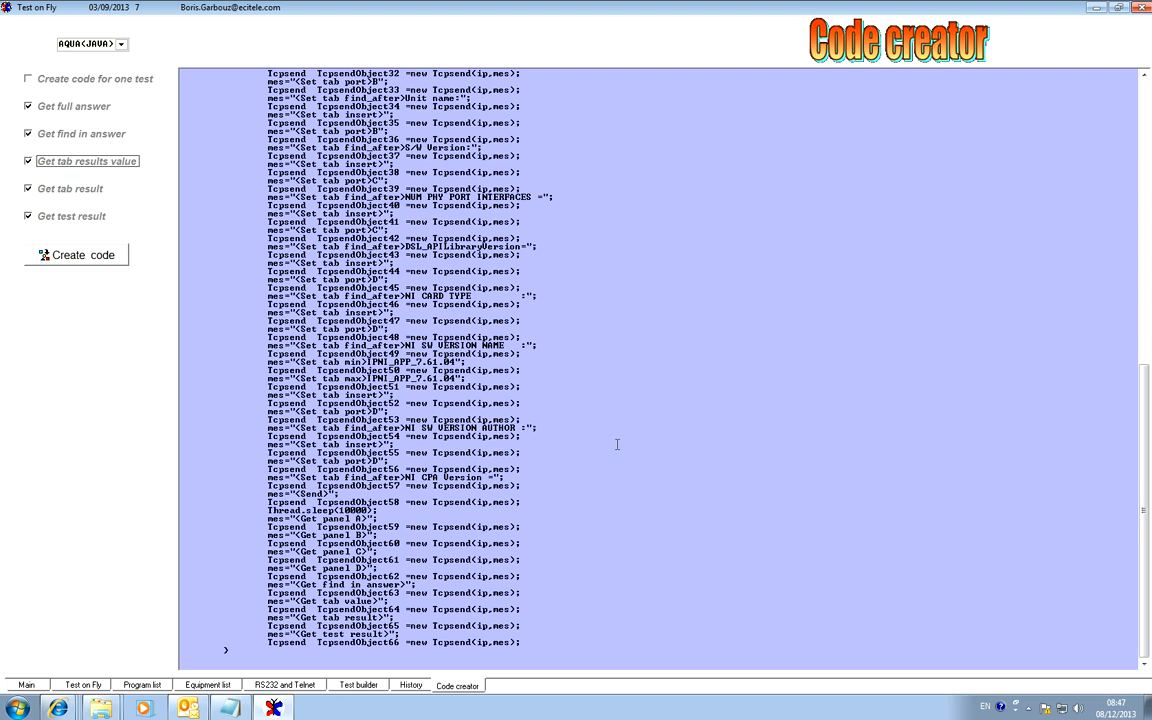
Select all of the generated Java code and reduce the selection to the single TcpsendObject53 line.
right_click(478, 384)
left_click(587, 525)
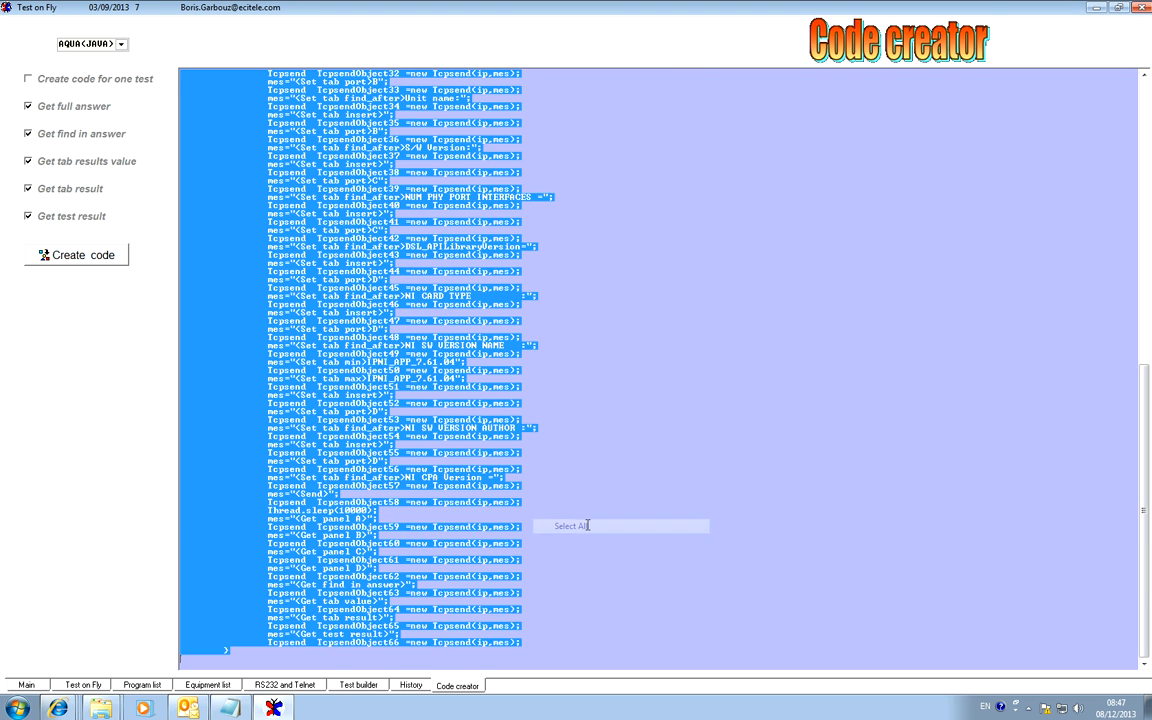
left_click_drag(664, 420, 665, 410)
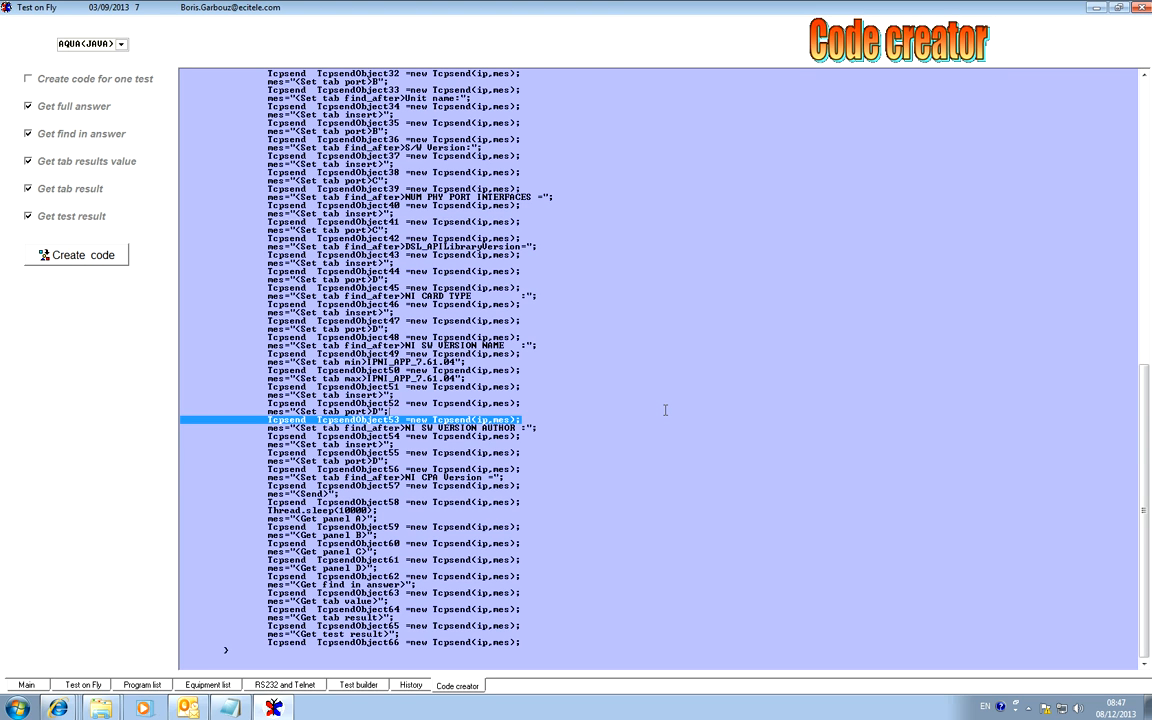
Visit the main page and return to the Test on Fly page showing the ver1 test.
left_click(27, 685)
left_click(80, 685)
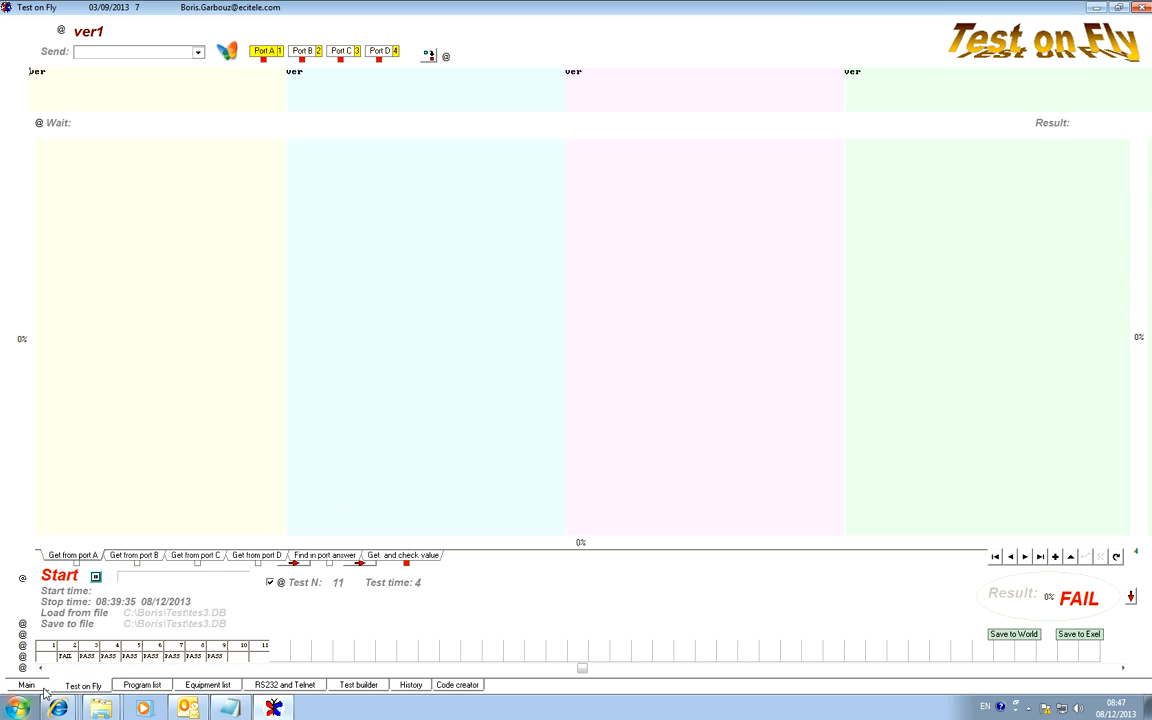
left_click(27, 685)
left_click(80, 685)
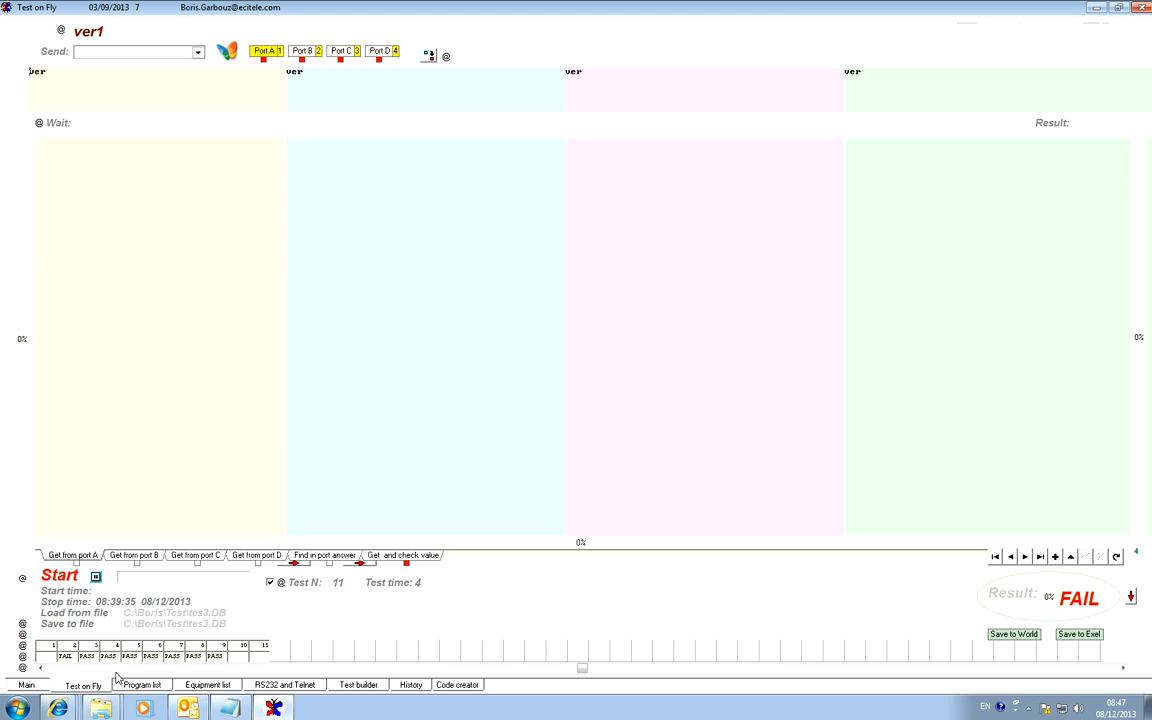